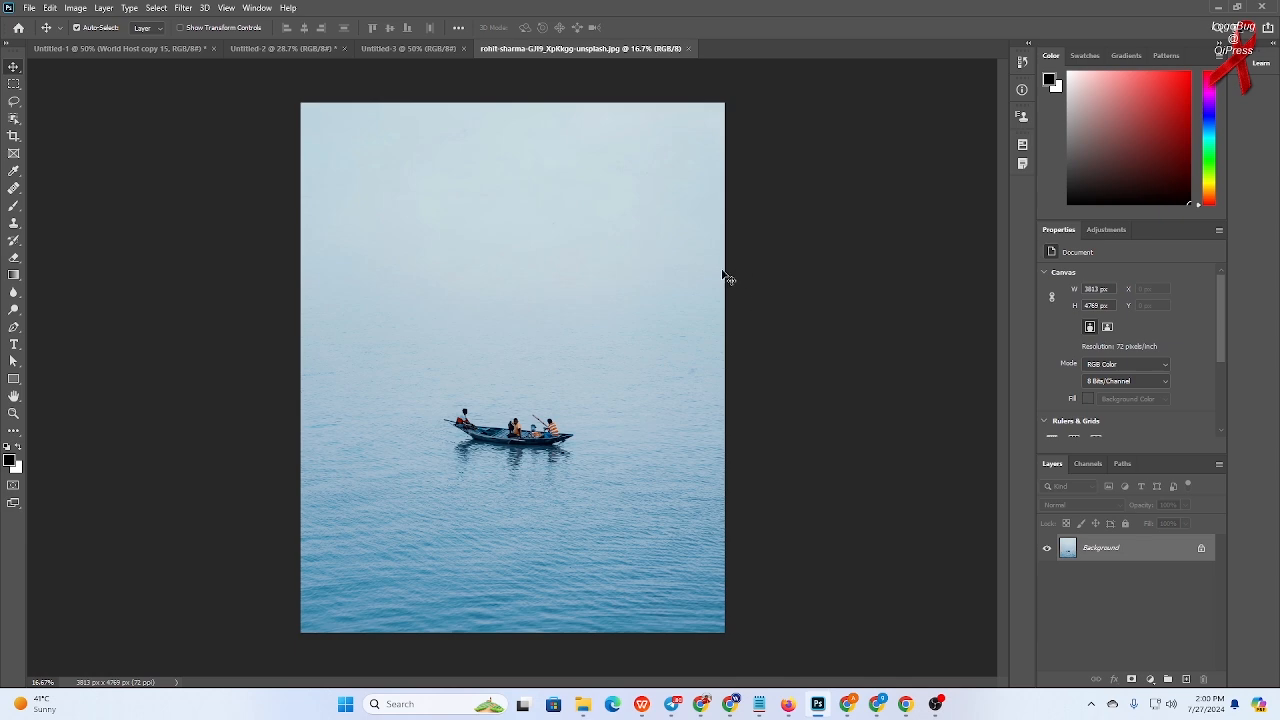
# - Switch to the Clone Stamp tool and dismiss the warning about the undefined clone source
pyautogui.rightClick(14, 223)
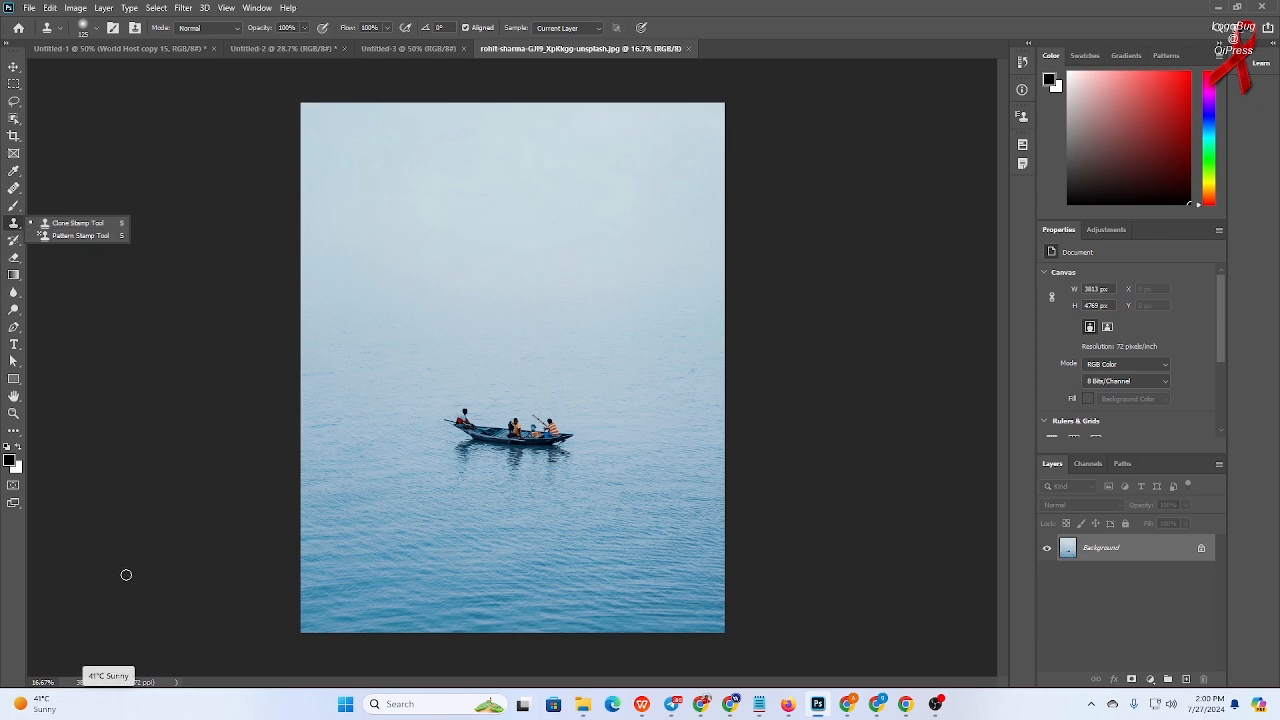
pyautogui.click(61, 607)
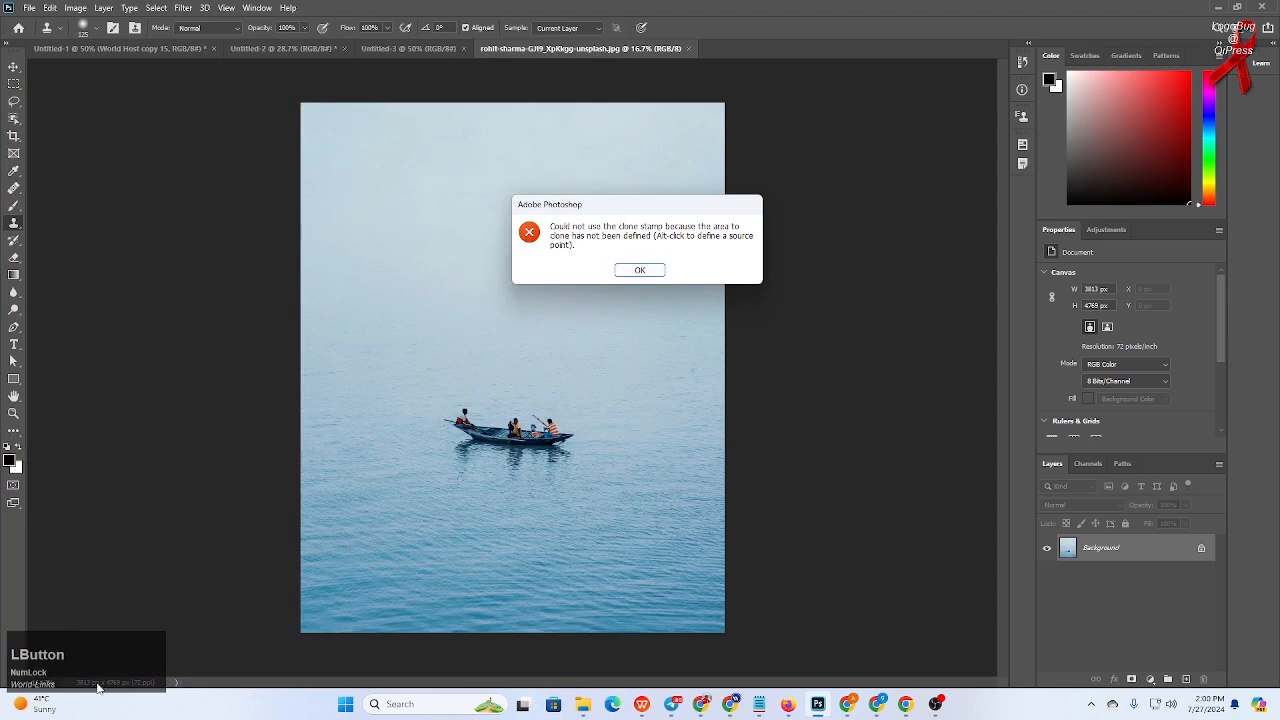
pyautogui.click(640, 269)
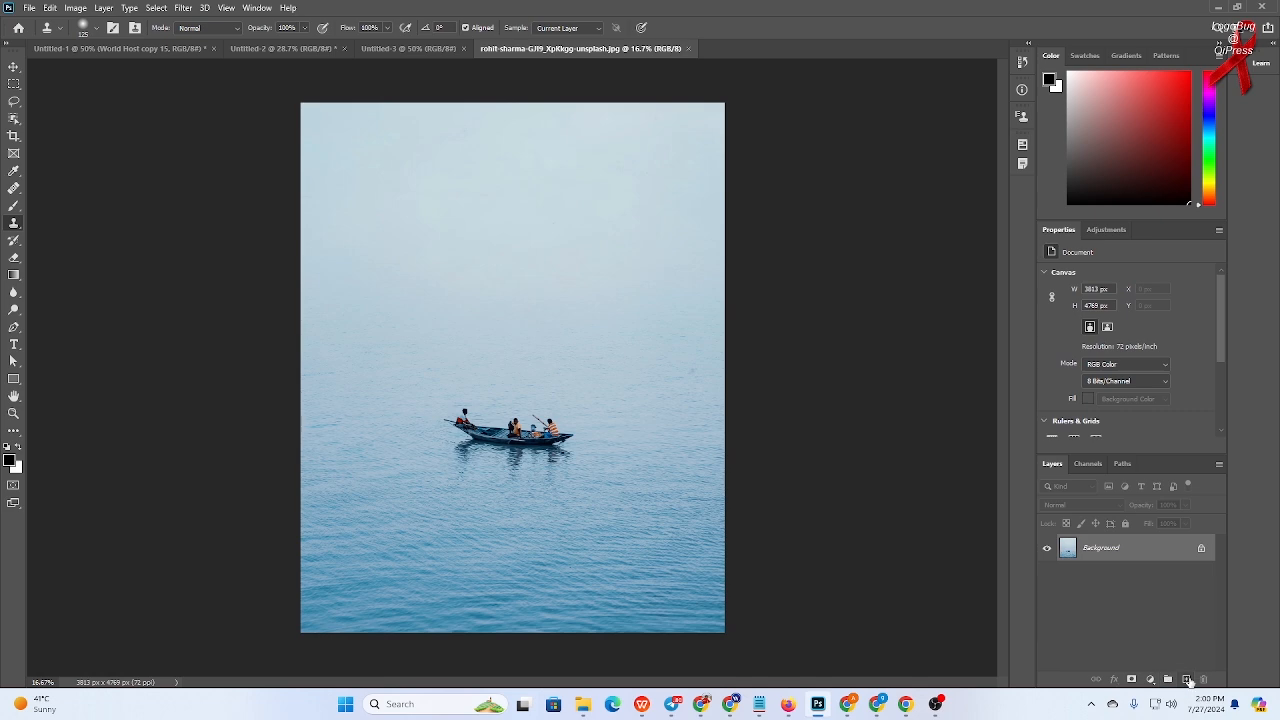
# - Add a new empty layer above the Background and reselect the Clone Stamp tool
pyautogui.click(1187, 680)
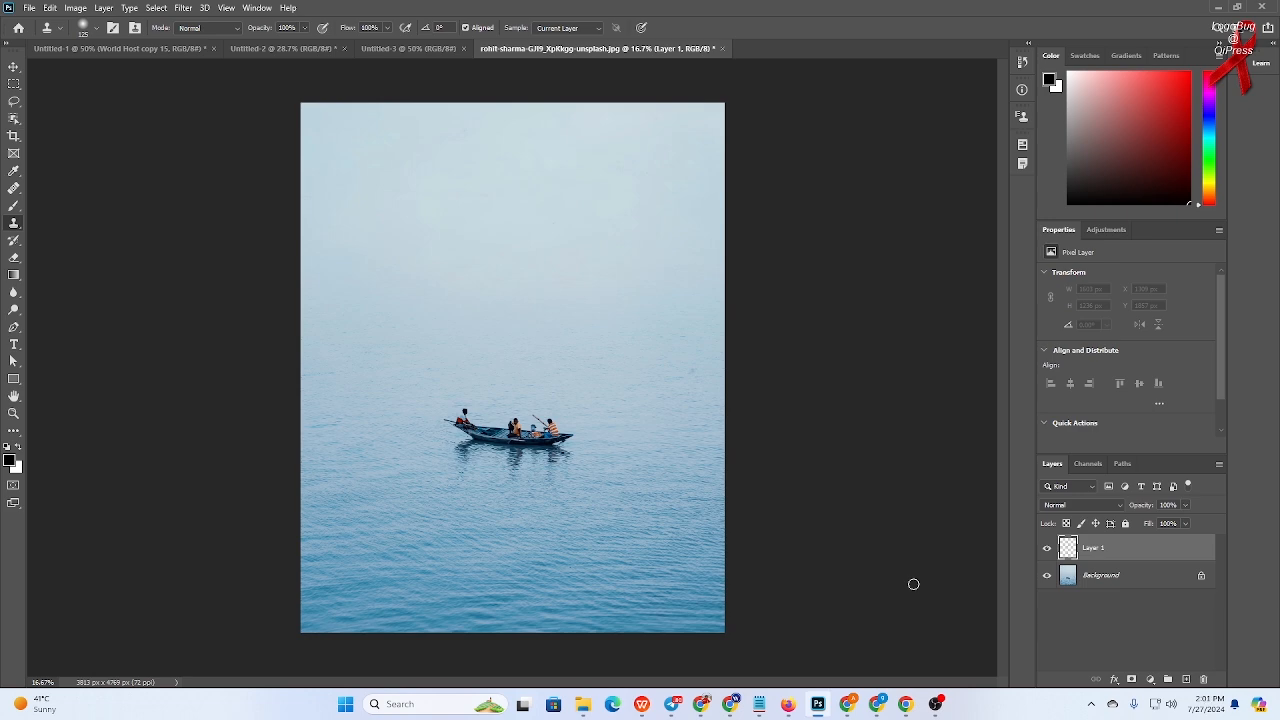
pyautogui.click(14, 224)
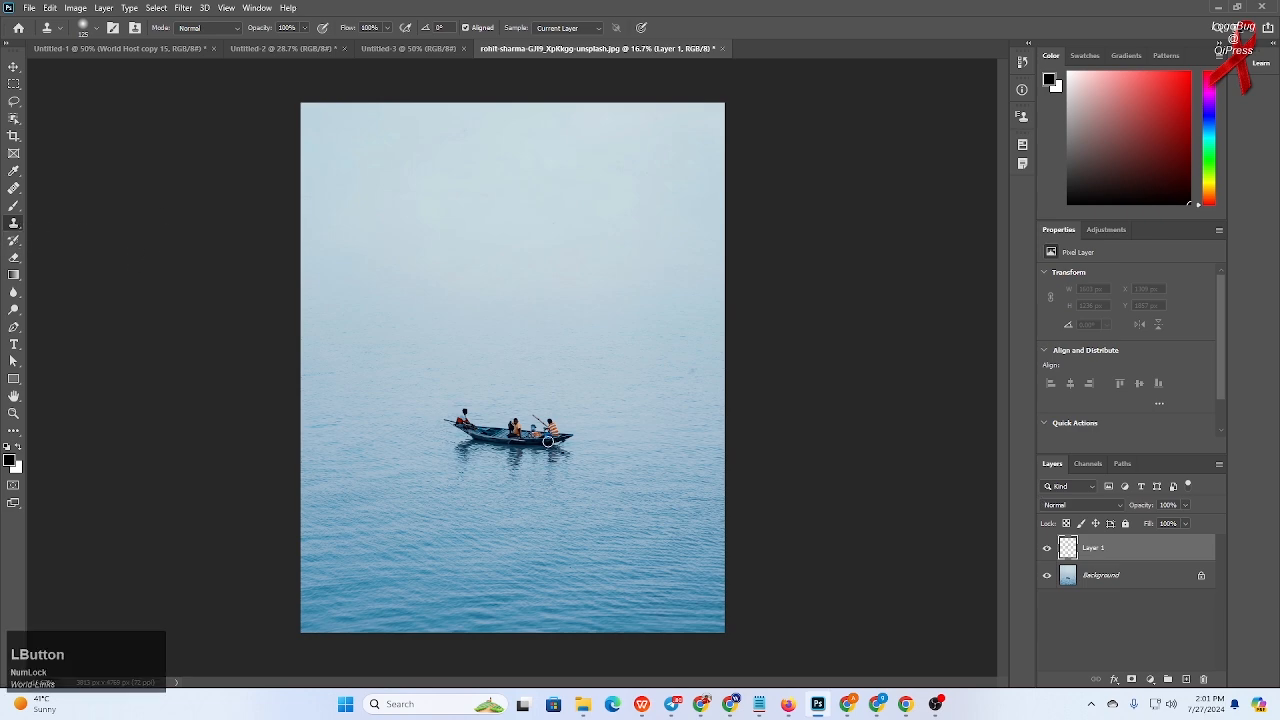
# - Set the clone source on the boat and try cloning onto the new empty layer
pyautogui.press('alt')
pyautogui.keyDown('alt'); pyautogui.click(533, 432); pyautogui.keyUp('alt')
pyautogui.moveTo(541, 332)
pyautogui.mouseDown()
pyautogui.moveTo(475, 404)
pyautogui.moveTo(525, 366)
pyautogui.moveTo(583, 354)
pyautogui.moveTo(531, 361)
pyautogui.mouseUp()
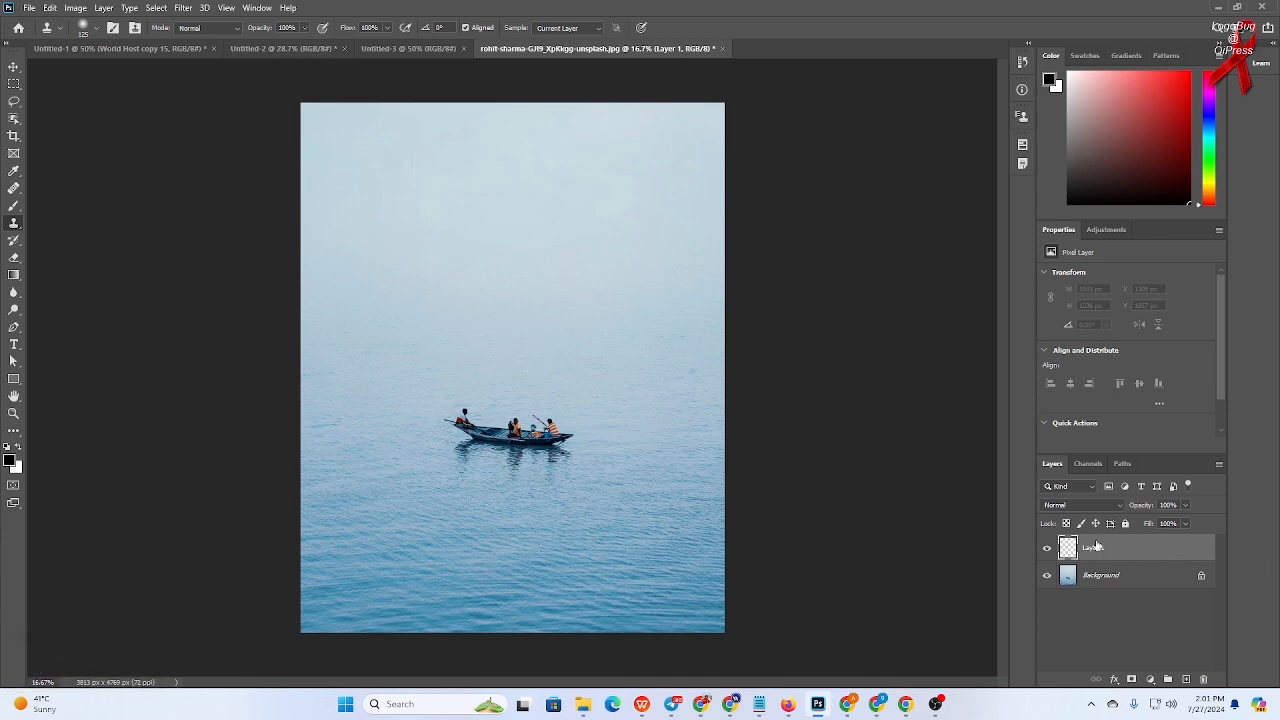
pyautogui.keyDown('alt'); pyautogui.click(521, 428); pyautogui.keyUp('alt')
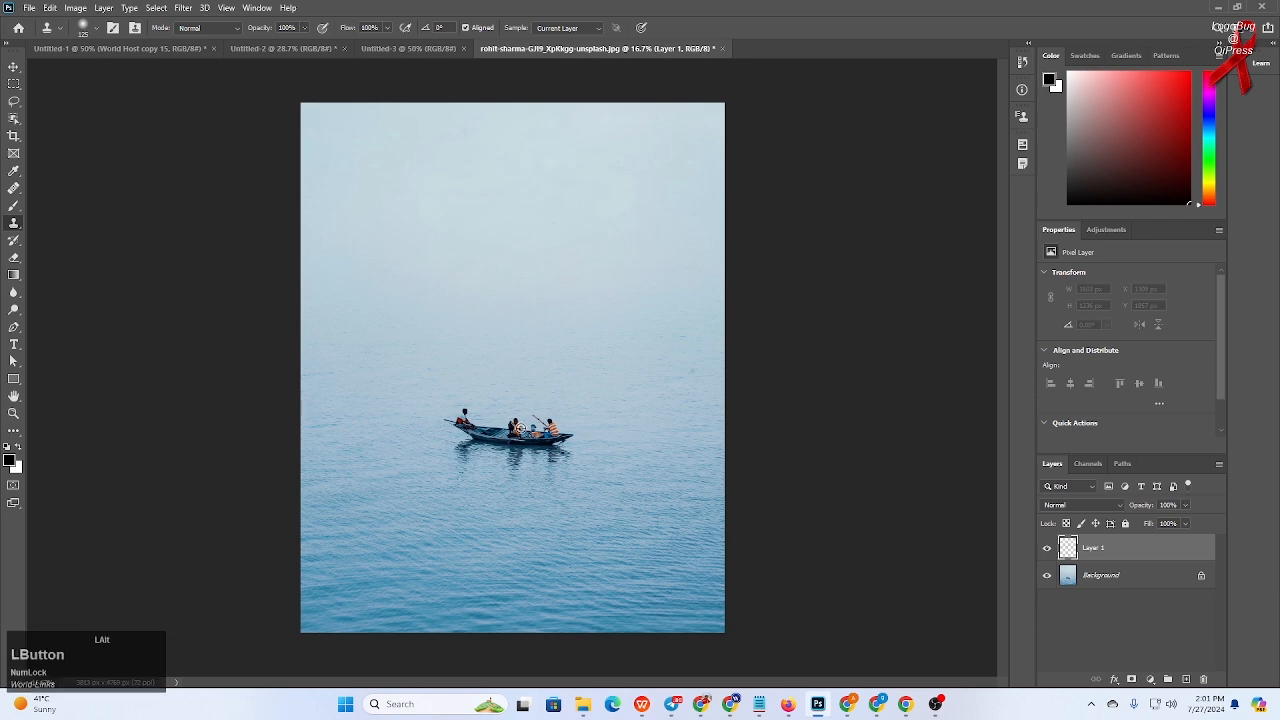
pyautogui.moveTo(561, 326)
pyautogui.mouseDown()
pyautogui.moveTo(509, 361)
pyautogui.moveTo(551, 340)
pyautogui.mouseUp()
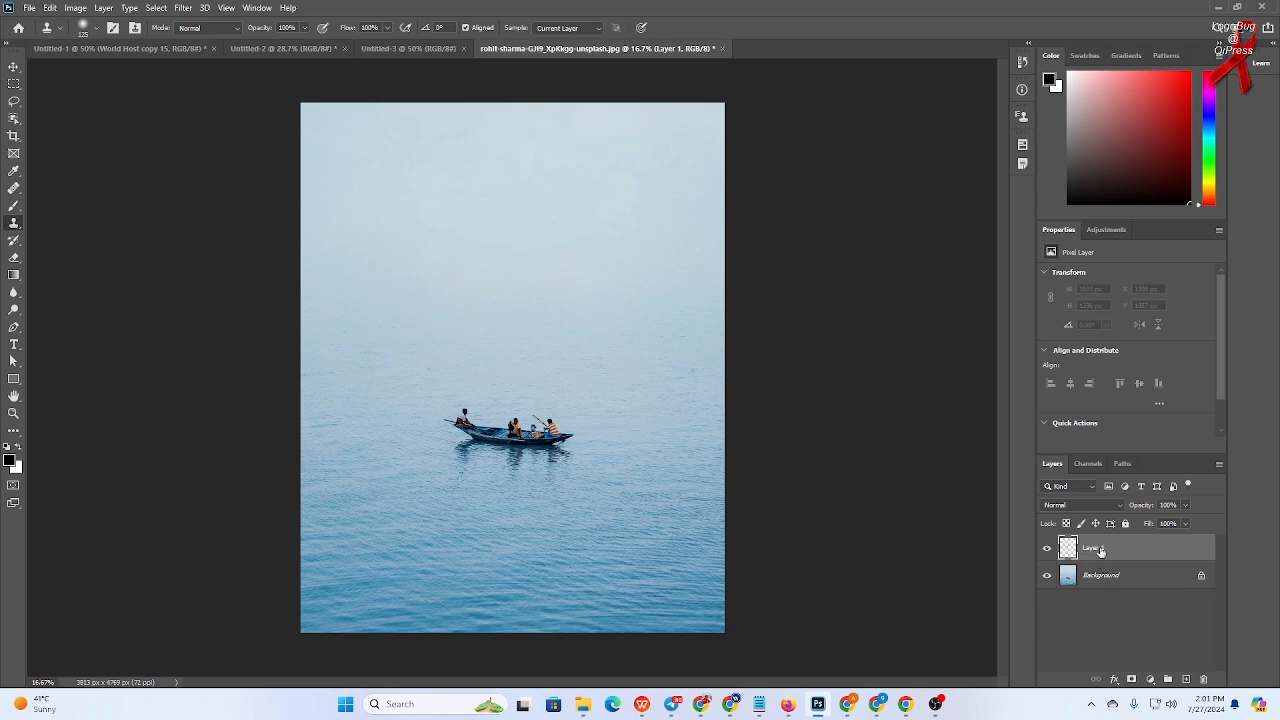
pyautogui.press('alt')
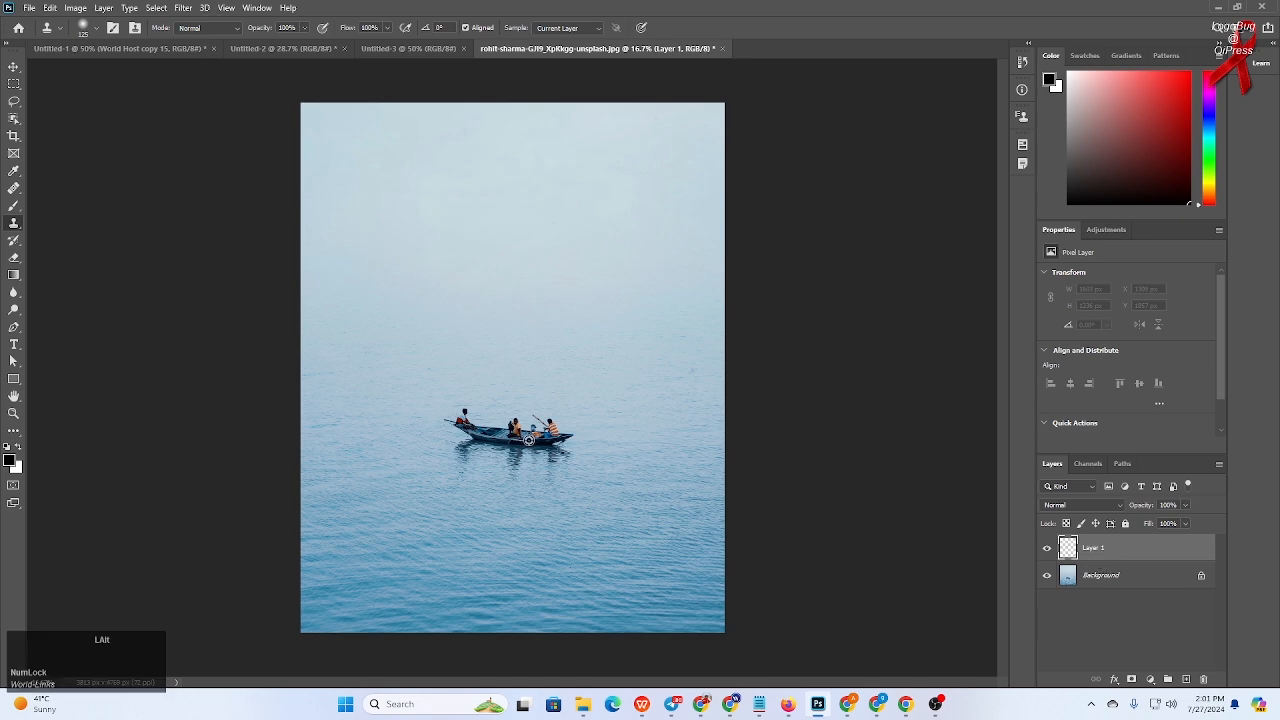
pyautogui.keyDown('alt'); pyautogui.click(529, 440); pyautogui.keyUp('alt')
# - Set the clone Sample option to All Layers and toggle the Aligned option
pyautogui.click(599, 29)
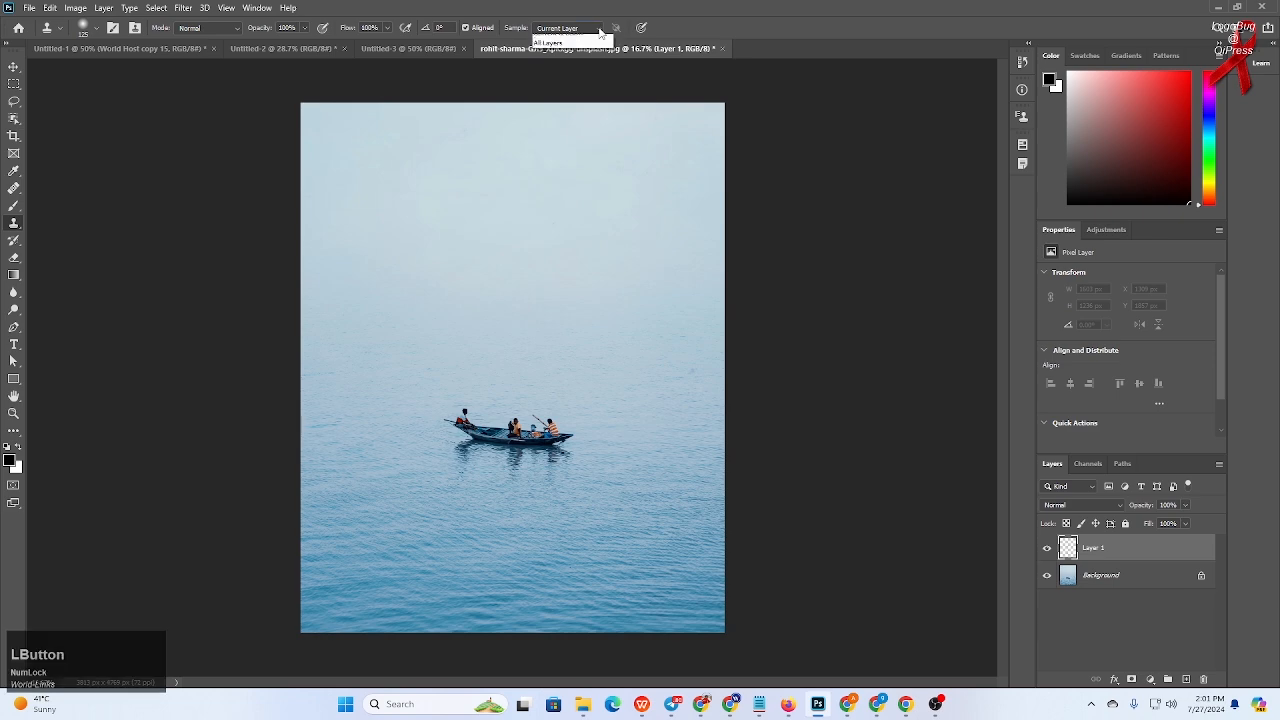
pyautogui.click(564, 60)
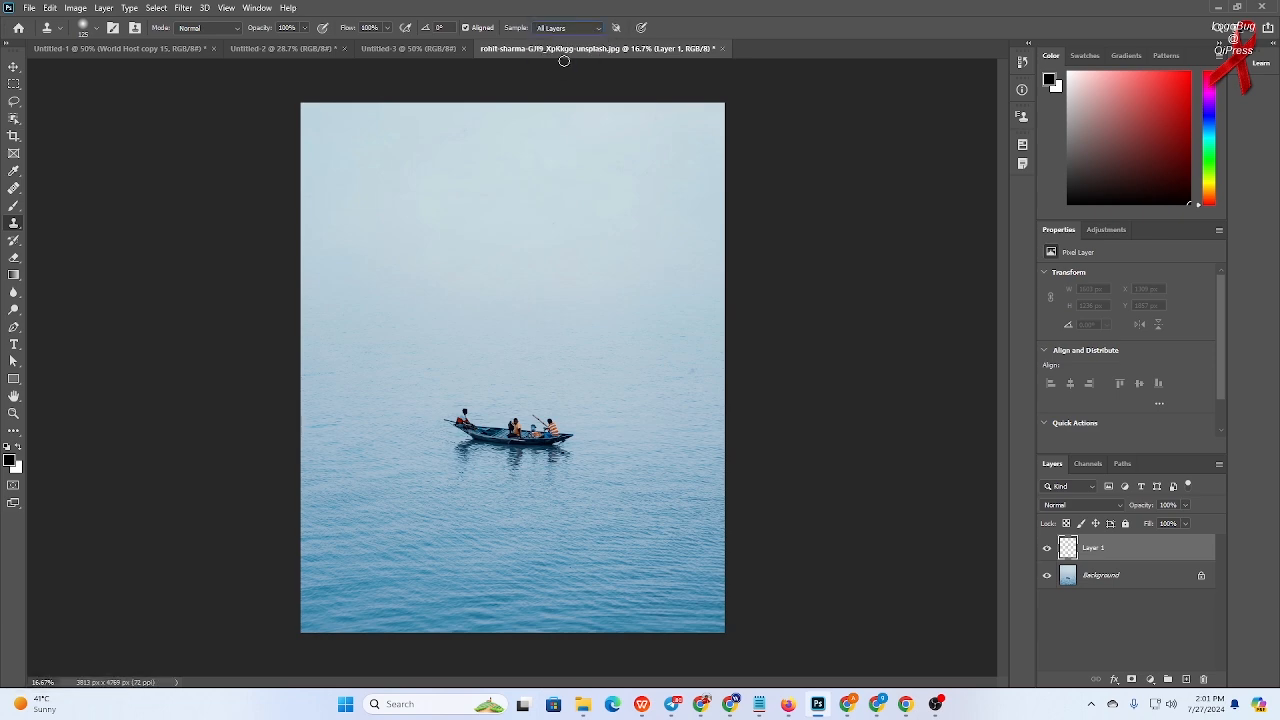
pyautogui.click(465, 30)
# - Enlarge the brush and stamp a boat copy to the right above the original, then undo it
pyautogui.click(14, 224)
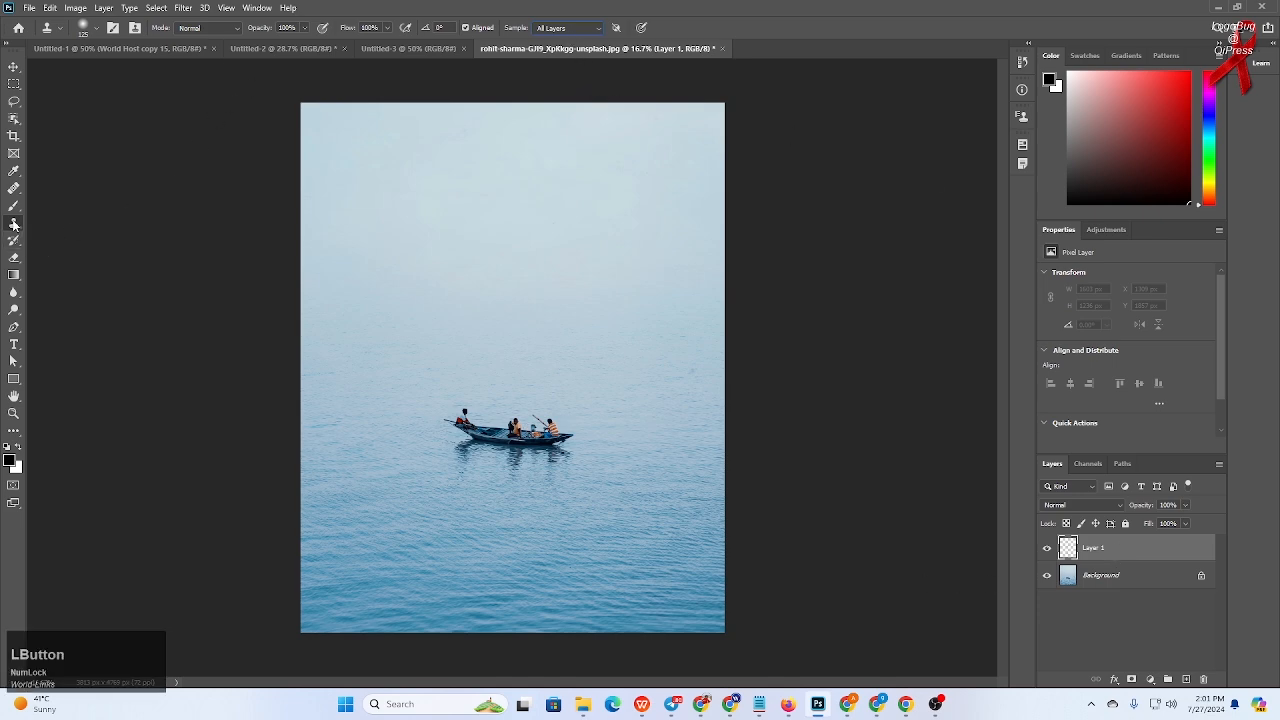
pyautogui.press('alt')
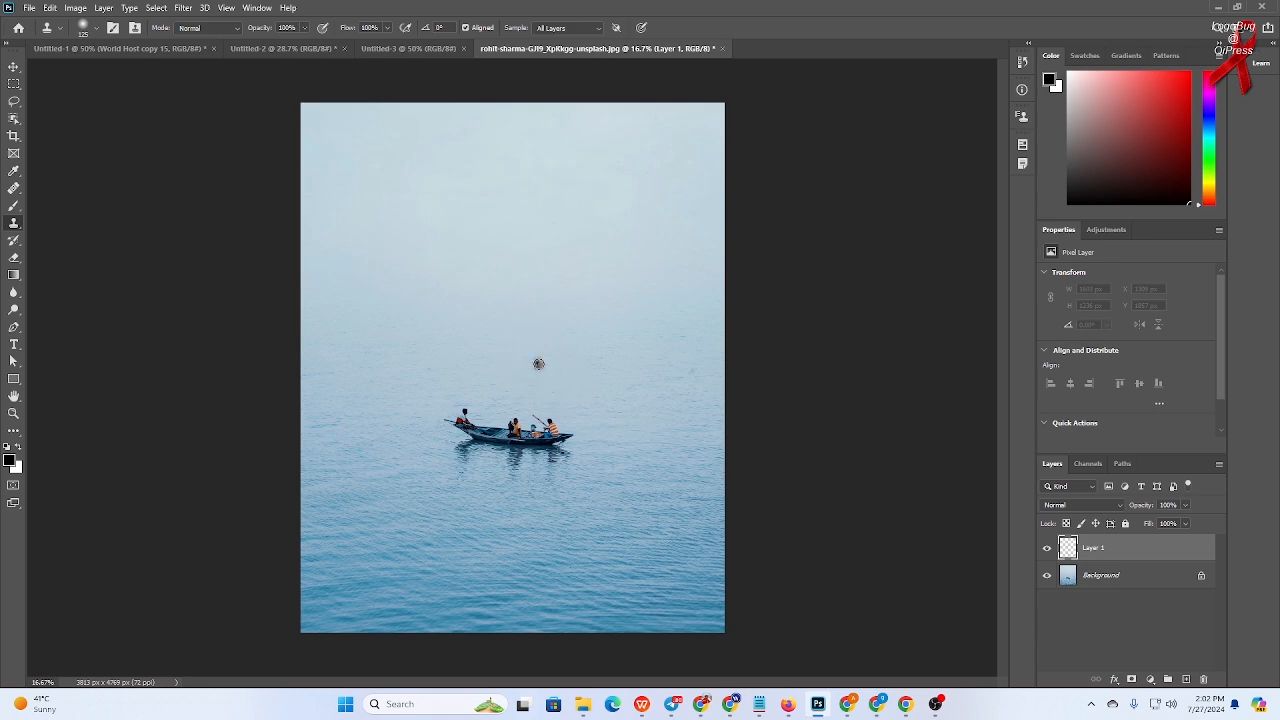
pyautogui.press(']')
pyautogui.press(']')
pyautogui.press(']')
pyautogui.press(']')
pyautogui.press(']')
pyautogui.press(']')
pyautogui.press(']')
pyautogui.press(']')
pyautogui.press(']')
pyautogui.click(600, 349)
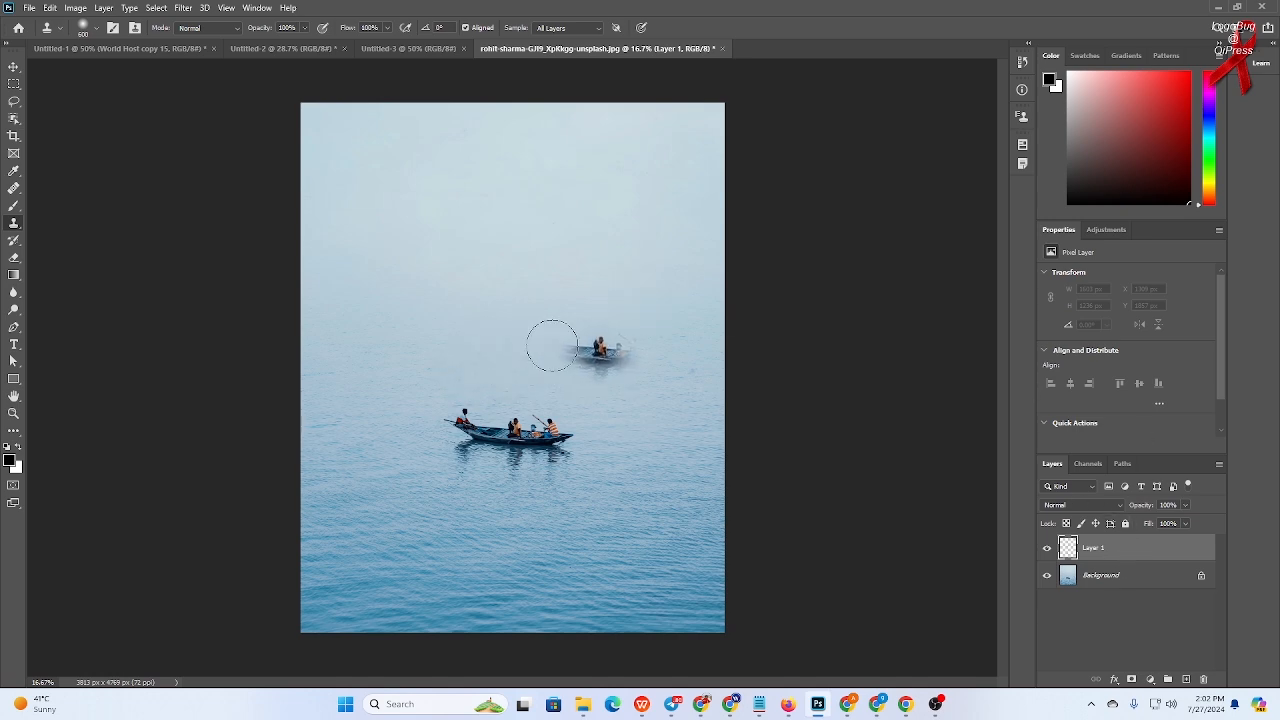
pyautogui.hotkey('ctrl', 'z')
# - Paint a boat copy above the original and undo the stroke
pyautogui.click(518, 352)
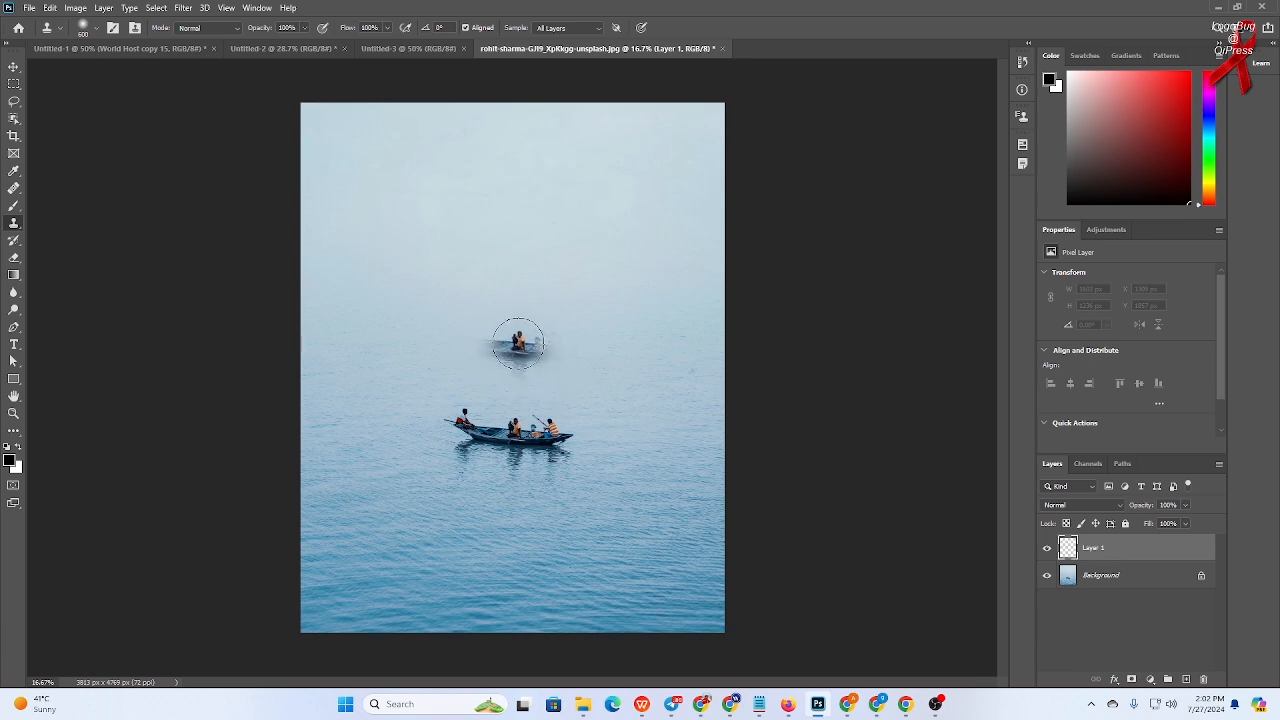
pyautogui.moveTo(518, 343)
pyautogui.mouseDown()
pyautogui.moveTo(463, 332)
pyautogui.moveTo(562, 345)
pyautogui.moveTo(476, 332)
pyautogui.mouseUp()
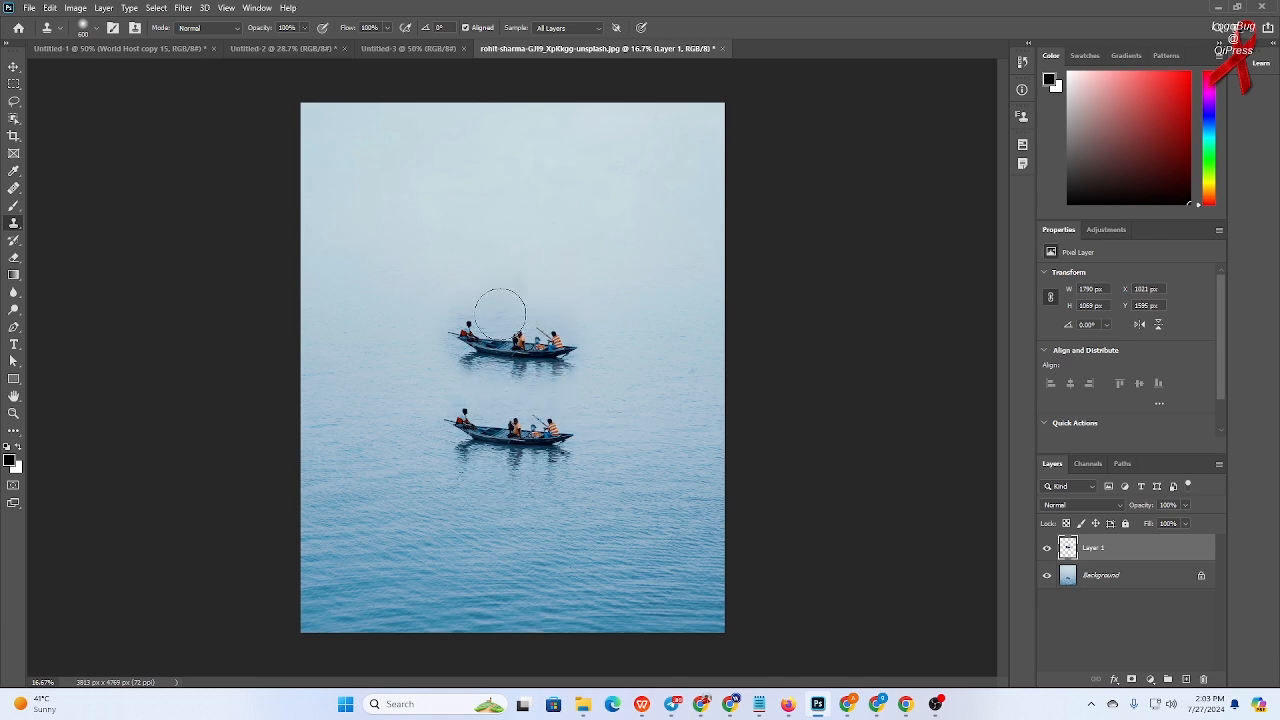
pyautogui.hotkey('ctrl', 'z')
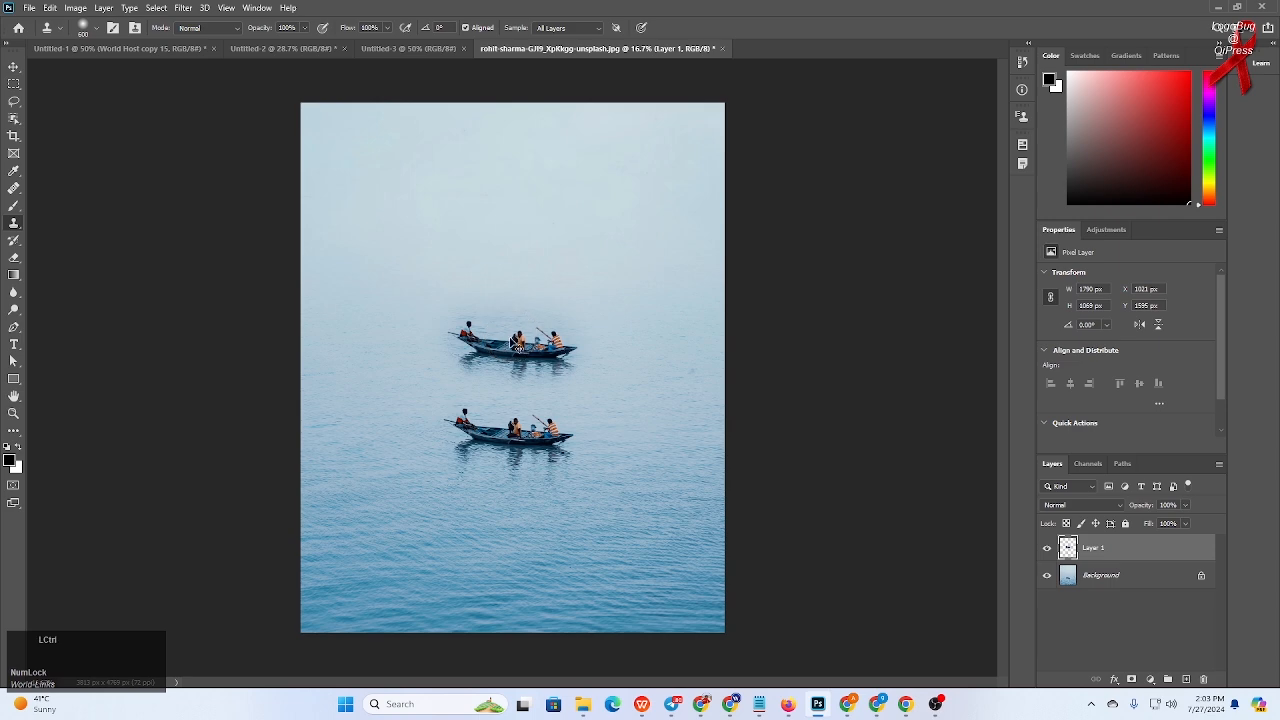
pyautogui.hotkey('ctrl', 'shift', 'z')
pyautogui.hotkey('ctrl', 'z')
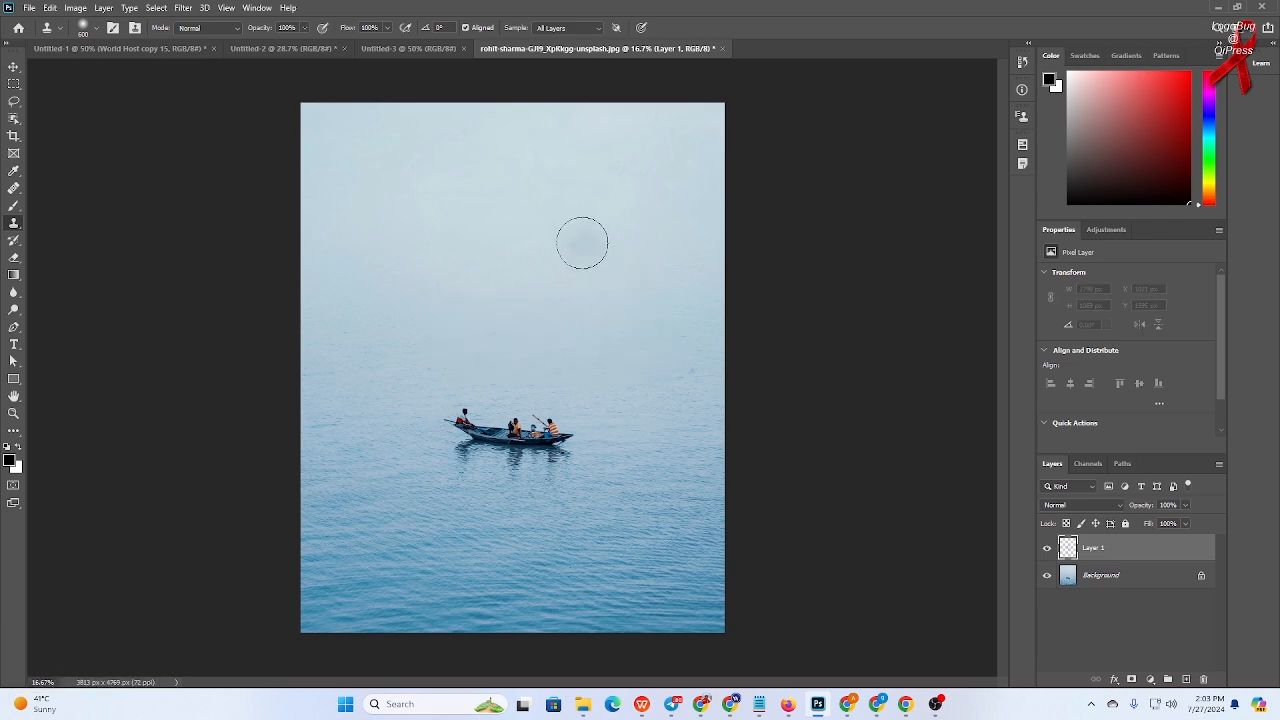
# - Paint another boat copy above the original with two strokes and undo them
pyautogui.moveTo(535, 345); pyautogui.dragTo(508, 349)
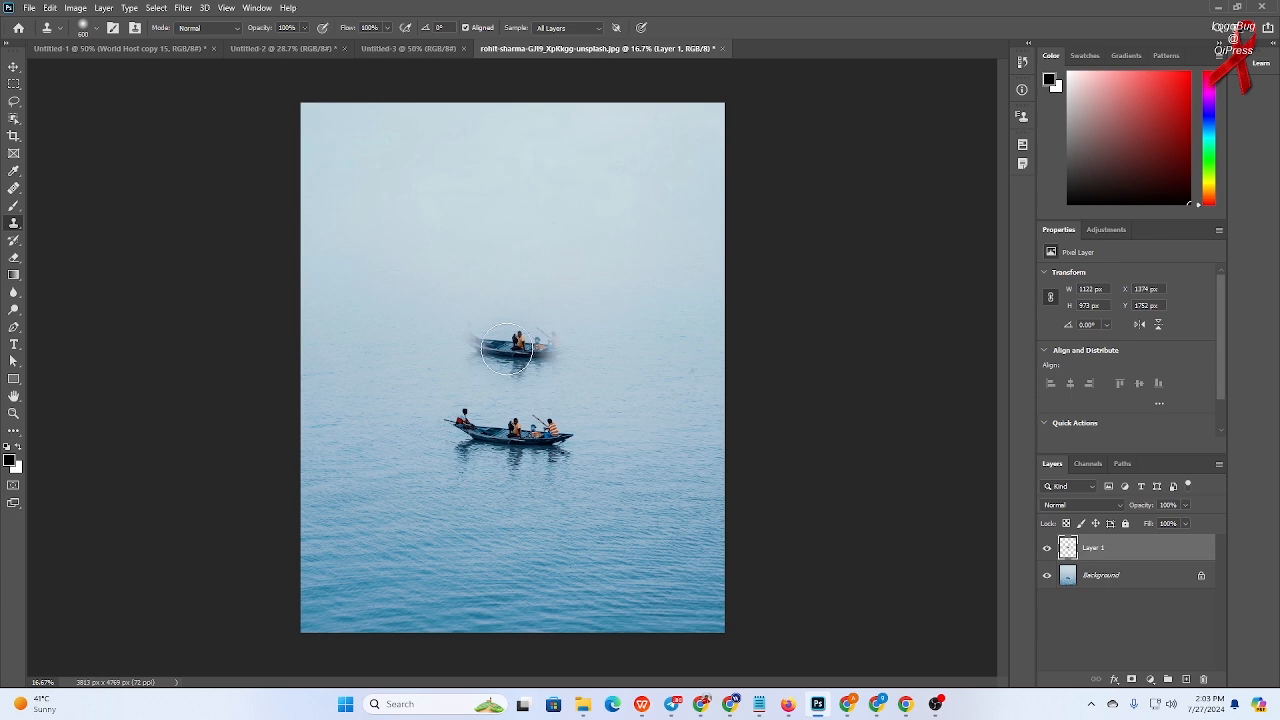
pyautogui.moveTo(507, 348)
pyautogui.mouseDown()
pyautogui.moveTo(470, 338)
pyautogui.moveTo(561, 343)
pyautogui.mouseUp()
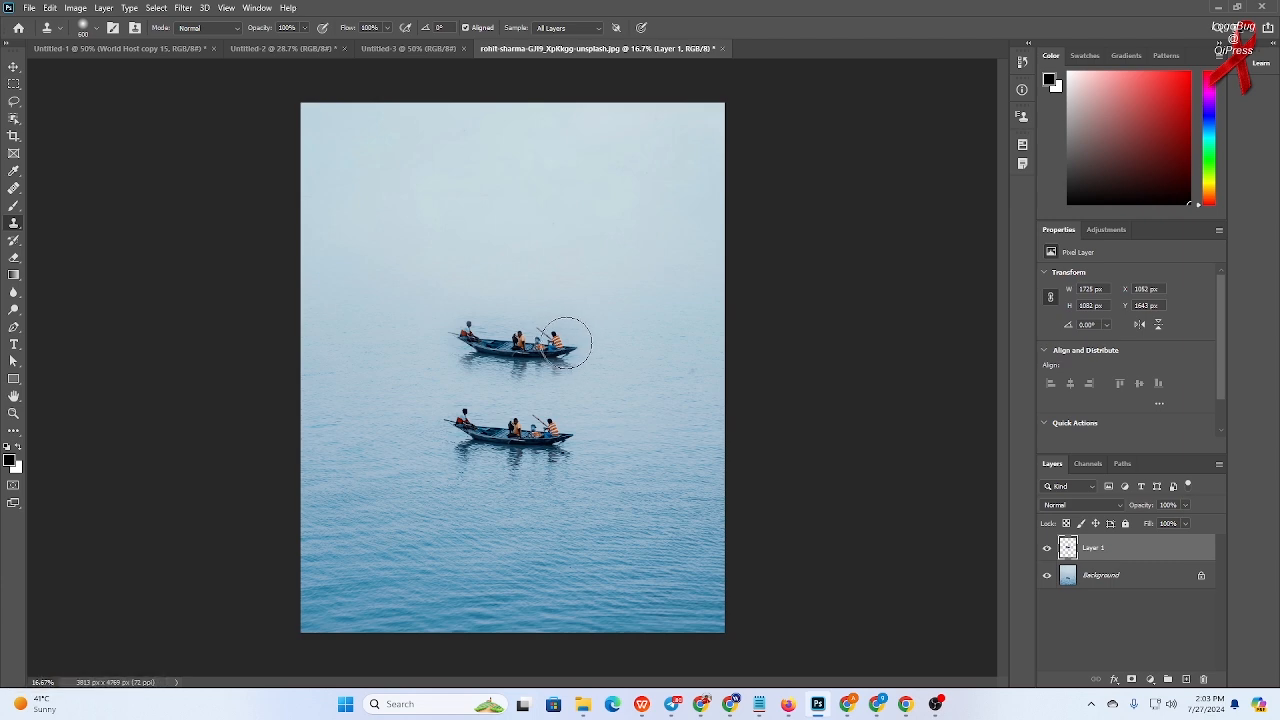
pyautogui.press('ctrl')
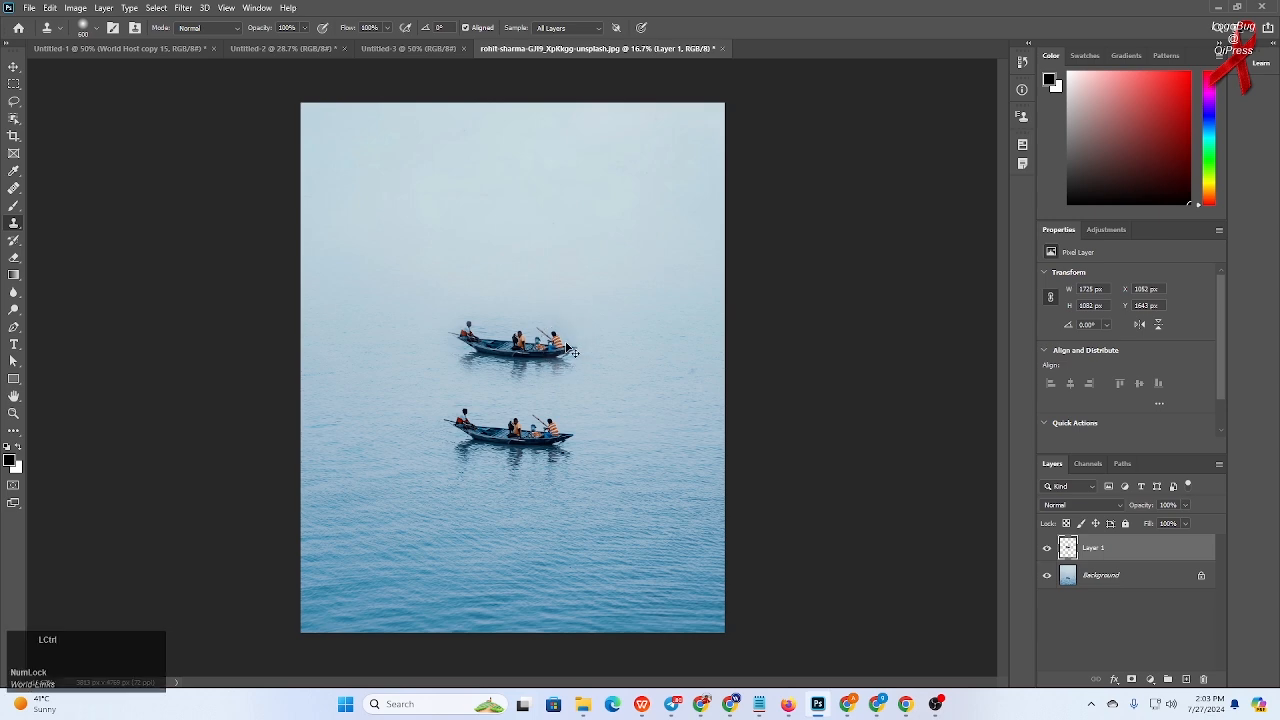
pyautogui.hotkey('ctrl', 'z')
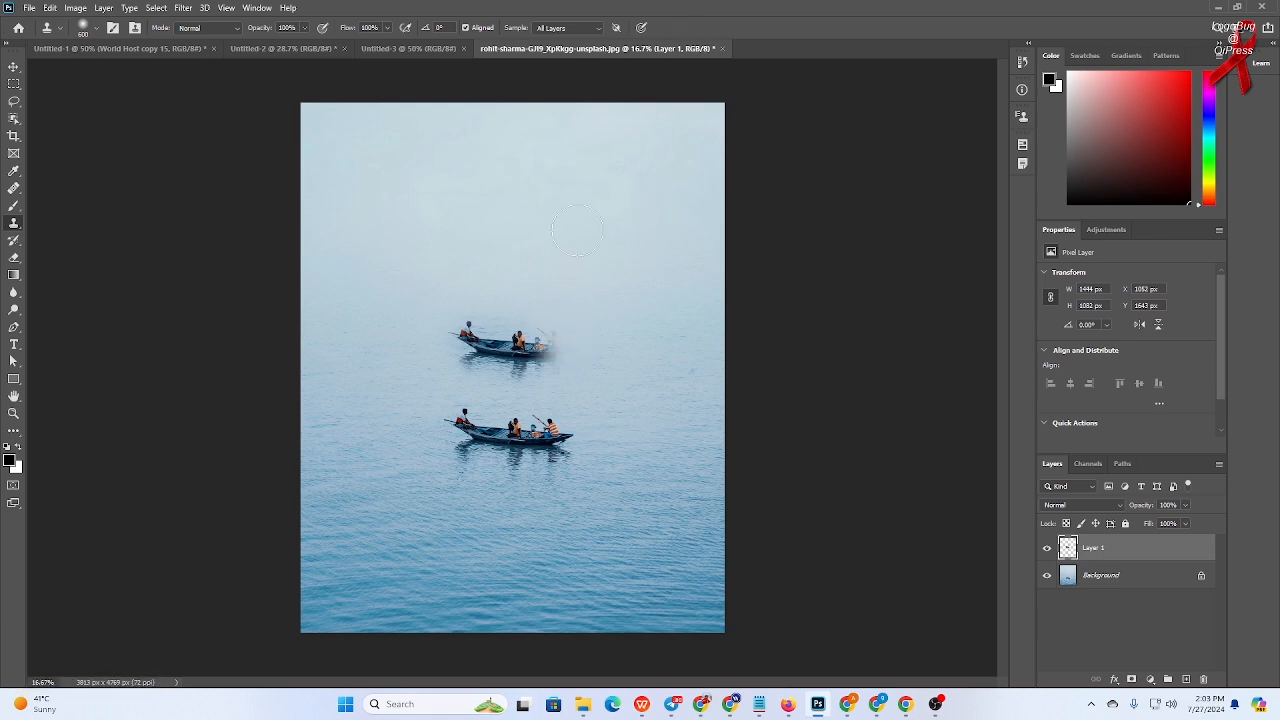
pyautogui.press('ctrl')
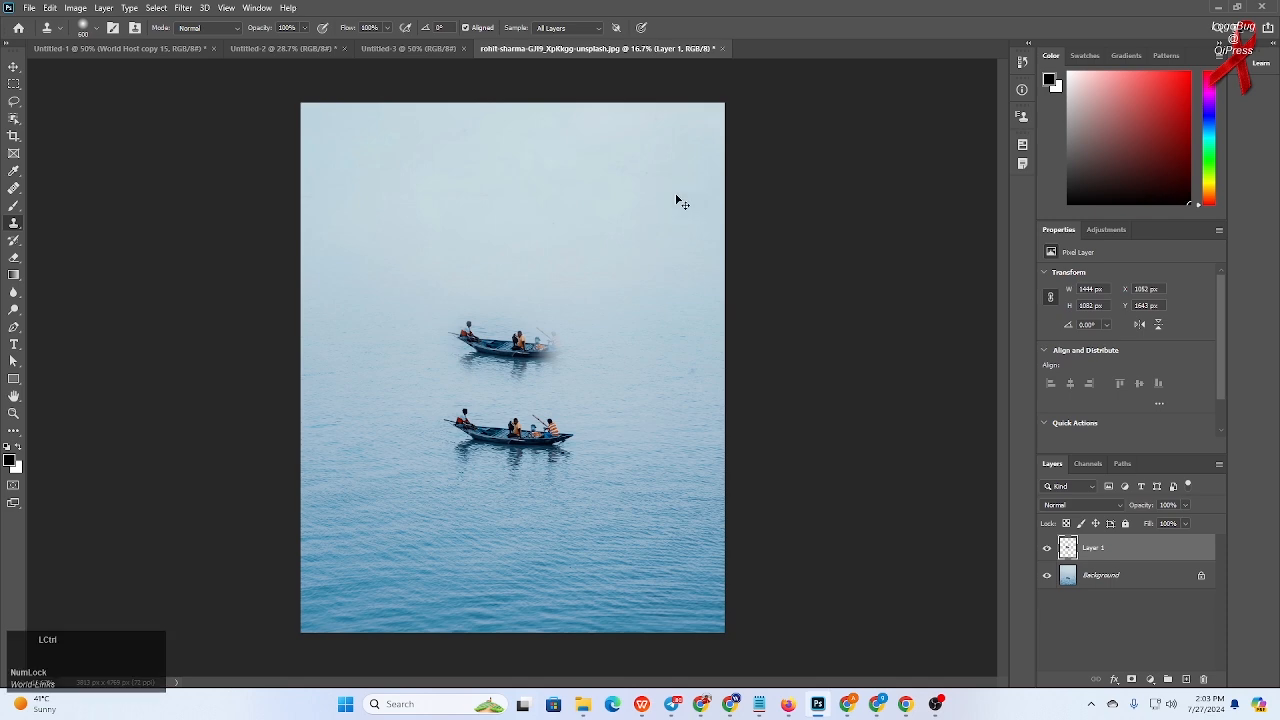
pyautogui.hotkey('ctrl', 'z')
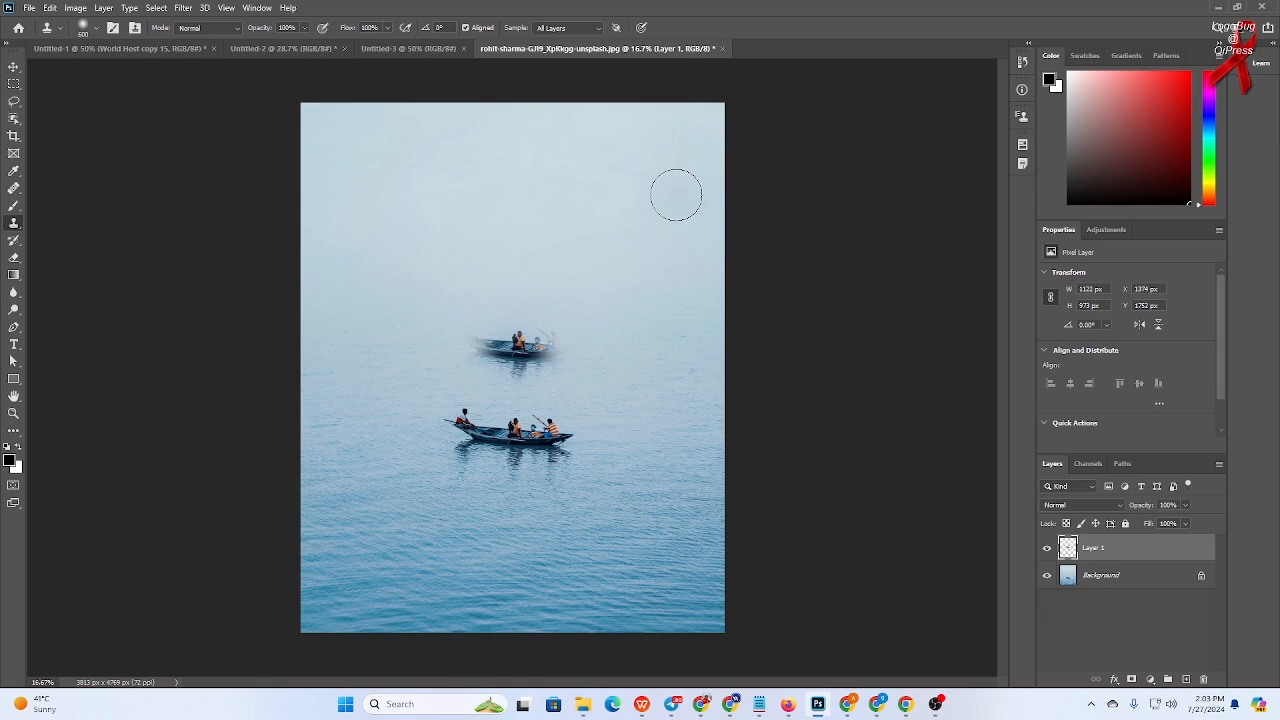
pyautogui.hotkey('ctrl', 'z')
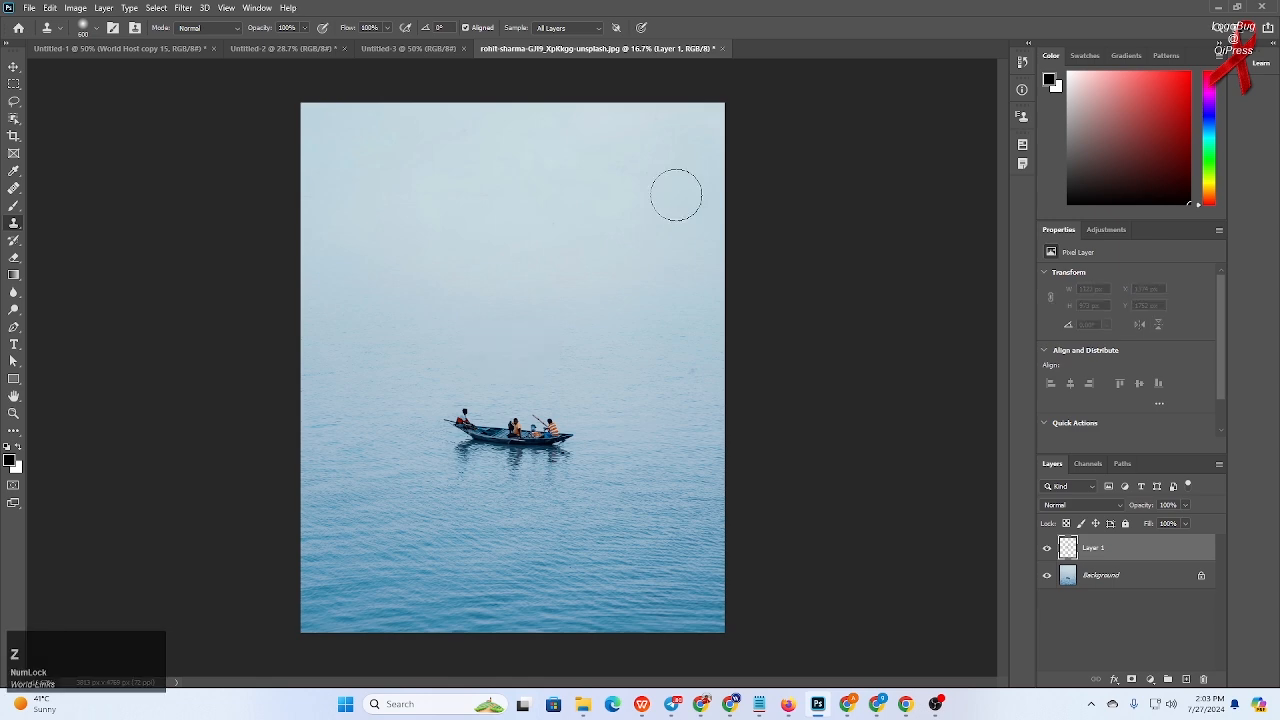
# - Reduce the brush size, set the source on the boat, and clone a second boat just above the original
pyautogui.click(10, 230)
pyautogui.press('[')
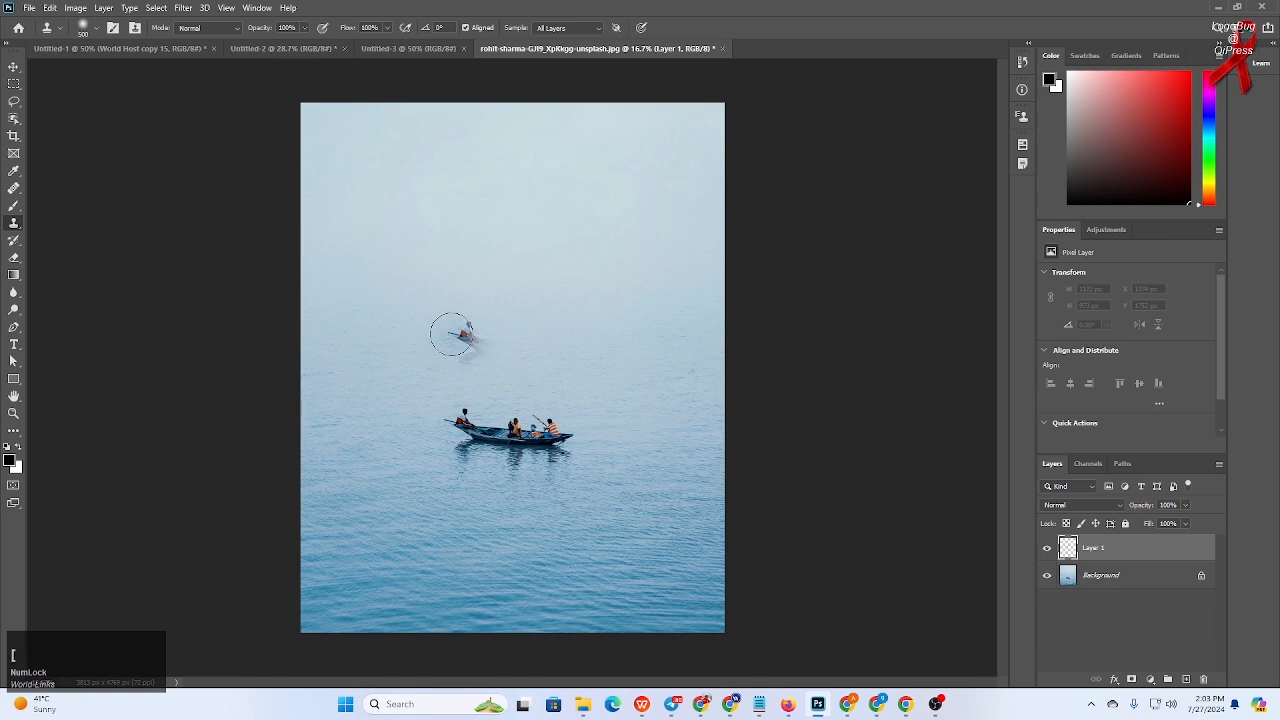
pyautogui.press('[')
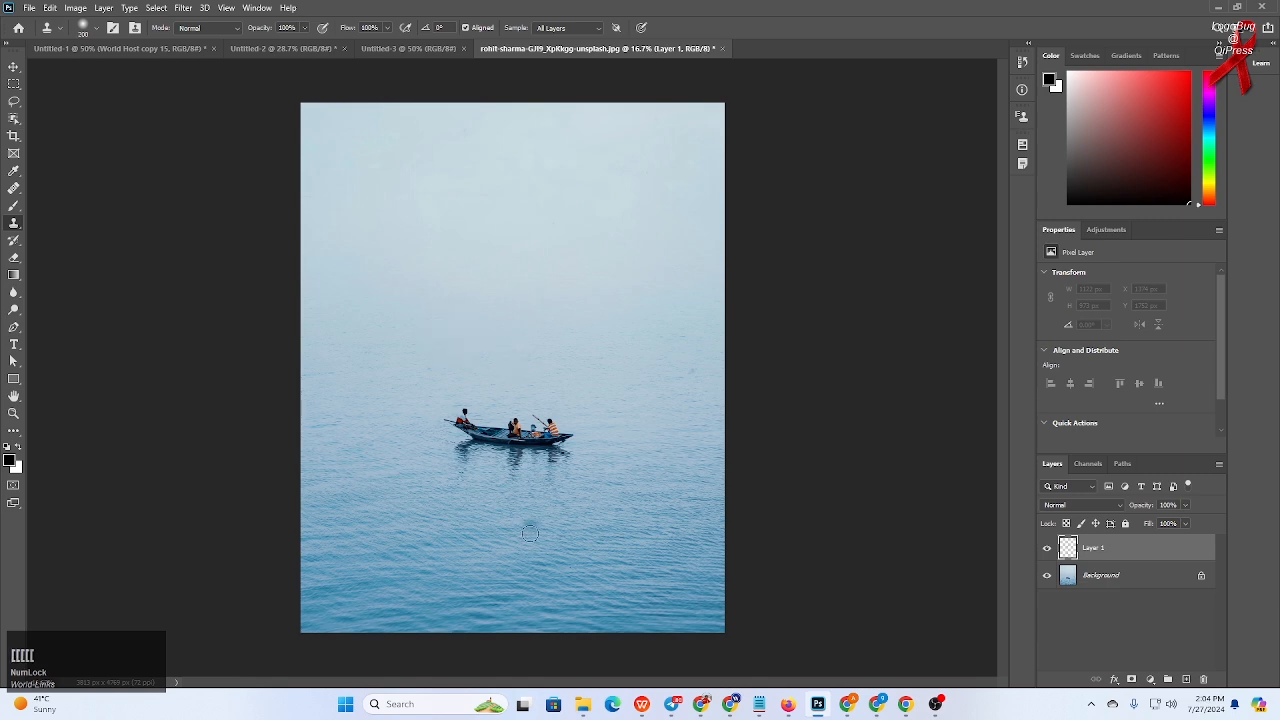
pyautogui.keyDown('alt'); pyautogui.click(517, 435); pyautogui.keyUp('alt')
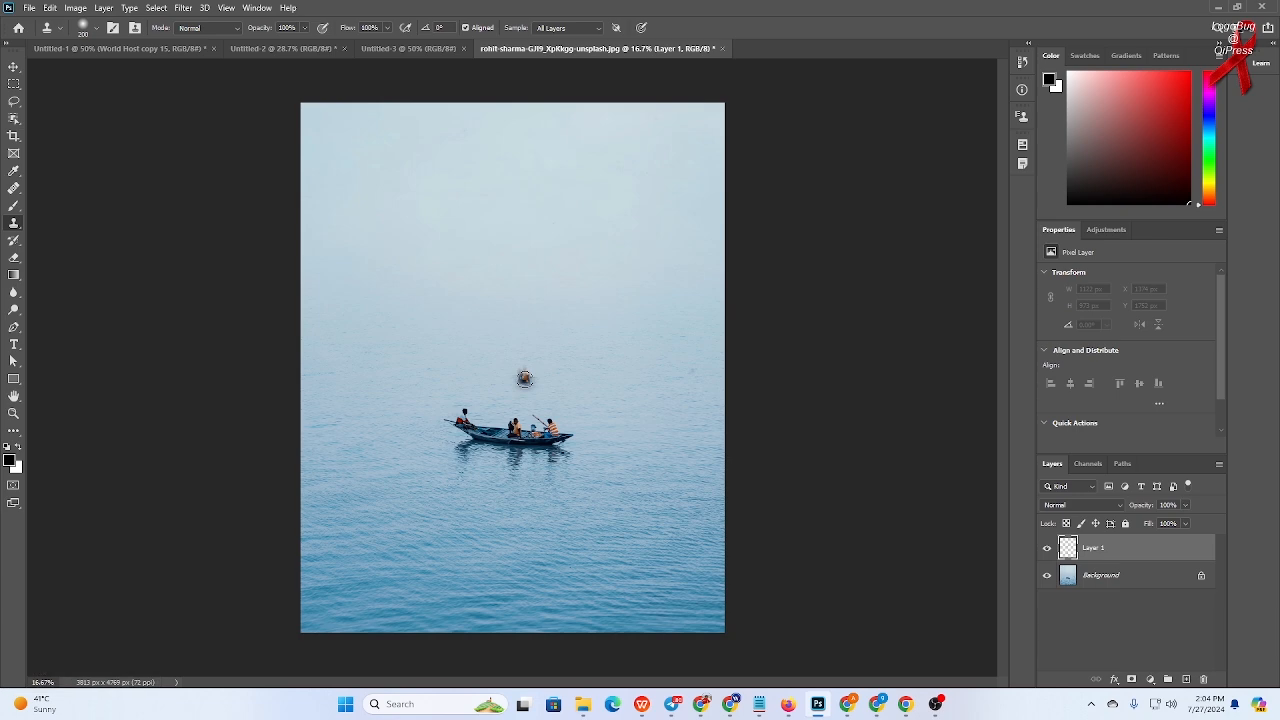
pyautogui.moveTo(524, 378)
pyautogui.mouseDown()
pyautogui.moveTo(574, 381)
pyautogui.moveTo(455, 363)
pyautogui.moveTo(564, 373)
pyautogui.moveTo(541, 365)
pyautogui.moveTo(563, 387)
pyautogui.moveTo(472, 367)
pyautogui.mouseUp()
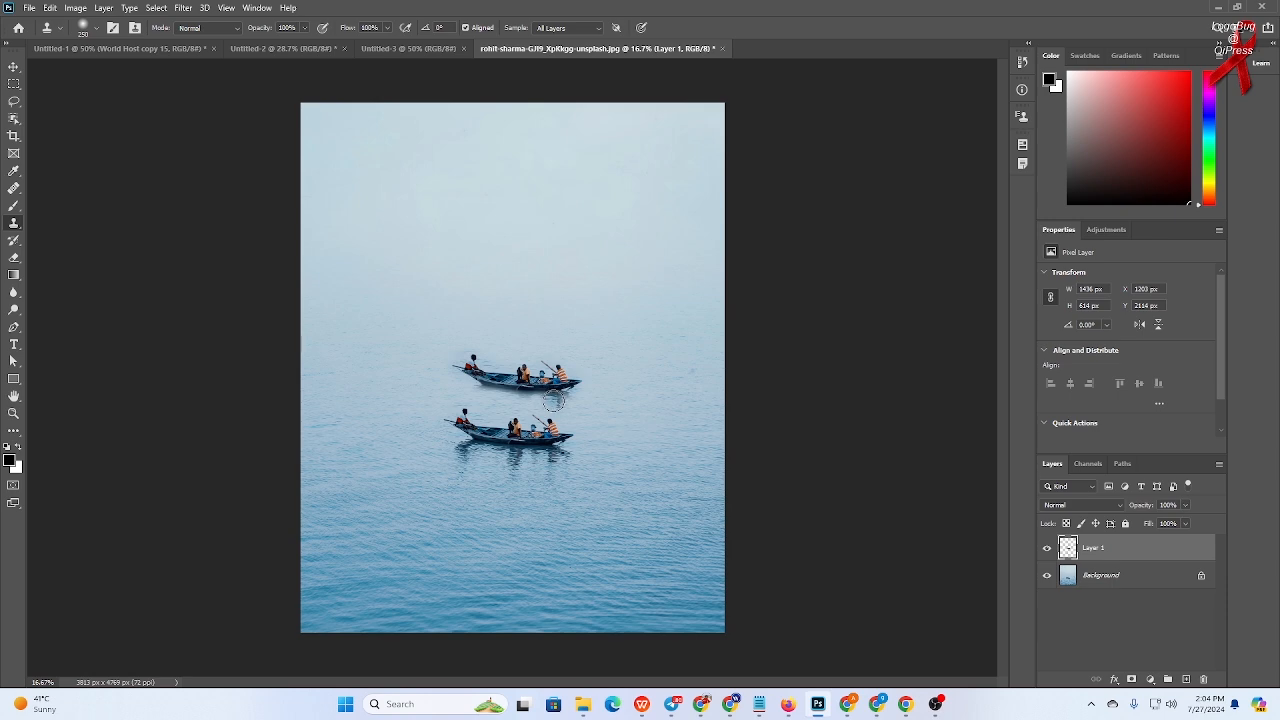
pyautogui.moveTo(557, 399)
pyautogui.mouseDown()
pyautogui.moveTo(558, 414)
pyautogui.moveTo(555, 402)
pyautogui.moveTo(476, 402)
pyautogui.moveTo(554, 403)
pyautogui.mouseUp()
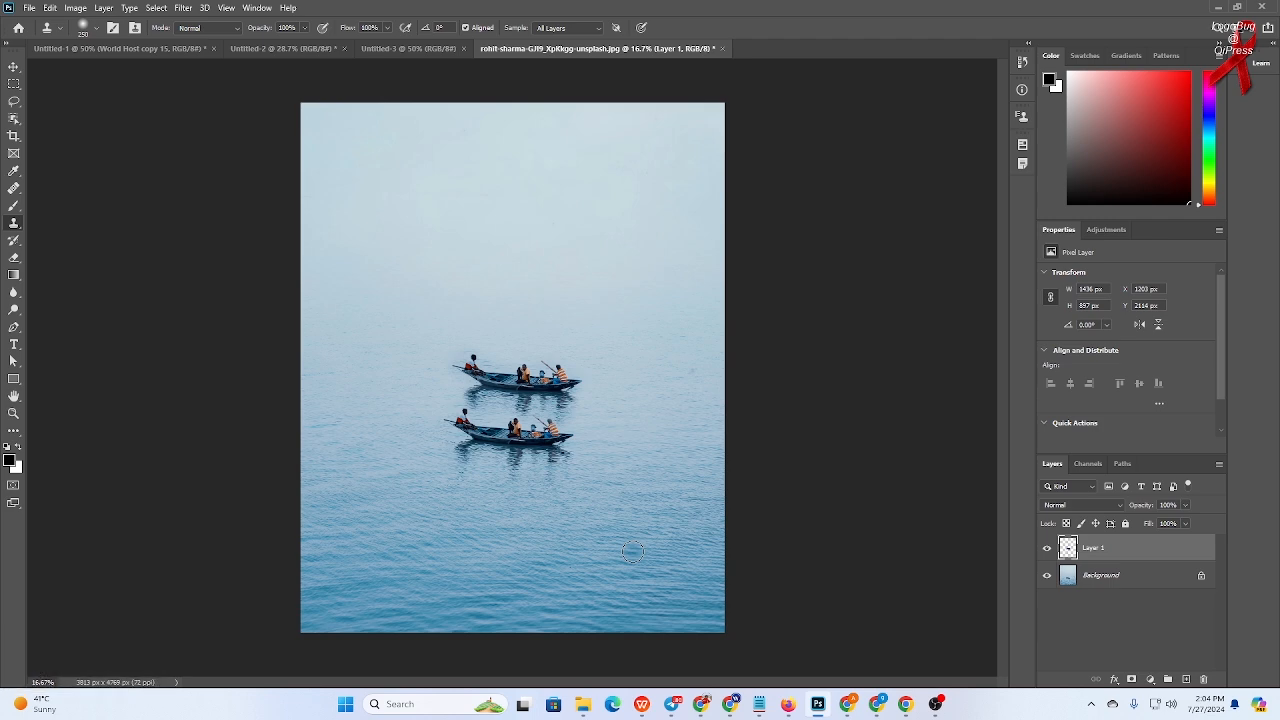
# - Toggle the Background layer's visibility and zoom in to inspect the cloned boat on its own layer
pyautogui.click(1047, 577)
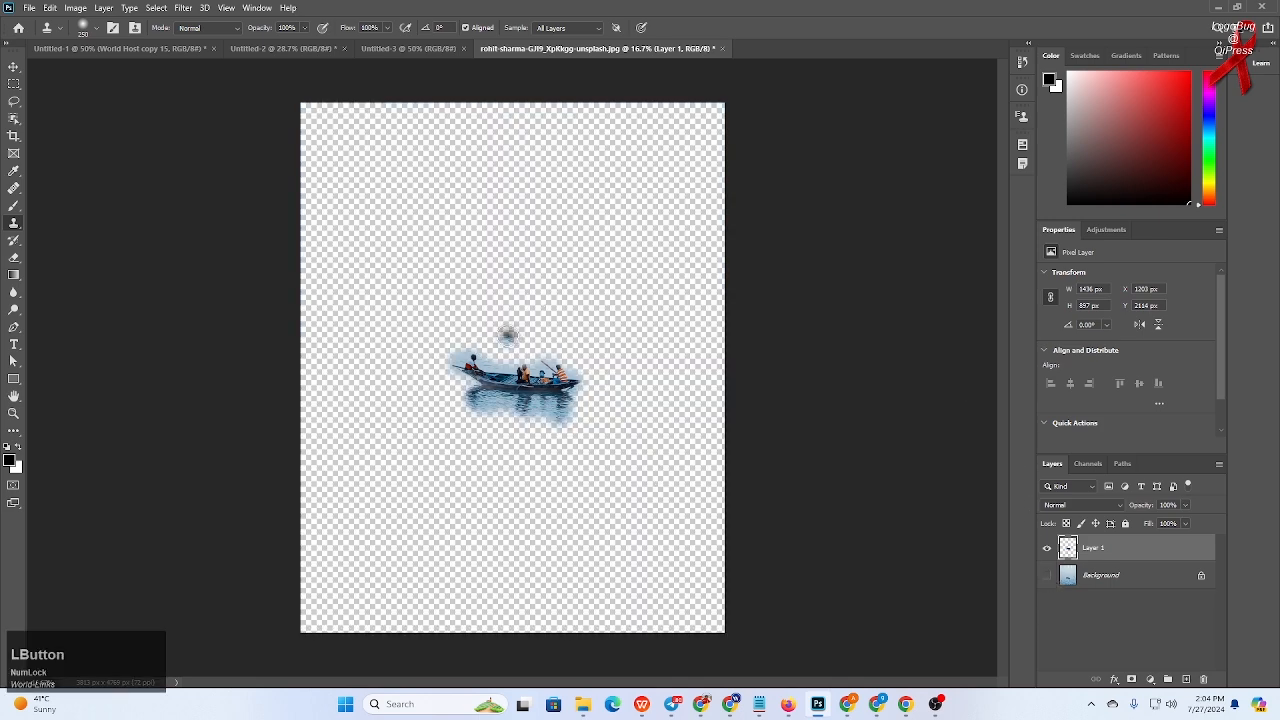
pyautogui.scroll(2, 473, 367)
pyautogui.scroll(4, 473, 367)
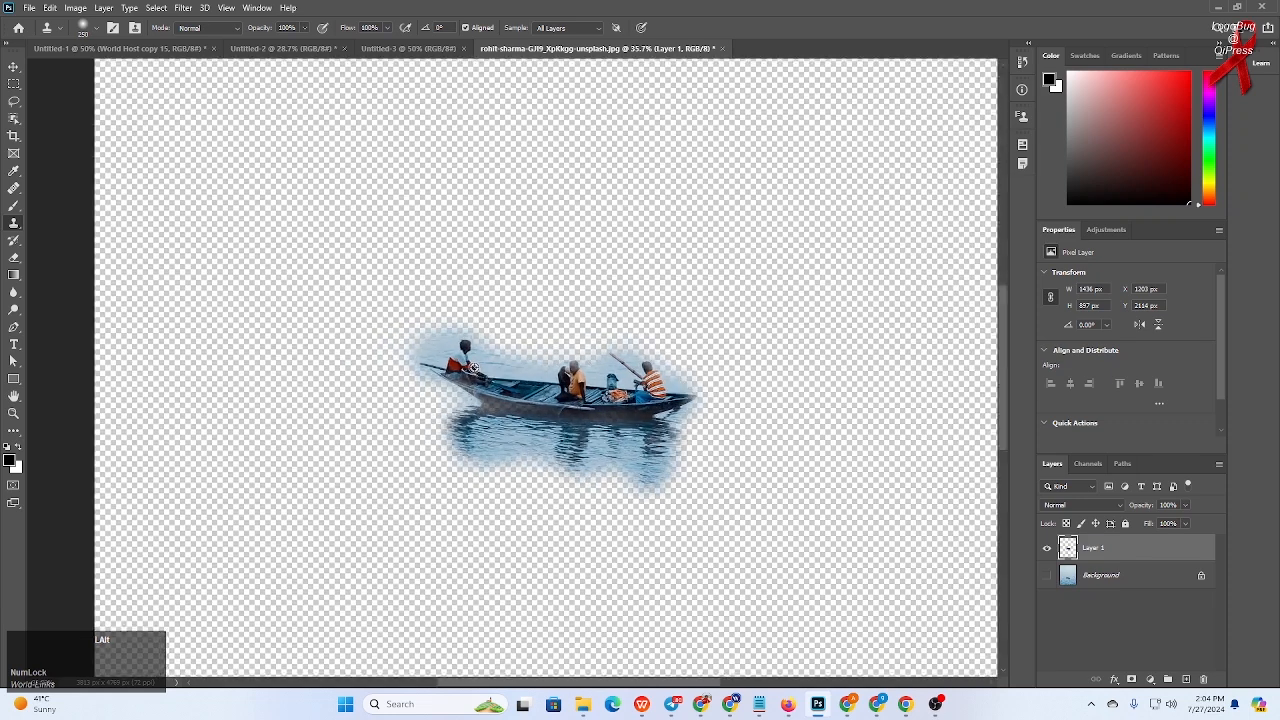
pyautogui.scroll(1, 473, 367)
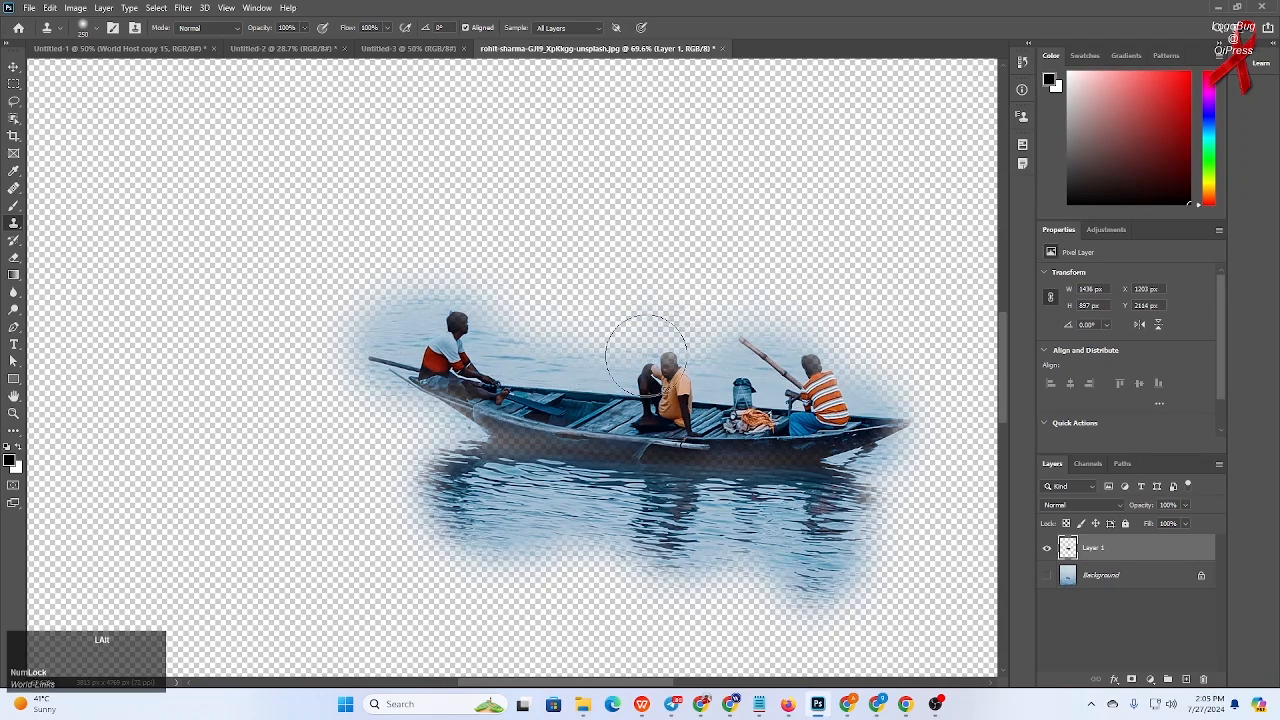
pyautogui.scroll(-3, 645, 370)
pyautogui.click(1047, 576)
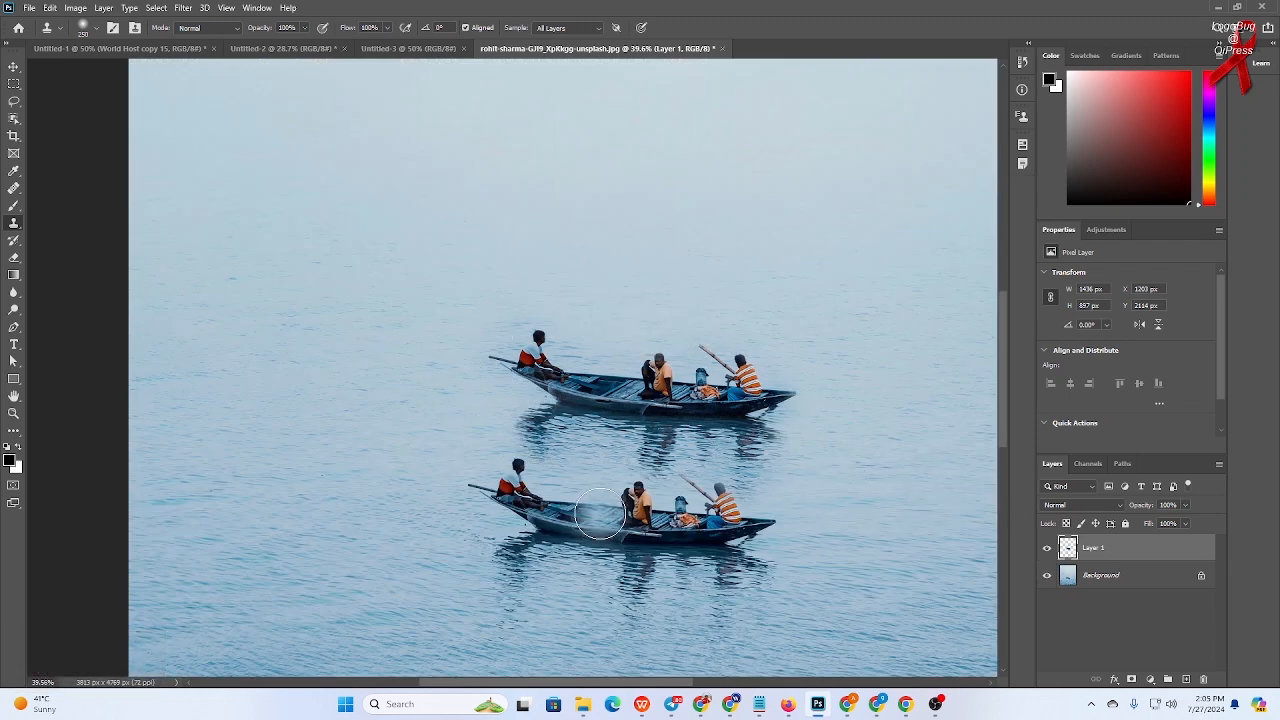
pyautogui.click(1048, 577)
pyautogui.scroll(3, 608, 500)
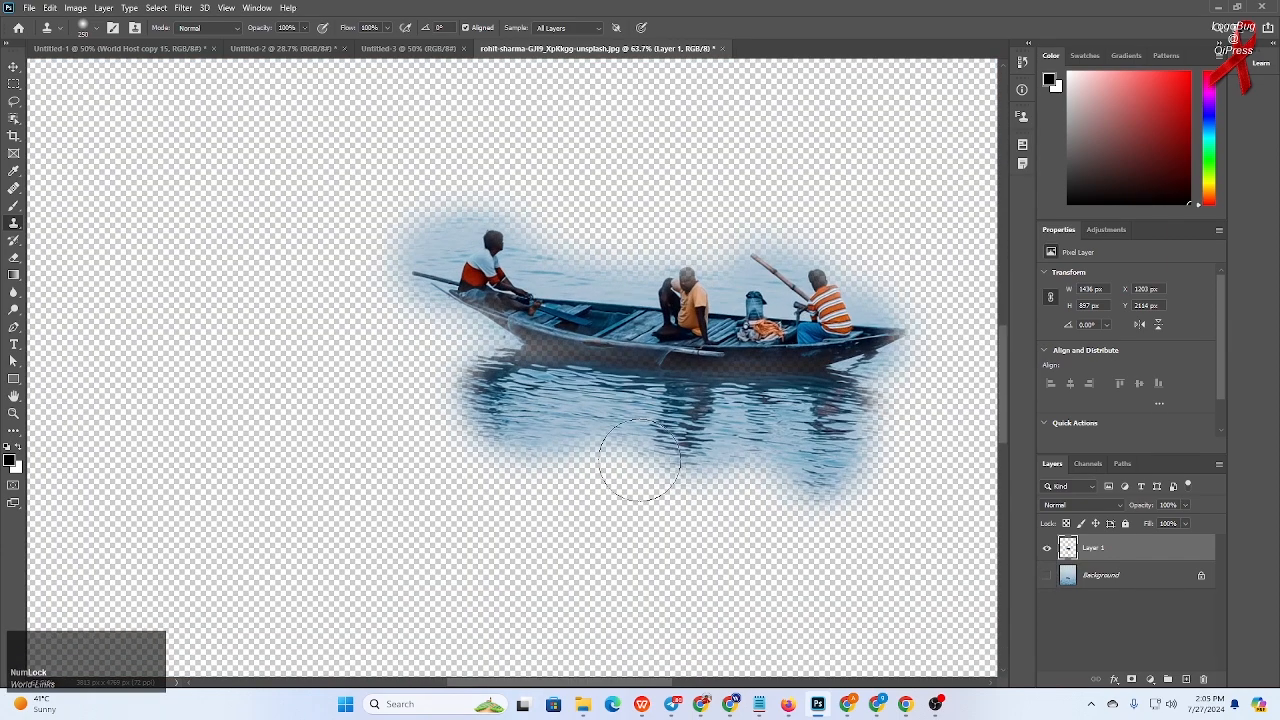
# - Erase the water surrounding the cloned boat on Layer 1 with a large, then smaller, Eraser brush
pyautogui.press('space')
pyautogui.moveTo(686, 380); pyautogui.dragTo(602, 440)
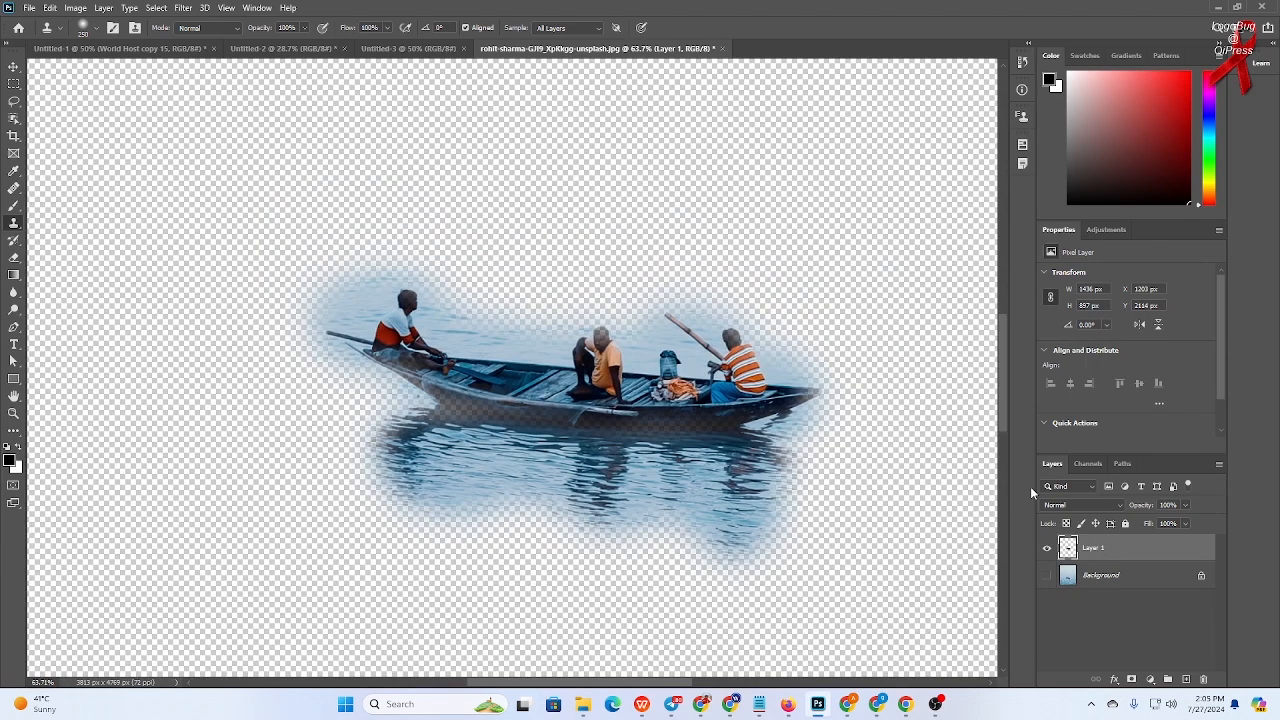
pyautogui.click(14, 259)
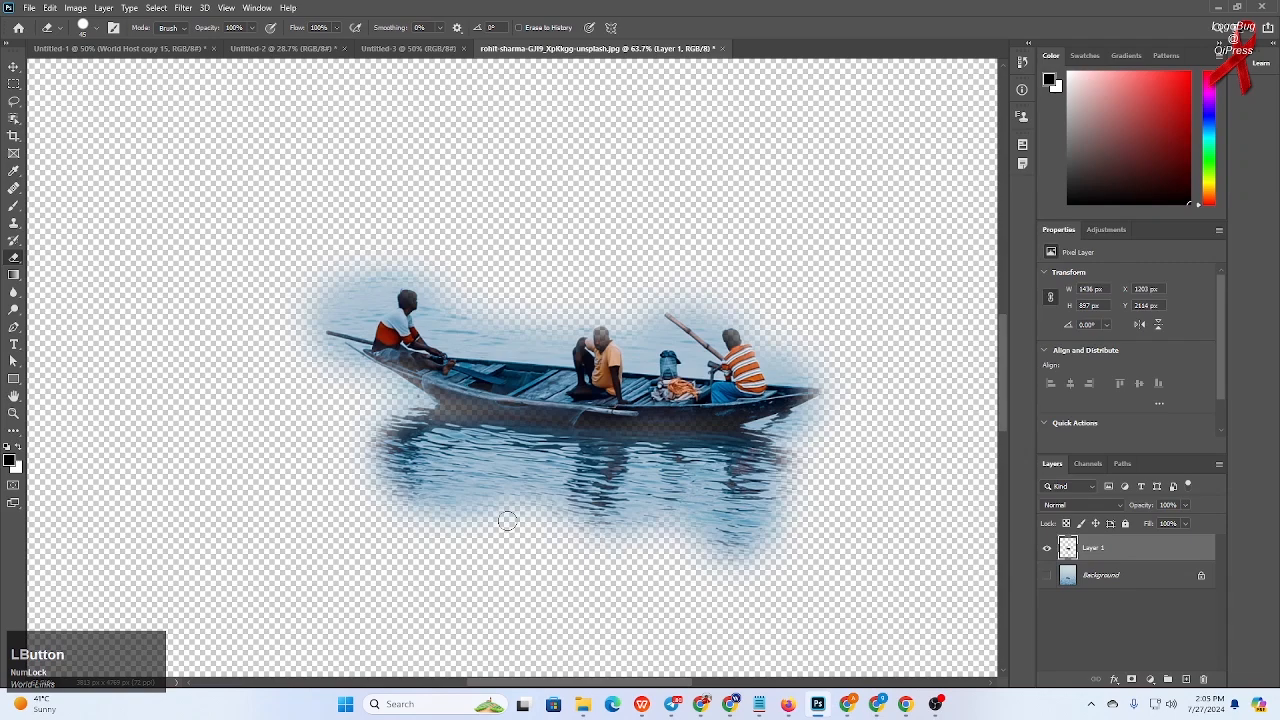
pyautogui.press(']')
pyautogui.press(']')
pyautogui.press(']')
pyautogui.press(']')
pyautogui.press(']')
pyautogui.press(']')
pyautogui.press(']')
pyautogui.press(']')
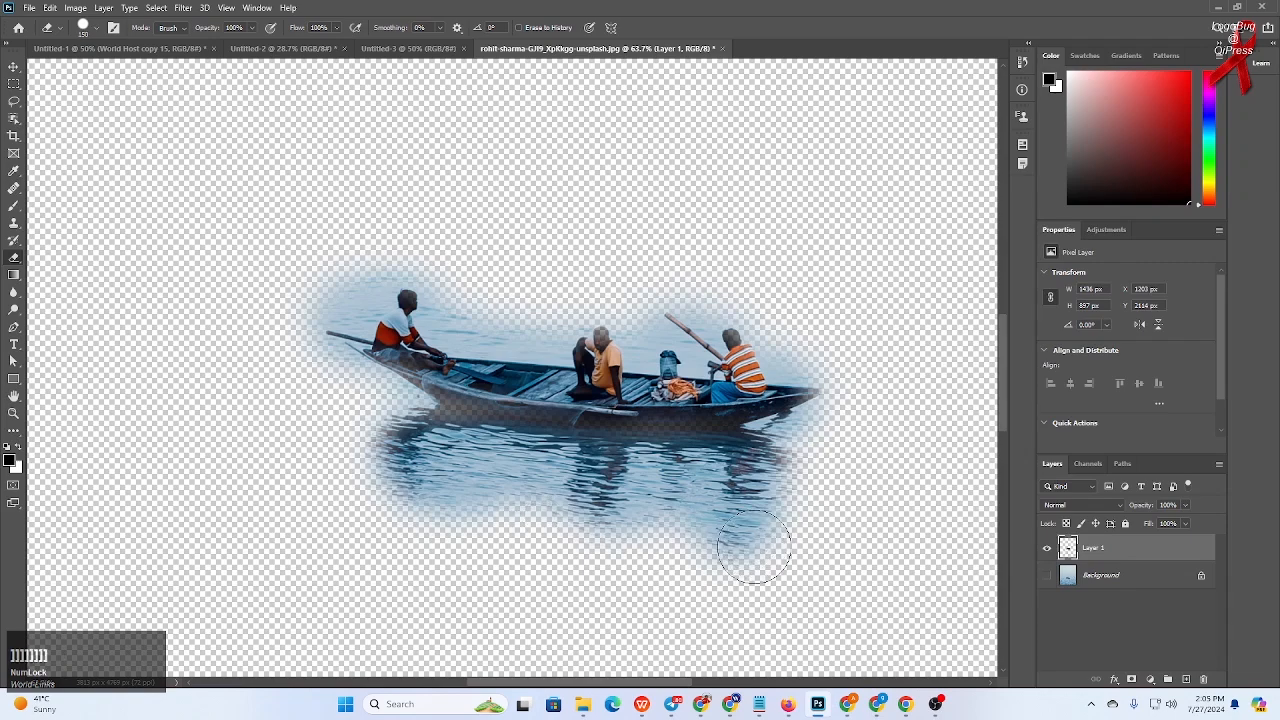
pyautogui.moveTo(766, 537)
pyautogui.mouseDown()
pyautogui.moveTo(412, 501)
pyautogui.moveTo(377, 477)
pyautogui.moveTo(414, 463)
pyautogui.moveTo(382, 443)
pyautogui.moveTo(487, 469)
pyautogui.moveTo(743, 480)
pyautogui.moveTo(840, 444)
pyautogui.moveTo(878, 393)
pyautogui.mouseUp()
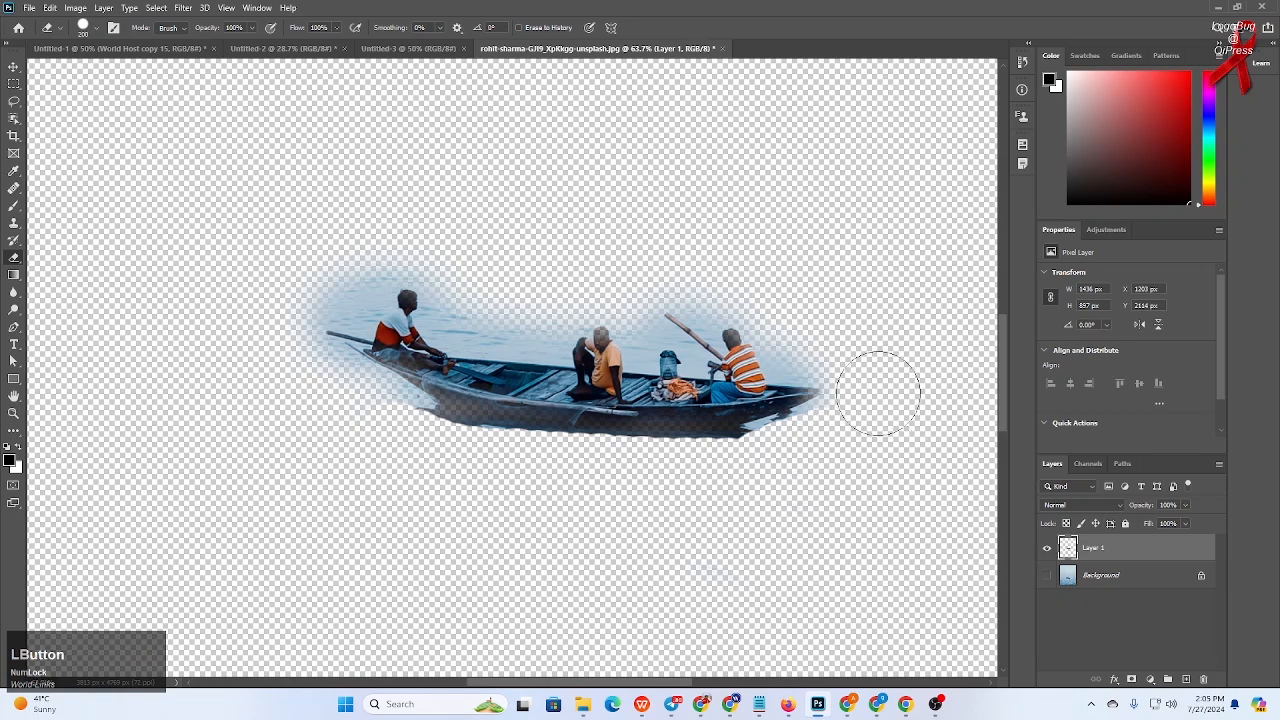
pyautogui.press('[')
pyautogui.press('[')
pyautogui.press('[')
pyautogui.press('[')
pyautogui.press('[')
pyautogui.press('[')
pyautogui.press('[')
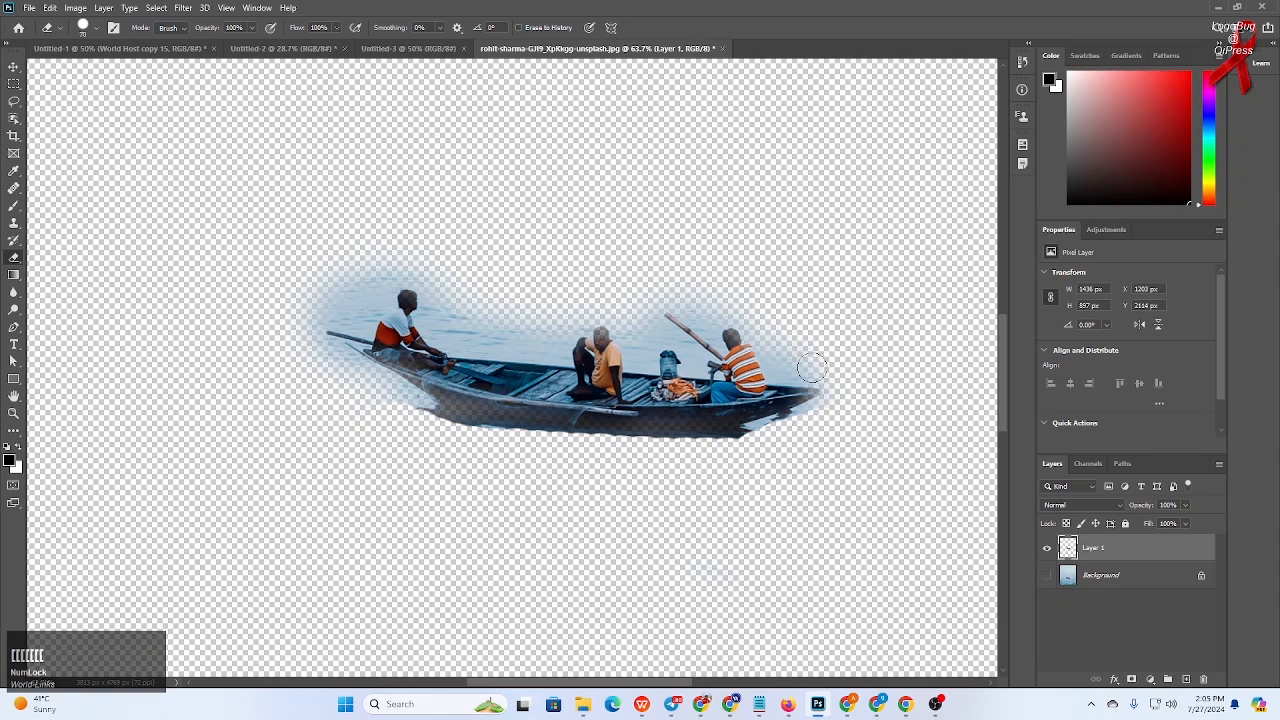
pyautogui.moveTo(812, 373)
pyautogui.mouseDown()
pyautogui.moveTo(744, 314)
pyautogui.moveTo(685, 296)
pyautogui.moveTo(648, 303)
pyautogui.moveTo(644, 333)
pyautogui.moveTo(595, 300)
pyautogui.moveTo(558, 341)
pyautogui.moveTo(535, 345)
pyautogui.moveTo(546, 325)
pyautogui.moveTo(480, 340)
pyautogui.moveTo(443, 329)
pyautogui.moveTo(437, 310)
pyautogui.moveTo(529, 321)
pyautogui.moveTo(537, 310)
pyautogui.moveTo(453, 310)
pyautogui.moveTo(426, 274)
pyautogui.moveTo(390, 270)
pyautogui.moveTo(363, 316)
pyautogui.moveTo(375, 270)
pyautogui.moveTo(326, 301)
pyautogui.moveTo(363, 243)
pyautogui.moveTo(287, 331)
pyautogui.moveTo(361, 300)
pyautogui.moveTo(330, 307)
pyautogui.moveTo(308, 336)
pyautogui.moveTo(425, 416)
pyautogui.moveTo(520, 442)
pyautogui.moveTo(731, 454)
pyautogui.moveTo(825, 415)
pyautogui.mouseUp()
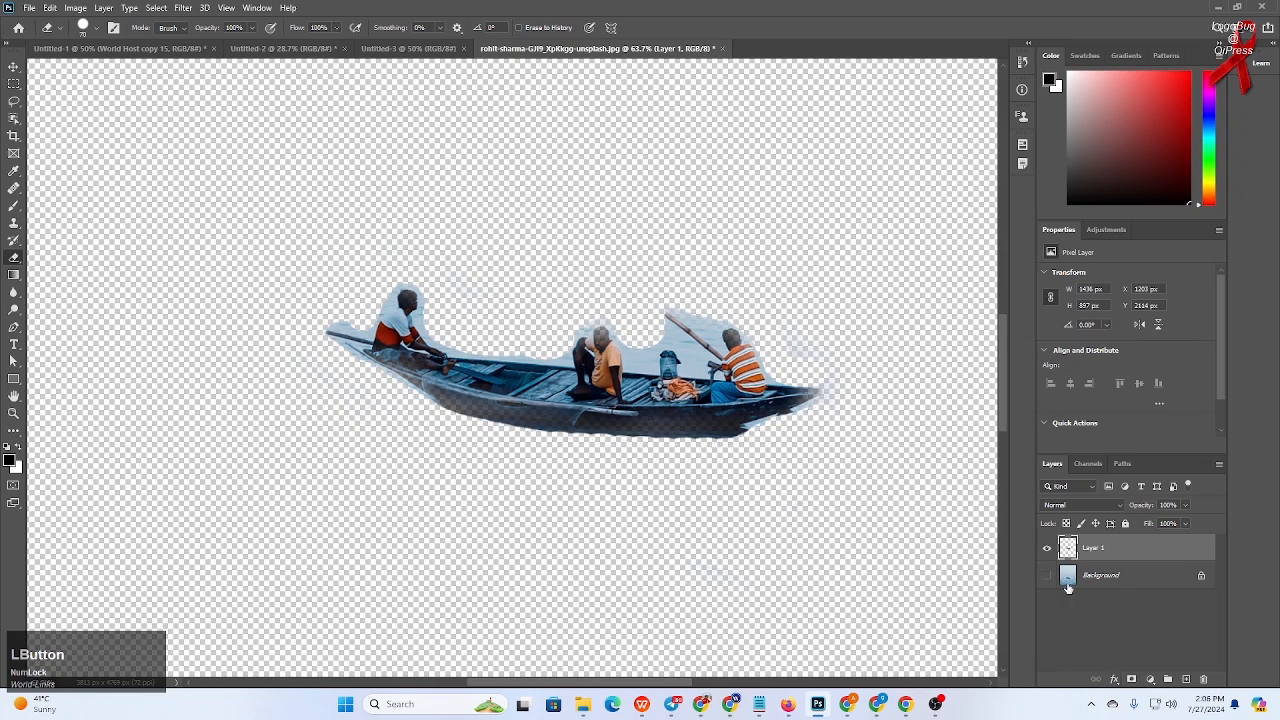
# - Show the Background layer and undo all the cloning and erasing back to the single original boat
pyautogui.click(1047, 575)
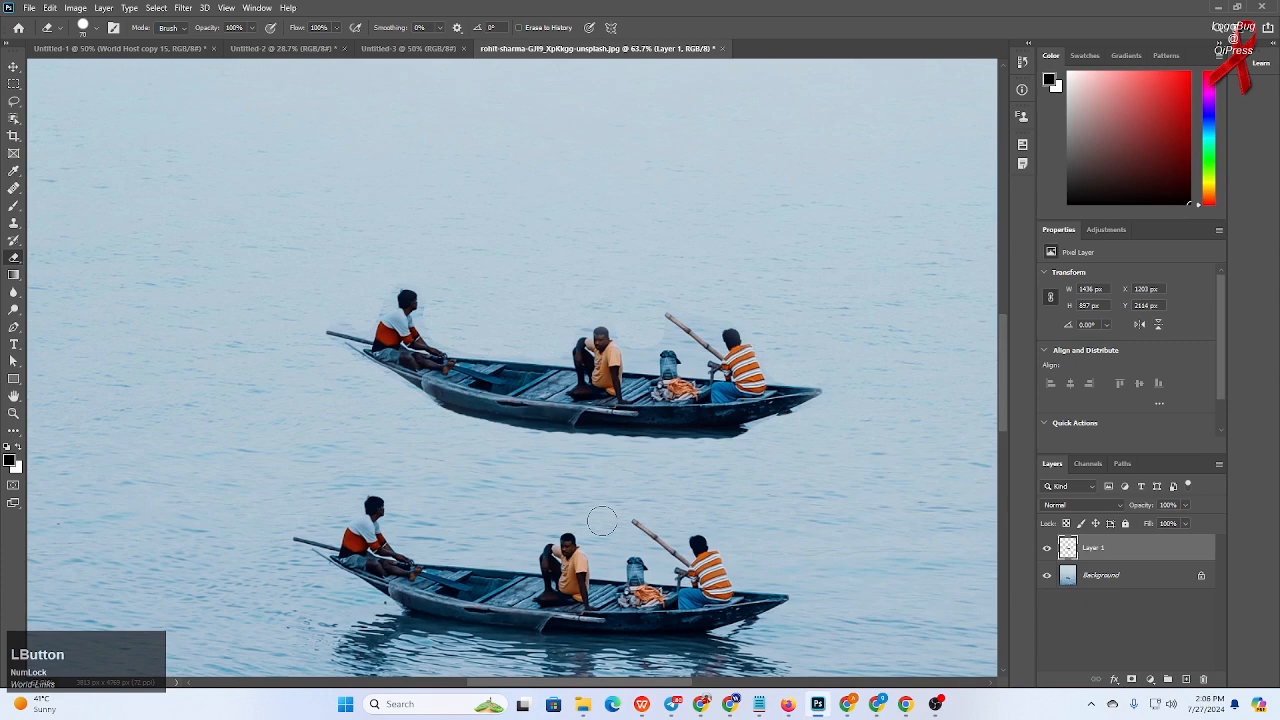
pyautogui.scroll(-4, 602, 521)
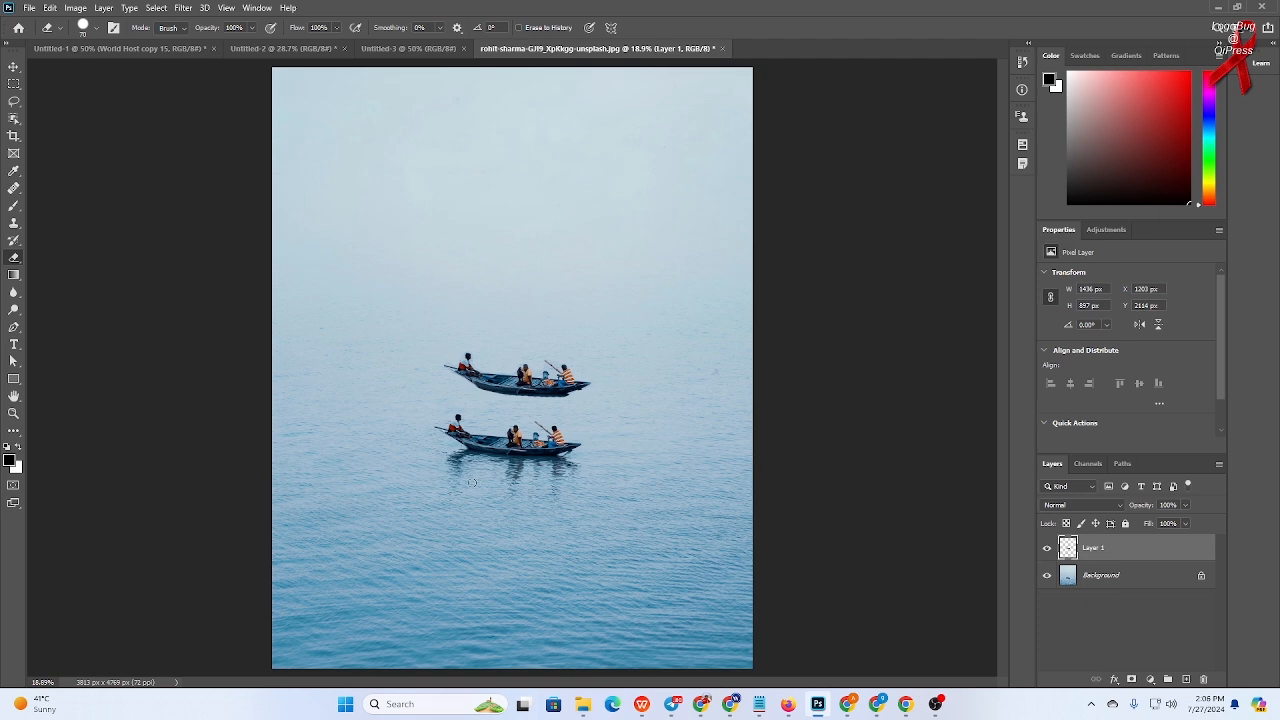
pyautogui.hotkey('ctrl', 'z')
pyautogui.hotkey('ctrl', 'z')
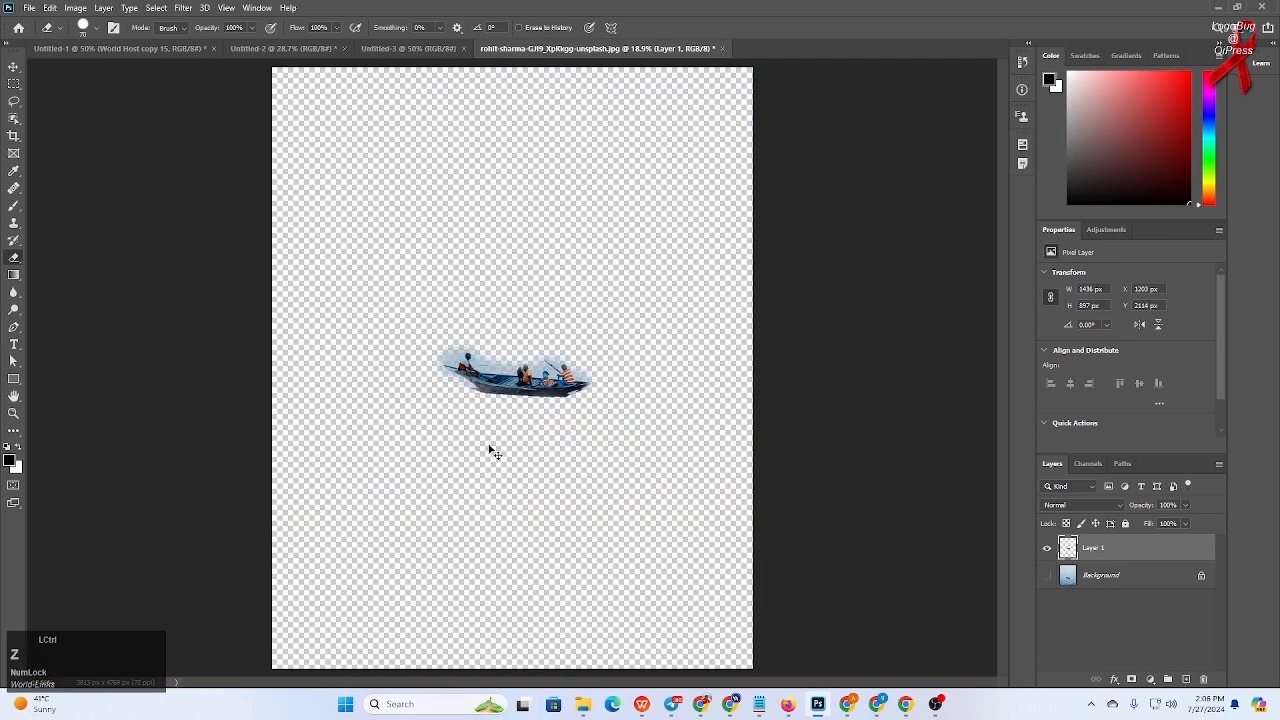
pyautogui.hotkey('ctrl', 'z')
pyautogui.hotkey('ctrl', 'z')
pyautogui.hotkey('ctrl', 'z')
pyautogui.hotkey('ctrl', 'z')
pyautogui.hotkey('ctrl', 'z')
pyautogui.hotkey('ctrl', 'z')
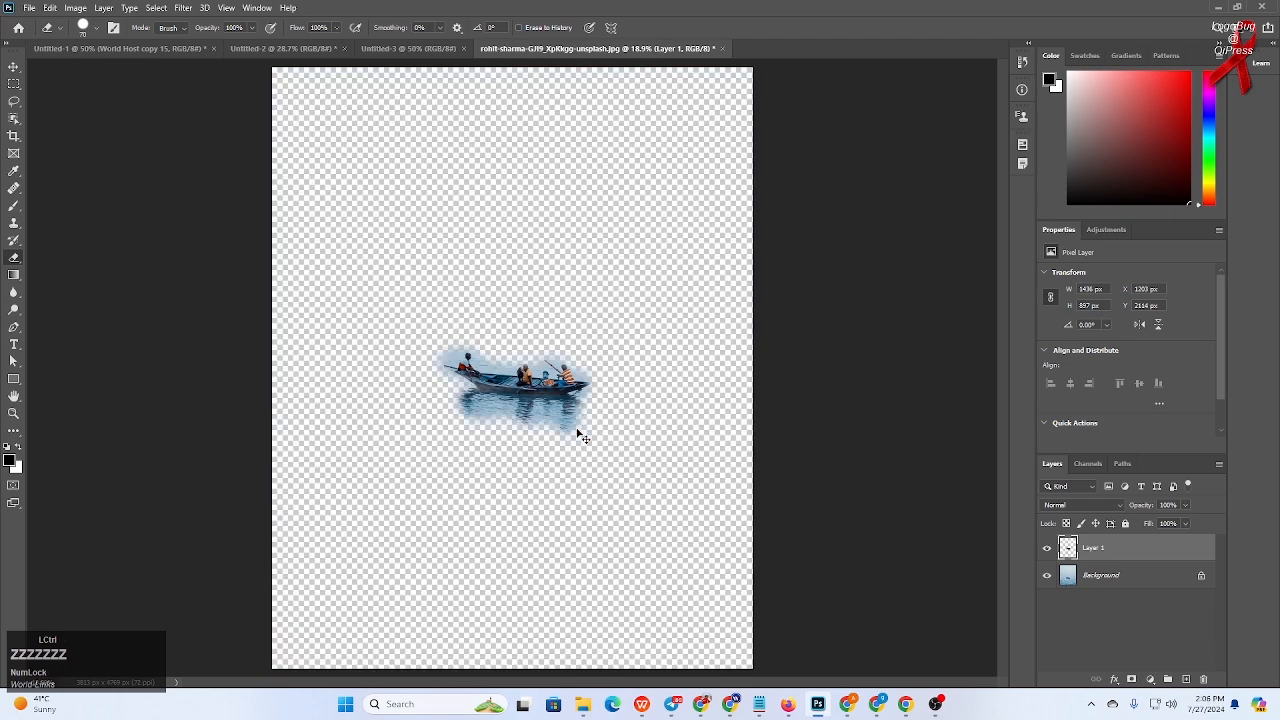
pyautogui.hotkey('ctrl', 'z')
pyautogui.hotkey('ctrl', 'z')
pyautogui.hotkey('ctrl', 'z')
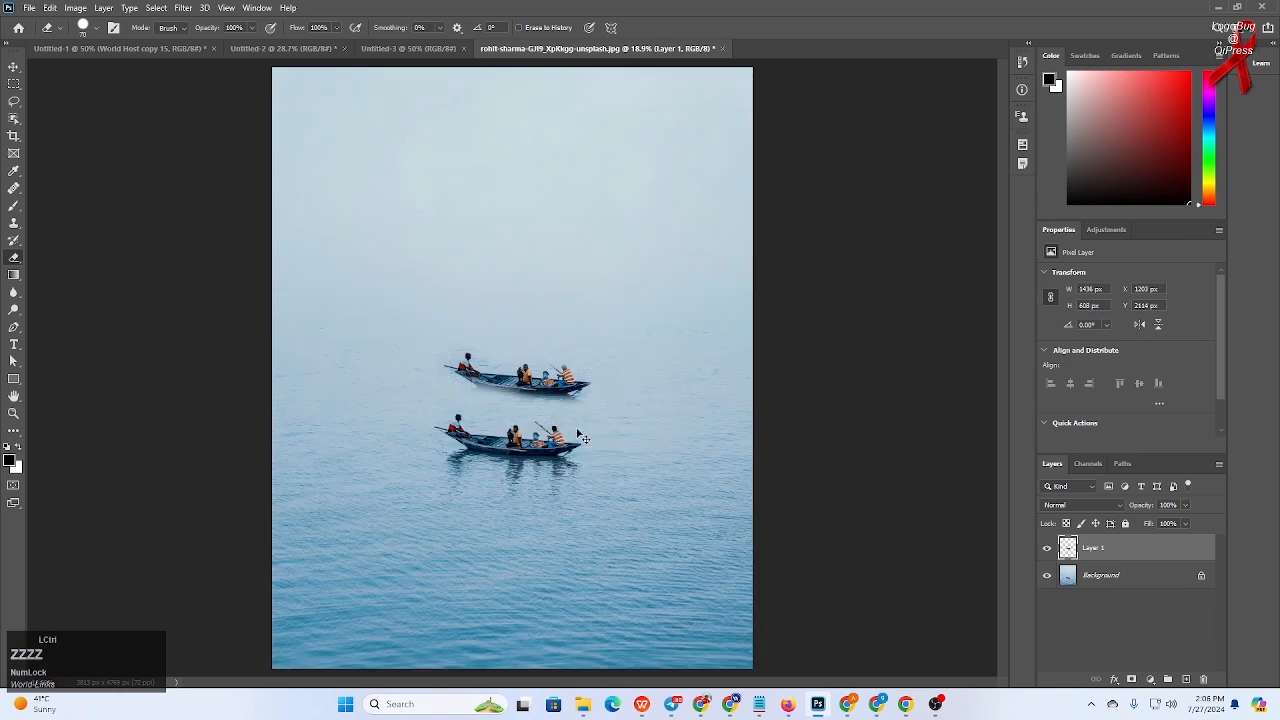
pyautogui.hotkey('ctrl', 'z')
pyautogui.hotkey('ctrl', 'z')
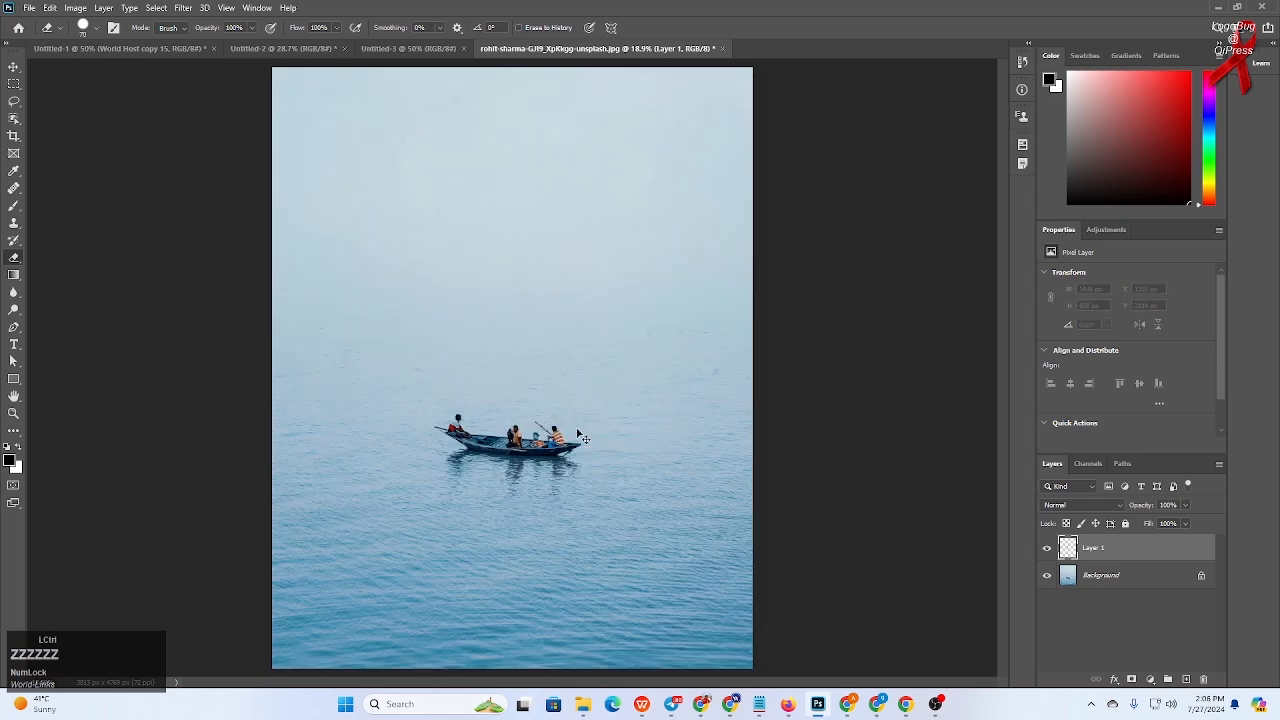
# - Open the Clone Source panel and select the first clone source slot
pyautogui.click(13, 67)
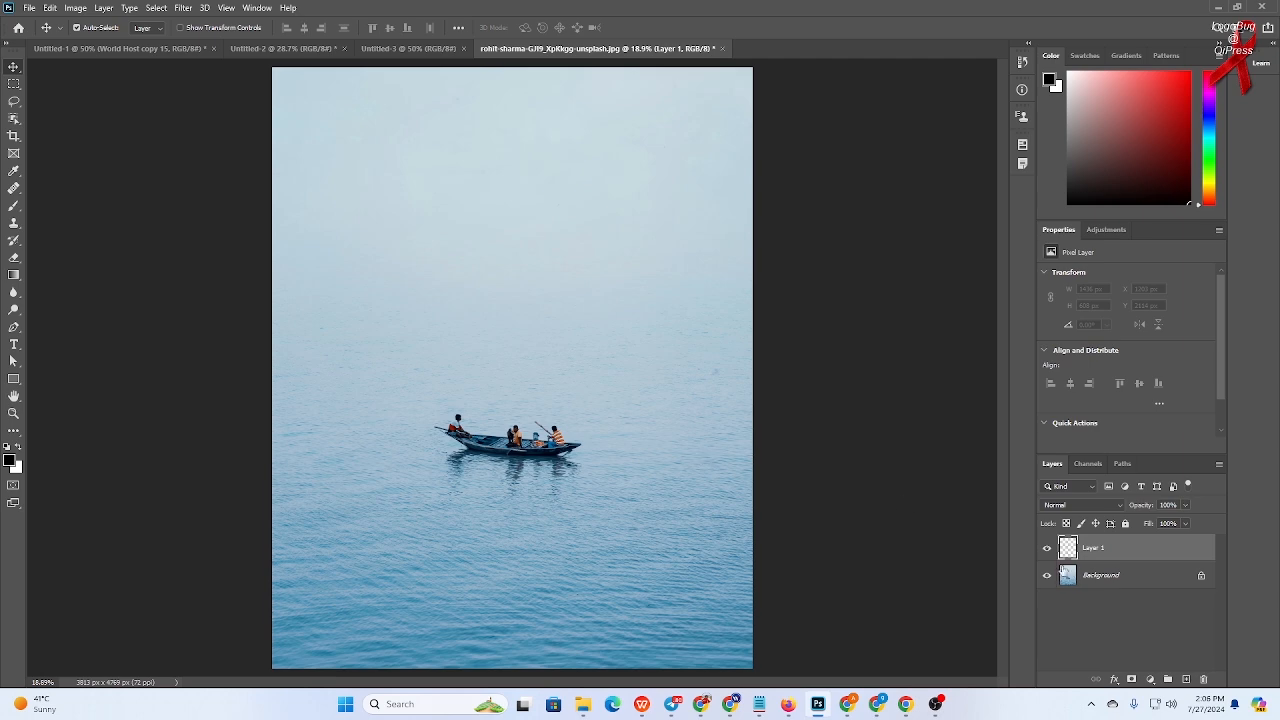
pyautogui.click(258, 8)
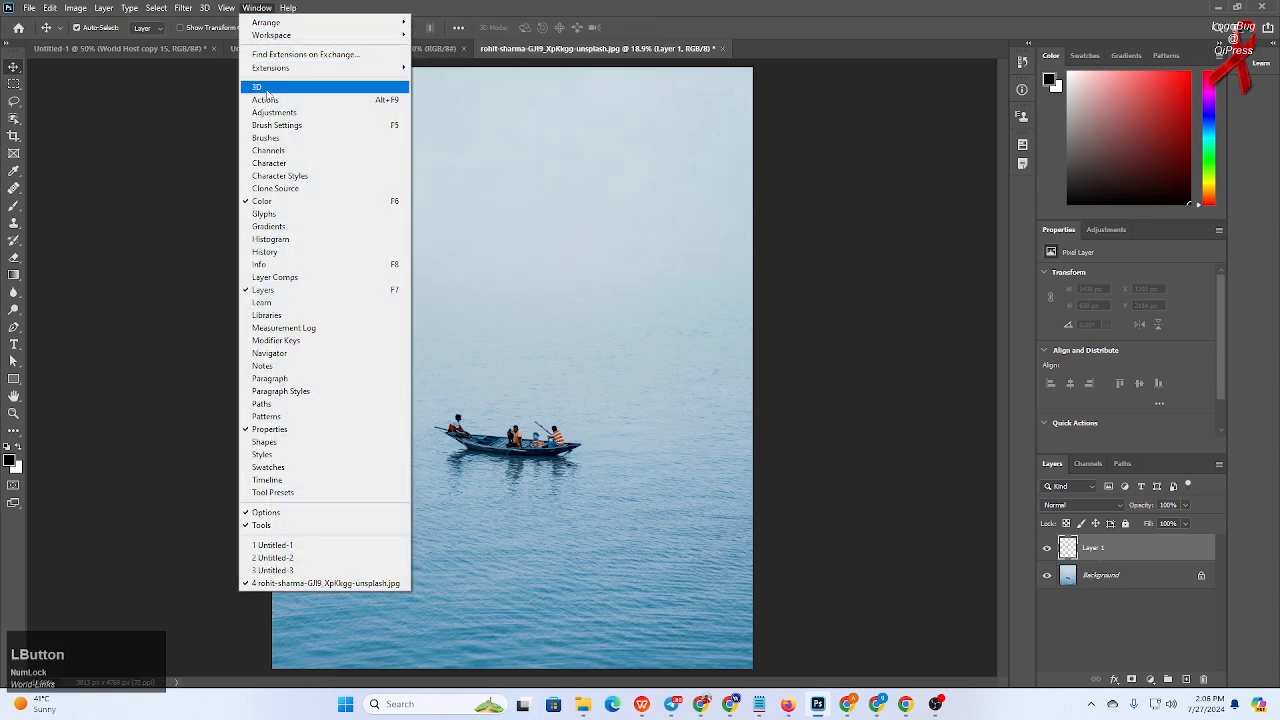
pyautogui.click(283, 189)
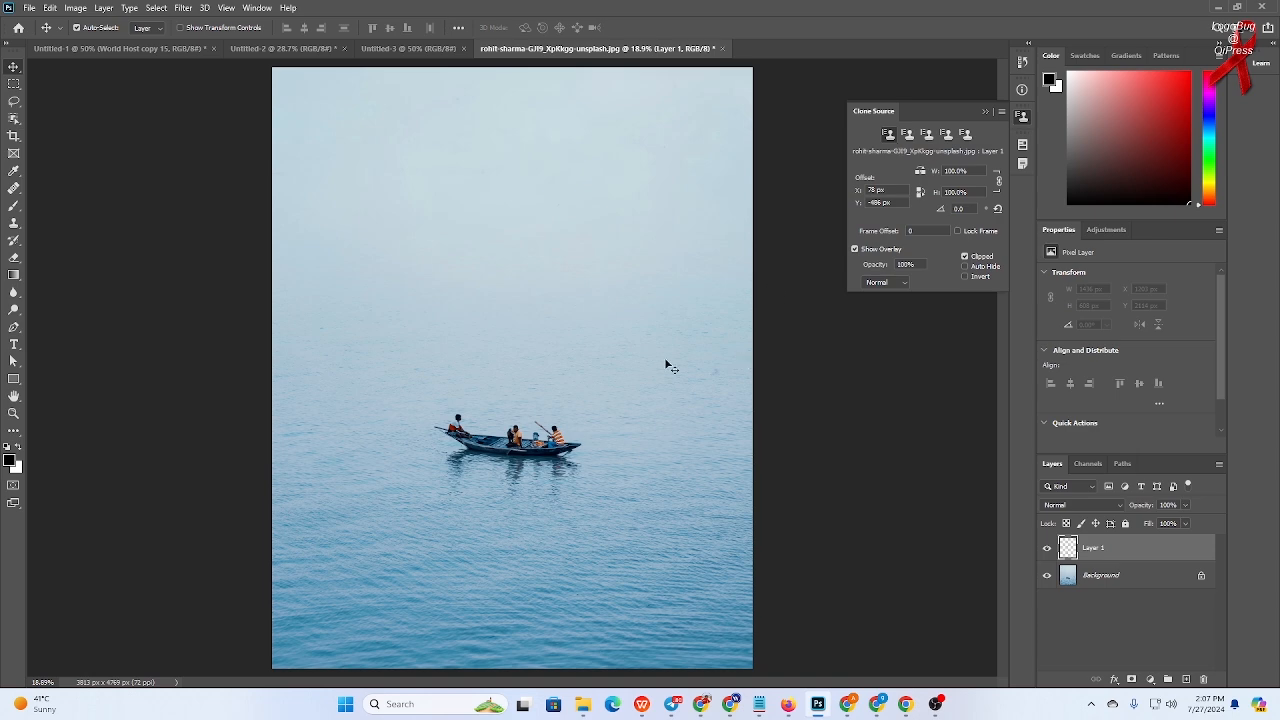
pyautogui.click(886, 134)
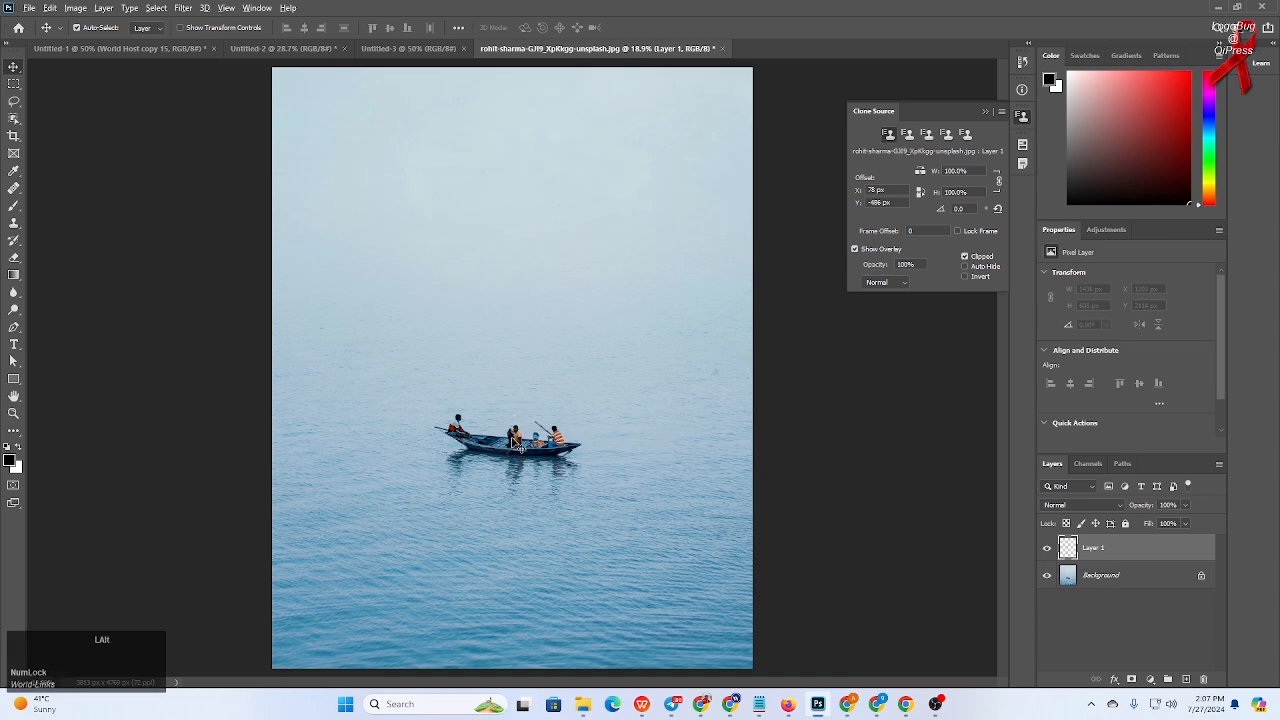
# - With the Clone Stamp tool, sample the boat and paint a test stroke in the sky area
pyautogui.click(14, 222)
pyautogui.keyDown('alt'); pyautogui.click(510, 440); pyautogui.keyUp('alt')
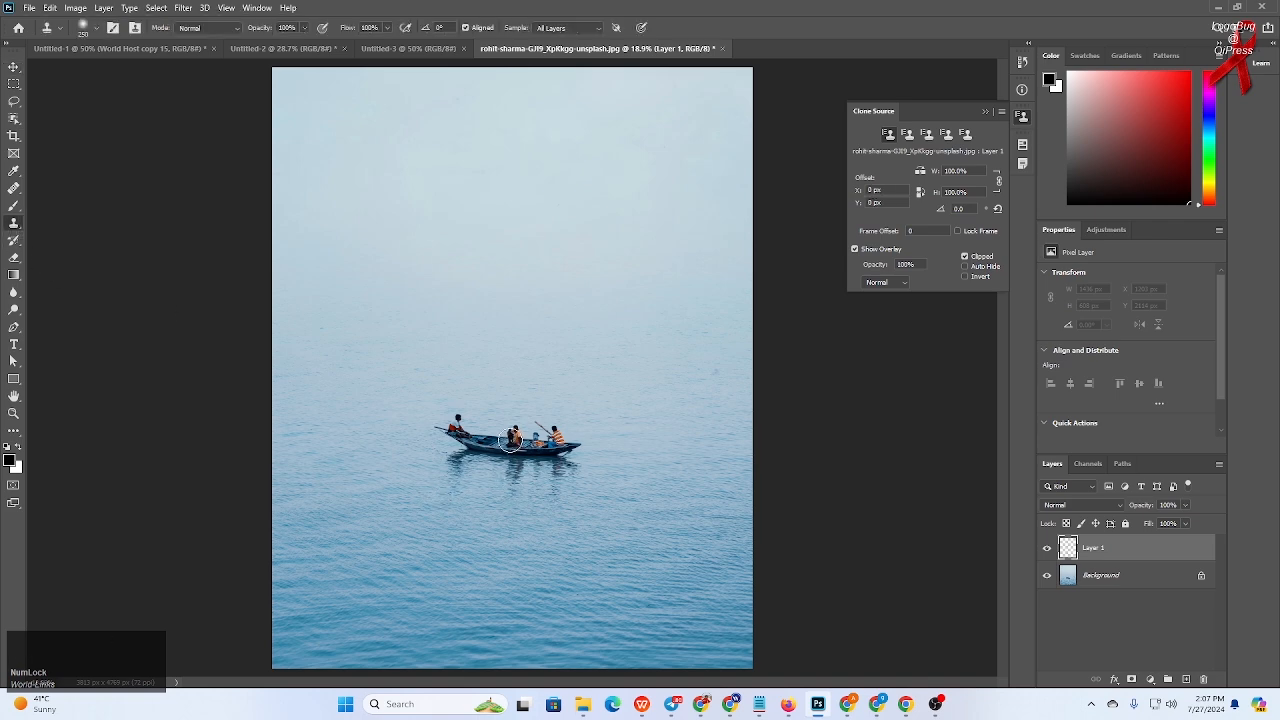
pyautogui.click(911, 134)
pyautogui.click(927, 134)
pyautogui.keyDown('alt'); pyautogui.click(683, 633); pyautogui.keyUp('alt')
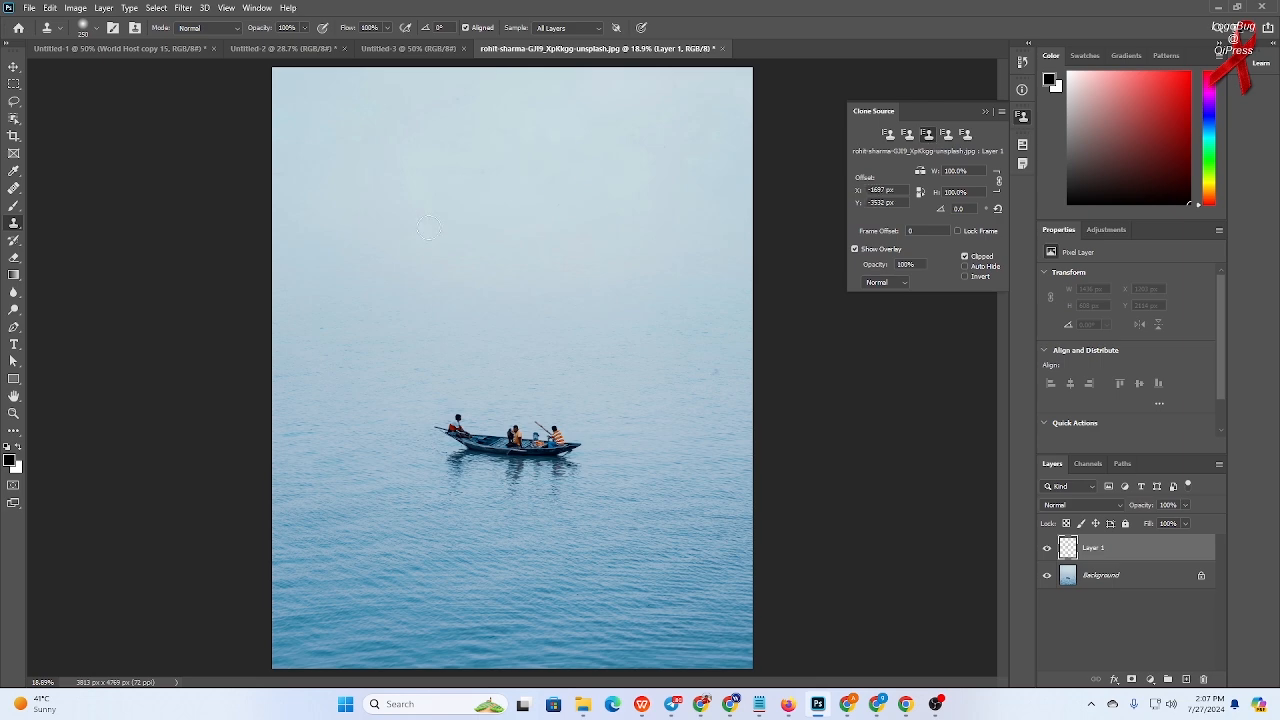
pyautogui.moveTo(499, 232)
pyautogui.mouseDown()
pyautogui.moveTo(520, 205)
pyautogui.moveTo(488, 200)
pyautogui.moveTo(500, 193)
pyautogui.moveTo(486, 220)
pyautogui.moveTo(505, 215)
pyautogui.mouseUp()
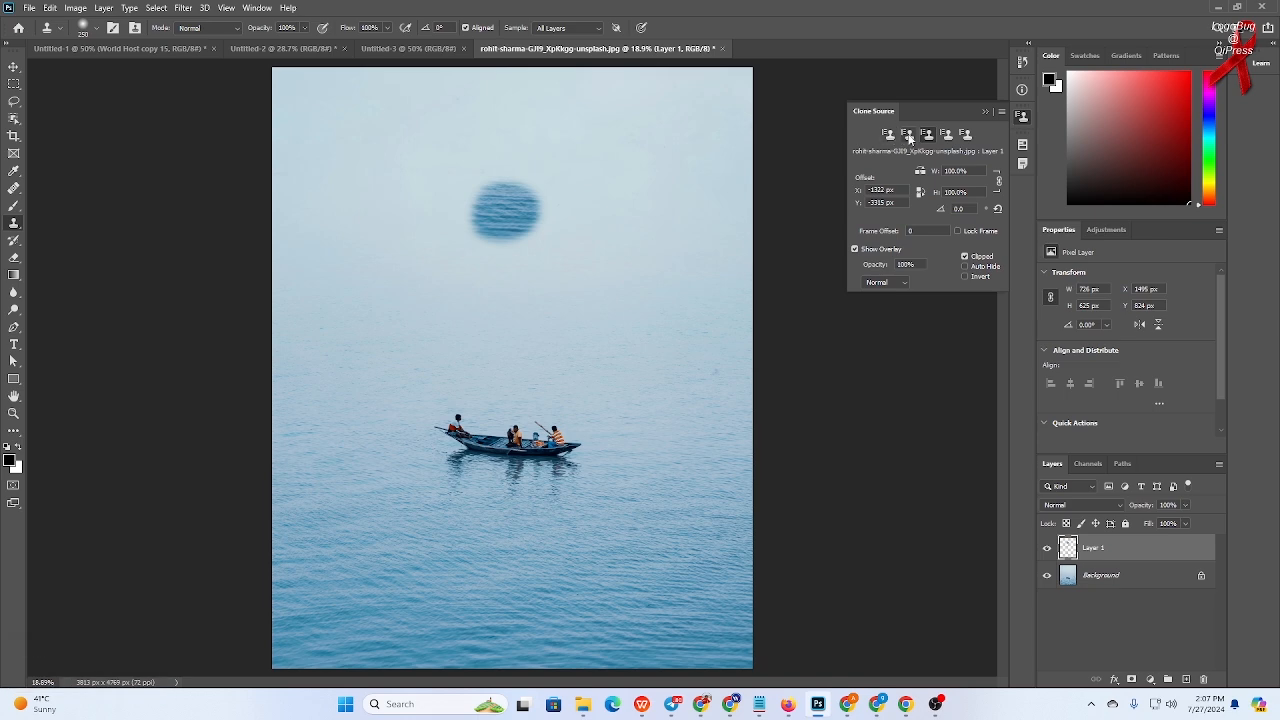
# - Paint further strokes from other clone source slots, including a boat copy to the upper right, and undo all three
pyautogui.click(908, 136)
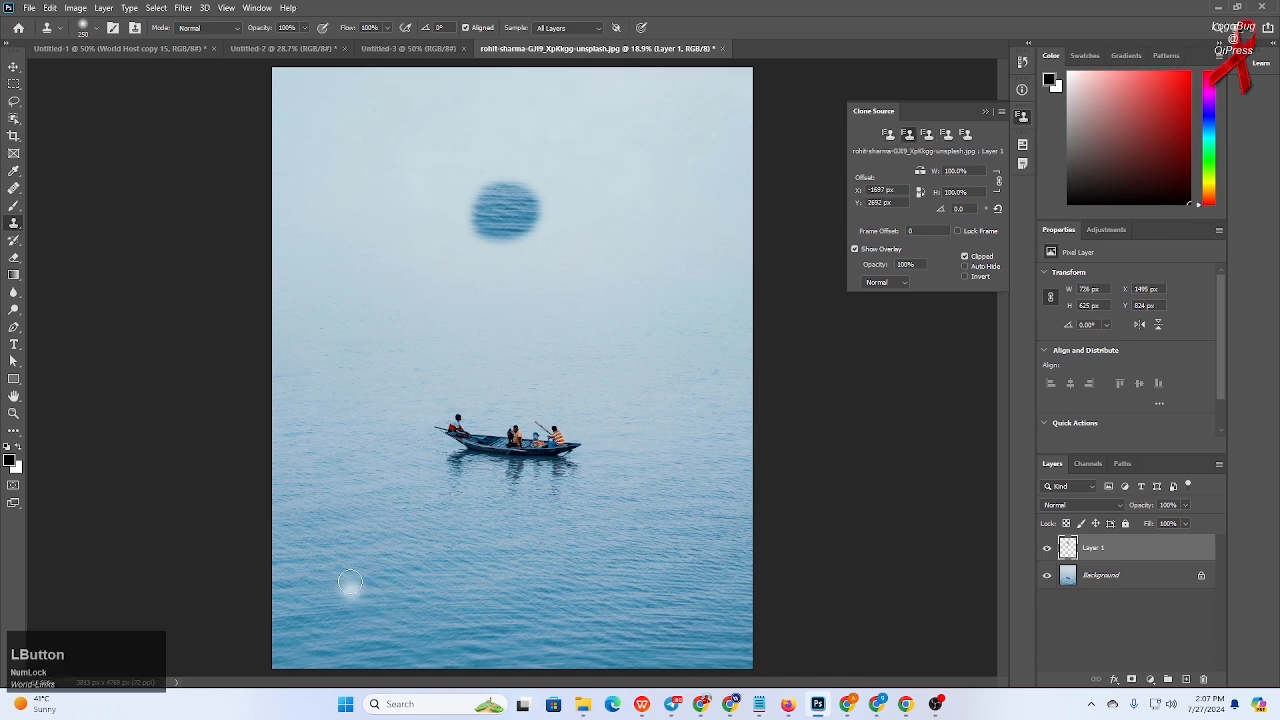
pyautogui.moveTo(349, 586)
pyautogui.mouseDown()
pyautogui.moveTo(338, 590)
pyautogui.moveTo(353, 596)
pyautogui.moveTo(329, 594)
pyautogui.moveTo(347, 590)
pyautogui.mouseUp()
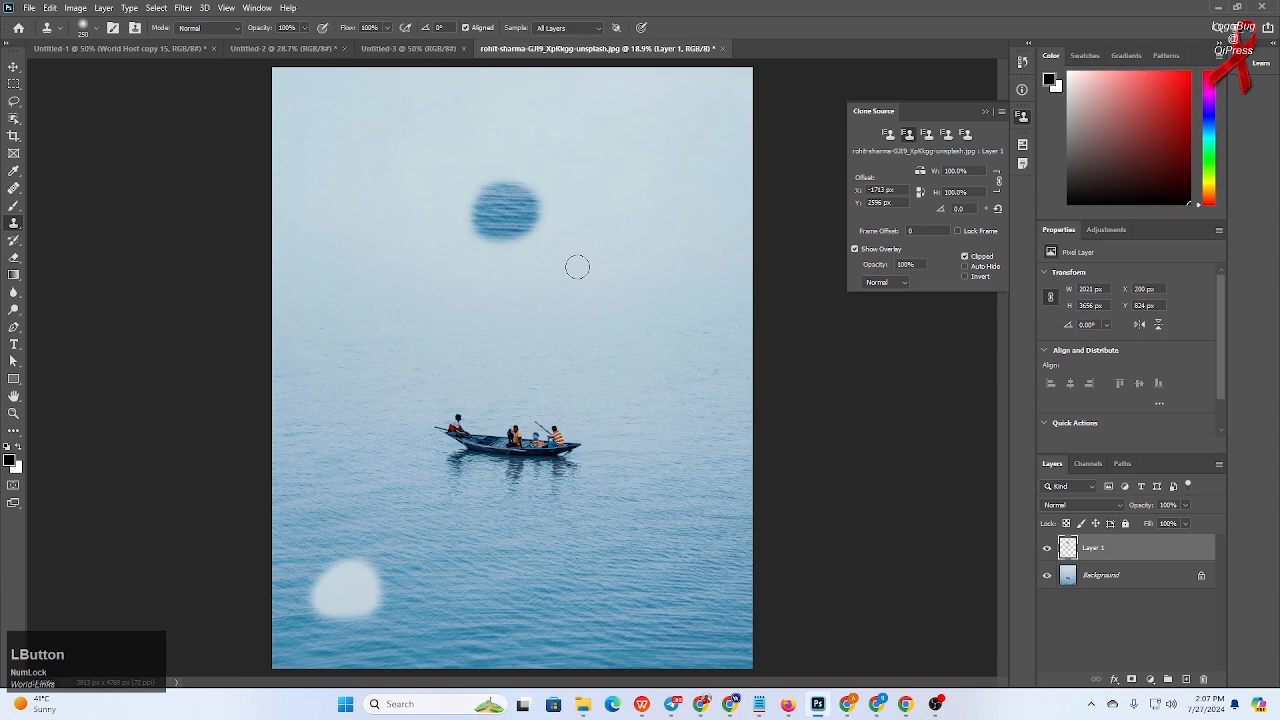
pyautogui.click(889, 131)
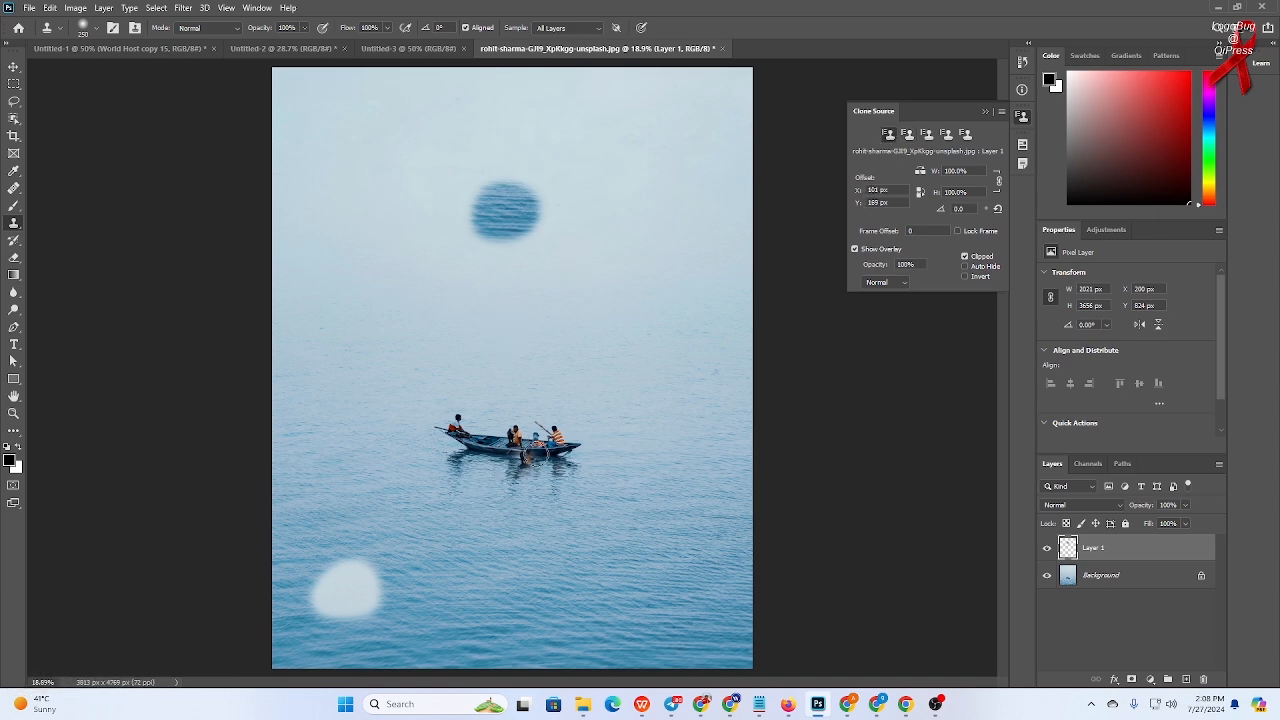
pyautogui.moveTo(668, 350)
pyautogui.mouseDown()
pyautogui.moveTo(652, 346)
pyautogui.moveTo(693, 350)
pyautogui.moveTo(639, 347)
pyautogui.moveTo(738, 354)
pyautogui.moveTo(598, 340)
pyautogui.moveTo(726, 358)
pyautogui.mouseUp()
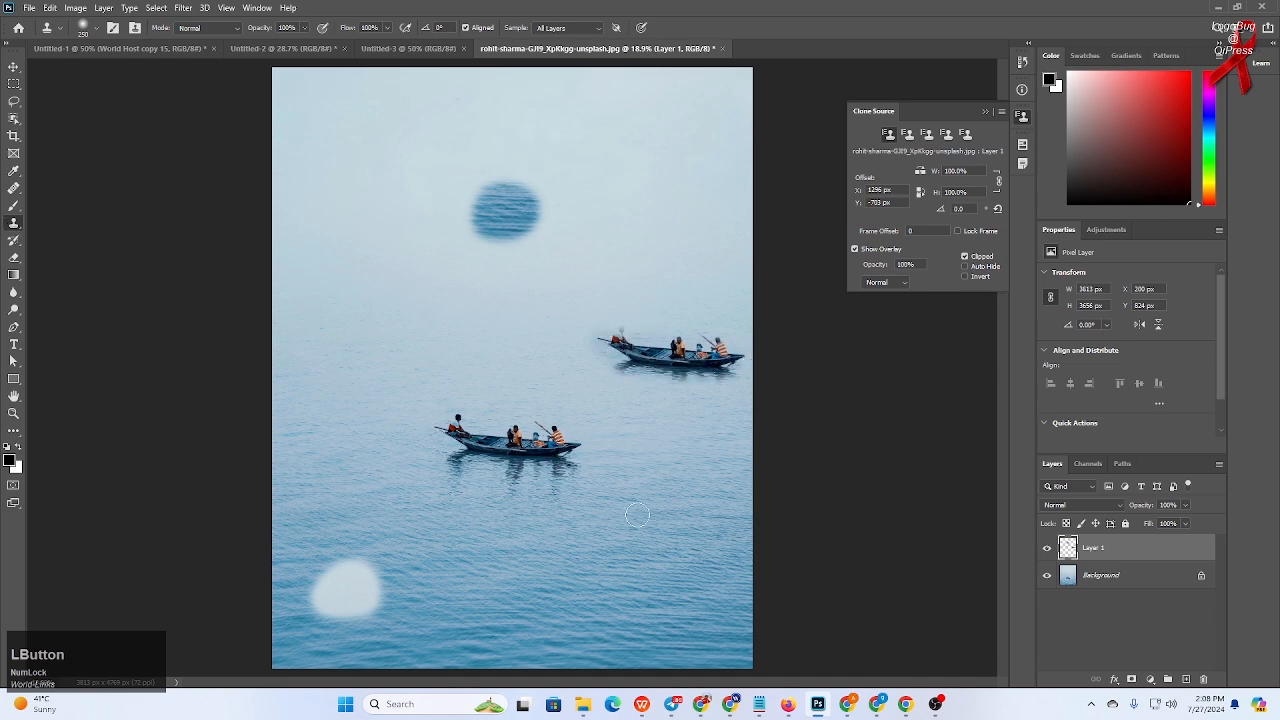
pyautogui.hotkey('ctrl', 'z')
pyautogui.hotkey('ctrl', 'z')
pyautogui.hotkey('ctrl', 'z')
pyautogui.hotkey('ctrl', 'z')
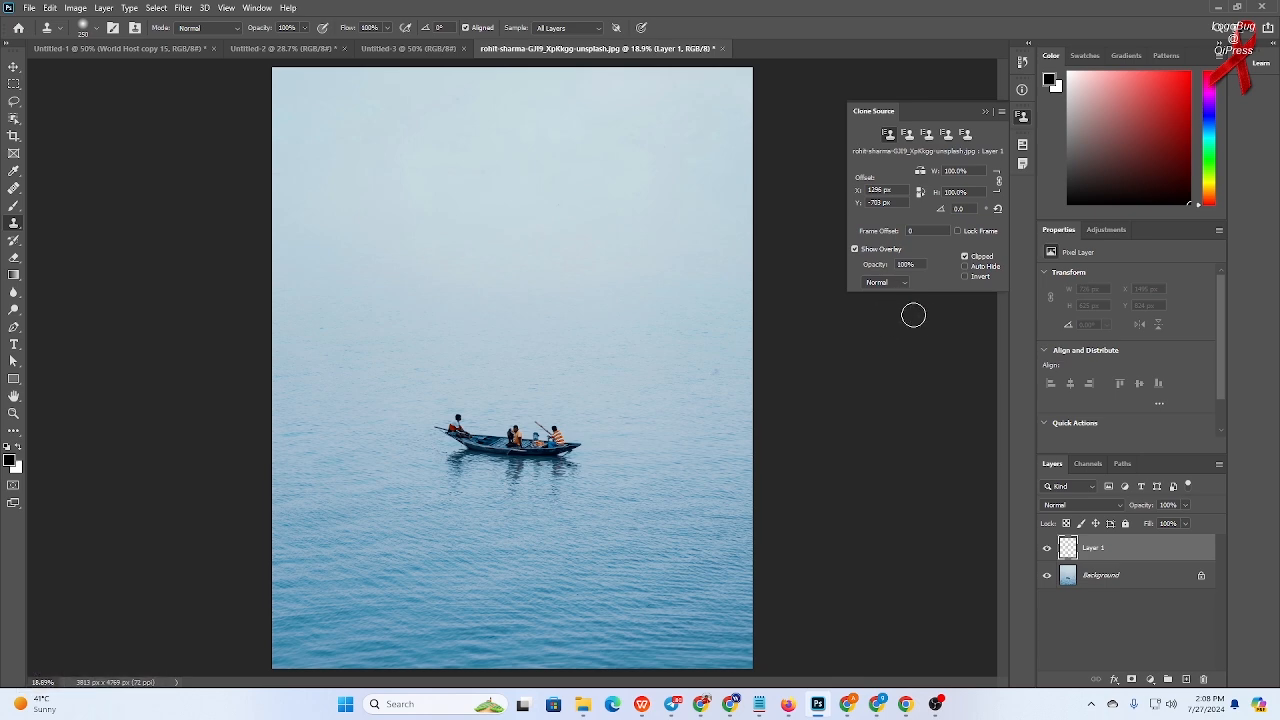
# - Turn on horizontal flip, sample the boat, paint a mirrored boat above it, and undo the stroke
pyautogui.click(920, 173)
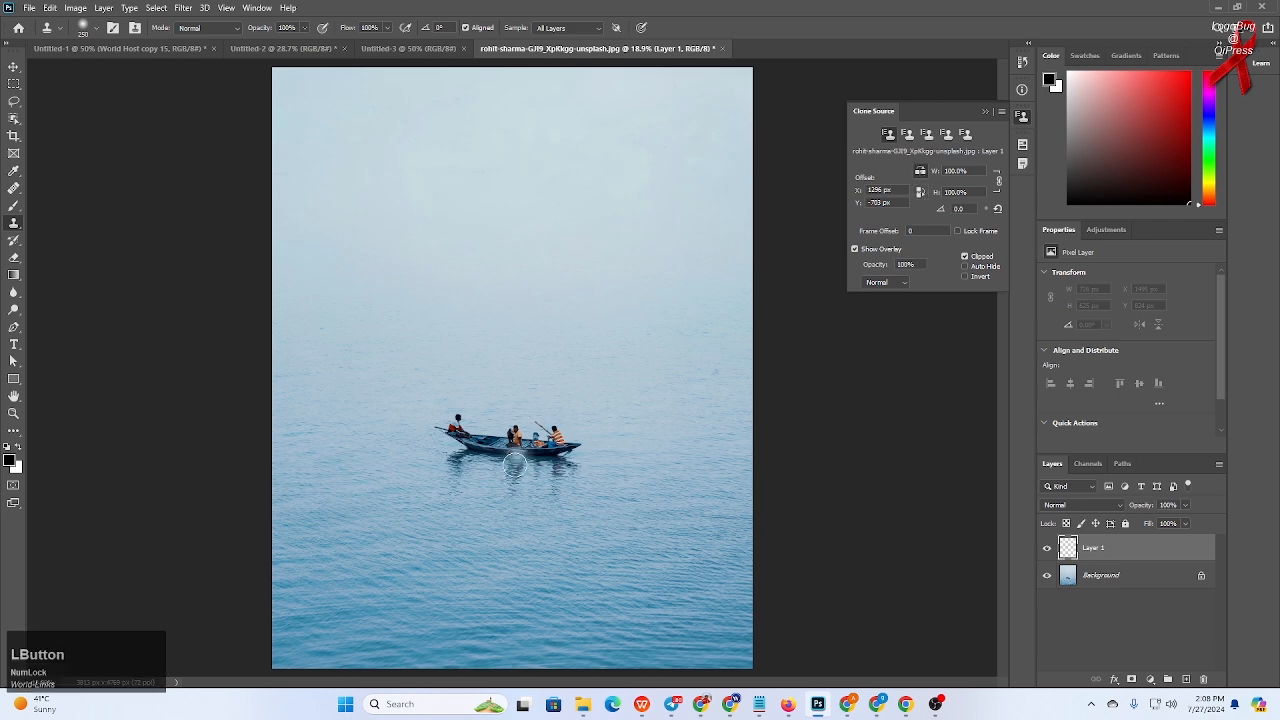
pyautogui.keyDown('alt'); pyautogui.click(514, 441); pyautogui.keyUp('alt')
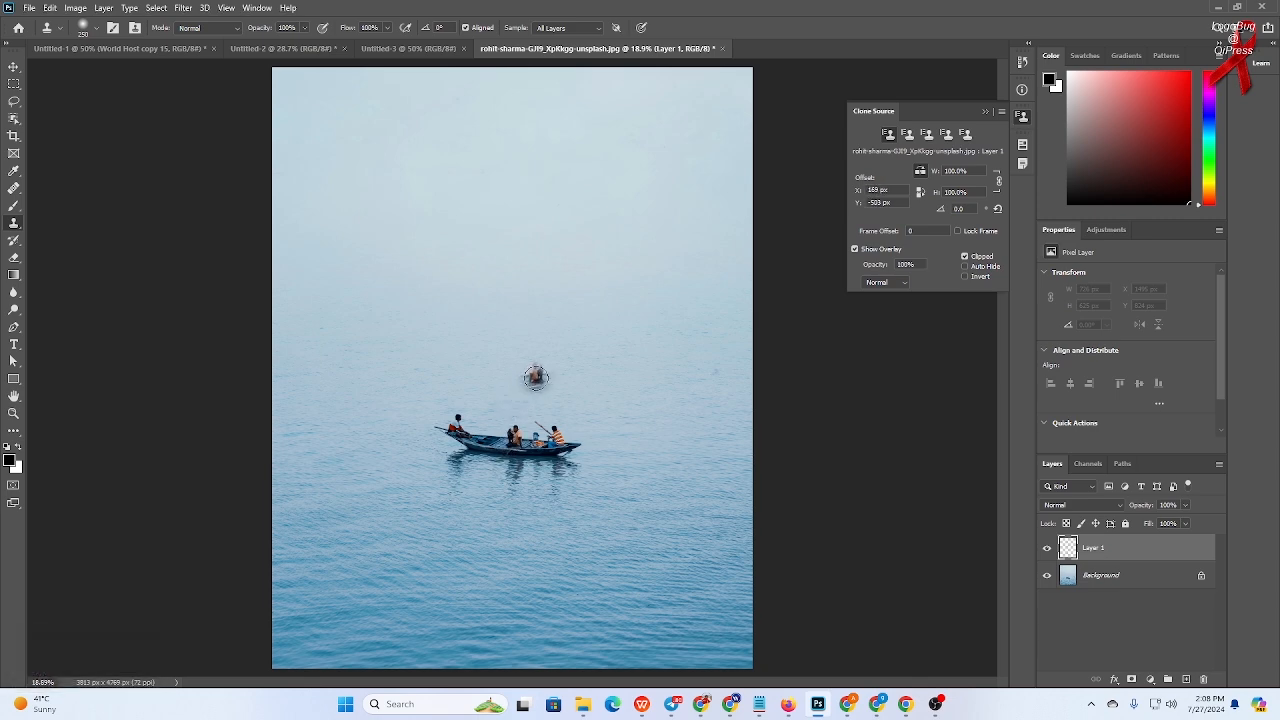
pyautogui.moveTo(536, 376)
pyautogui.mouseDown()
pyautogui.moveTo(472, 372)
pyautogui.moveTo(609, 363)
pyautogui.moveTo(482, 386)
pyautogui.mouseUp()
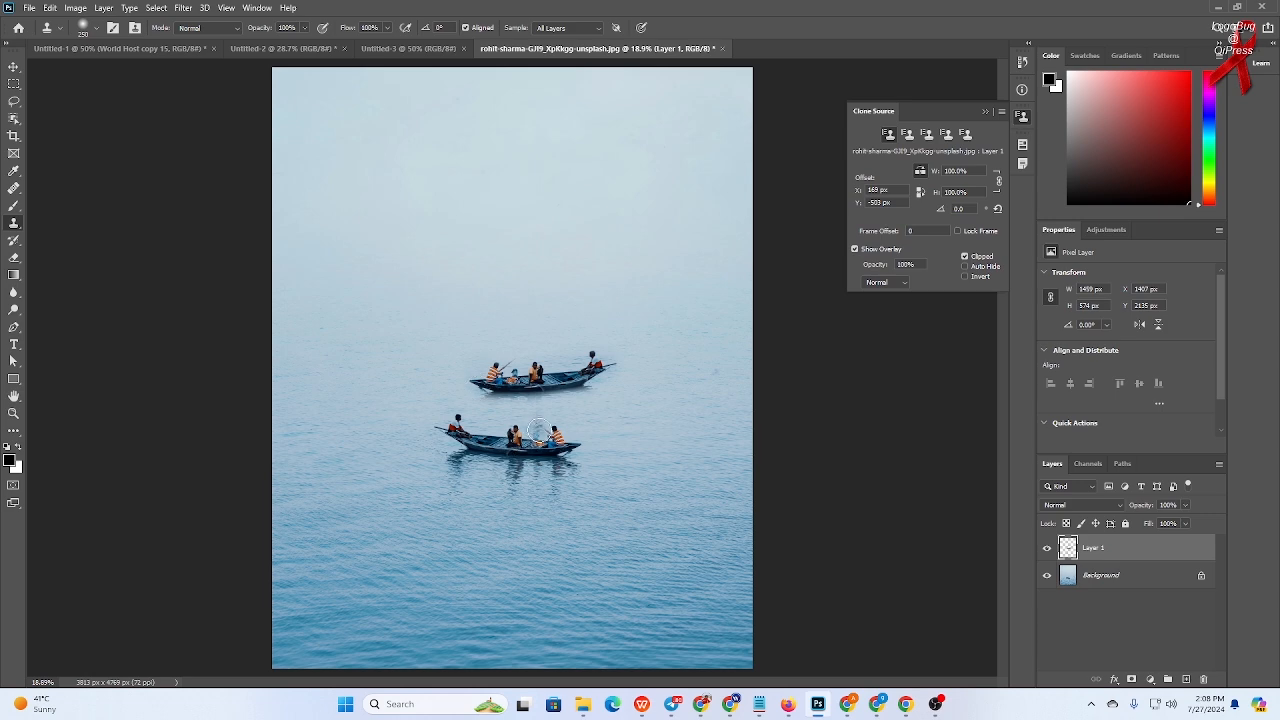
pyautogui.click(13, 66)
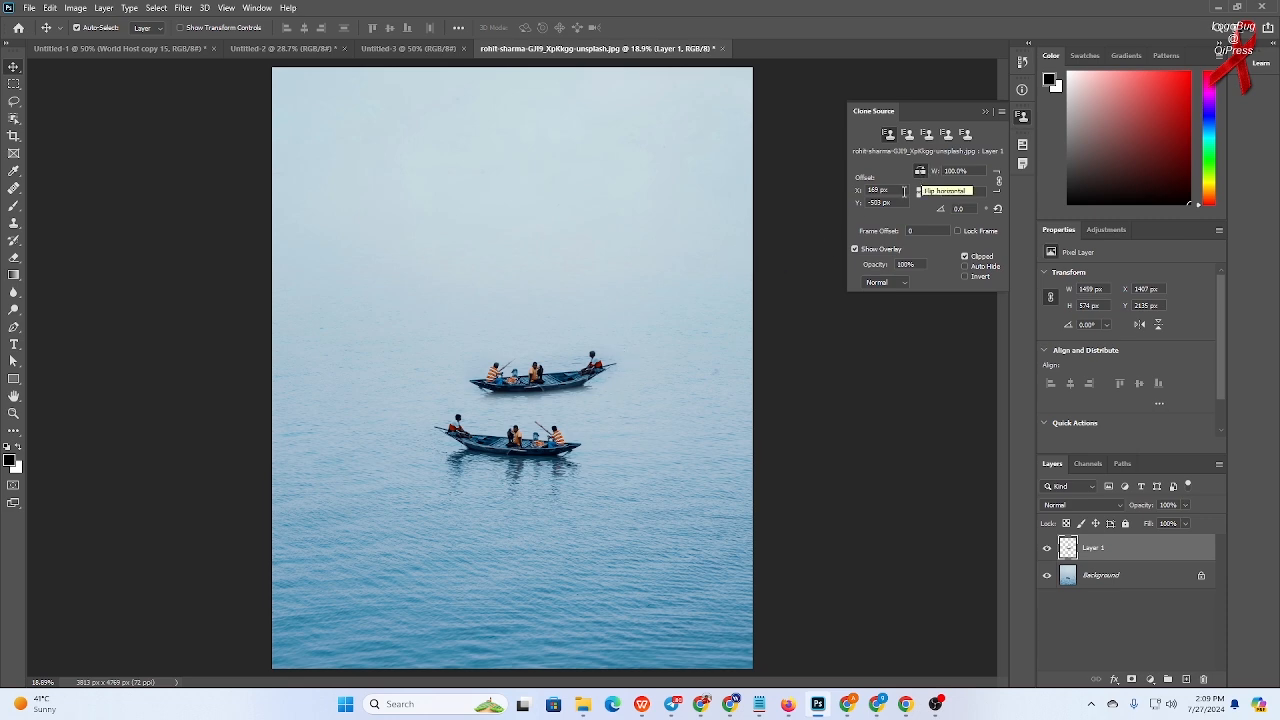
pyautogui.hotkey('ctrl', 'z')
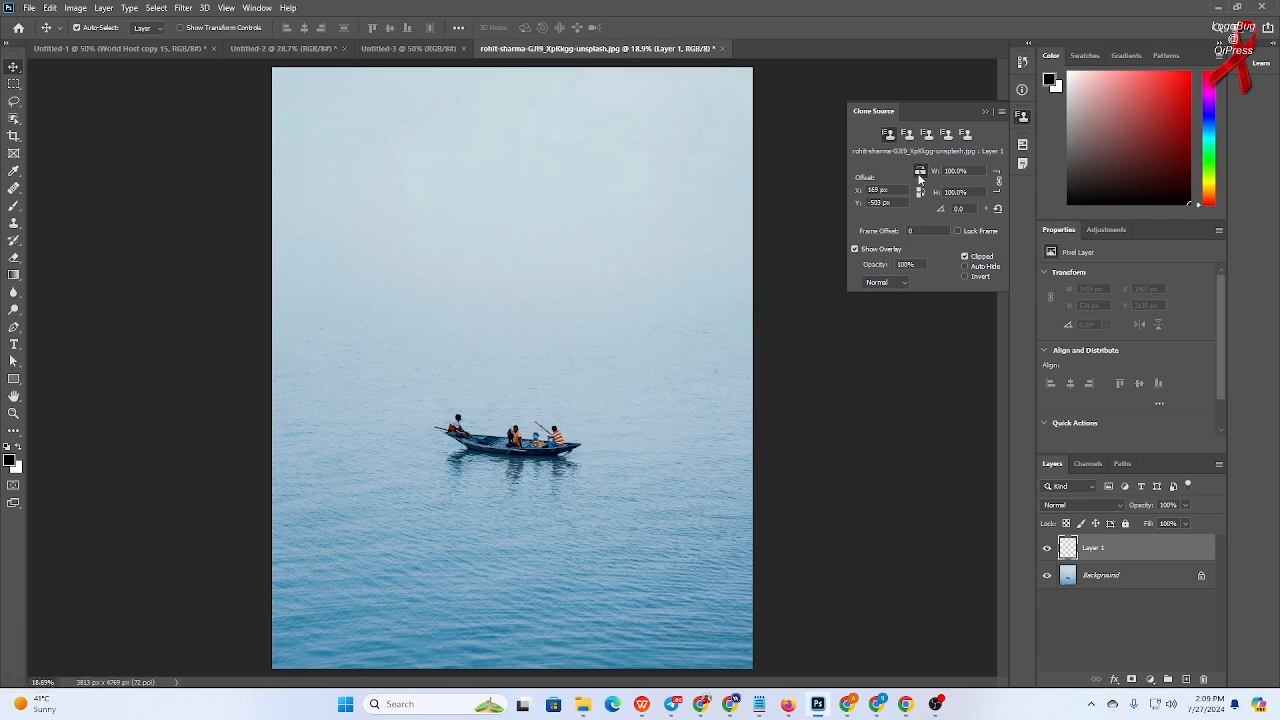
# - Reselect Layer 1, sample the boat, and clone a copy below and to the left of the original
pyautogui.click(920, 178)
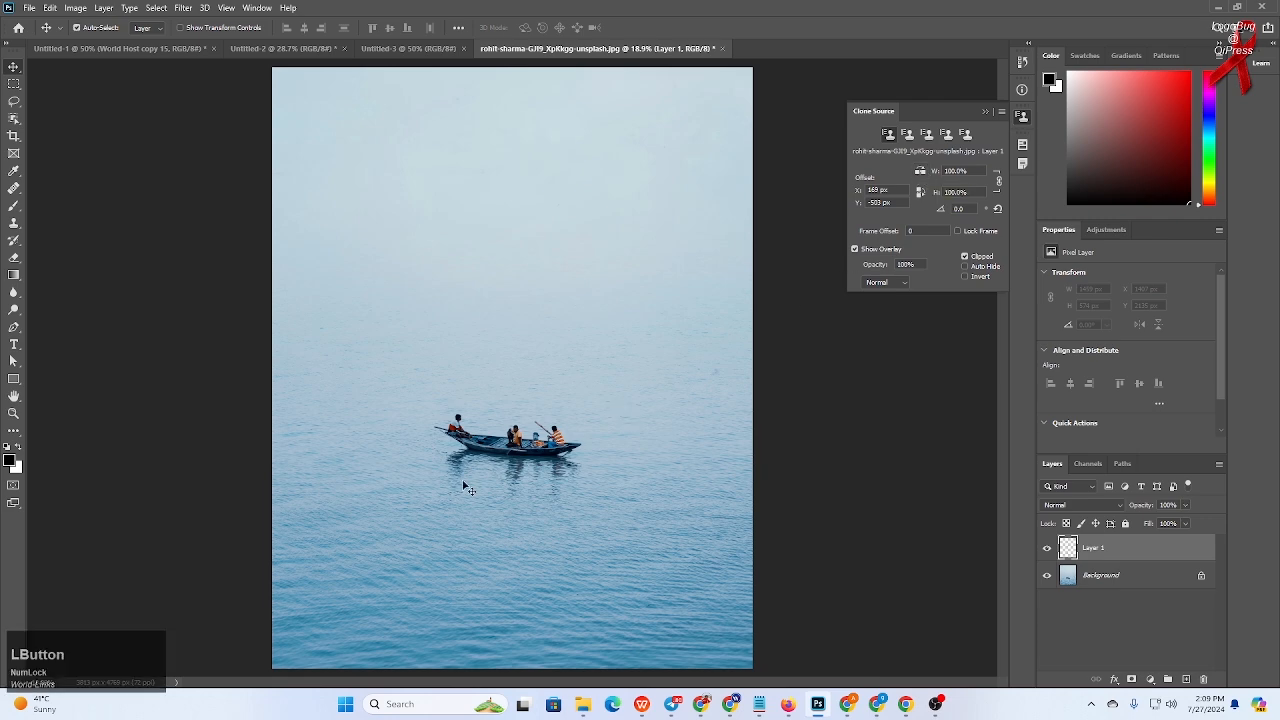
pyautogui.click(525, 451)
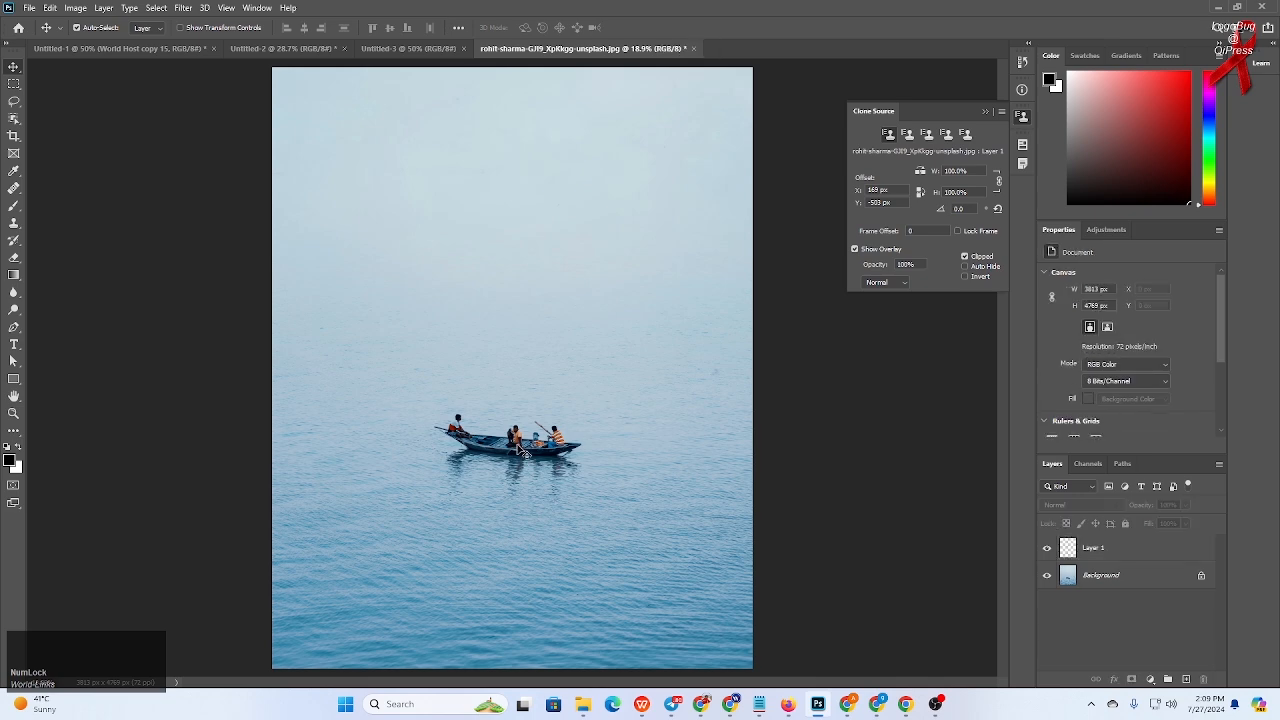
pyautogui.click(14, 223)
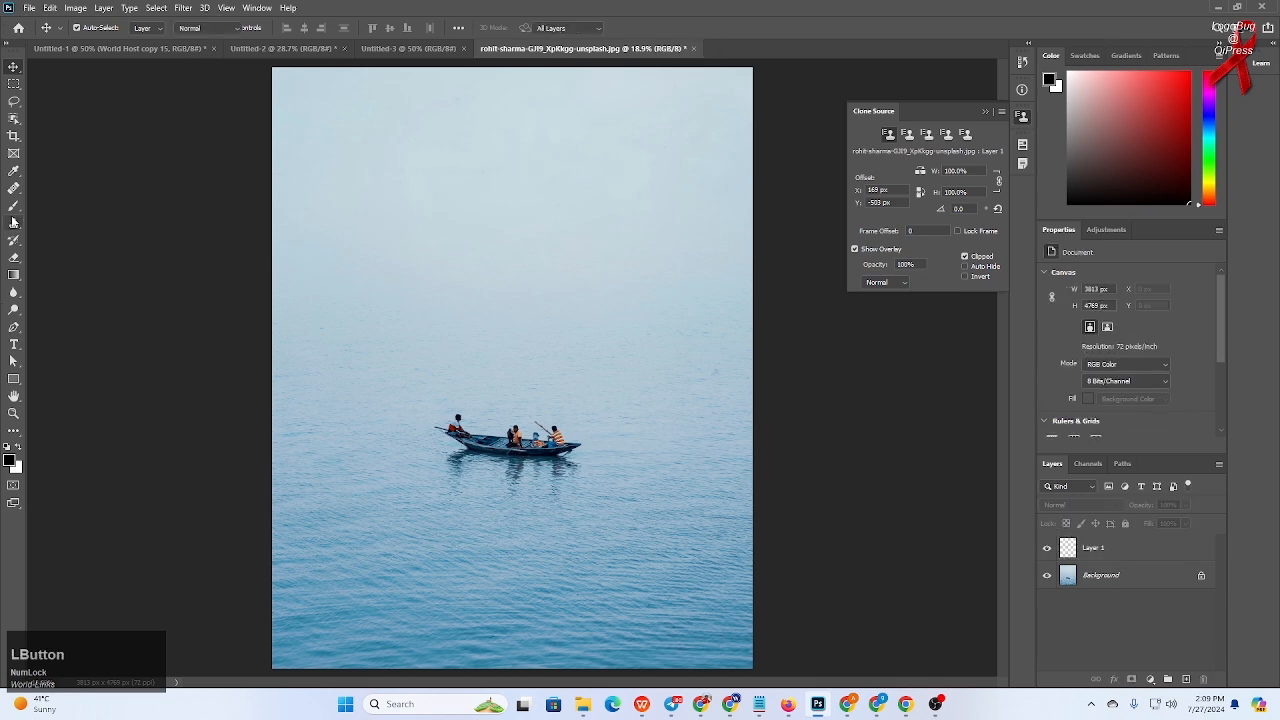
pyautogui.keyDown('alt'); pyautogui.click(519, 451); pyautogui.keyUp('alt')
pyautogui.click(629, 261)
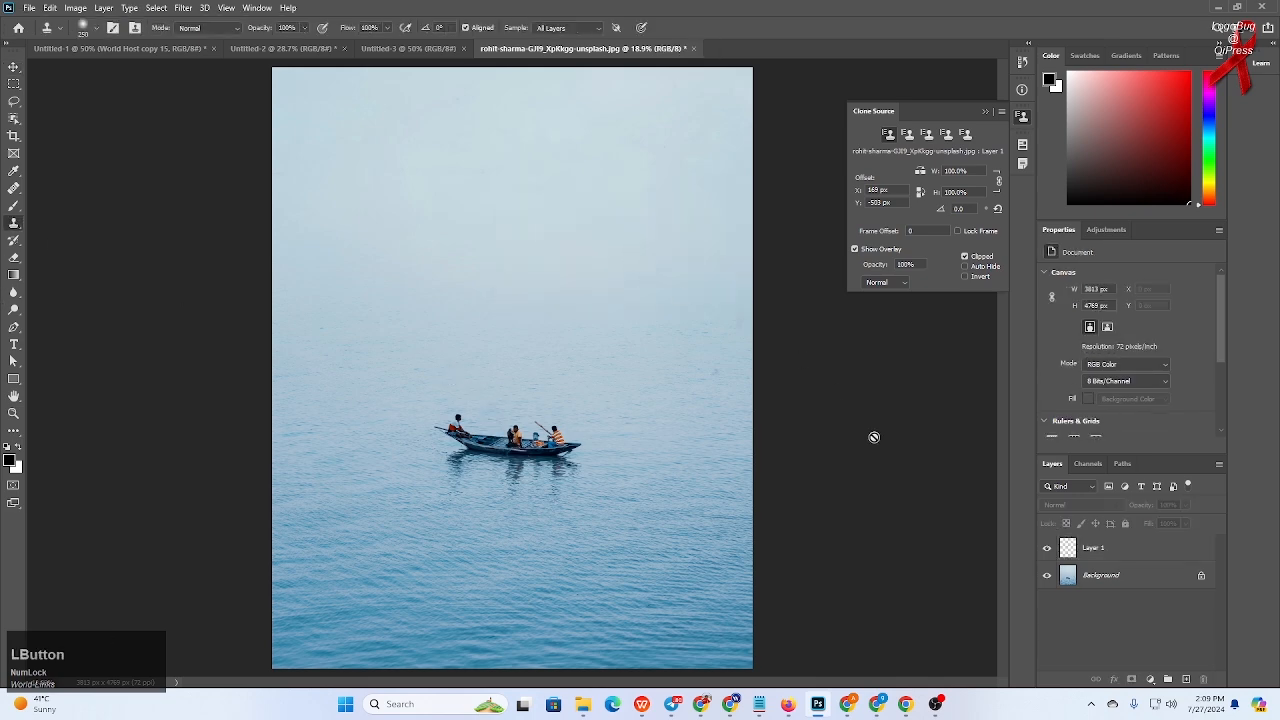
pyautogui.click(1126, 556)
pyautogui.keyDown('alt'); pyautogui.click(521, 441); pyautogui.keyUp('alt')
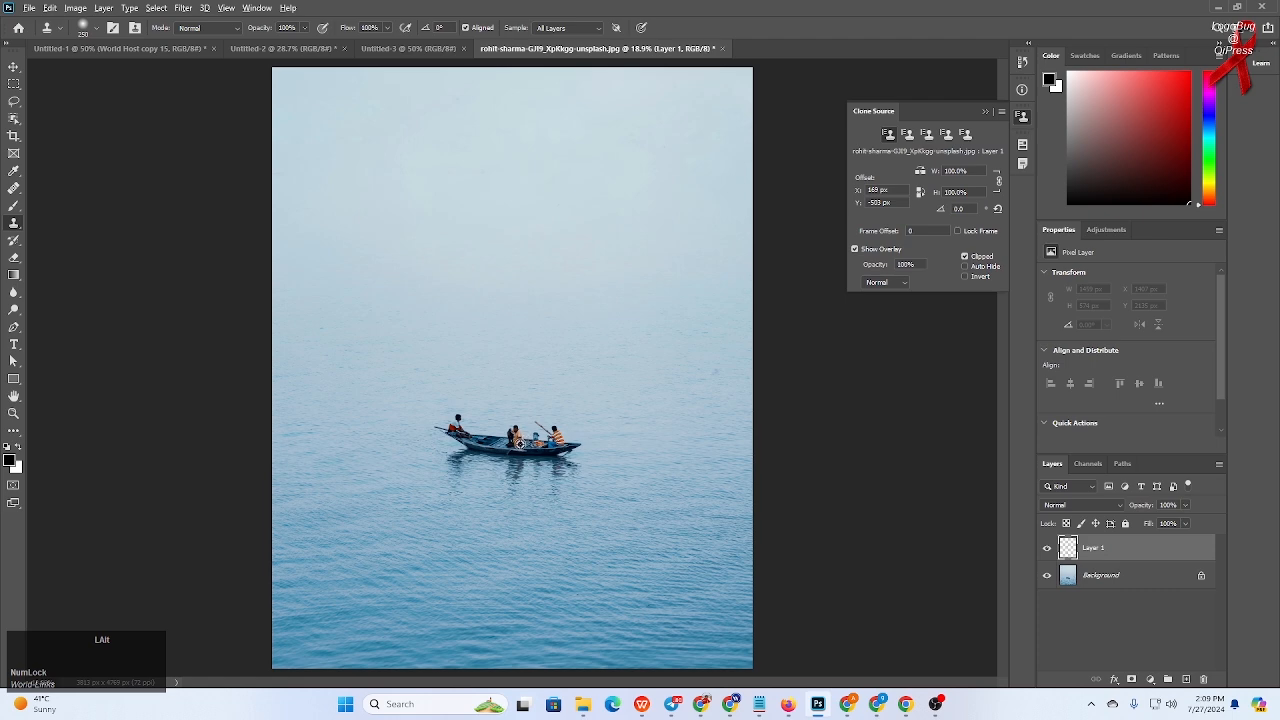
pyautogui.moveTo(494, 539)
pyautogui.mouseDown()
pyautogui.moveTo(445, 525)
pyautogui.moveTo(533, 537)
pyautogui.moveTo(493, 544)
pyautogui.moveTo(422, 524)
pyautogui.moveTo(539, 543)
pyautogui.moveTo(419, 522)
pyautogui.moveTo(535, 541)
pyautogui.moveTo(422, 526)
pyautogui.moveTo(546, 541)
pyautogui.mouseUp()
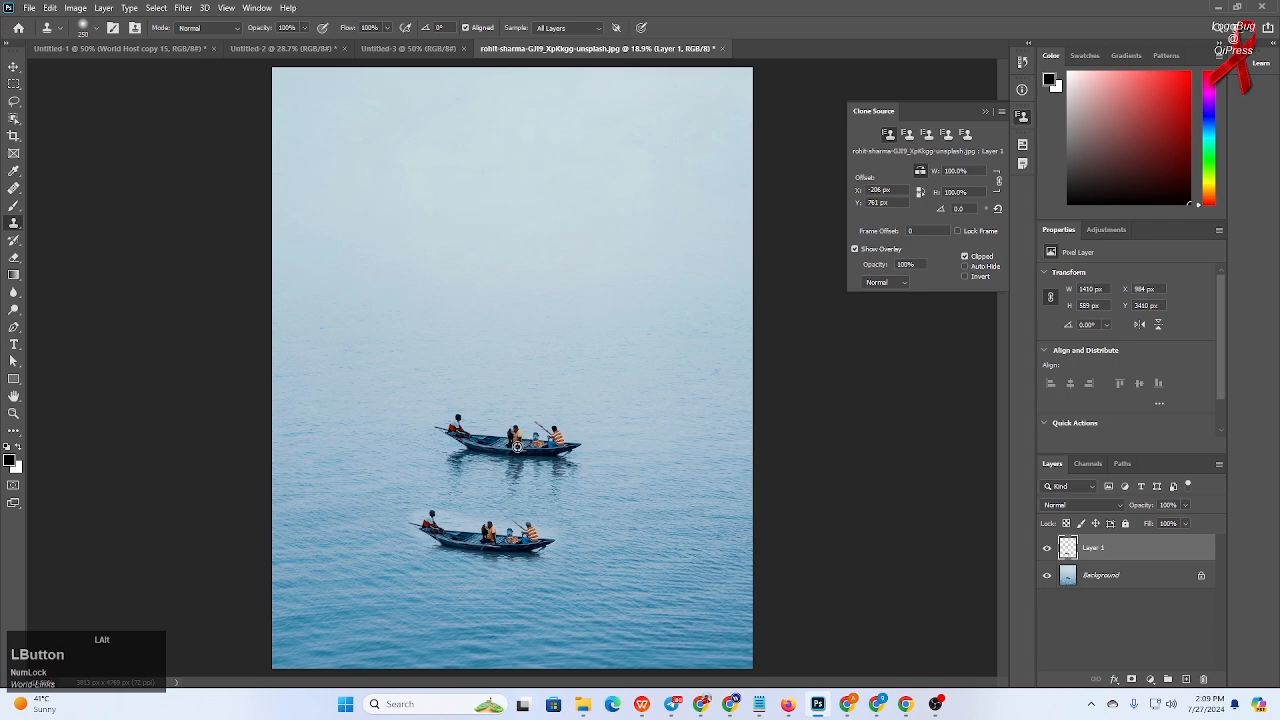
# - Sample the boat again and clone a mirrored copy to the lower right of the original
pyautogui.keyDown('alt'); pyautogui.click(518, 447); pyautogui.keyUp('alt')
pyautogui.moveTo(620, 505)
pyautogui.mouseDown()
pyautogui.moveTo(687, 485)
pyautogui.moveTo(559, 499)
pyautogui.moveTo(688, 474)
pyautogui.moveTo(631, 498)
pyautogui.moveTo(561, 492)
pyautogui.moveTo(596, 477)
pyautogui.moveTo(637, 489)
pyautogui.moveTo(680, 469)
pyautogui.moveTo(610, 500)
pyautogui.mouseUp()
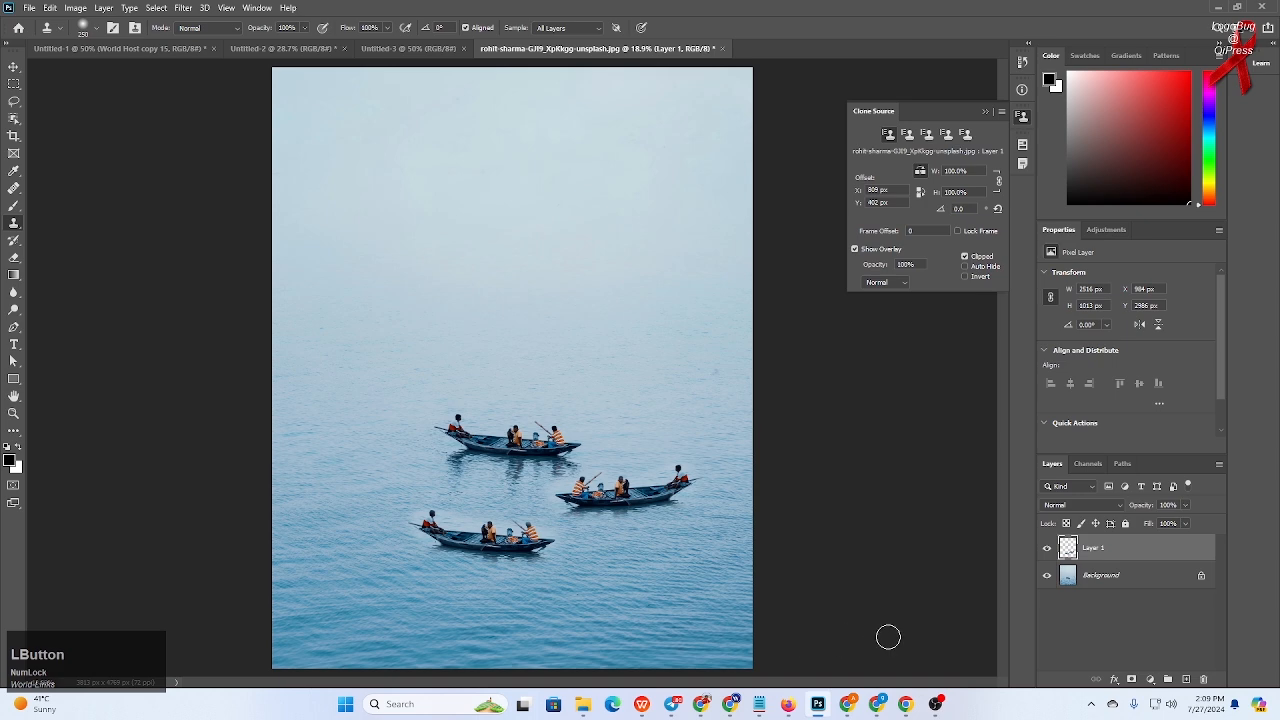
# - Undo the two most recent cloned boat copies
pyautogui.hotkey('ctrl', 'z')
pyautogui.hotkey('ctrl', 'z')
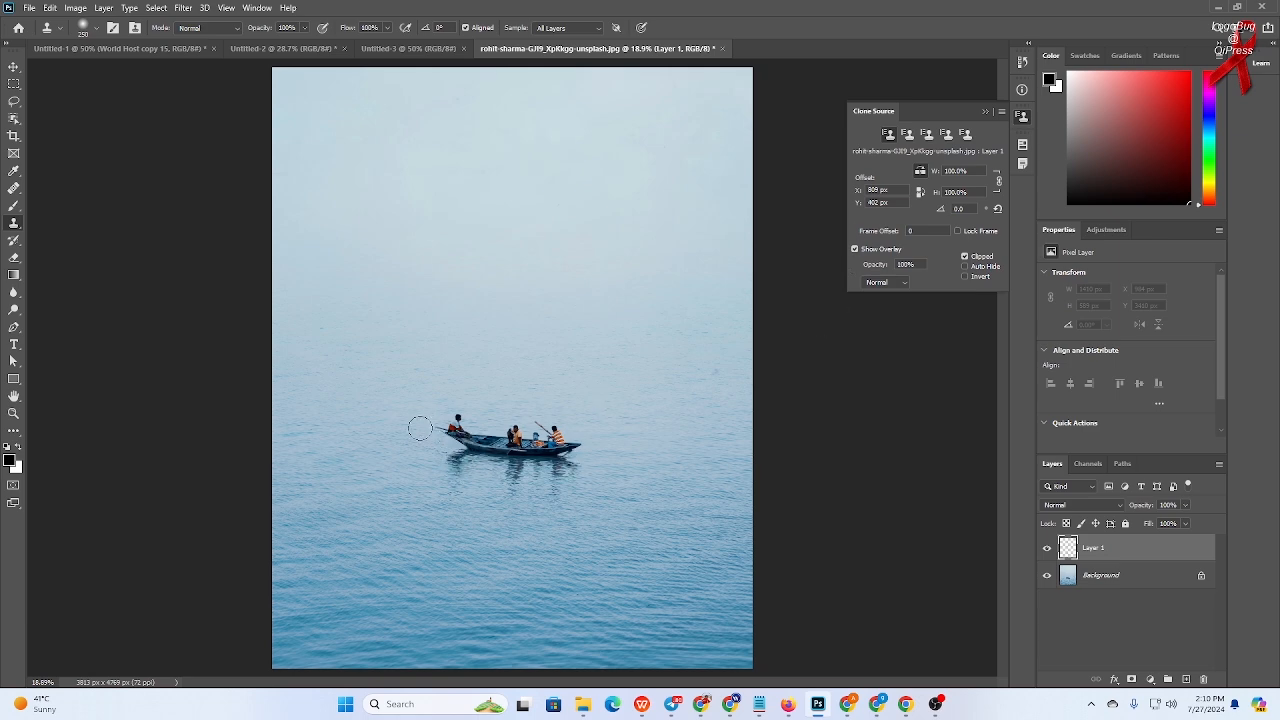
# - Sample the boat, paint a copy above it, and undo the stroke
pyautogui.keyDown('alt'); pyautogui.click(514, 443); pyautogui.keyUp('alt')
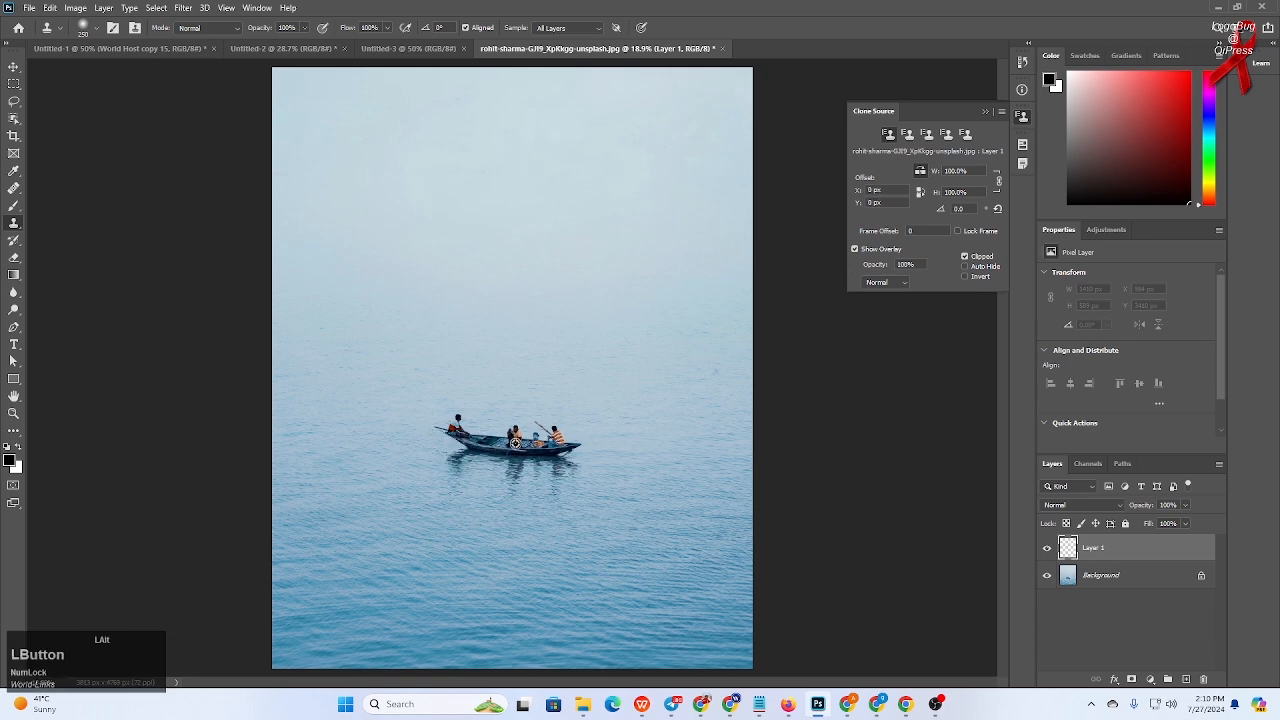
pyautogui.moveTo(529, 367)
pyautogui.mouseDown()
pyautogui.moveTo(580, 355)
pyautogui.moveTo(465, 368)
pyautogui.moveTo(597, 350)
pyautogui.moveTo(497, 371)
pyautogui.mouseUp()
pyautogui.hotkey('ctrl', 'z')
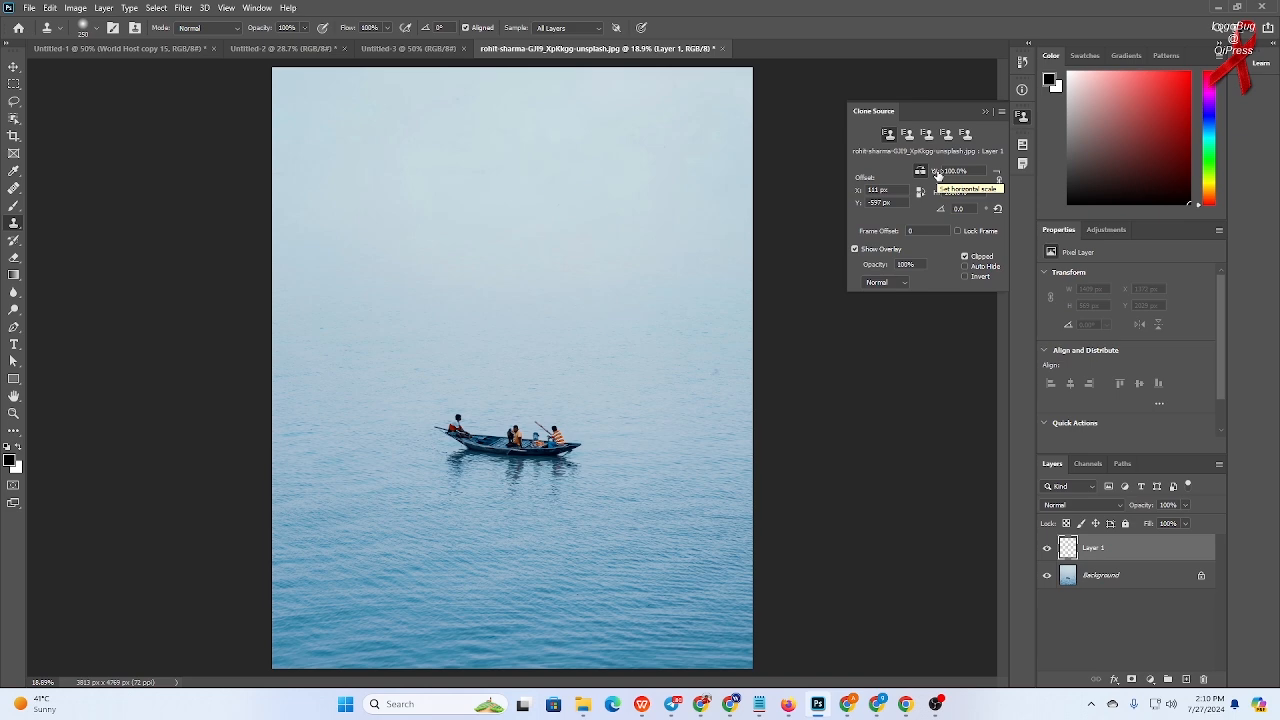
# - Set the clone source width scale to 55%, sample the boat, and clone a narrower copy above the original
pyautogui.moveTo(937, 174)
pyautogui.mouseDown()
pyautogui.moveTo(982, 174)
pyautogui.moveTo(913, 172)
pyautogui.mouseUp()
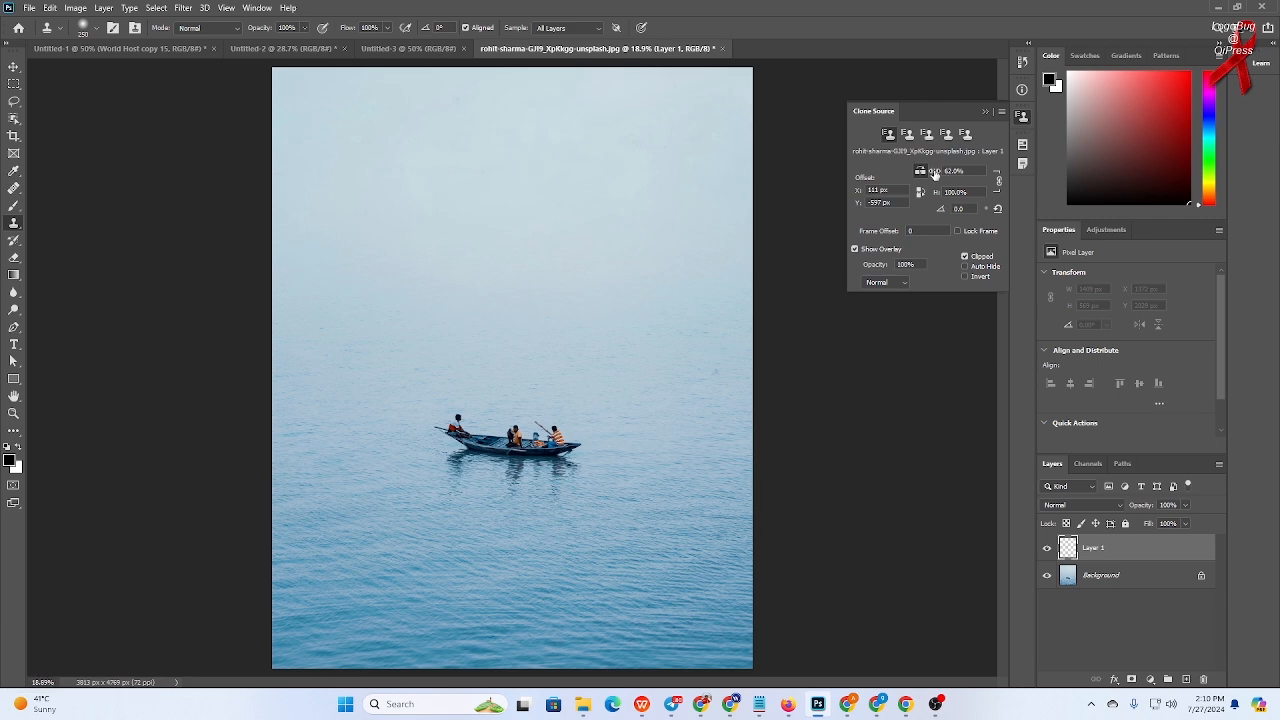
pyautogui.moveTo(931, 171); pyautogui.dragTo(929, 172)
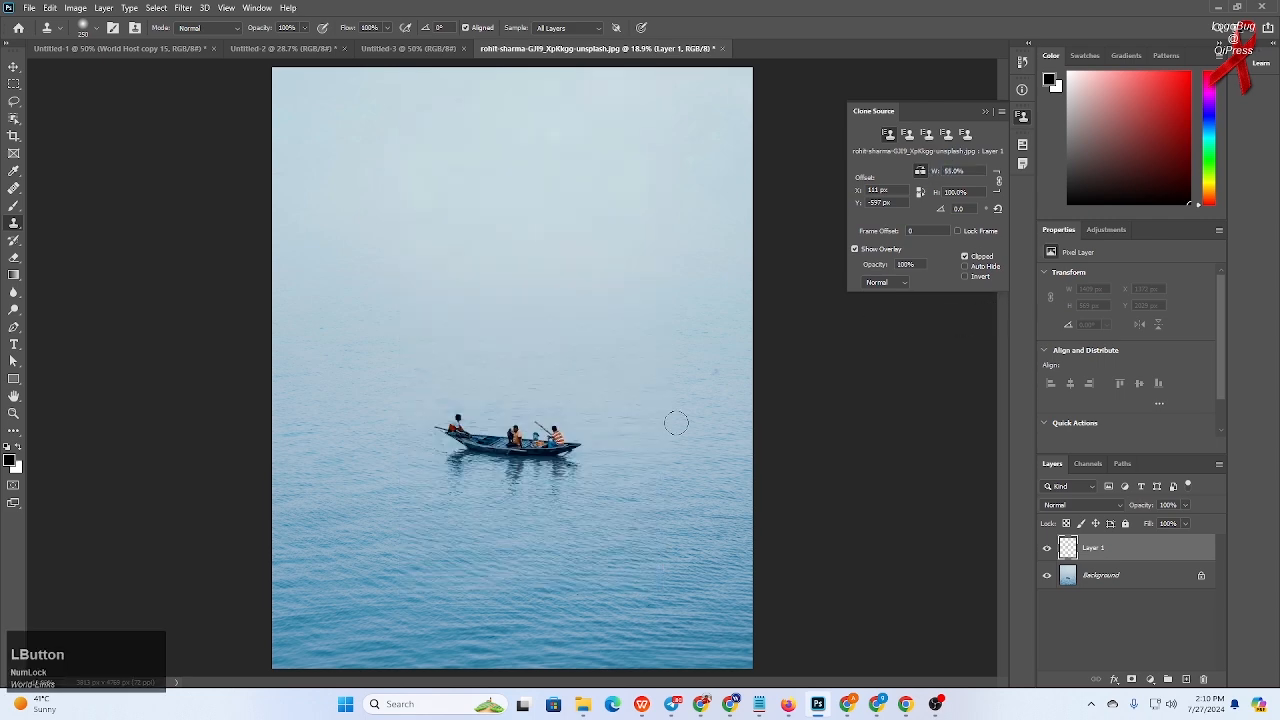
pyautogui.keyDown('alt'); pyautogui.click(512, 444); pyautogui.keyUp('alt')
pyautogui.click(715, 250)
pyautogui.hotkey('ctrl', 'z')
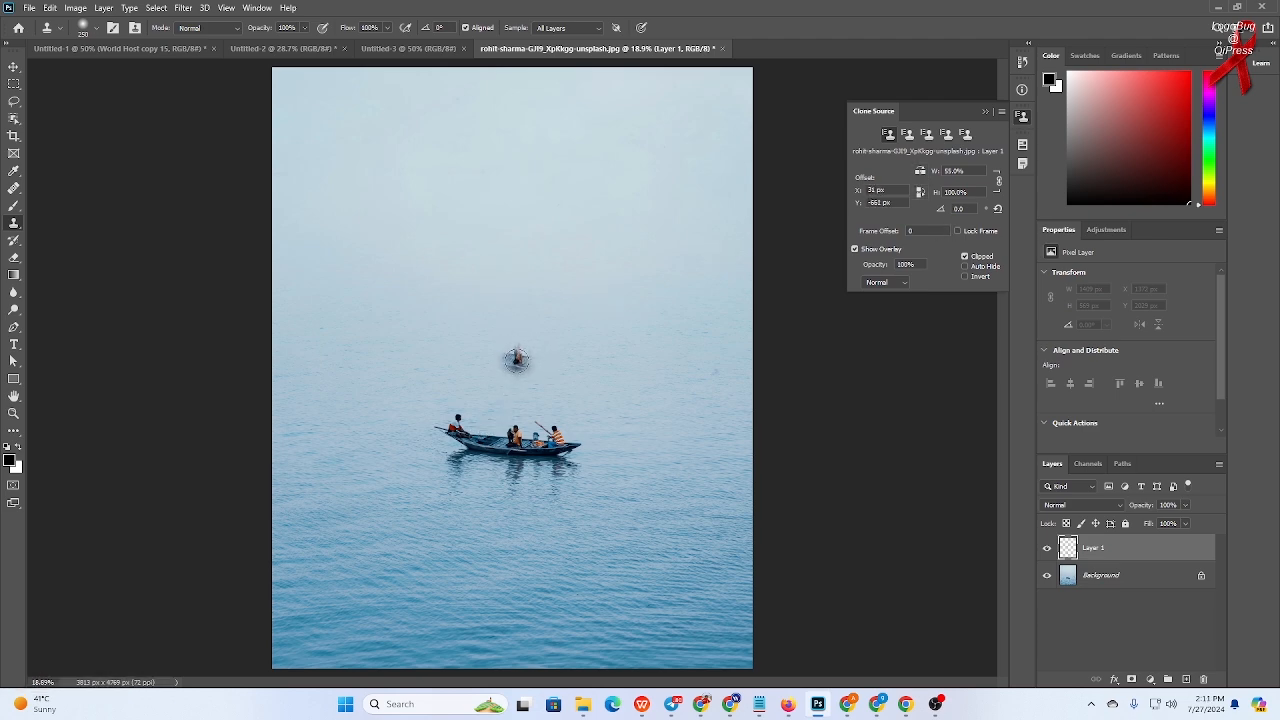
pyautogui.moveTo(523, 355)
pyautogui.mouseDown()
pyautogui.moveTo(545, 356)
pyautogui.moveTo(484, 340)
pyautogui.moveTo(546, 342)
pyautogui.moveTo(558, 360)
pyautogui.mouseUp()
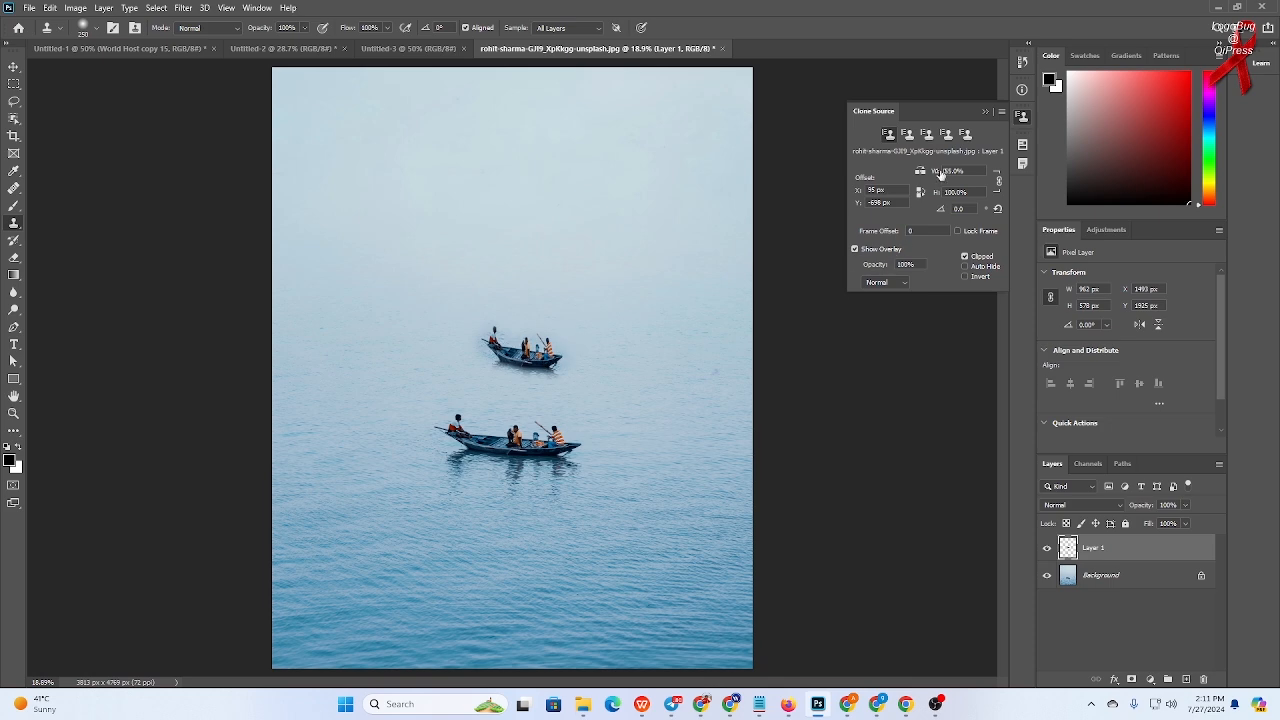
# - Set the width scale to 34%, sample the boat again, and clone a smaller copy further up the lake
pyautogui.moveTo(938, 174); pyautogui.dragTo(915, 171)
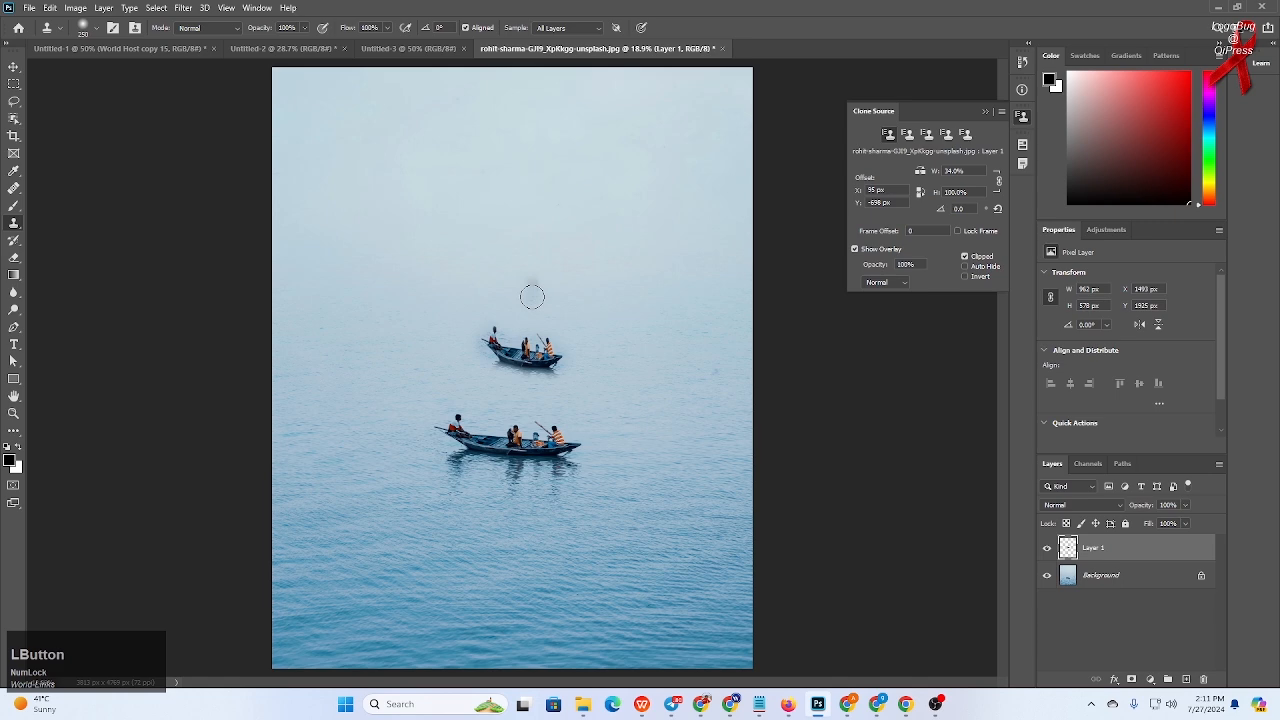
pyautogui.moveTo(532, 297); pyautogui.dragTo(524, 295)
pyautogui.hotkey('ctrl', 'z')
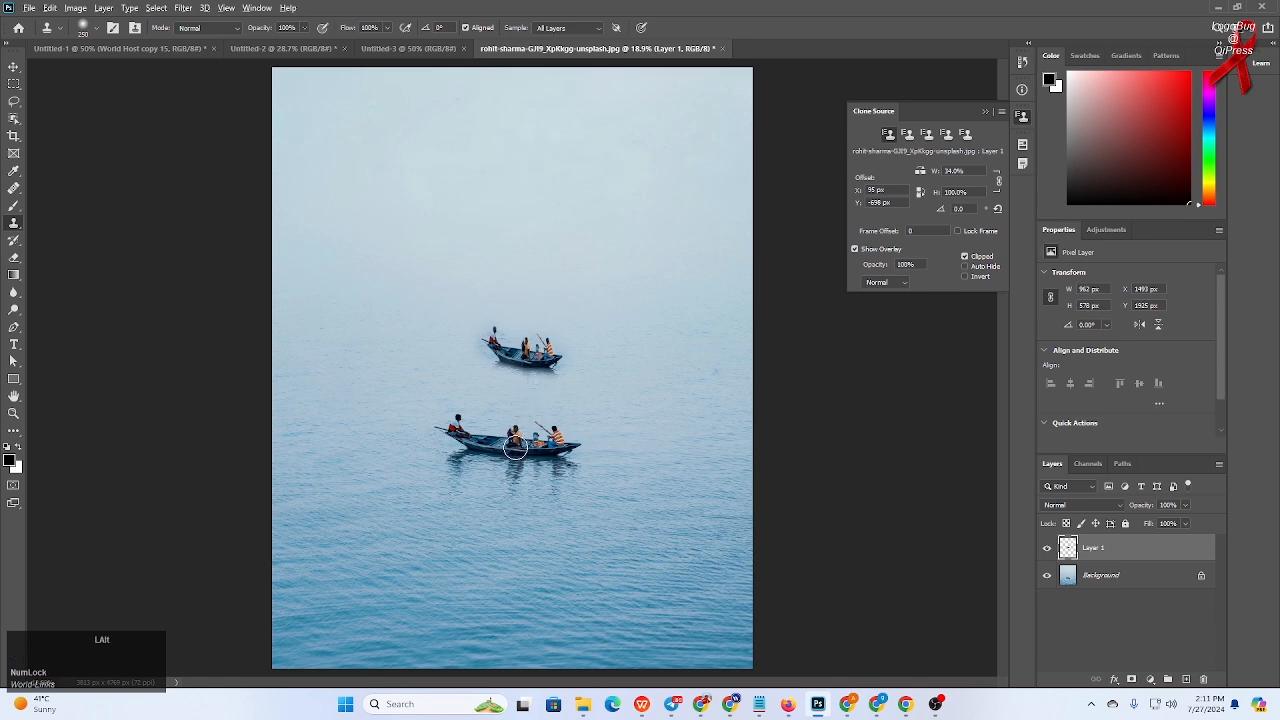
pyautogui.keyDown('alt'); pyautogui.click(515, 448); pyautogui.keyUp('alt')
pyautogui.moveTo(535, 296)
pyautogui.mouseDown()
pyautogui.moveTo(514, 280)
pyautogui.moveTo(544, 289)
pyautogui.moveTo(522, 296)
pyautogui.moveTo(546, 286)
pyautogui.mouseUp()
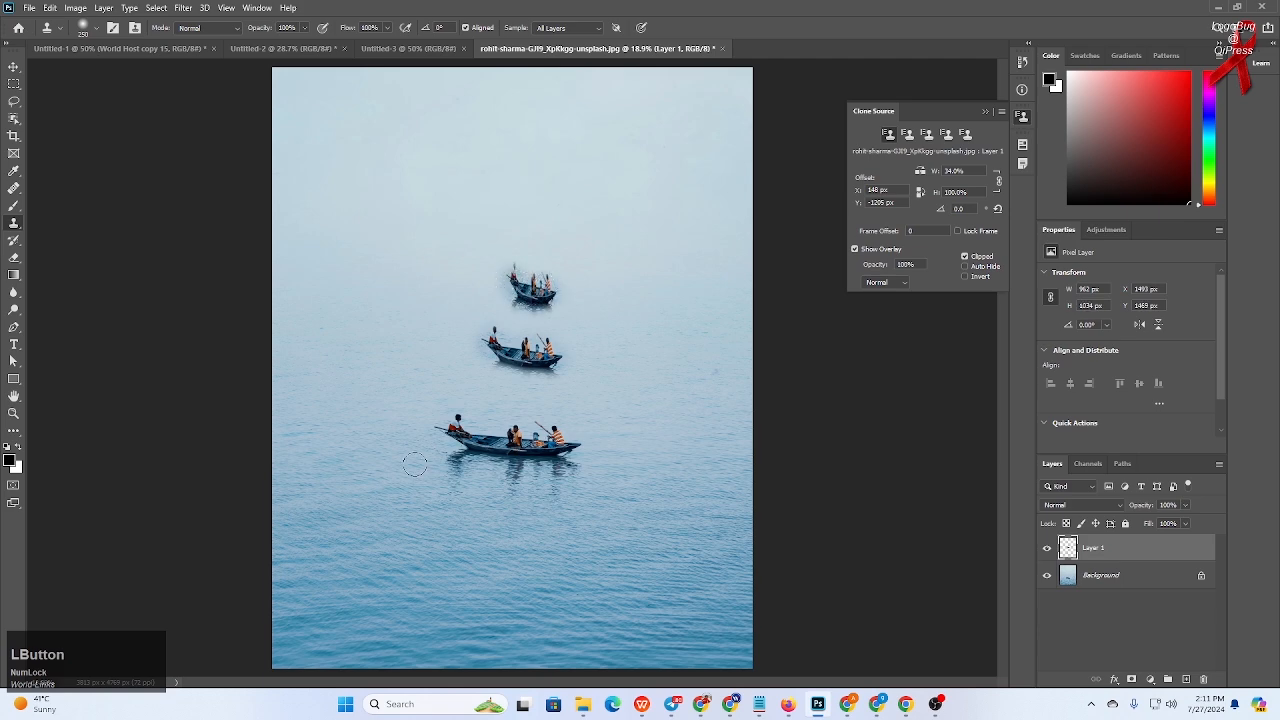
# - Set the width scale to 138%, sample the boat, and clone a wider copy to the lower left
pyautogui.moveTo(766, 705)
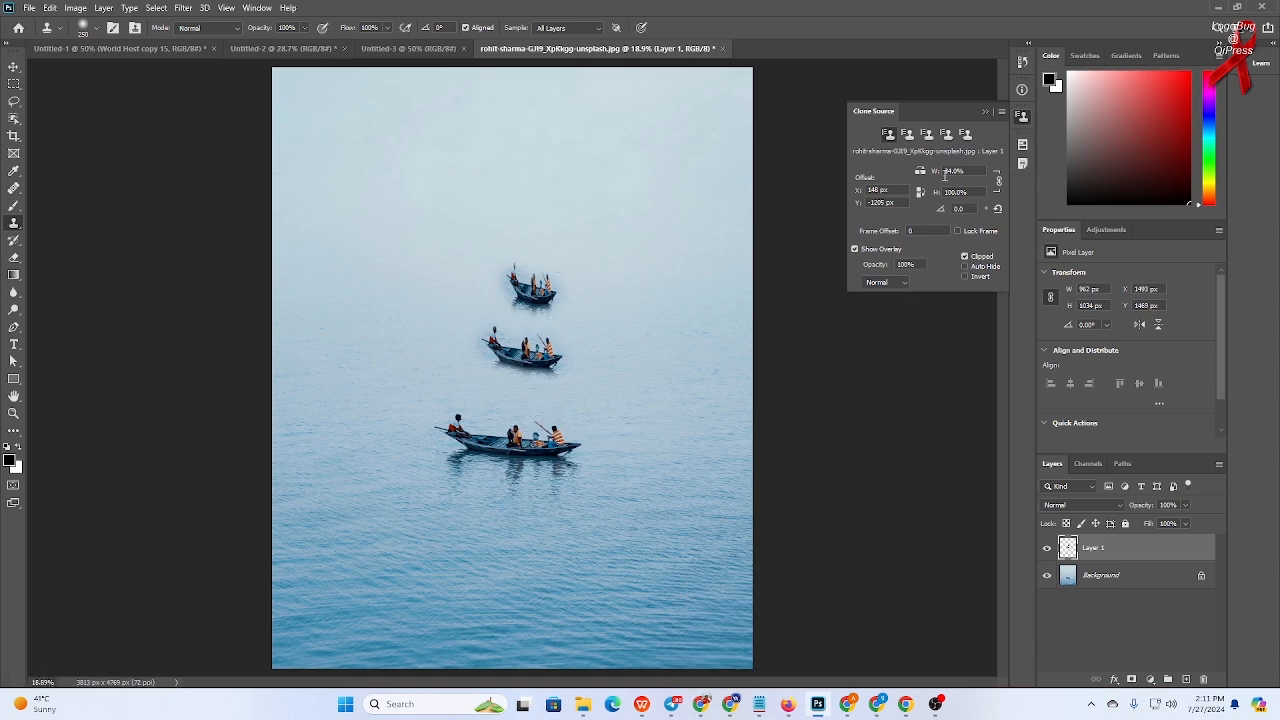
pyautogui.moveTo(935, 172)
pyautogui.mouseDown()
pyautogui.moveTo(987, 177)
pyautogui.moveTo(938, 177)
pyautogui.moveTo(955, 174)
pyautogui.mouseUp()
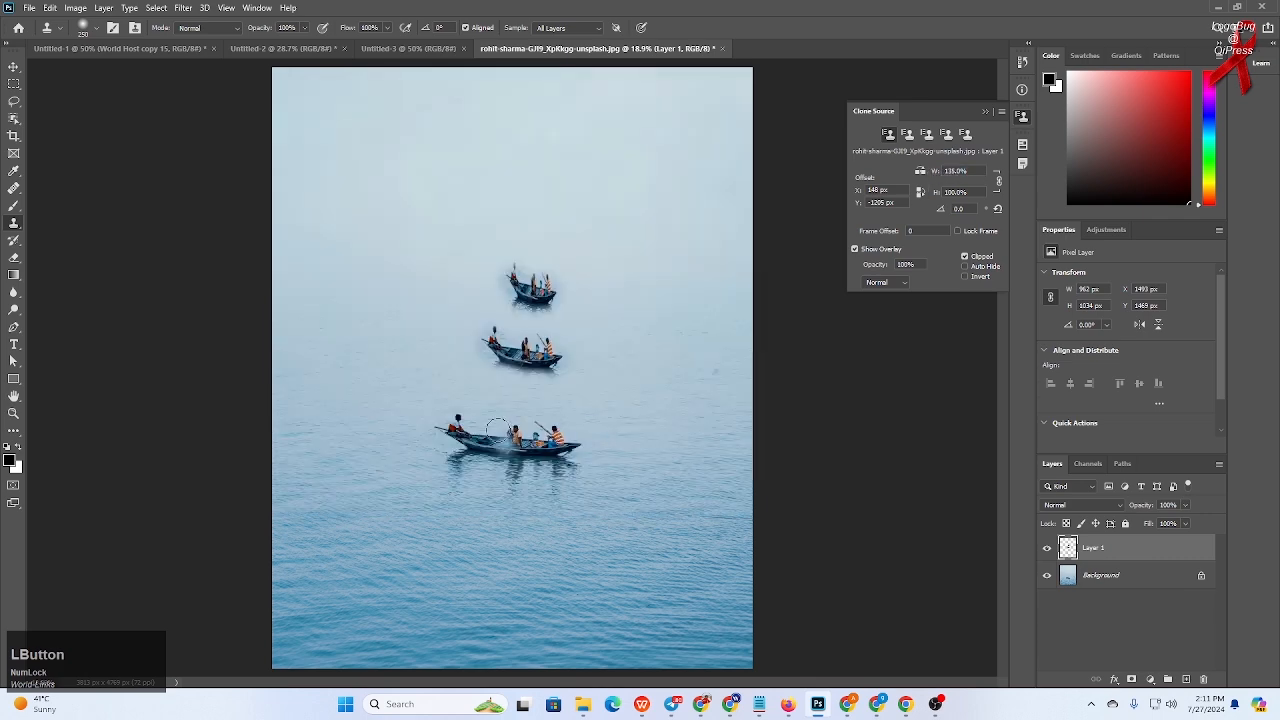
pyautogui.keyDown('alt'); pyautogui.click(512, 446); pyautogui.keyUp('alt')
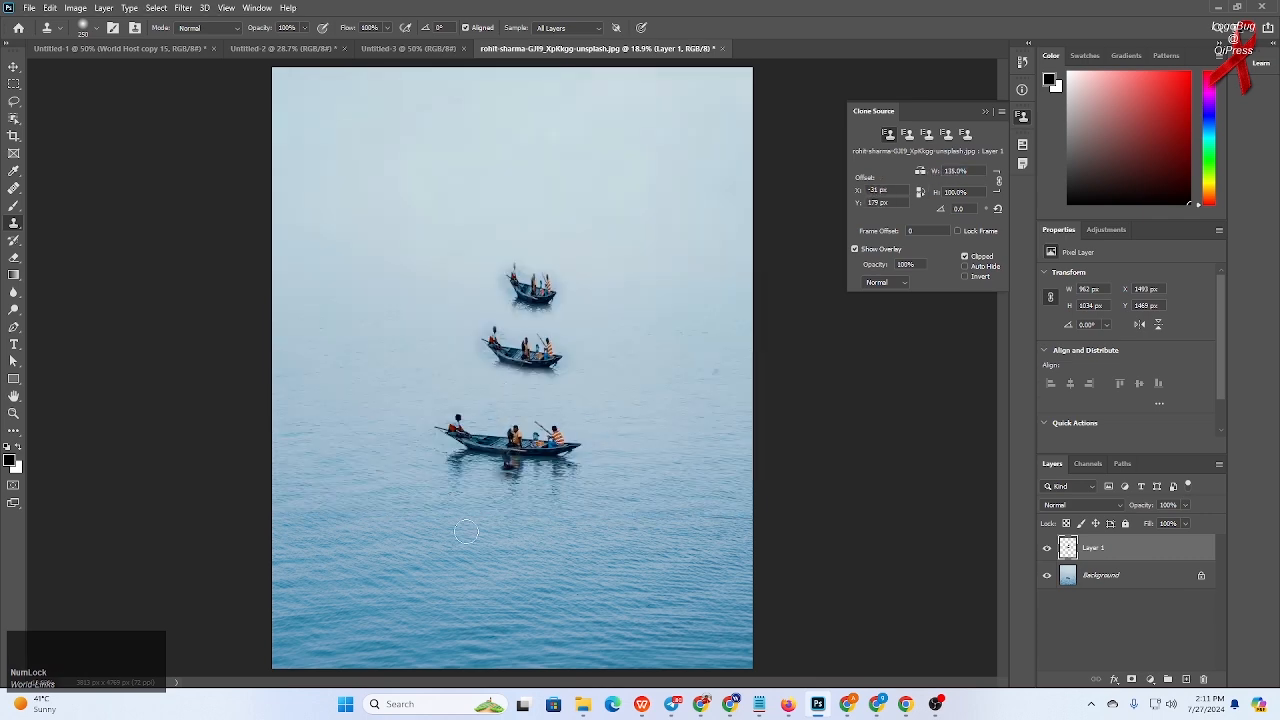
pyautogui.moveTo(441, 552)
pyautogui.mouseDown()
pyautogui.moveTo(521, 555)
pyautogui.moveTo(359, 532)
pyautogui.moveTo(377, 549)
pyautogui.moveTo(508, 554)
pyautogui.moveTo(487, 544)
pyautogui.moveTo(500, 537)
pyautogui.moveTo(428, 538)
pyautogui.mouseUp()
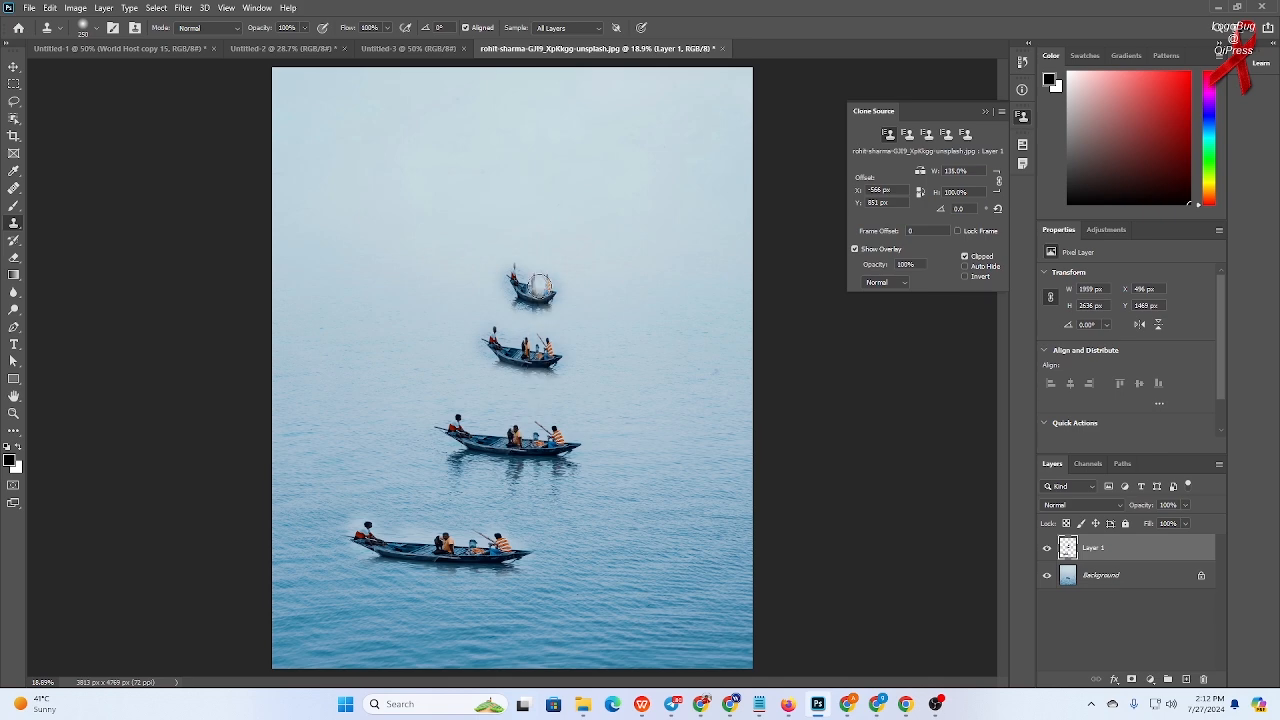
# - Undo all the scaled boat copies
pyautogui.hotkey('ctrl', 'z')
pyautogui.hotkey('ctrl', 'z')
pyautogui.hotkey('ctrl', 'z')
pyautogui.hotkey('ctrl', 'z')
pyautogui.hotkey('ctrl', 'z')
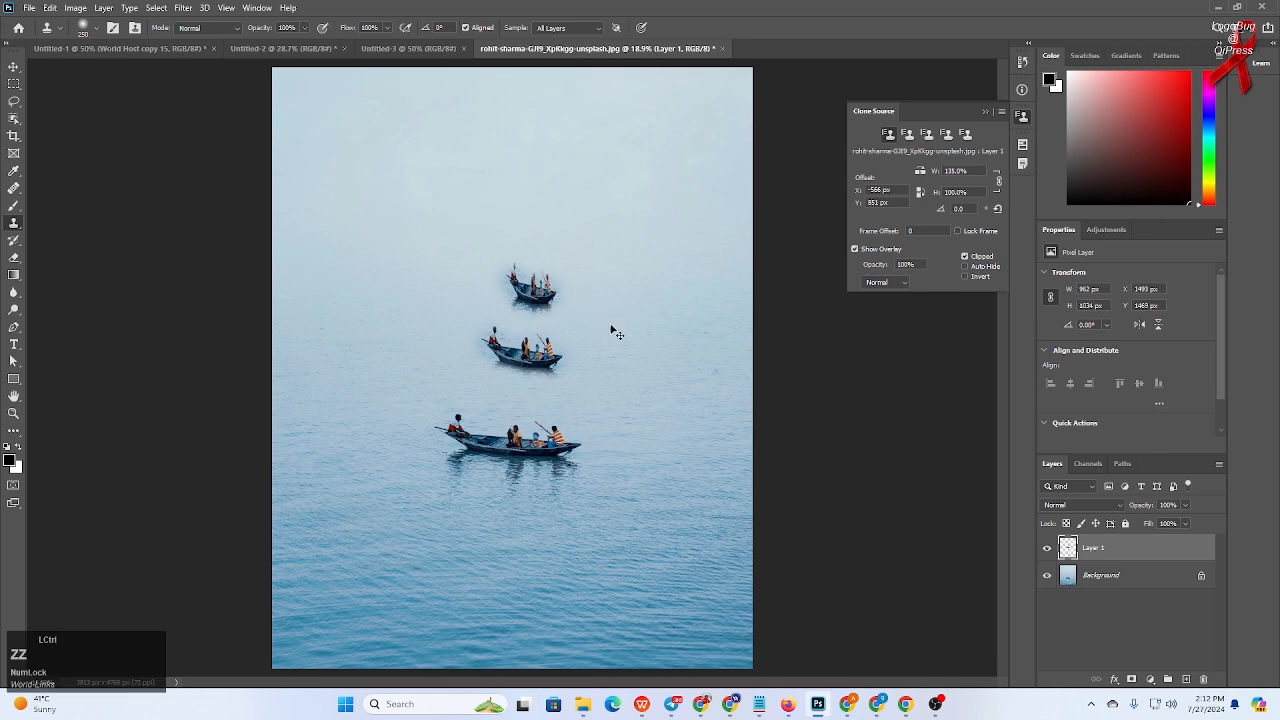
pyautogui.hotkey('ctrl', 'z')
pyautogui.hotkey('ctrl', 'z')
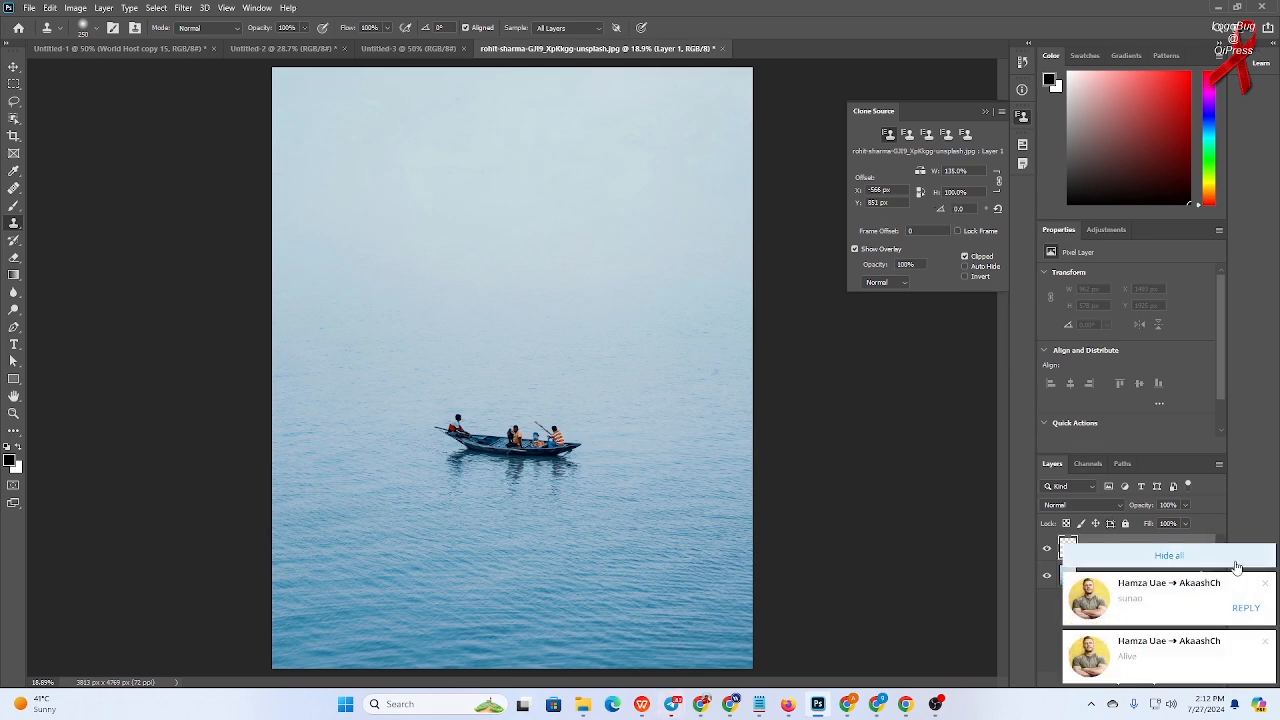
# - Set the clone source rotation angle to -10°
pyautogui.click(1230, 557)
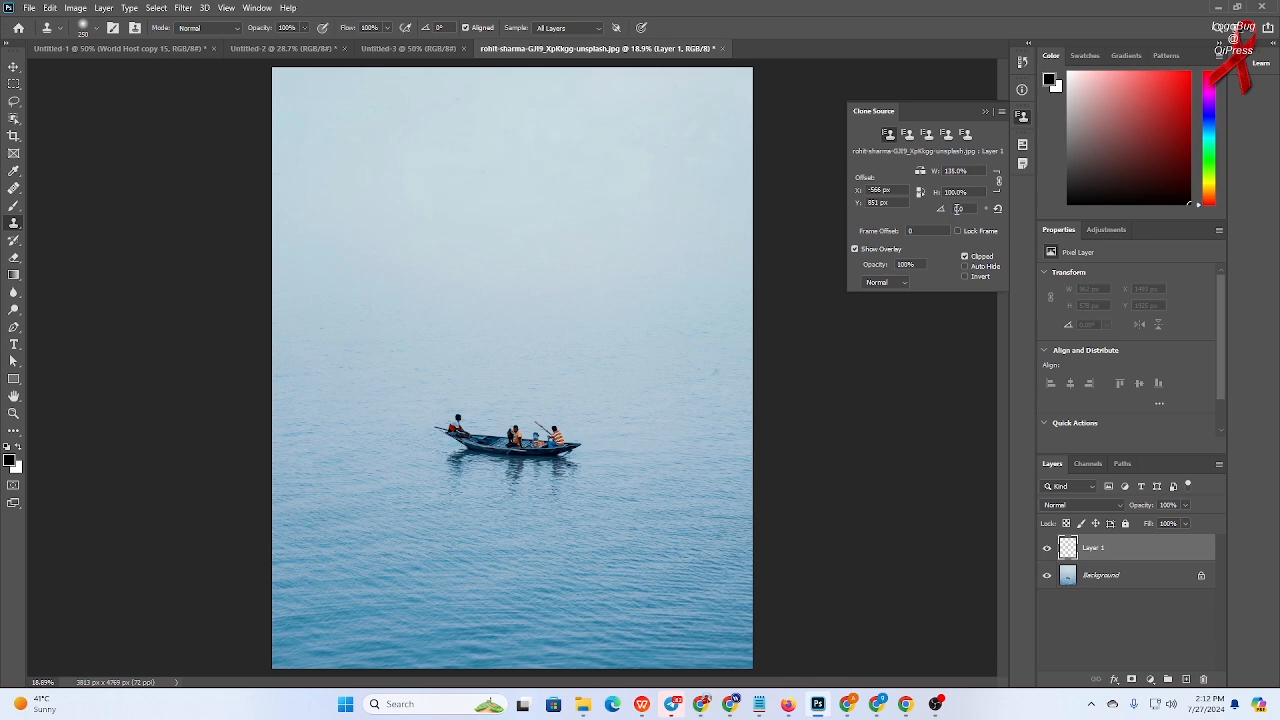
pyautogui.moveTo(958, 209); pyautogui.dragTo(948, 208)
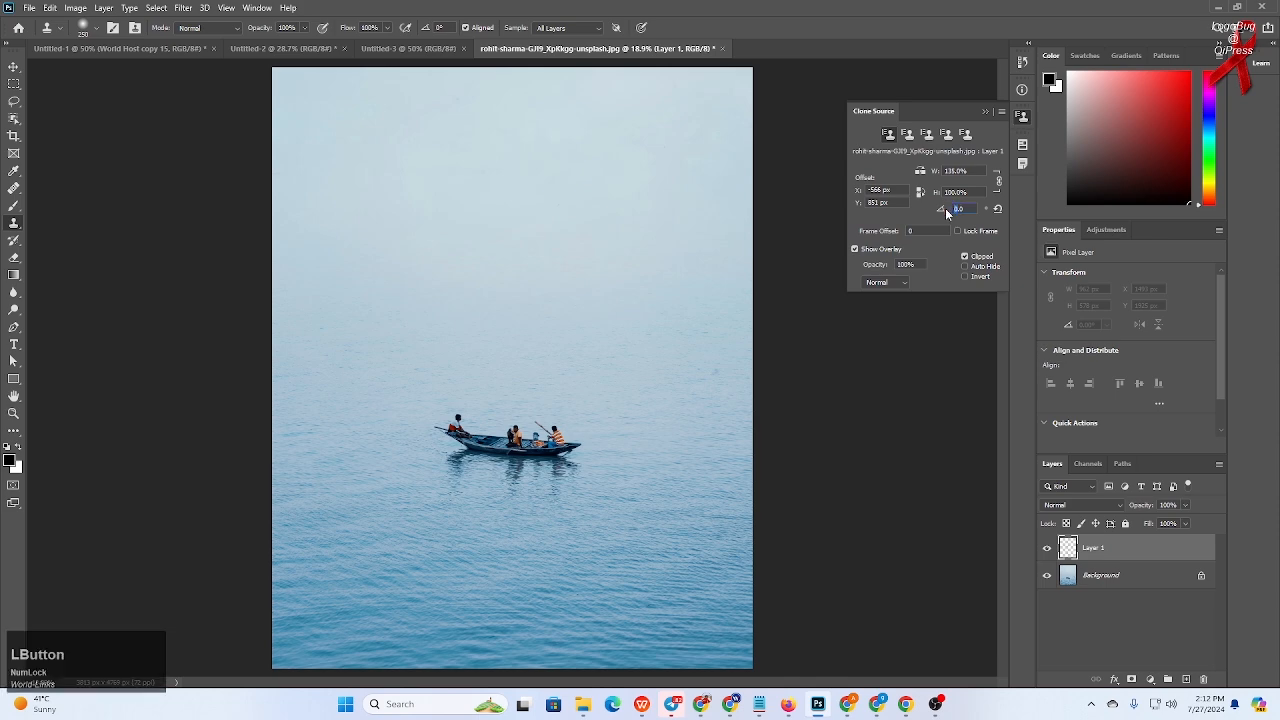
pyautogui.write('-10')
pyautogui.press('BackSpace')
pyautogui.write('5')
pyautogui.press('BackSpace')
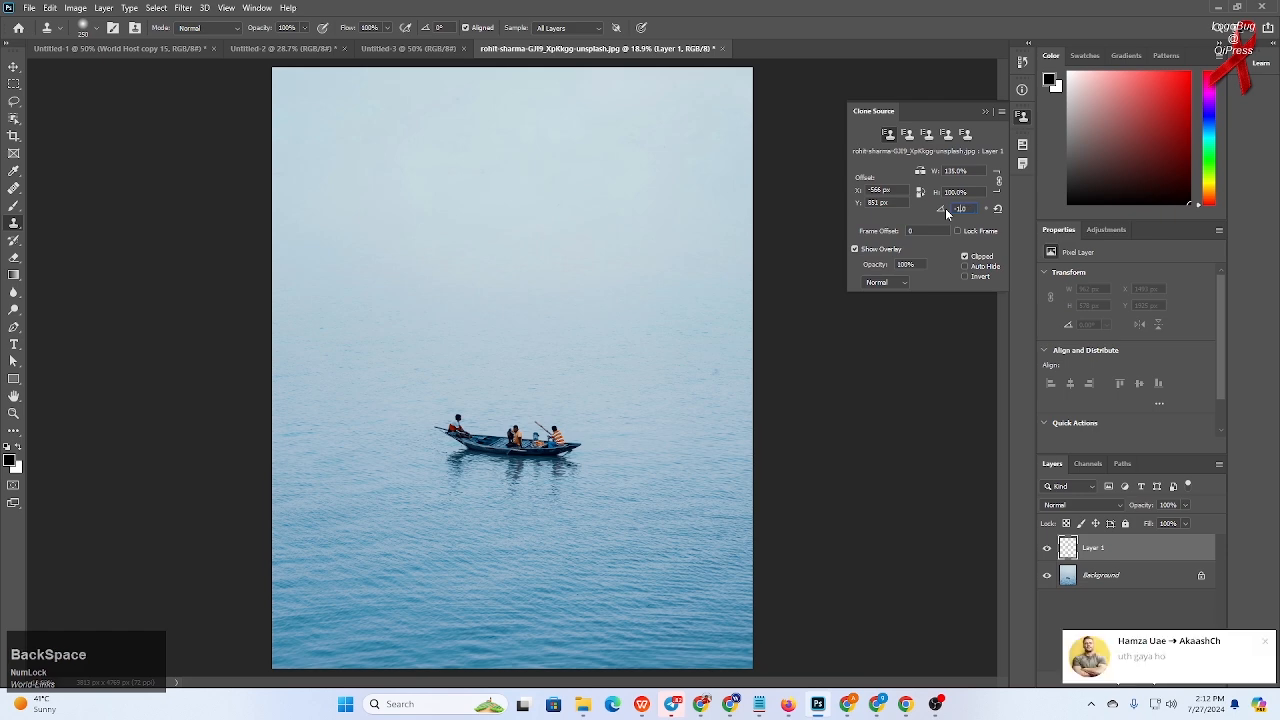
pyautogui.click(1265, 641)
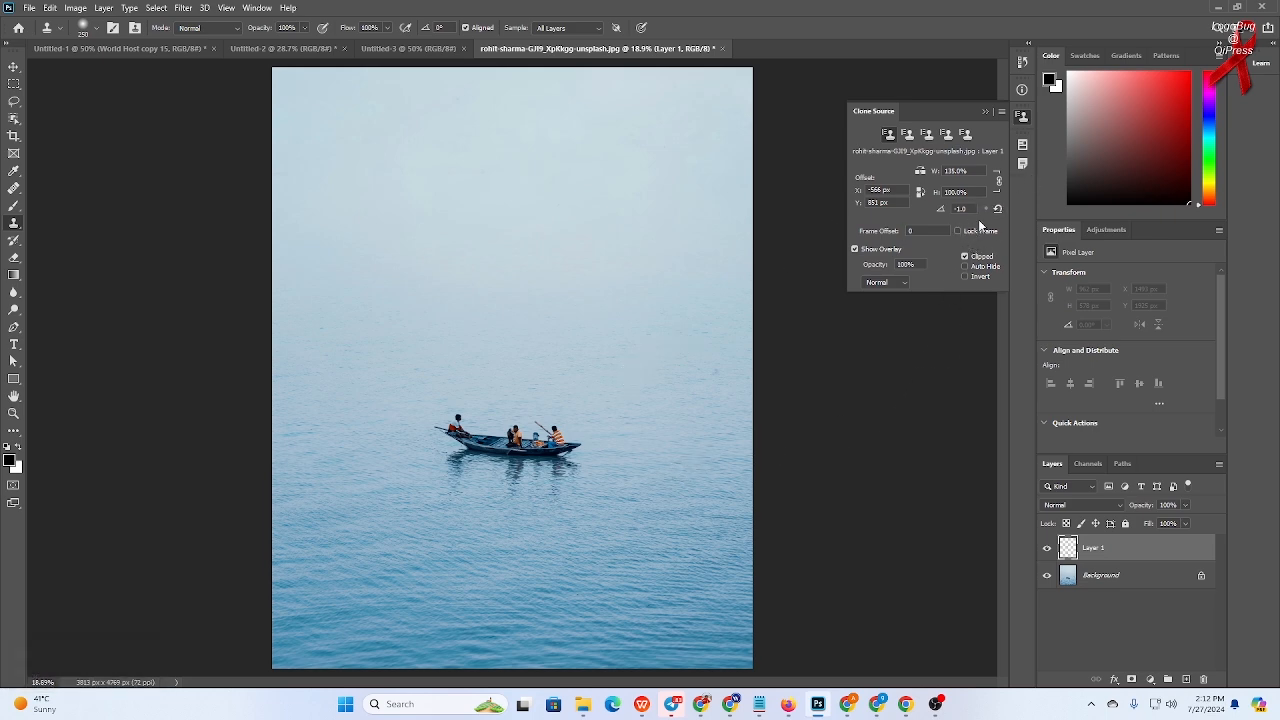
pyautogui.click(960, 208)
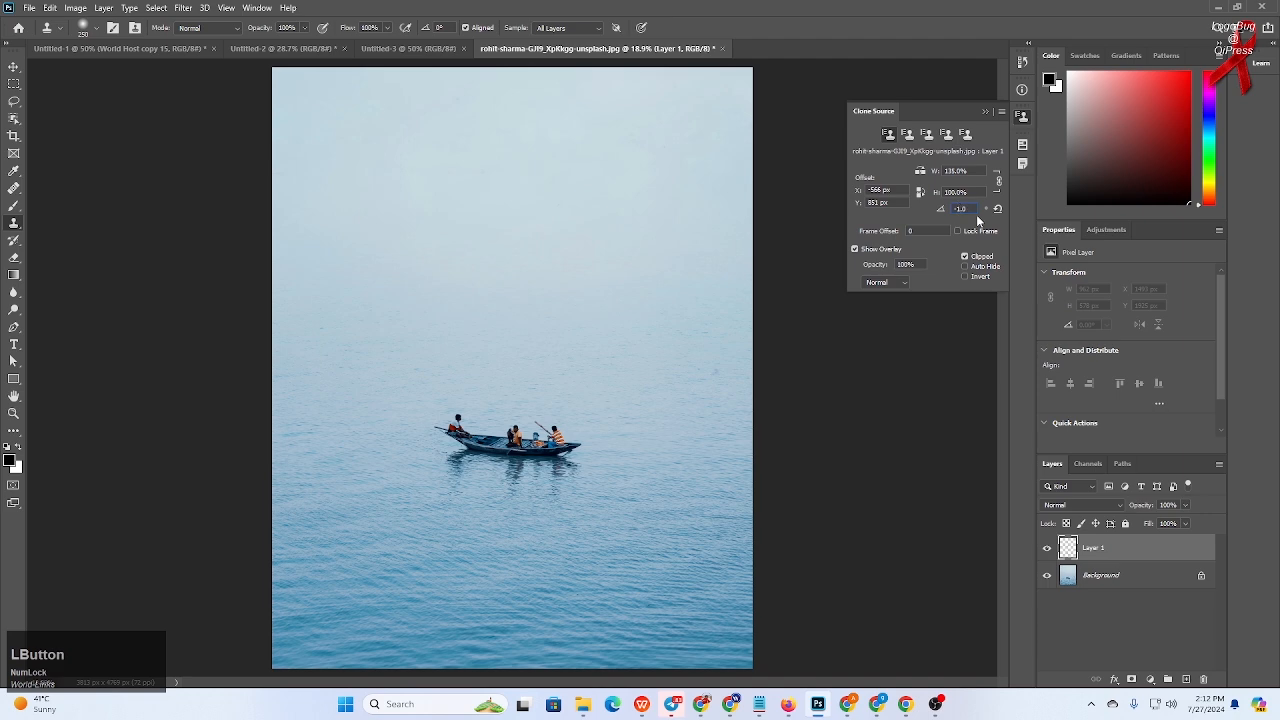
pyautogui.write('.0')
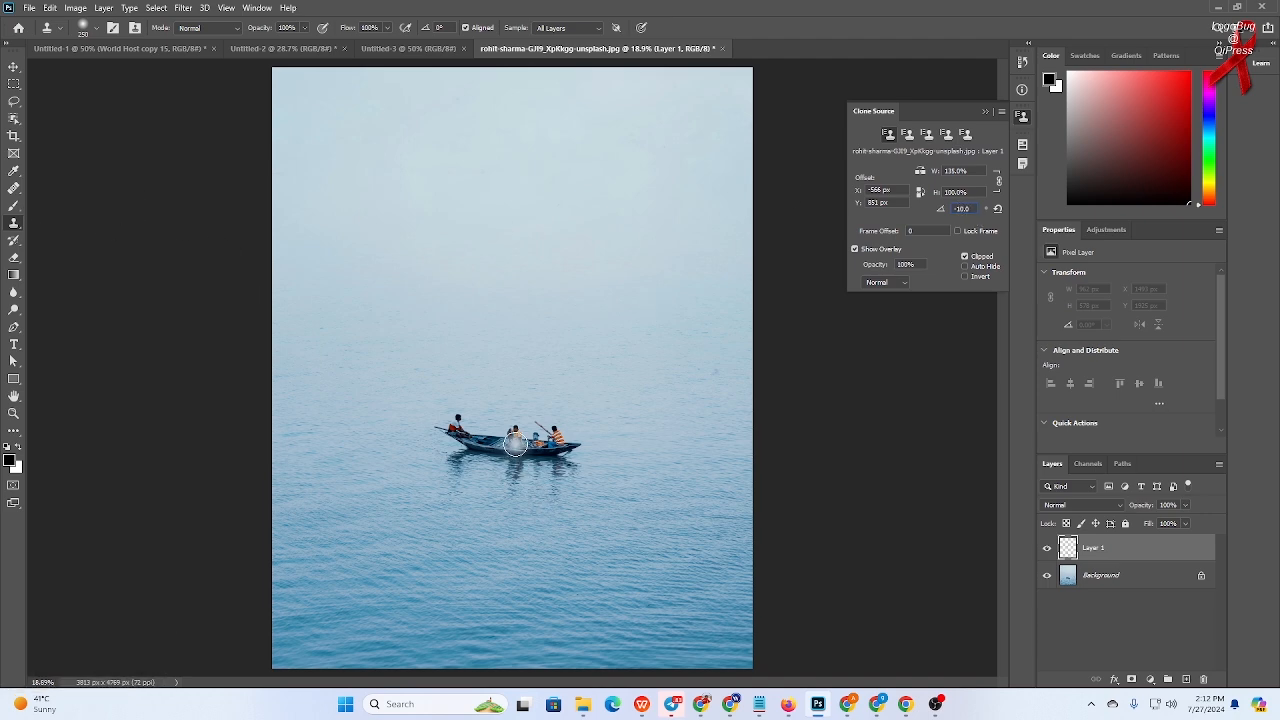
# - Reset the width scale to 100%, sample the boat, and clone a rotated copy just below the original
pyautogui.keyDown('alt'); pyautogui.click(516, 445); pyautogui.keyUp('alt')
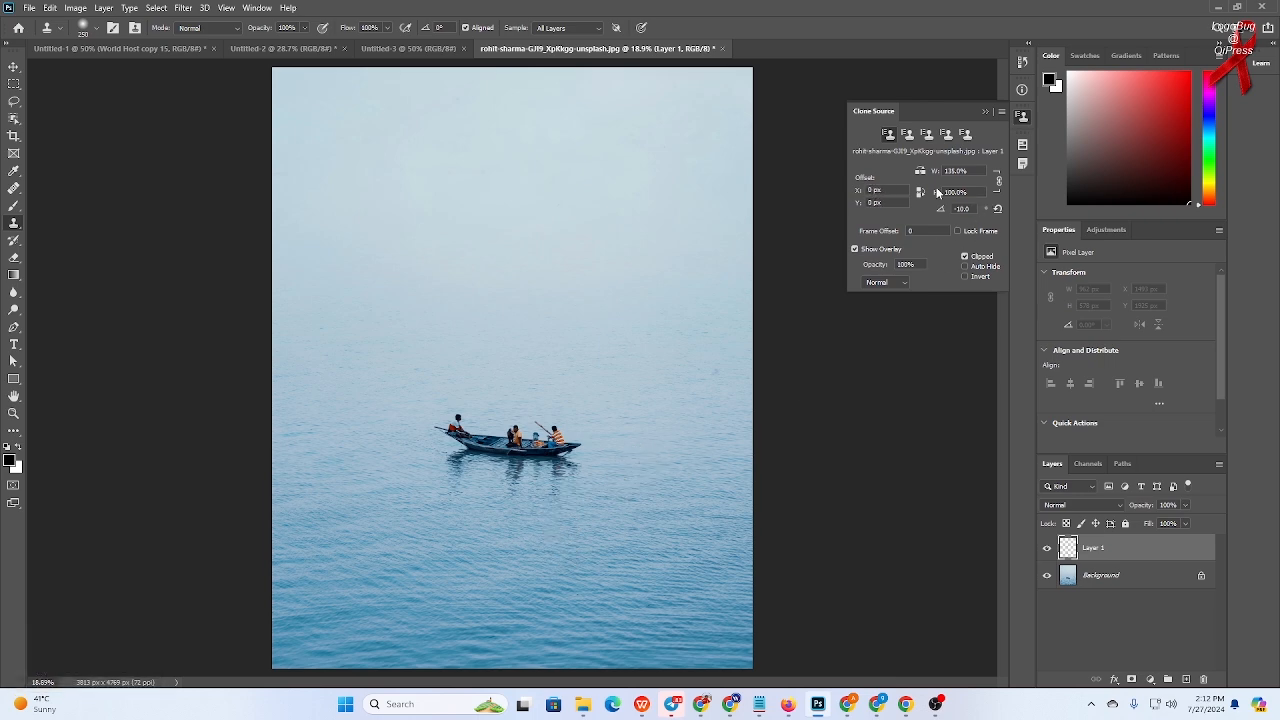
pyautogui.moveTo(936, 175); pyautogui.dragTo(928, 174)
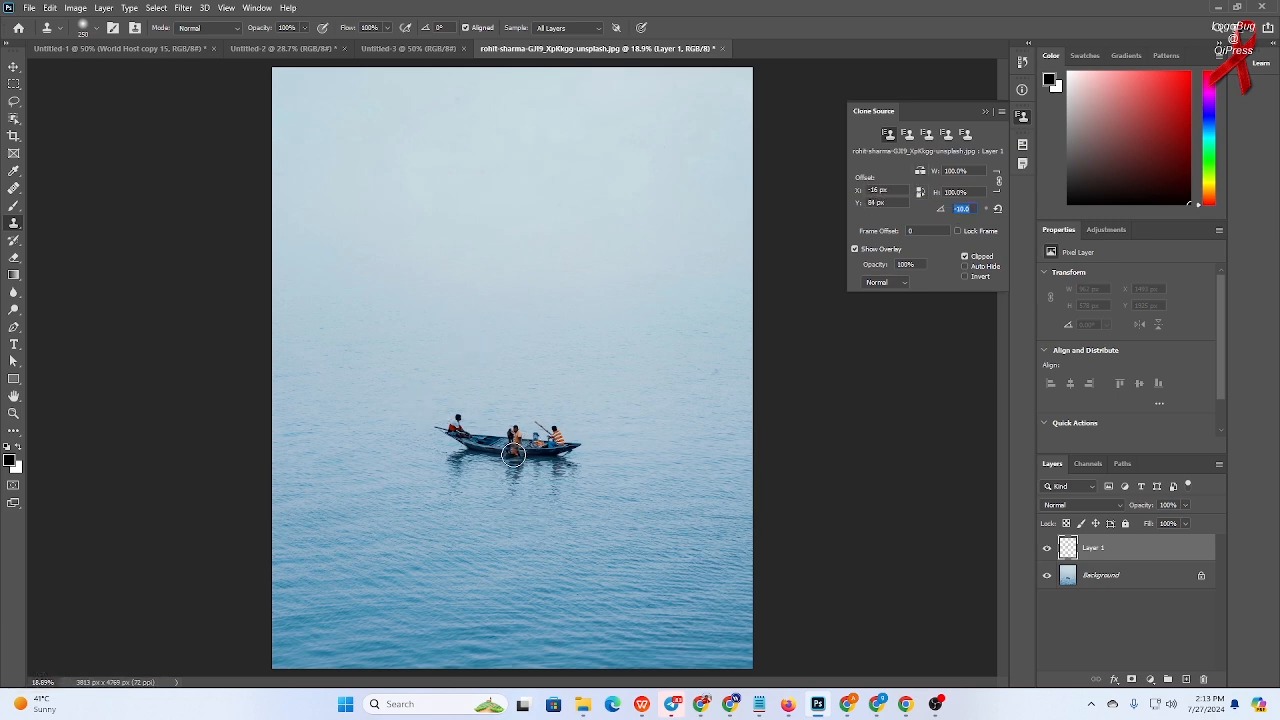
pyautogui.press('alt')
pyautogui.keyDown('alt'); pyautogui.click(517, 447); pyautogui.keyUp('alt')
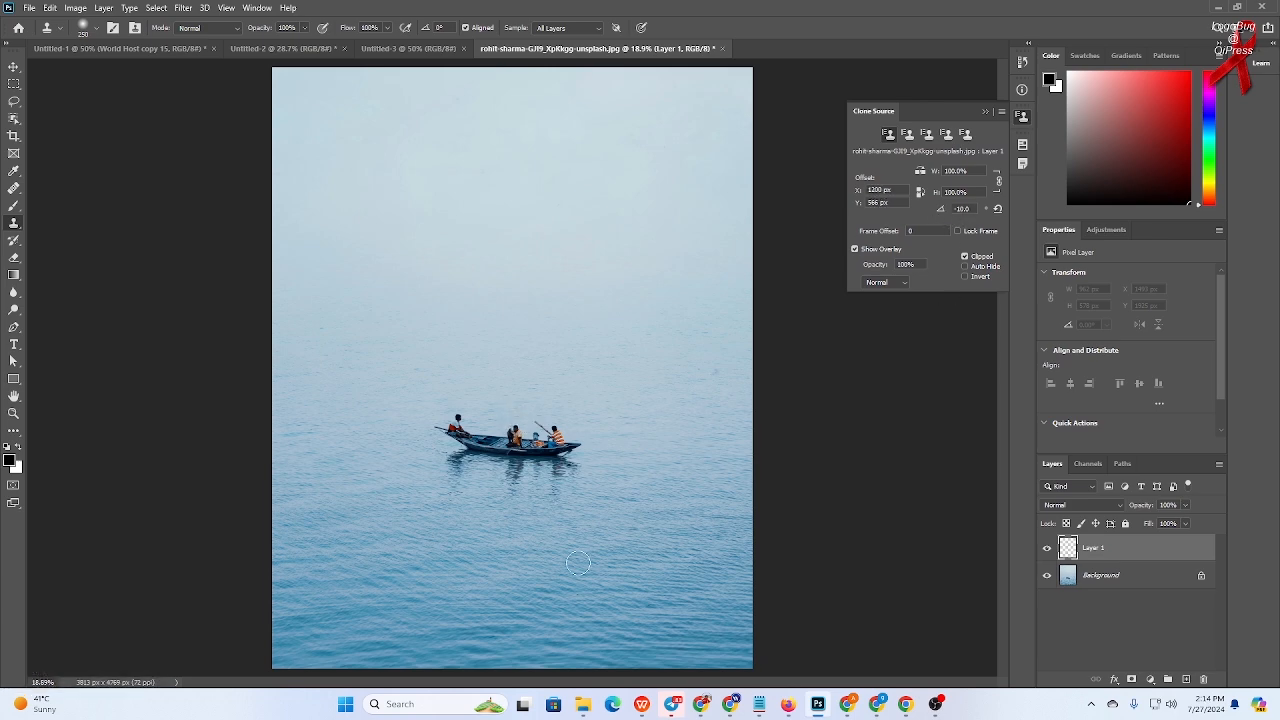
pyautogui.moveTo(505, 518)
pyautogui.mouseDown()
pyautogui.moveTo(553, 517)
pyautogui.moveTo(466, 518)
pyautogui.moveTo(560, 504)
pyautogui.moveTo(517, 513)
pyautogui.mouseUp()
pyautogui.moveTo(444, 517)
pyautogui.mouseDown()
pyautogui.moveTo(497, 527)
pyautogui.moveTo(565, 509)
pyautogui.moveTo(443, 500)
pyautogui.moveTo(426, 515)
pyautogui.moveTo(573, 506)
pyautogui.moveTo(464, 517)
pyautogui.mouseUp()
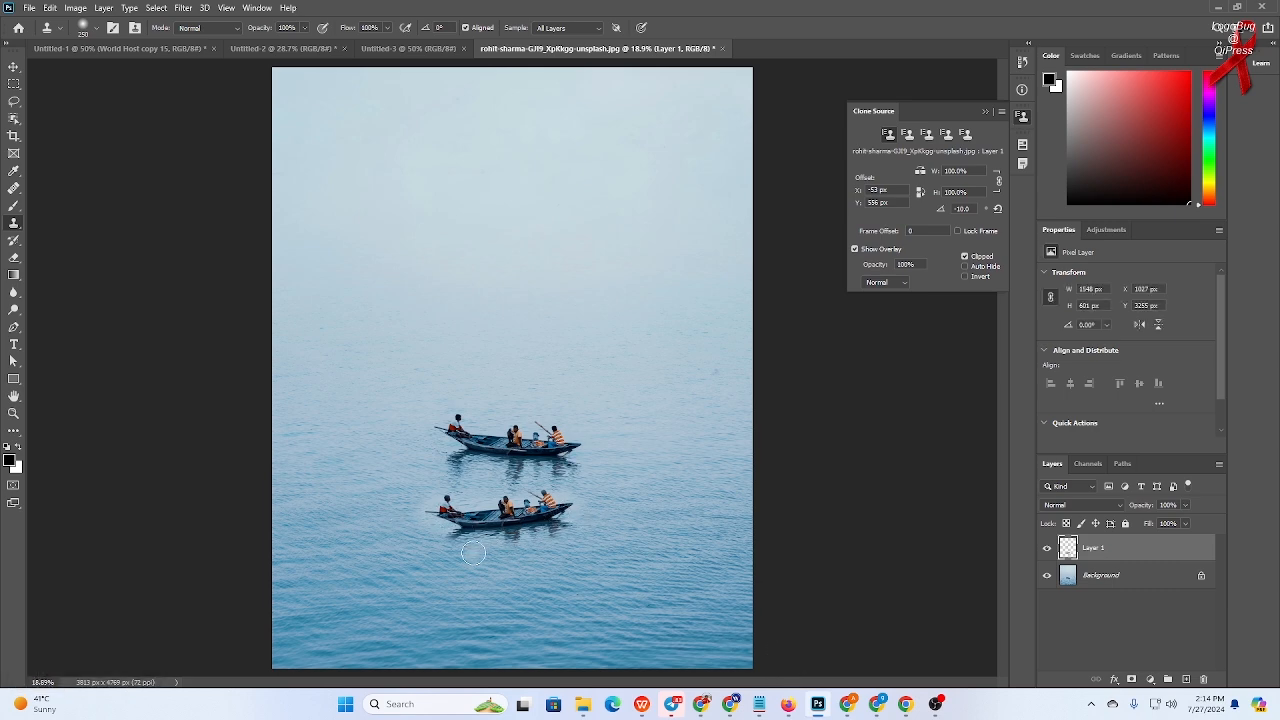
# - Set the rotation angle to -31°, sample the boat, and clone a tilted copy to the lower right
pyautogui.click(943, 210)
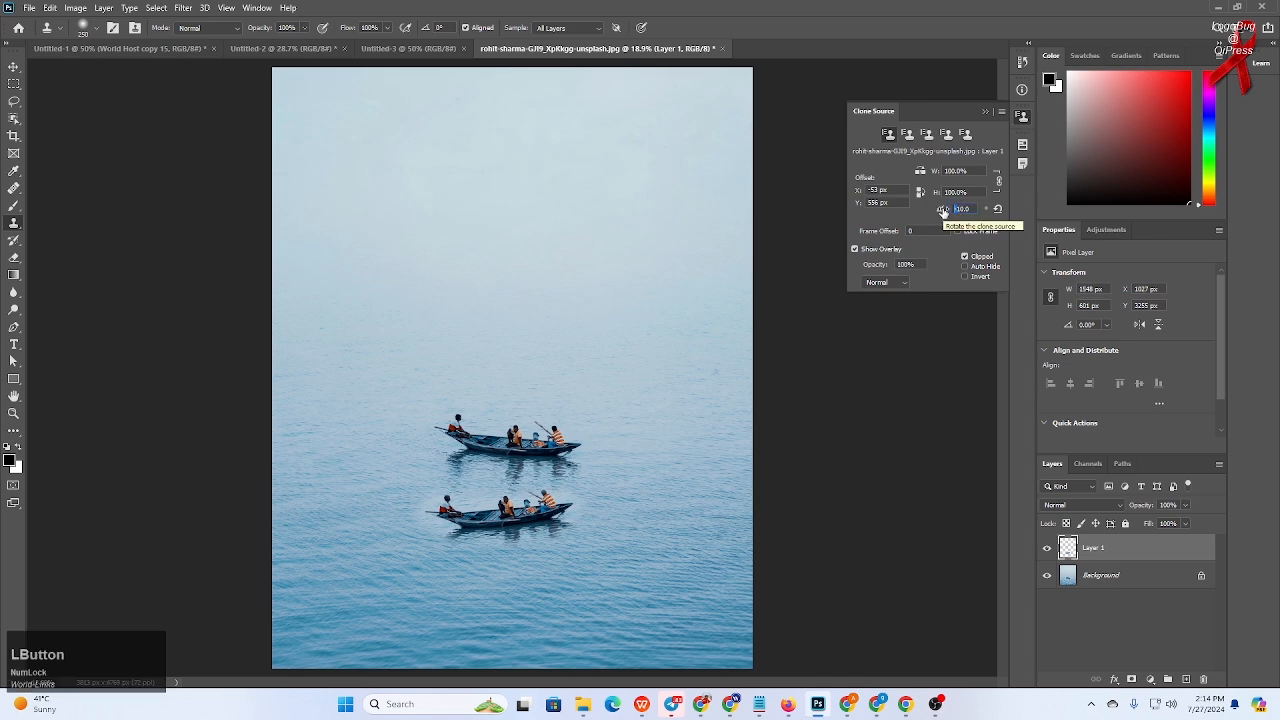
pyautogui.write('-310')
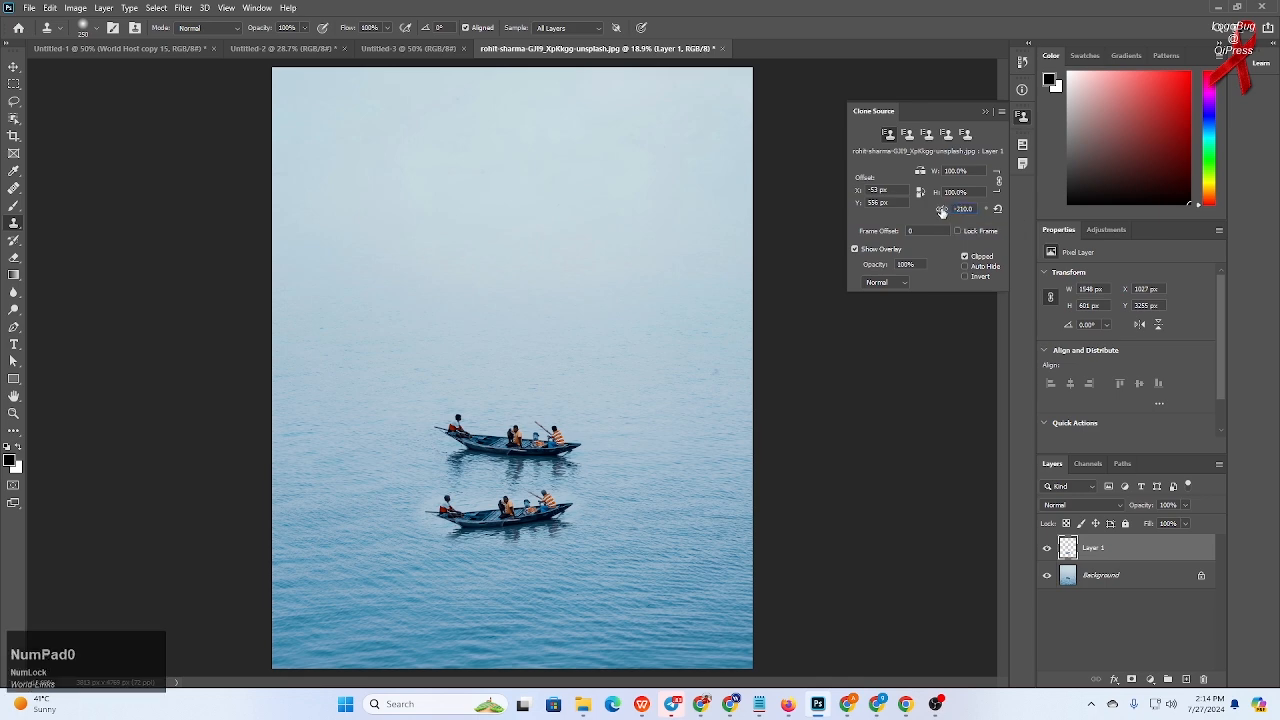
pyautogui.click(965, 209)
pyautogui.press('BackSpace')
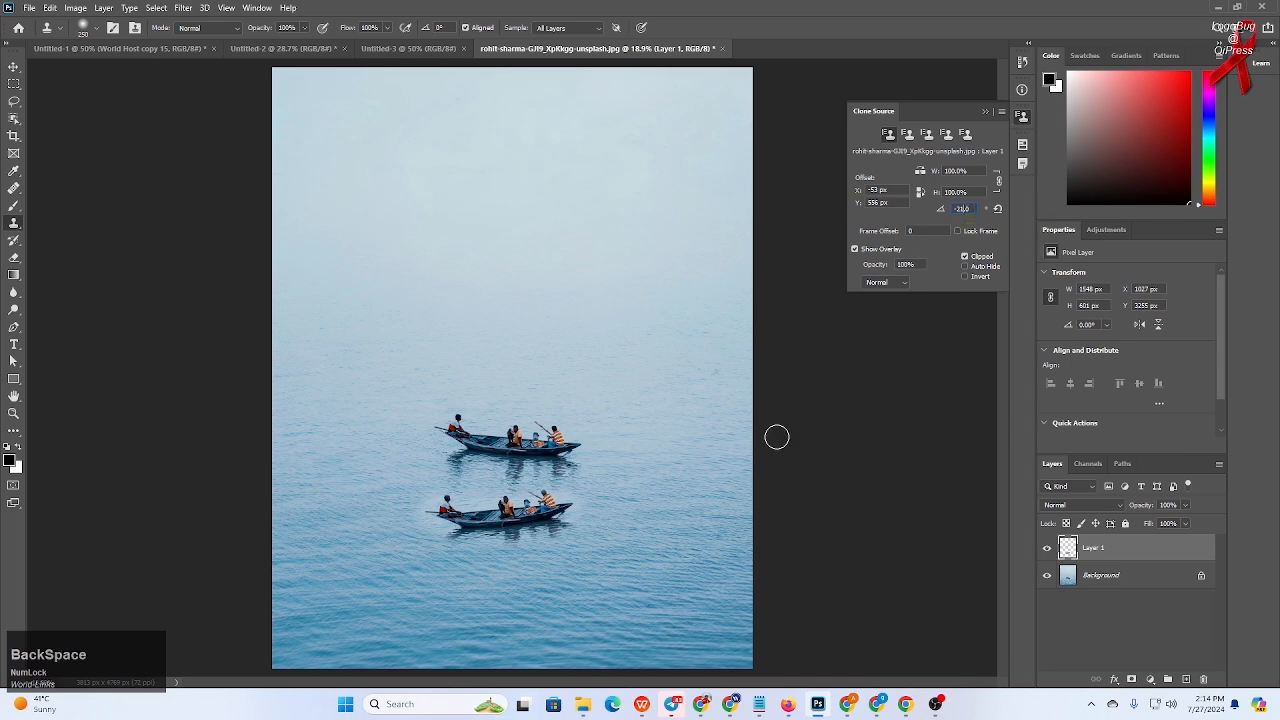
pyautogui.click(520, 445)
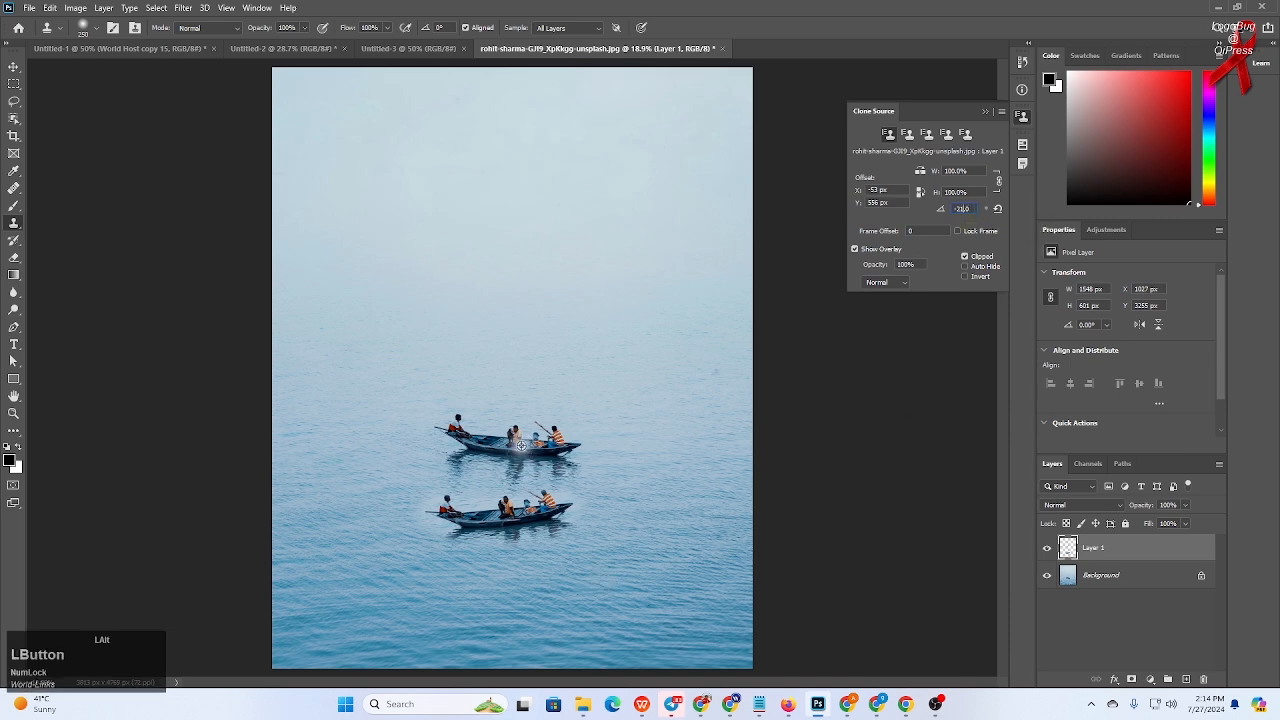
pyautogui.moveTo(592, 596)
pyautogui.mouseDown()
pyautogui.moveTo(642, 580)
pyautogui.moveTo(538, 601)
pyautogui.moveTo(581, 606)
pyautogui.moveTo(502, 611)
pyautogui.moveTo(599, 612)
pyautogui.moveTo(633, 590)
pyautogui.moveTo(509, 594)
pyautogui.moveTo(635, 596)
pyautogui.moveTo(648, 573)
pyautogui.moveTo(601, 577)
pyautogui.moveTo(635, 572)
pyautogui.moveTo(550, 607)
pyautogui.mouseUp()
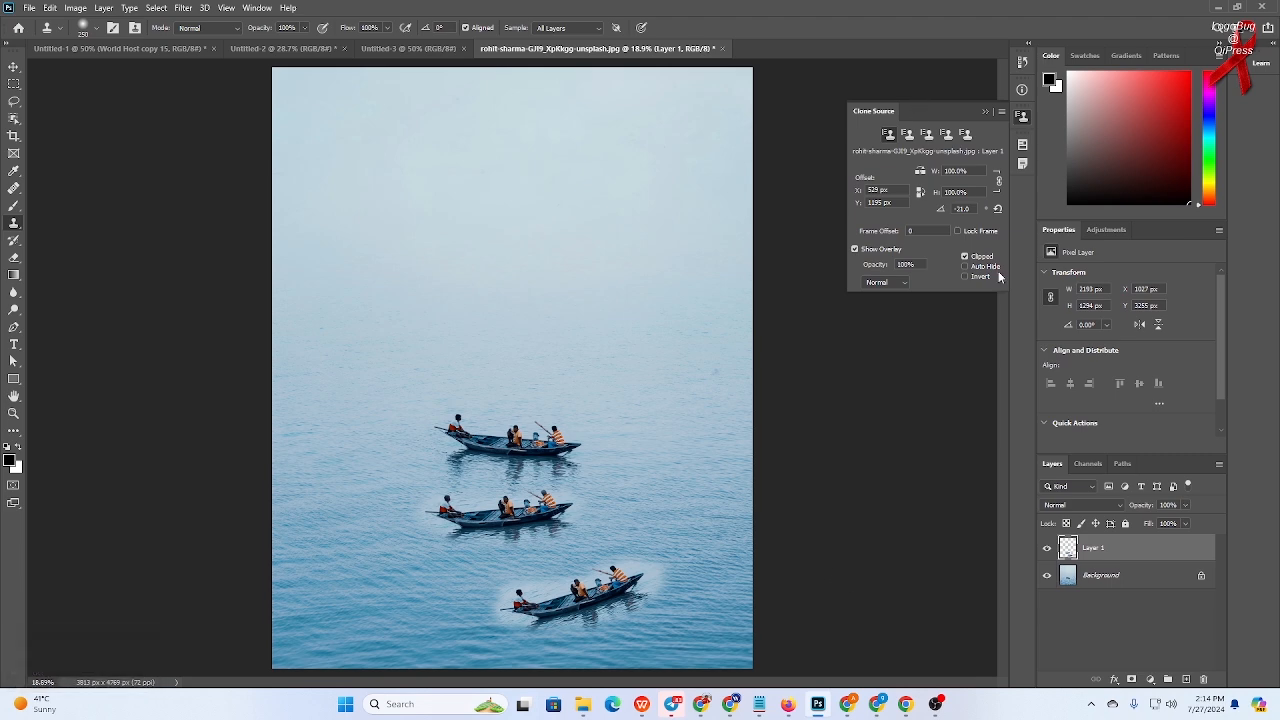
# - Set the rotation angle to 20°, sample the boat, and clone a copy above and to the right
pyautogui.click(962, 208)
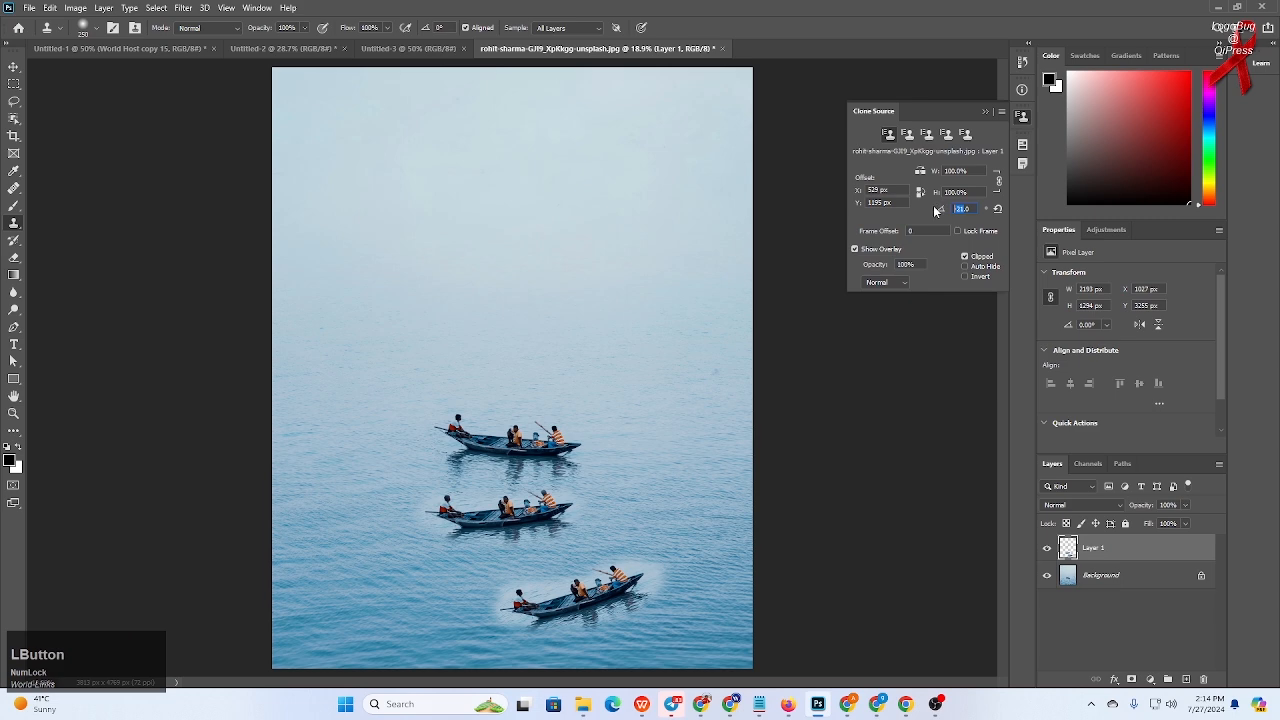
pyautogui.write('0')
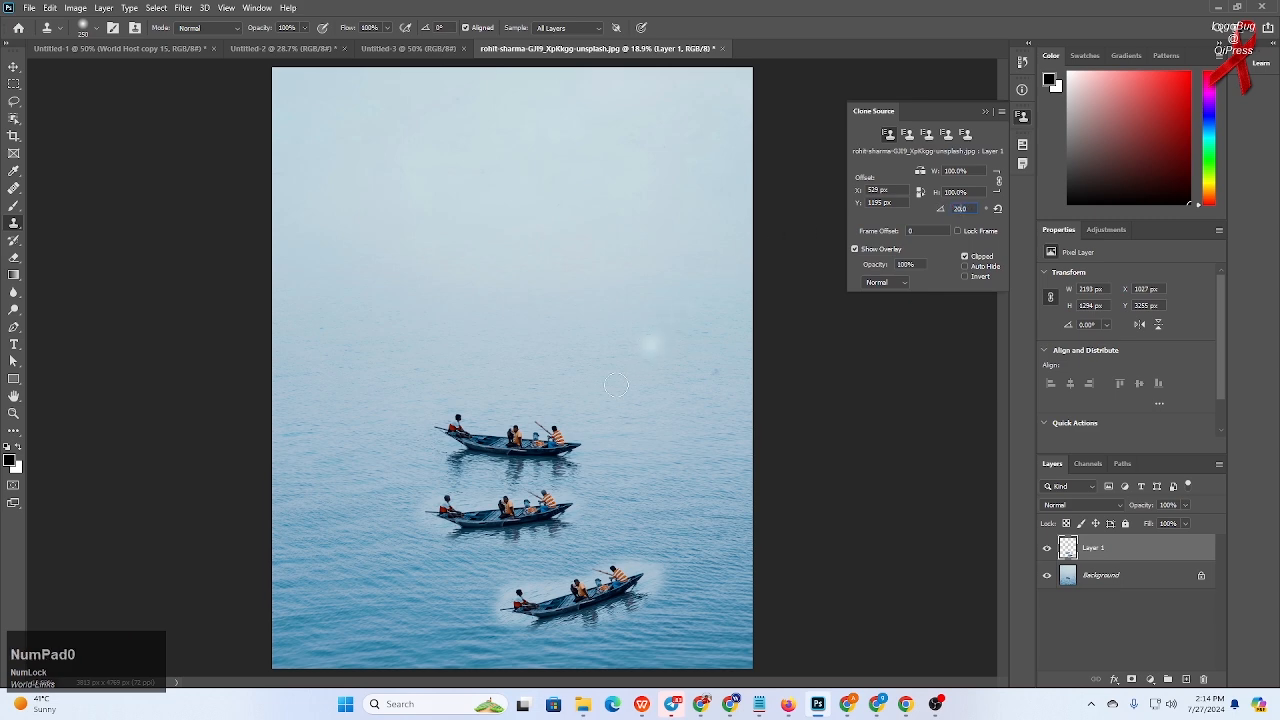
pyautogui.keyDown('alt'); pyautogui.click(513, 441); pyautogui.keyUp('alt')
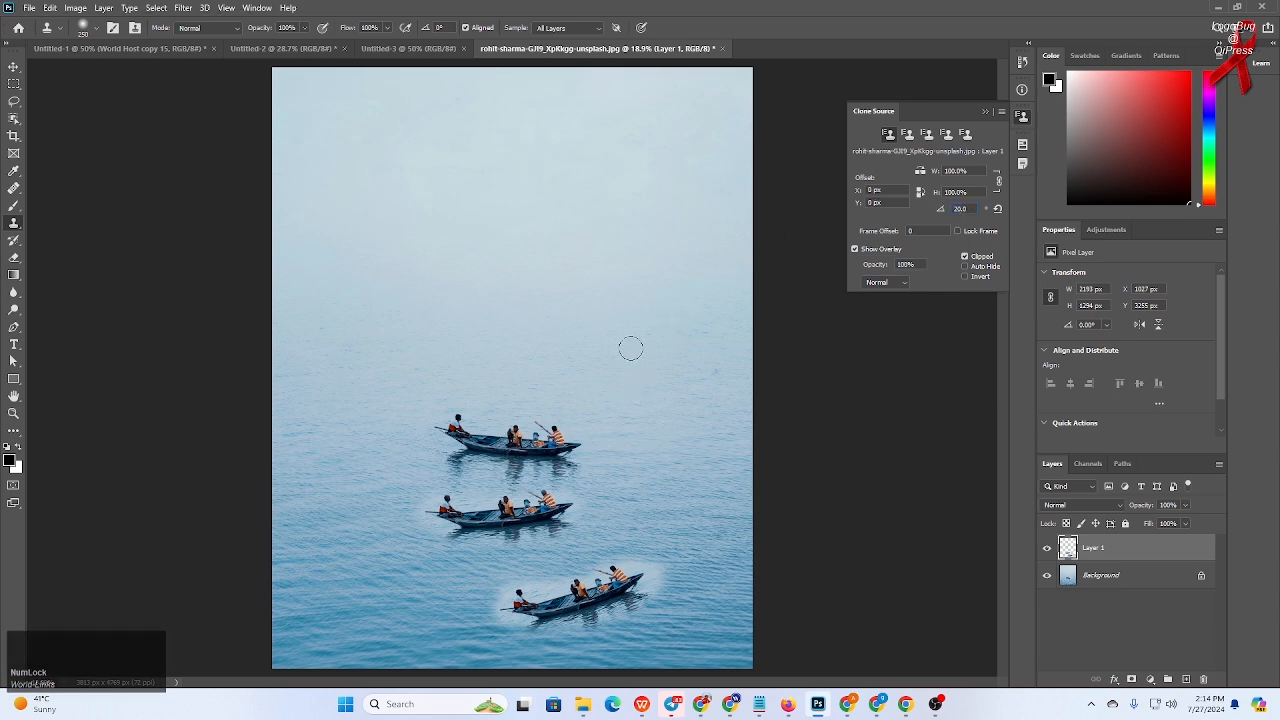
pyautogui.moveTo(619, 376)
pyautogui.mouseDown()
pyautogui.moveTo(574, 362)
pyautogui.moveTo(663, 394)
pyautogui.moveTo(547, 338)
pyautogui.moveTo(658, 396)
pyautogui.moveTo(650, 407)
pyautogui.mouseUp()
pyautogui.moveTo(30, 703)
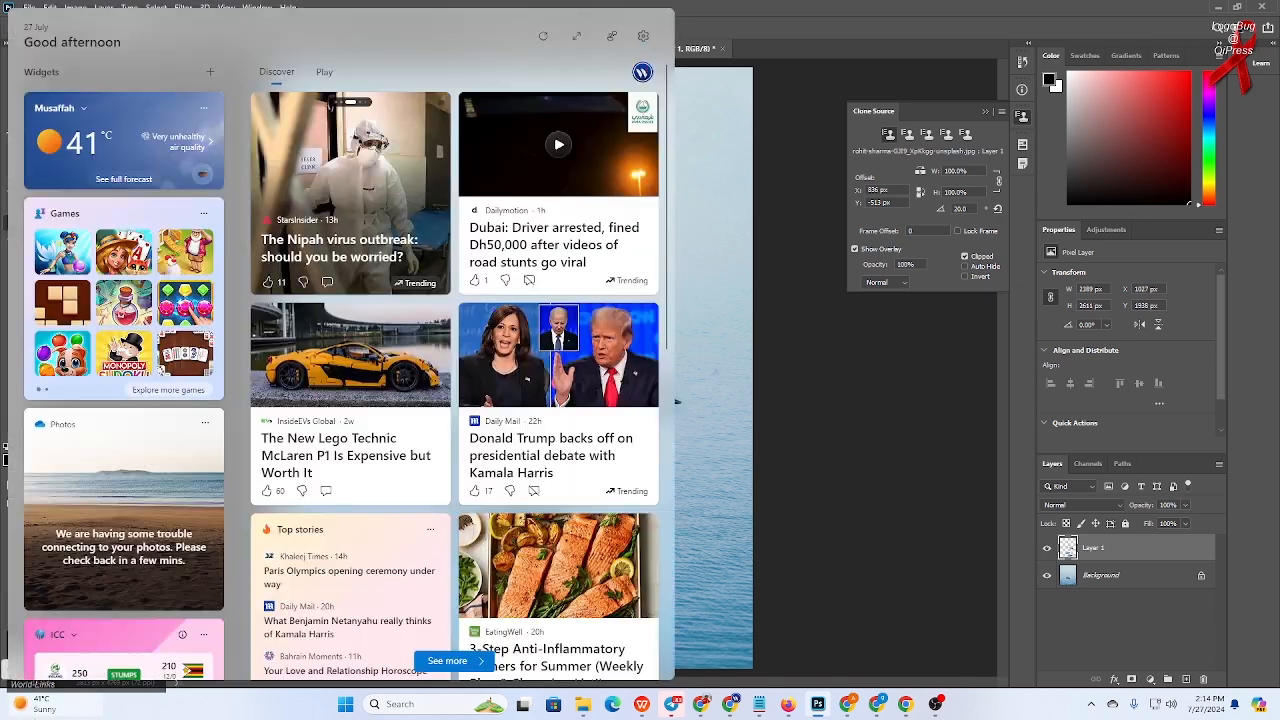
# - Dismiss the widgets panel and undo the last three boat clones
pyautogui.click(757, 383)
pyautogui.hotkey('ctrl', 'z')
pyautogui.hotkey('ctrl', 'z')
pyautogui.hotkey('ctrl', 'z')
pyautogui.hotkey('ctrl', 'z')
pyautogui.hotkey('ctrl', 'z')
pyautogui.hotkey('ctrl', 'z')
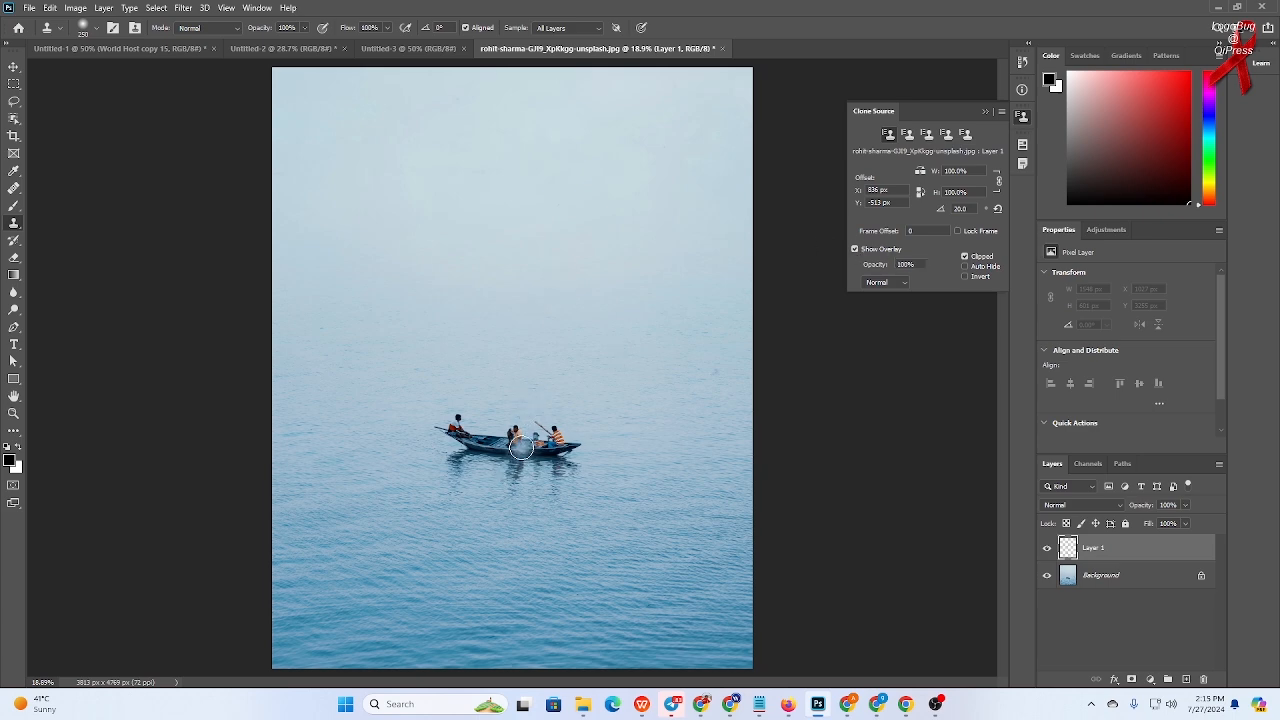
# - Sample the boat and clone a rotated copy above and to the right of the original
pyautogui.keyDown('alt'); pyautogui.click(519, 443); pyautogui.keyUp('alt')
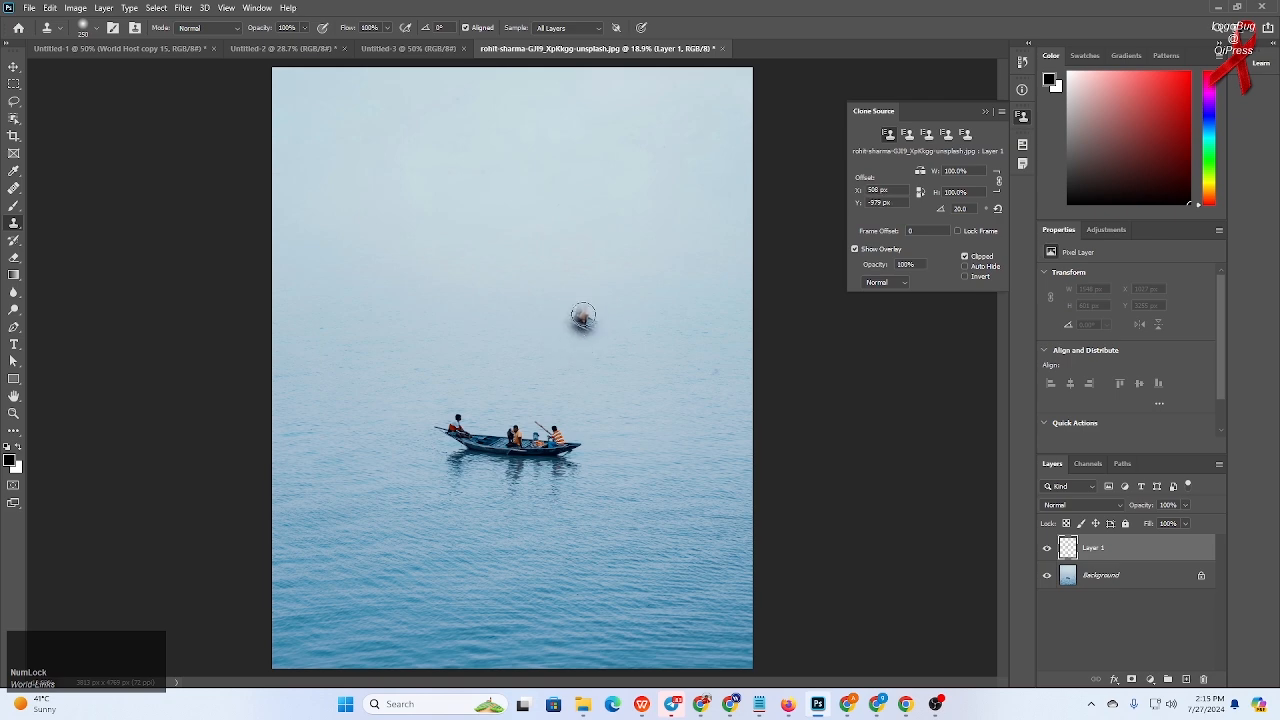
pyautogui.click(853, 249)
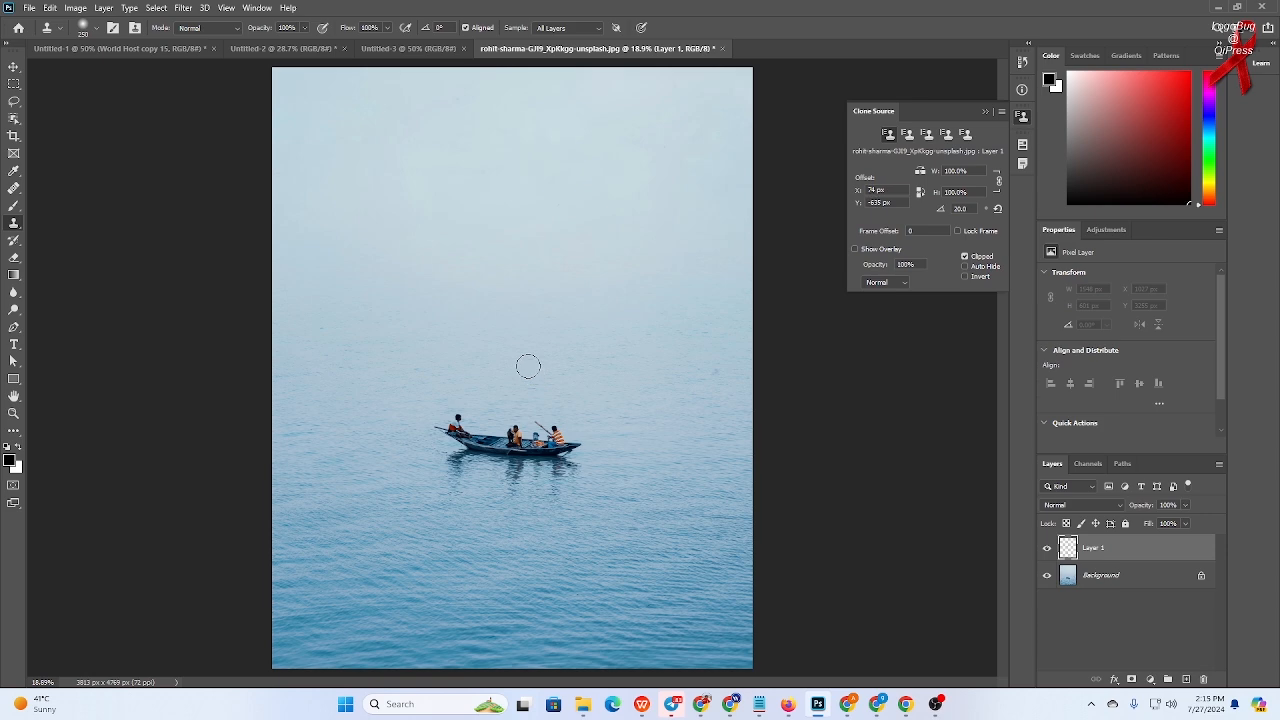
pyautogui.moveTo(526, 363)
pyautogui.mouseDown()
pyautogui.moveTo(570, 362)
pyautogui.moveTo(514, 342)
pyautogui.moveTo(538, 368)
pyautogui.moveTo(474, 326)
pyautogui.moveTo(568, 380)
pyautogui.moveTo(556, 366)
pyautogui.mouseUp()
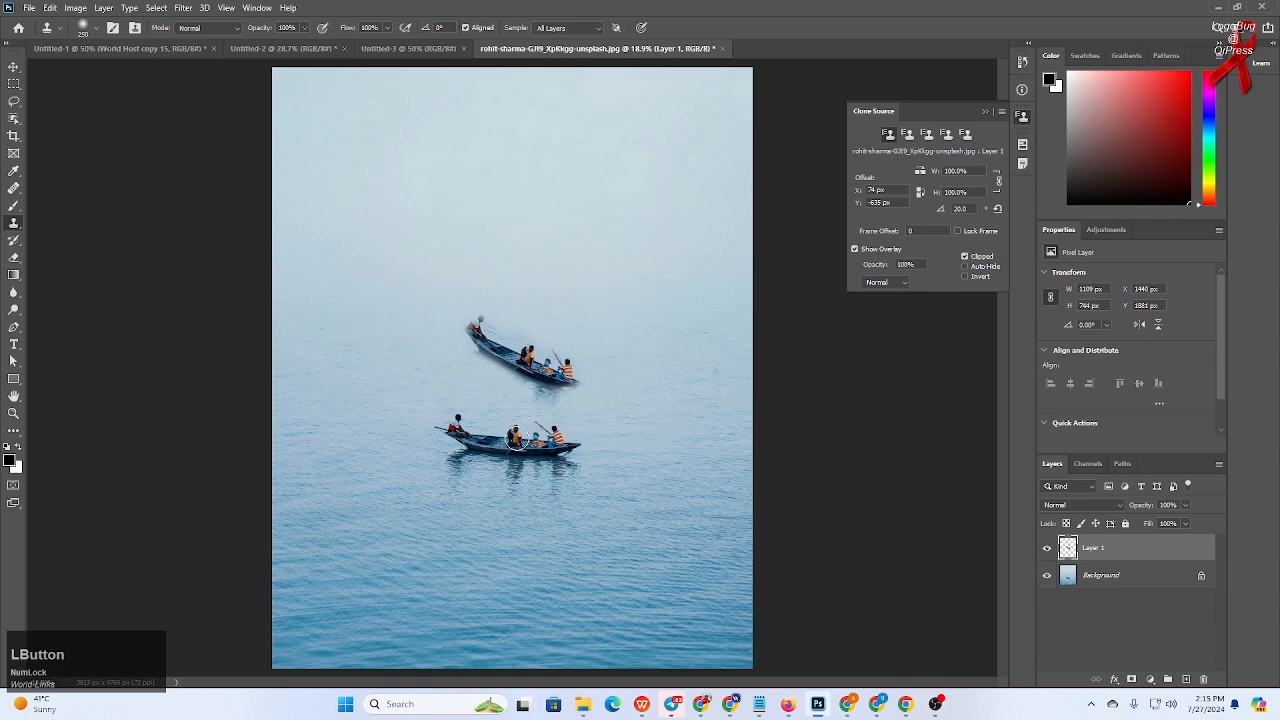
pyautogui.click(514, 438)
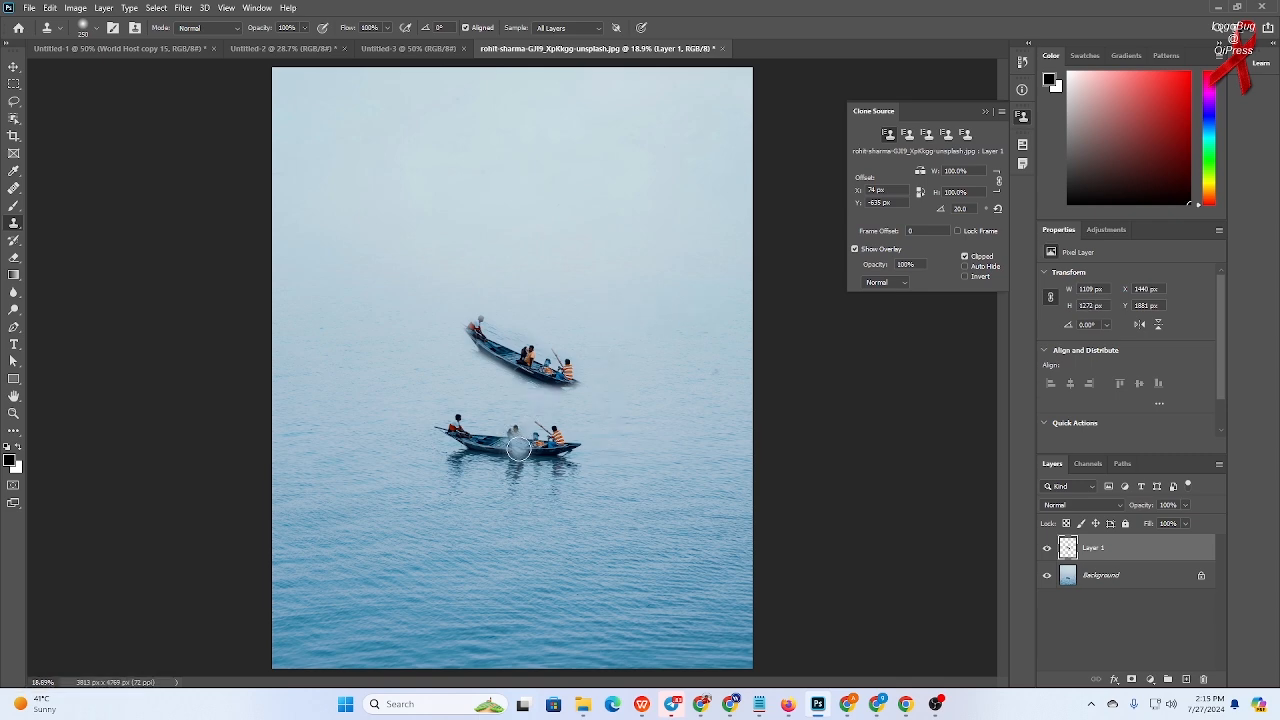
pyautogui.keyDown('alt'); pyautogui.click(519, 449); pyautogui.keyUp('alt')
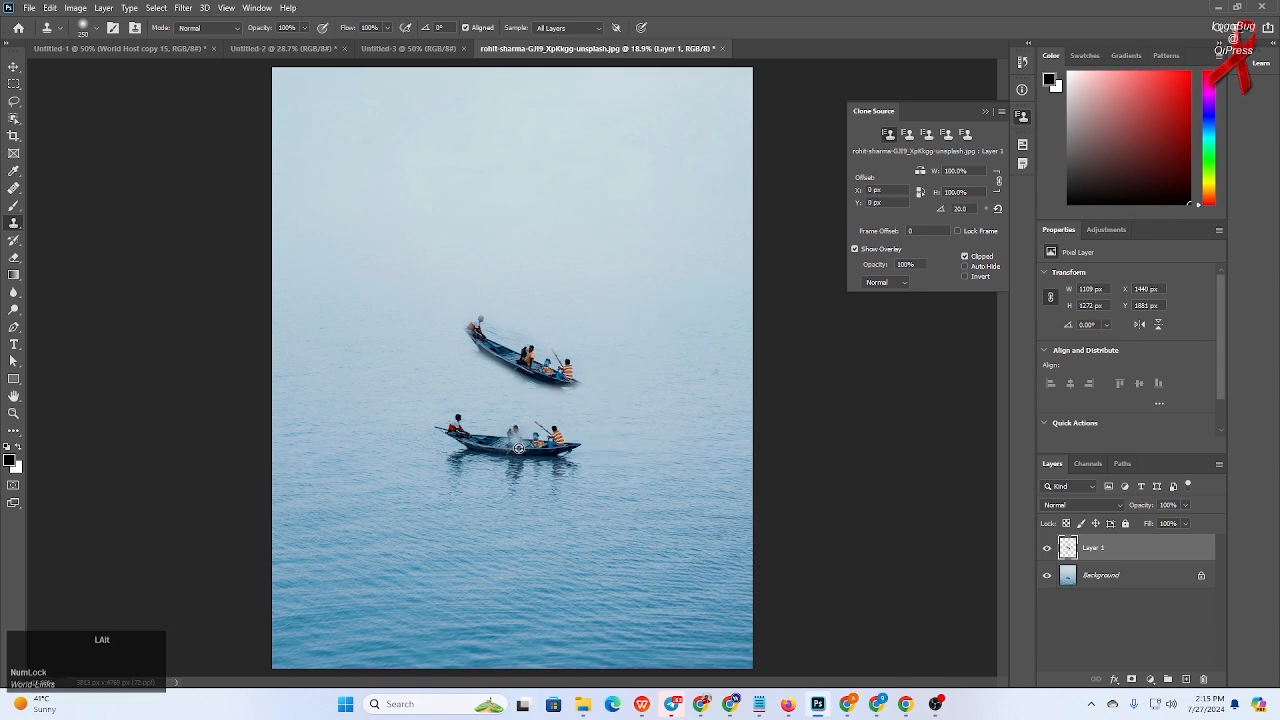
pyautogui.click(665, 330)
pyautogui.hotkey('ctrl', 'z')
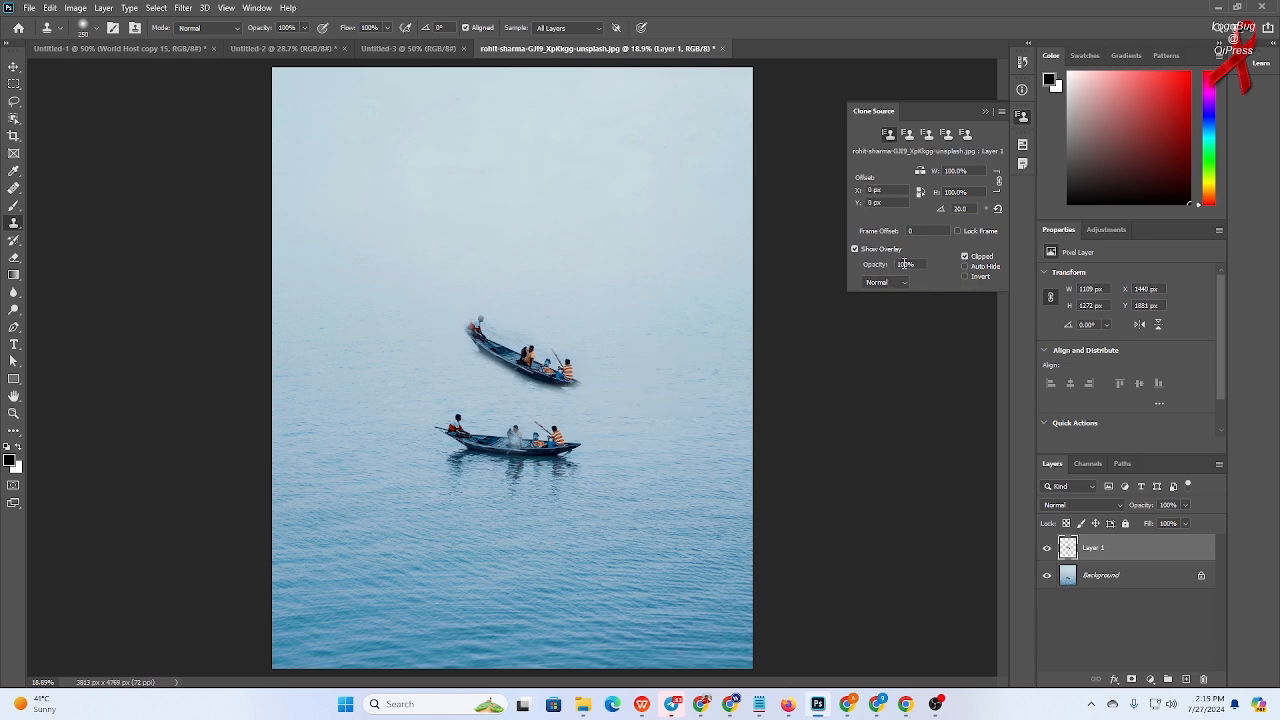
# - Set the clone overlay opacity to 50% and clone a tilted copy of the boat to its lower right
pyautogui.moveTo(905, 263); pyautogui.dragTo(857, 258)
pyautogui.write('55')
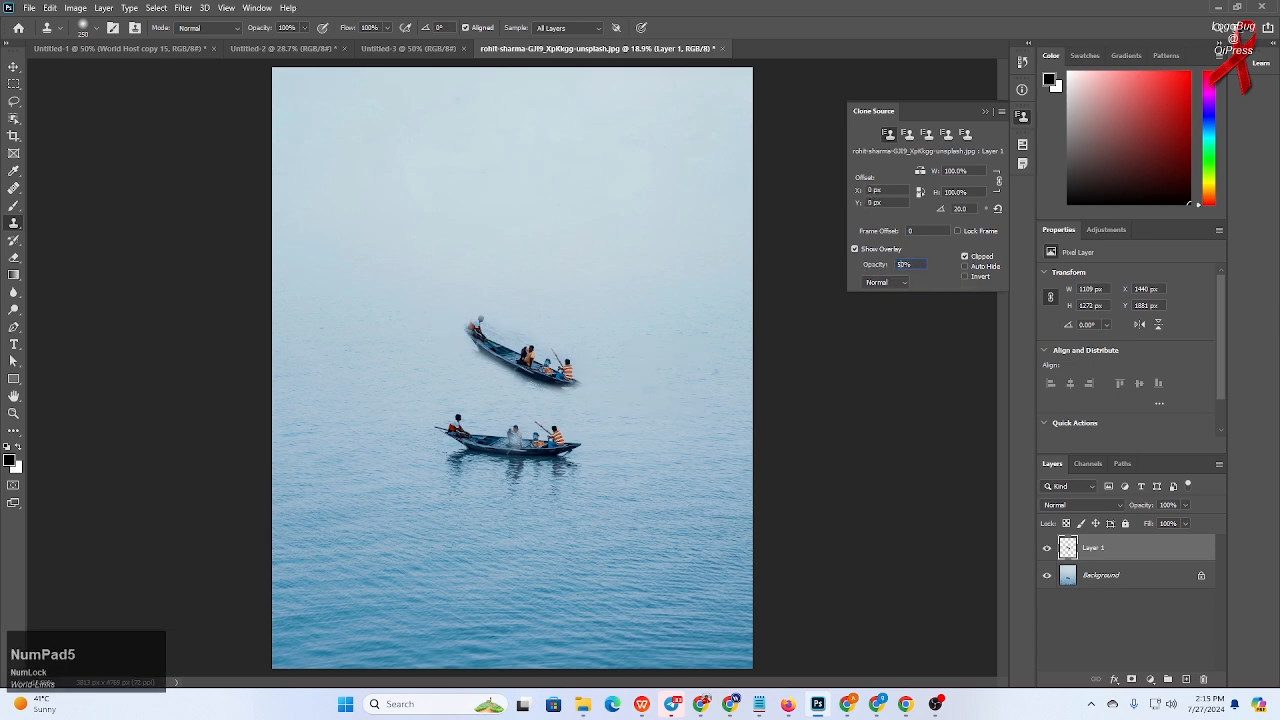
pyautogui.write('0')
pyautogui.press('BackSpace')
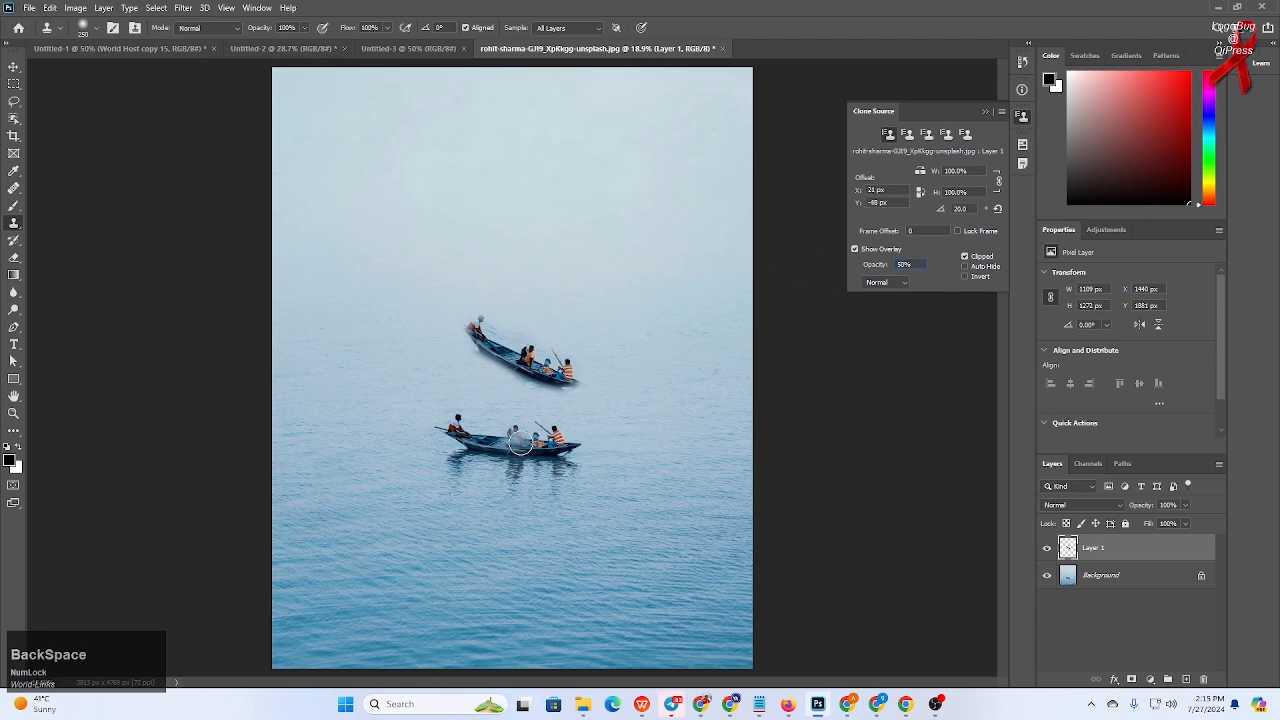
pyautogui.keyDown('alt'); pyautogui.click(518, 444); pyautogui.keyUp('alt')
pyautogui.moveTo(607, 494)
pyautogui.mouseDown()
pyautogui.moveTo(656, 481)
pyautogui.moveTo(618, 497)
pyautogui.moveTo(578, 469)
pyautogui.moveTo(668, 516)
pyautogui.moveTo(556, 464)
pyautogui.moveTo(681, 510)
pyautogui.moveTo(604, 499)
pyautogui.moveTo(554, 457)
pyautogui.moveTo(686, 512)
pyautogui.moveTo(631, 506)
pyautogui.moveTo(573, 477)
pyautogui.moveTo(658, 506)
pyautogui.moveTo(481, 444)
pyautogui.moveTo(656, 505)
pyautogui.mouseUp()
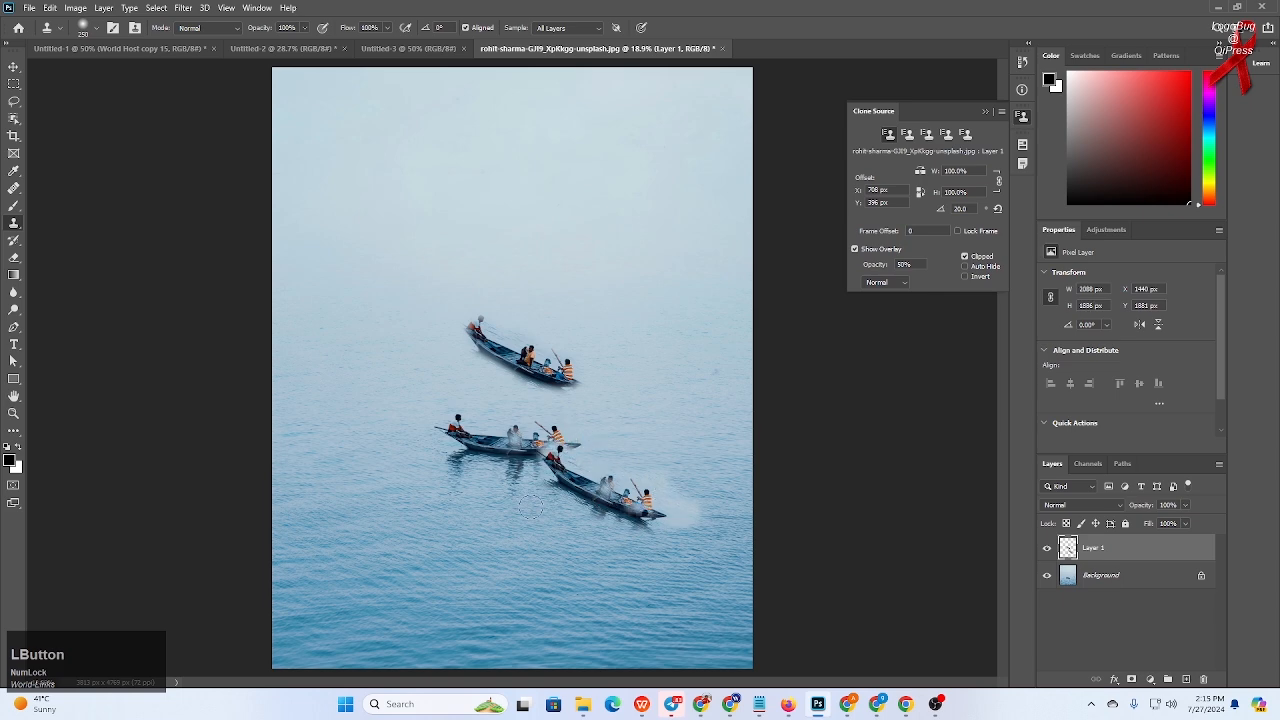
# - Restore the clone overlay opacity to 100%
pyautogui.scroll(-2, 530, 507)
pyautogui.scroll(1, 530, 507)
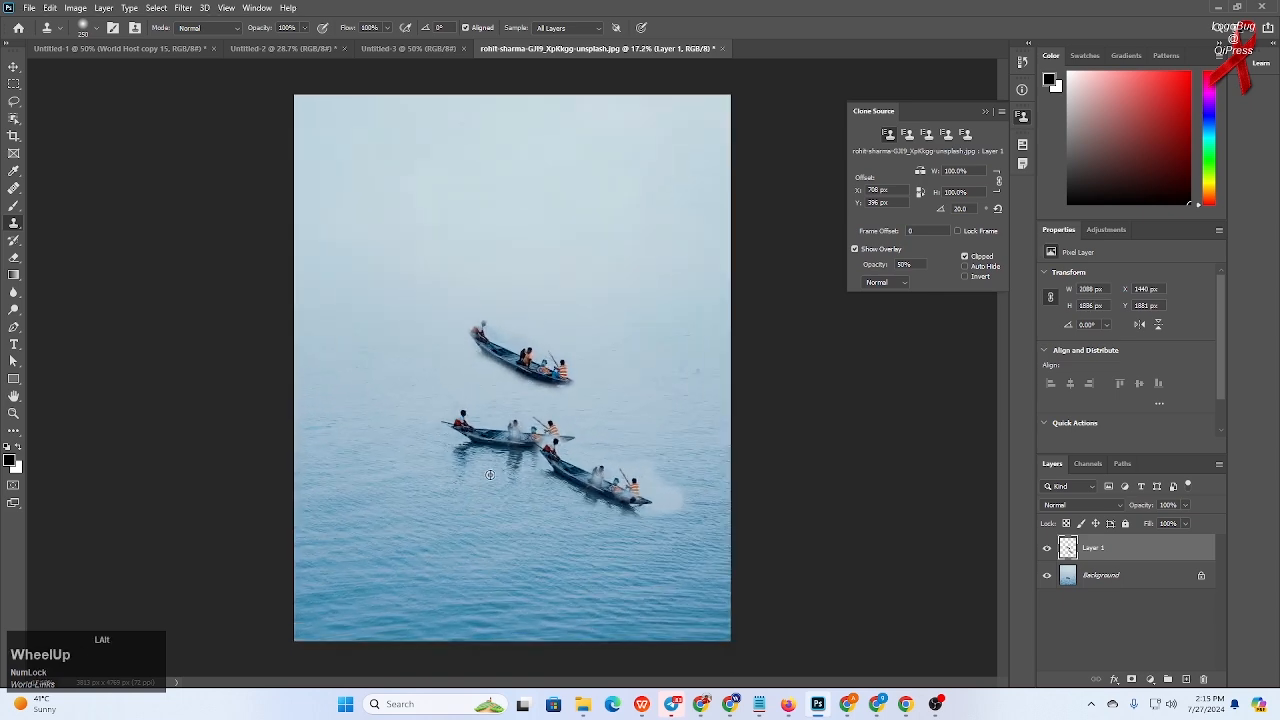
pyautogui.click(920, 264)
pyautogui.moveTo(903, 264); pyautogui.dragTo(834, 263)
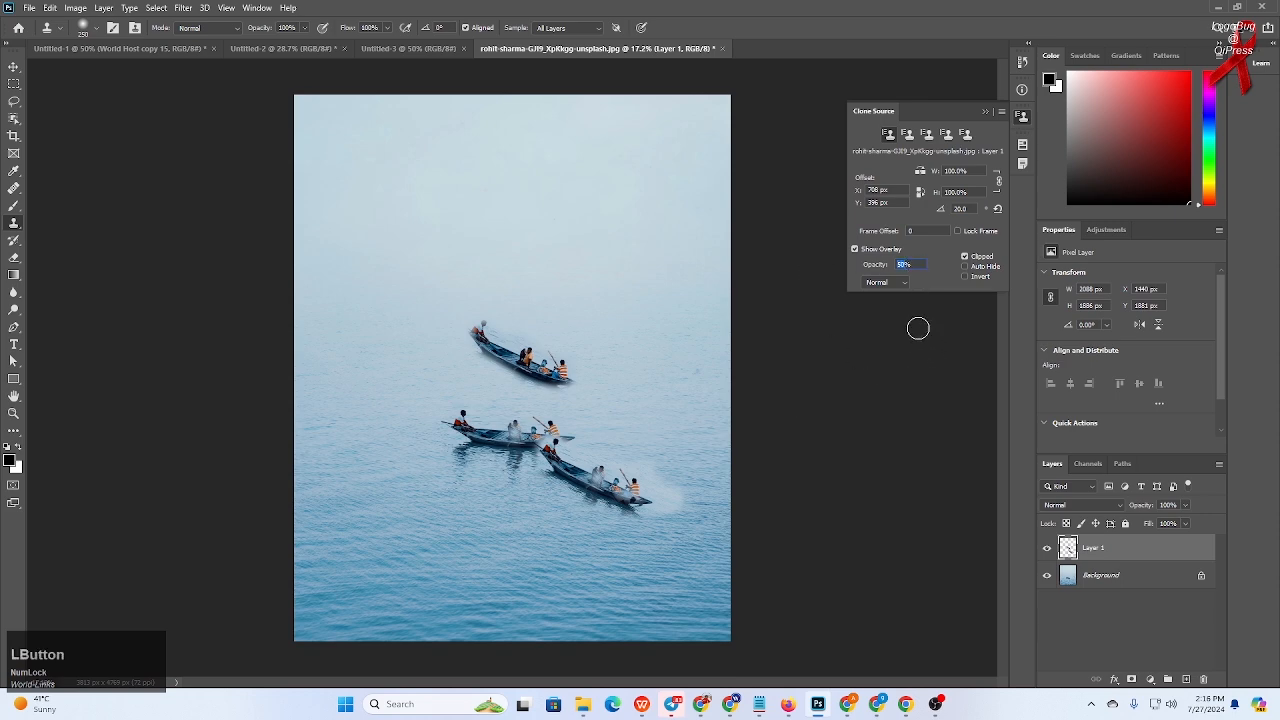
pyautogui.write('10')
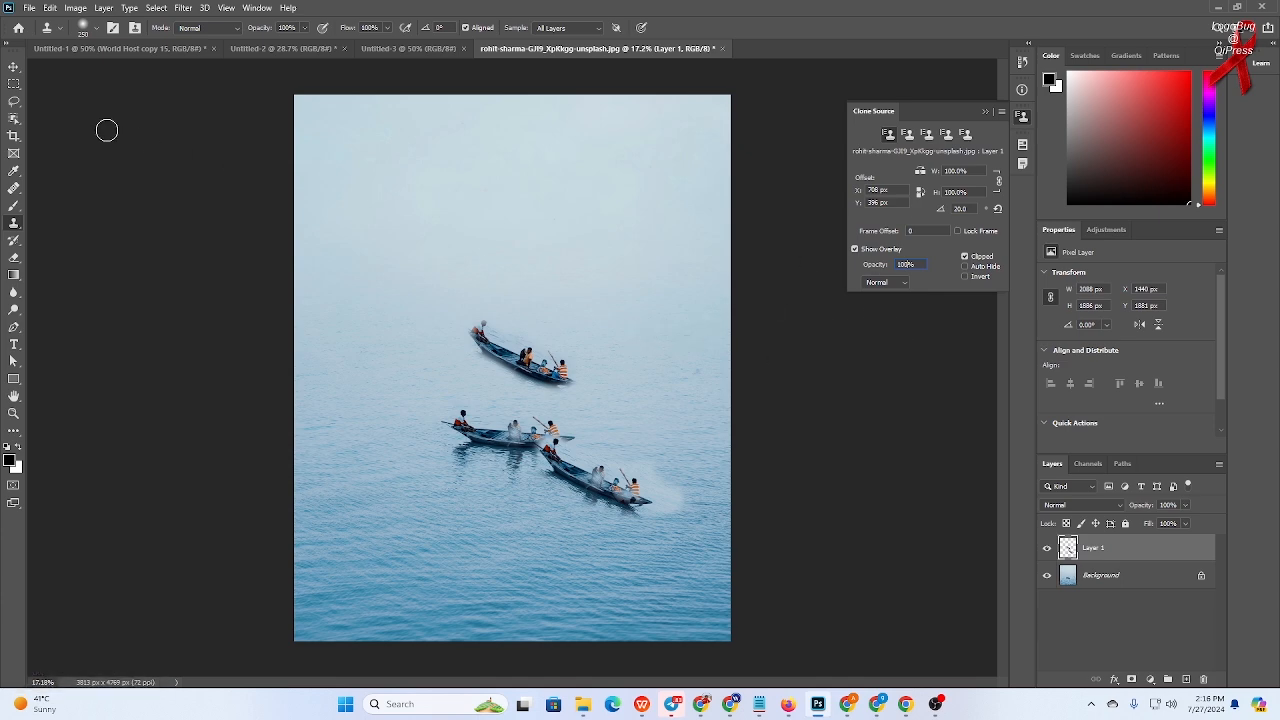
# - Move the cloned boats on the layer slightly down and to the right
pyautogui.click(14, 66)
pyautogui.click(643, 400)
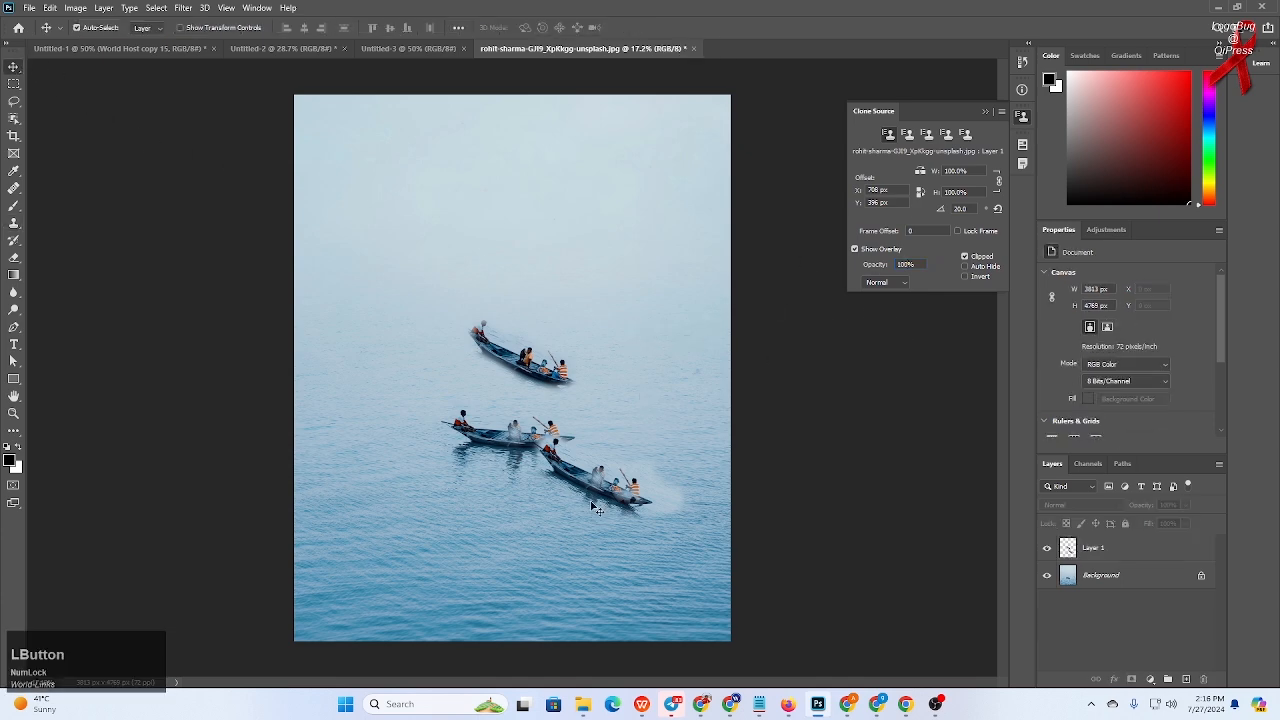
pyautogui.moveTo(596, 508); pyautogui.dragTo(616, 526)
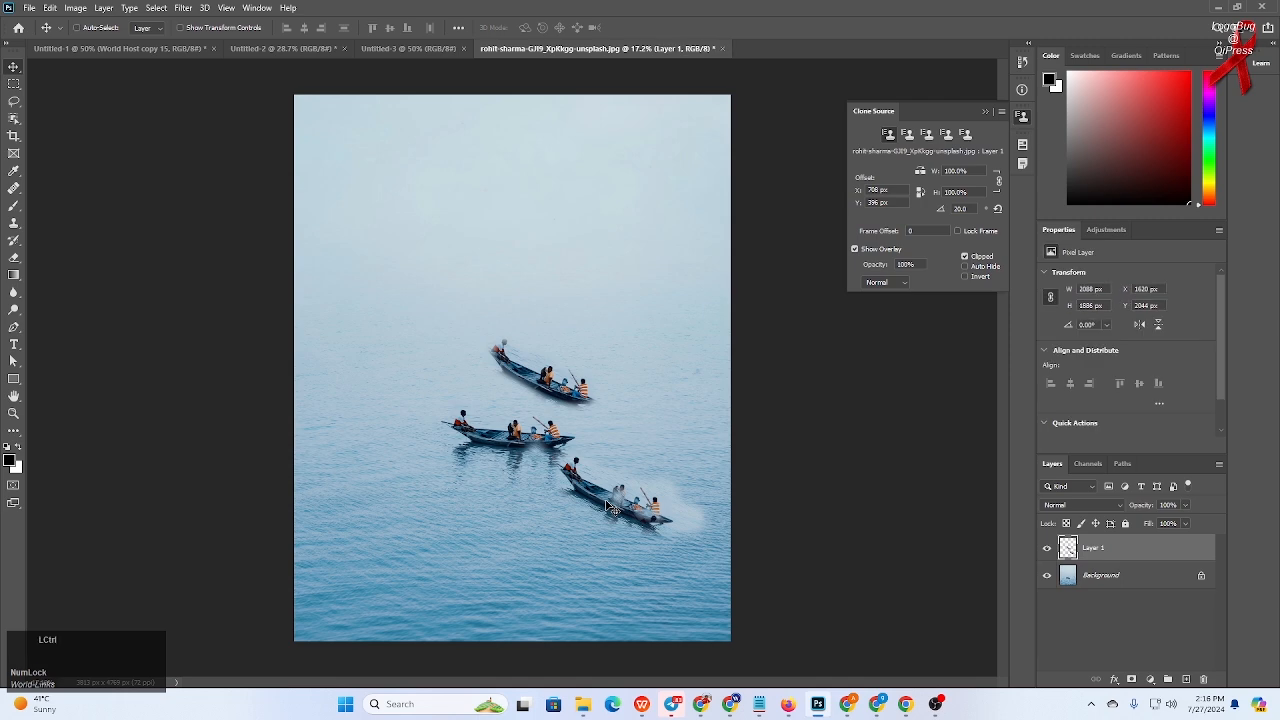
# - Undo the layer move and all the cloned boat copies, leaving only the original boat
pyautogui.hotkey('ctrl', 'z')
pyautogui.hotkey('ctrl', 'z')
pyautogui.hotkey('ctrl', 'z')
pyautogui.hotkey('ctrl', 'z')
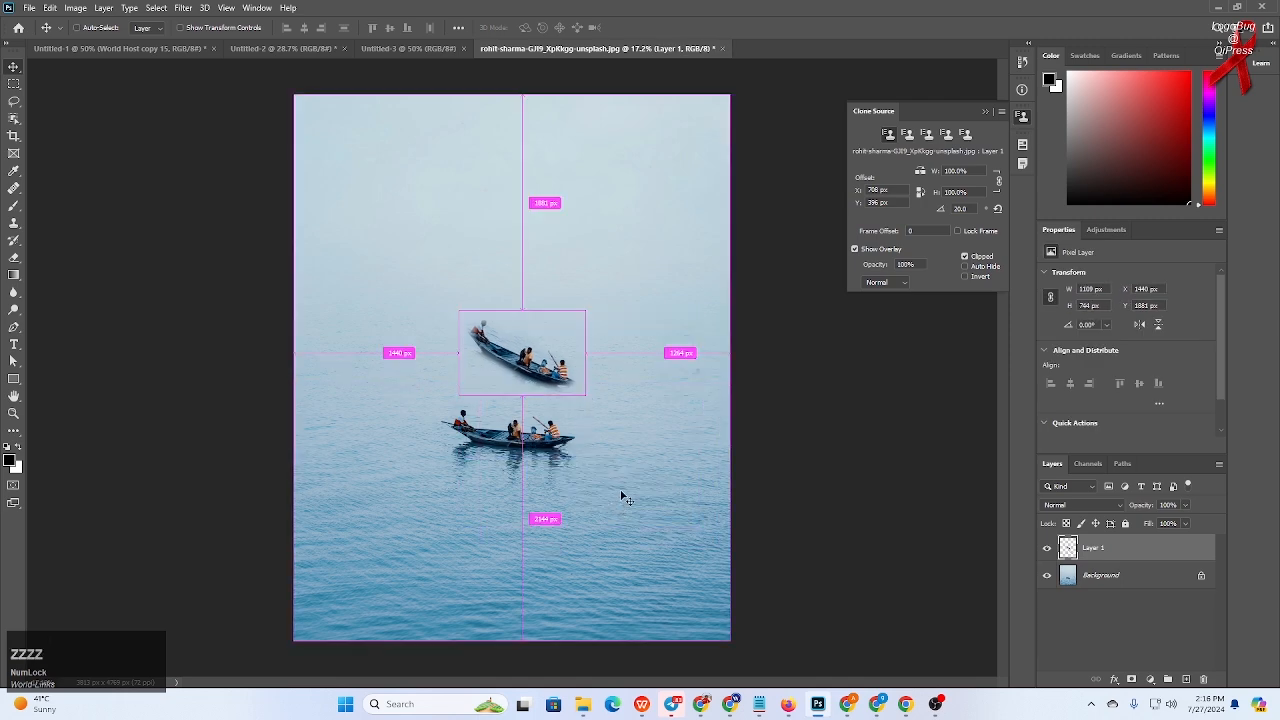
pyautogui.press('z')
pyautogui.hotkey('ctrl', 'z')
pyautogui.hotkey('ctrl', 'z')
pyautogui.hotkey('ctrl', 'z')
pyautogui.hotkey('ctrl', 'z')
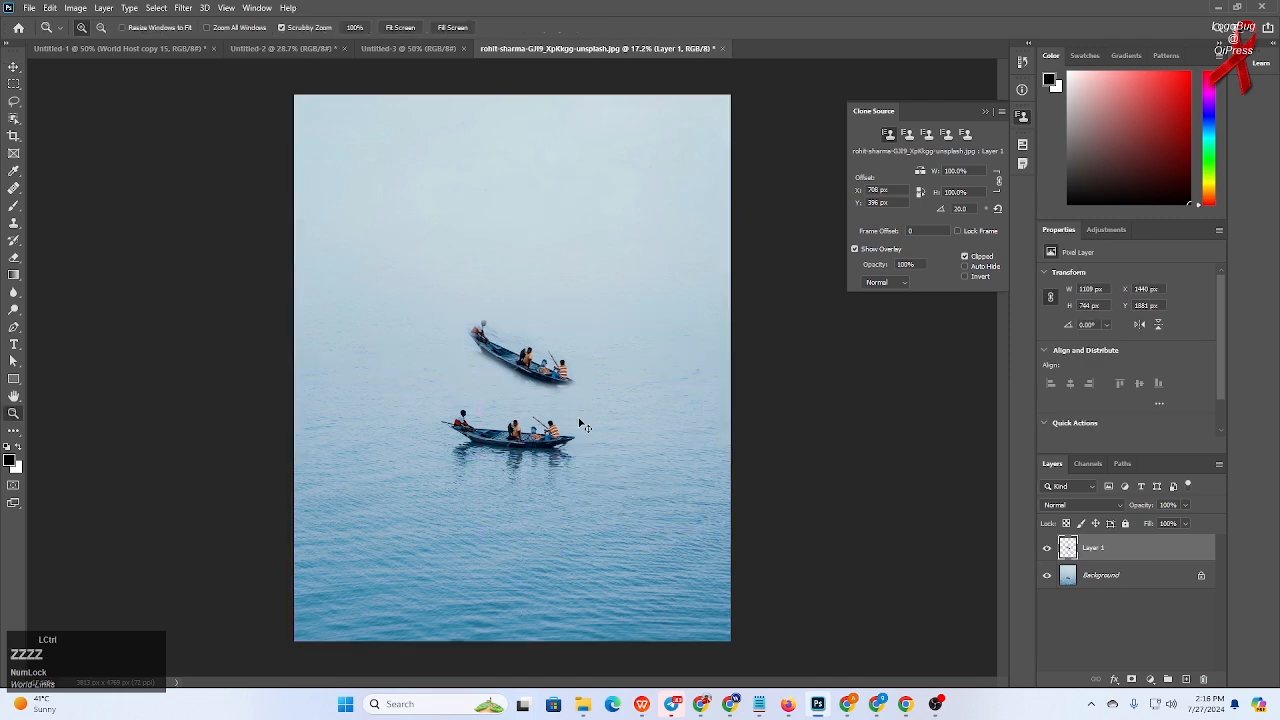
pyautogui.hotkey('ctrl', 'z')
pyautogui.click(546, 376)
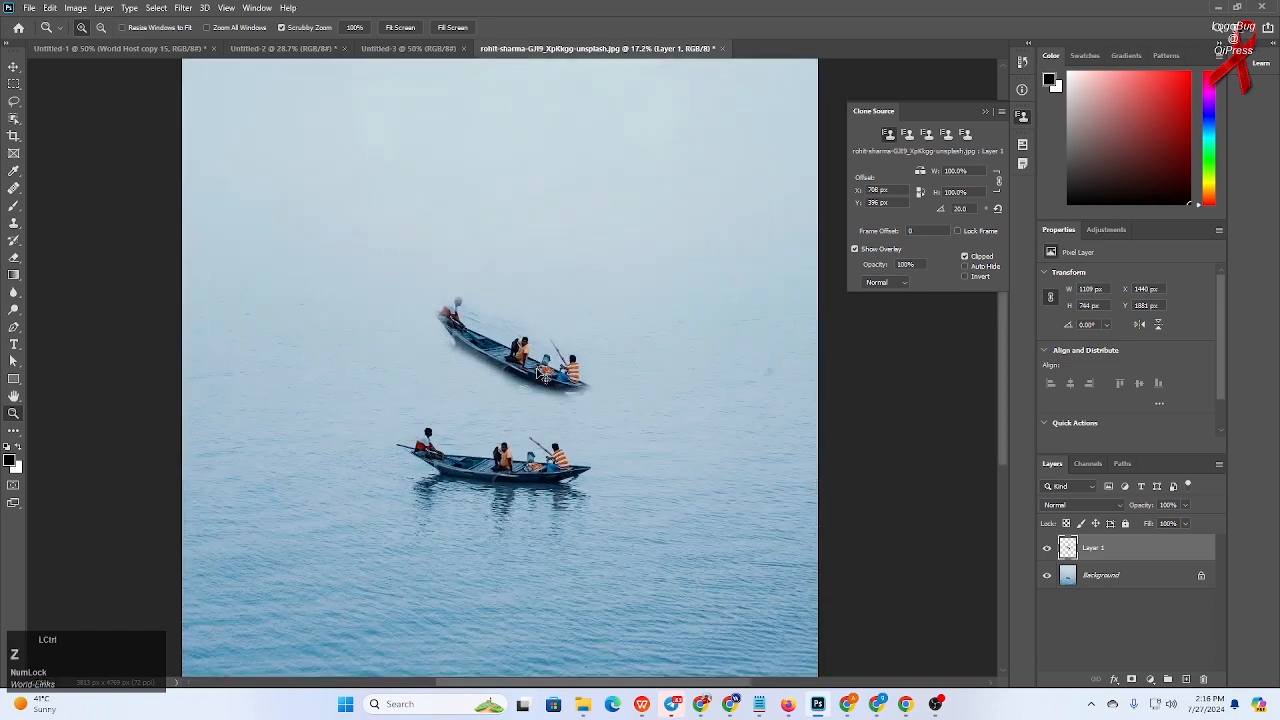
pyautogui.scroll(-2, 580, 434)
pyautogui.scroll(1, 580, 434)
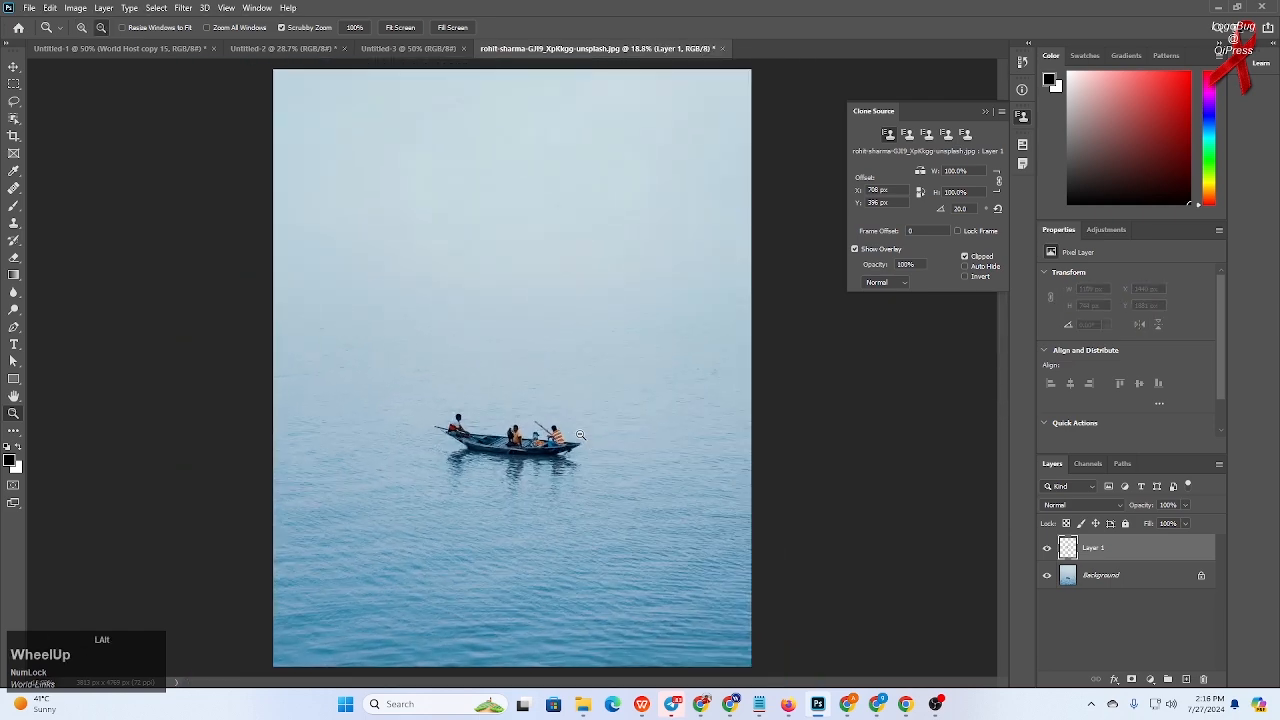
# - Open the hd-aspect flower landscape image from the Wallpapers folder by dropping it into the editor
pyautogui.click(13, 66)
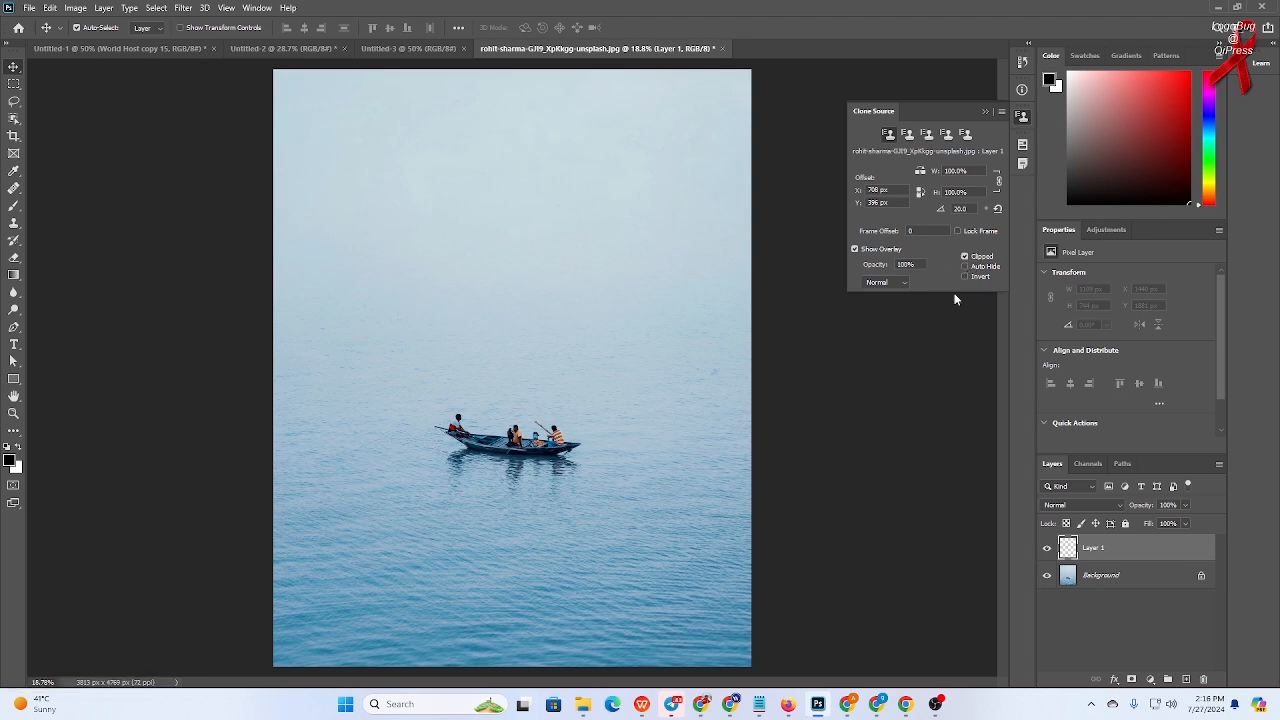
pyautogui.scroll(1, 900, 280)
pyautogui.click(583, 704)
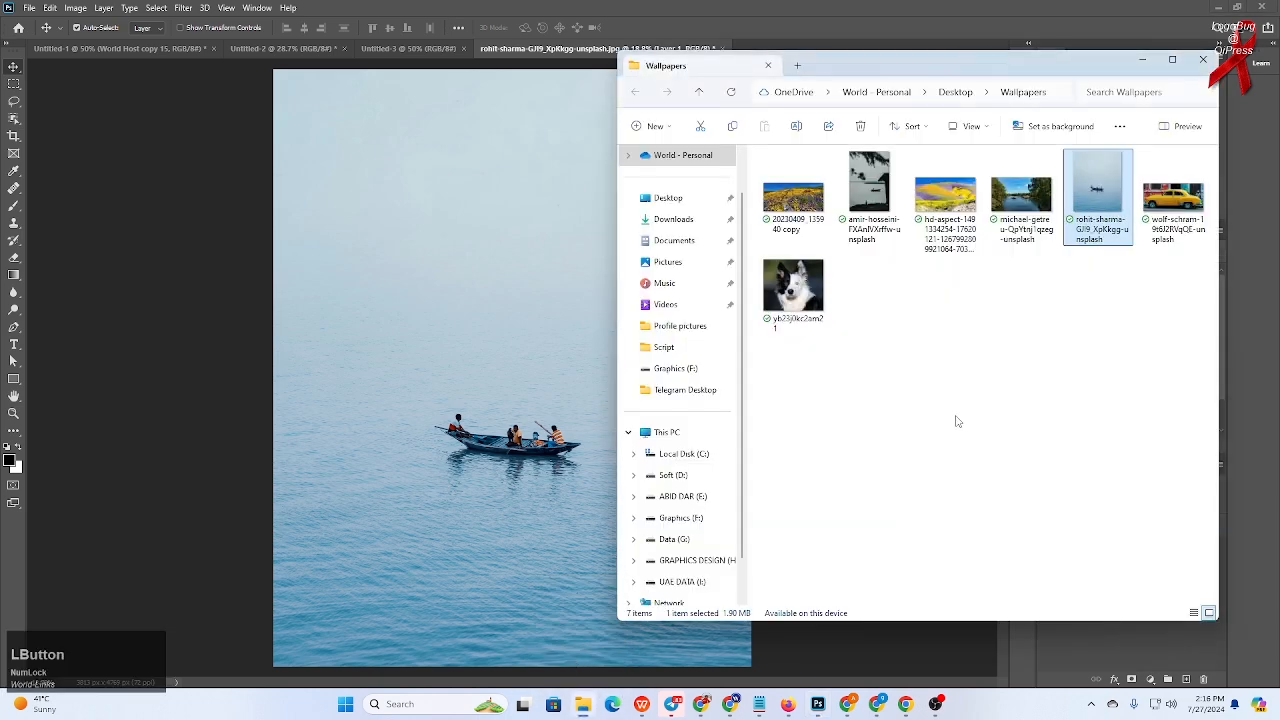
pyautogui.click(955, 422)
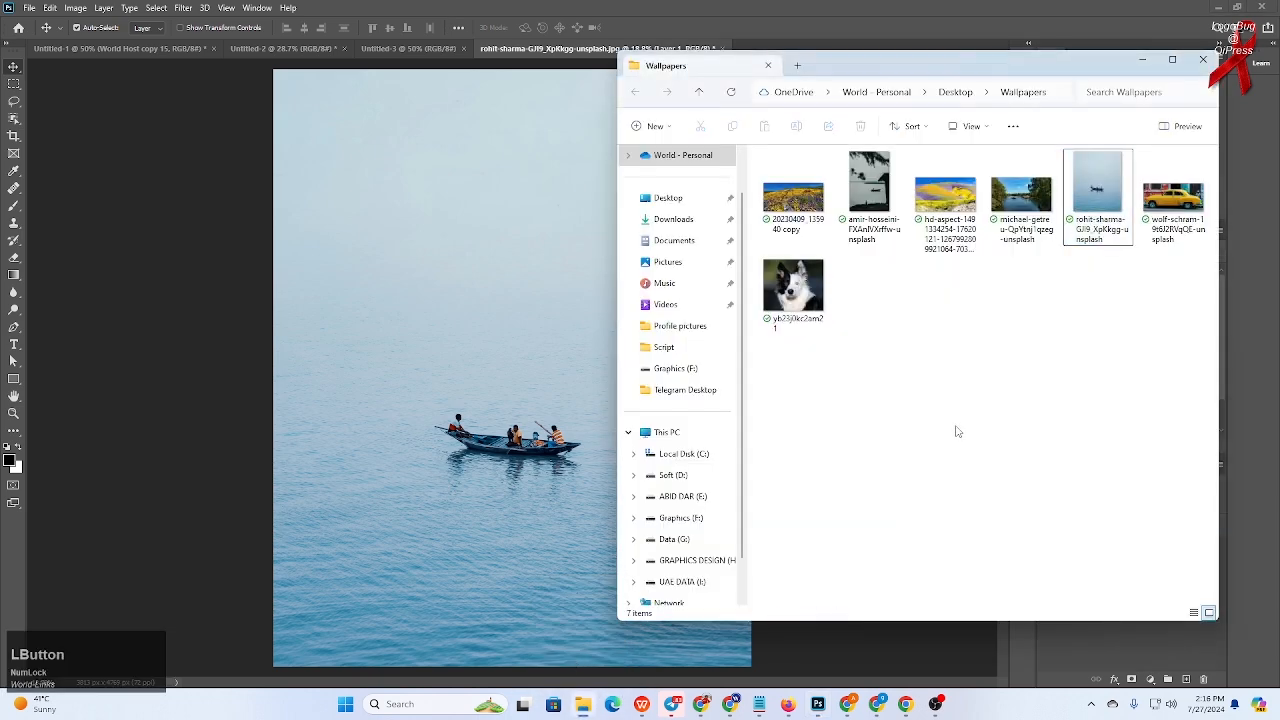
pyautogui.click(953, 212)
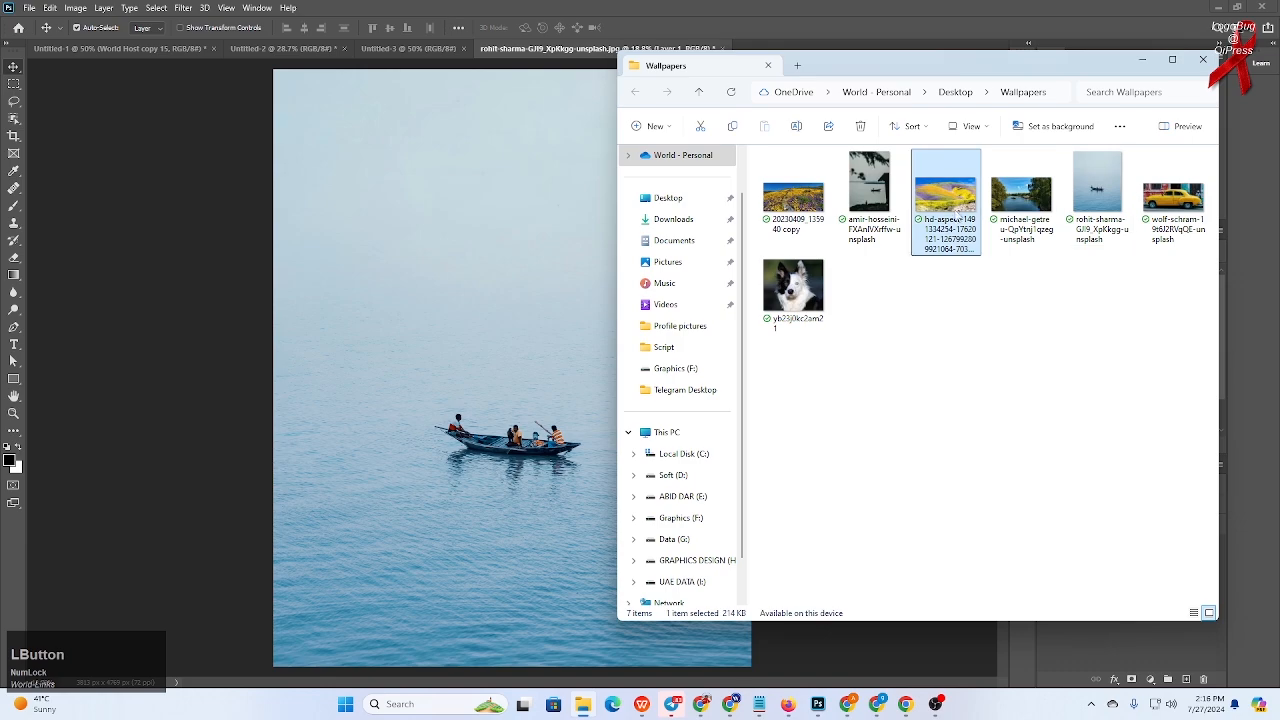
pyautogui.moveTo(922, 60); pyautogui.dragTo(940, 137)
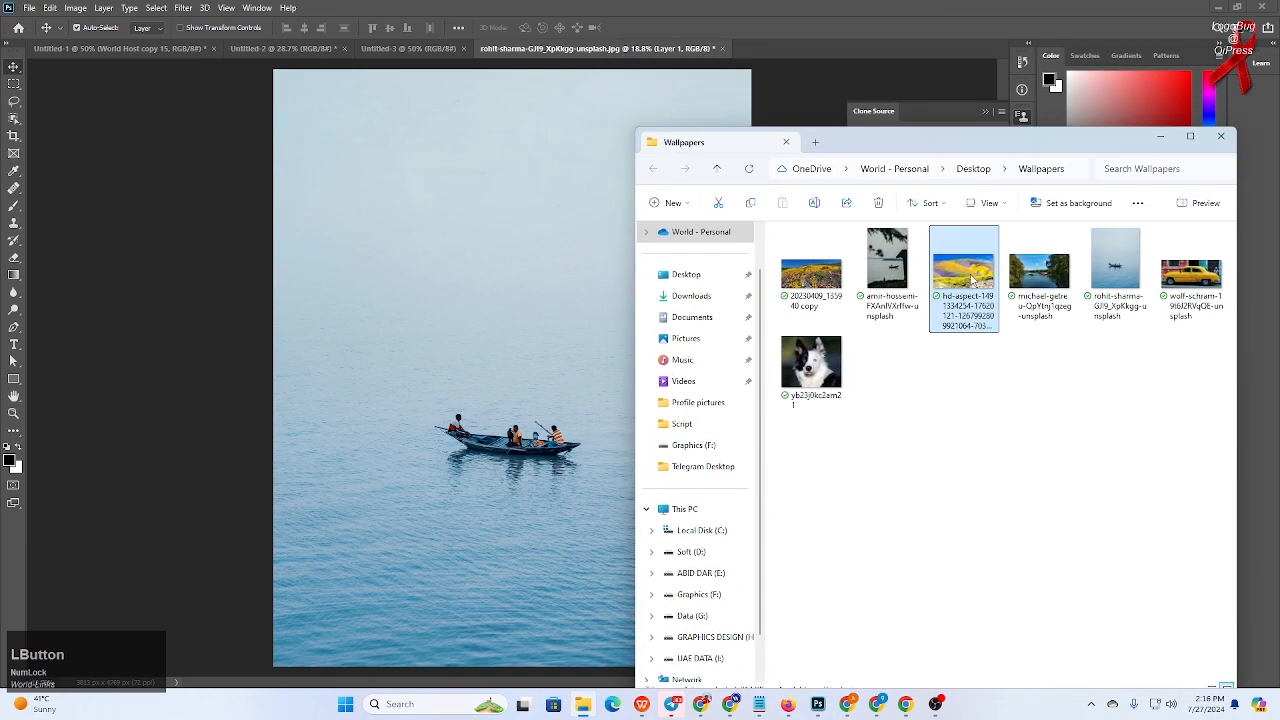
pyautogui.moveTo(797, 45); pyautogui.dragTo(794, 47)
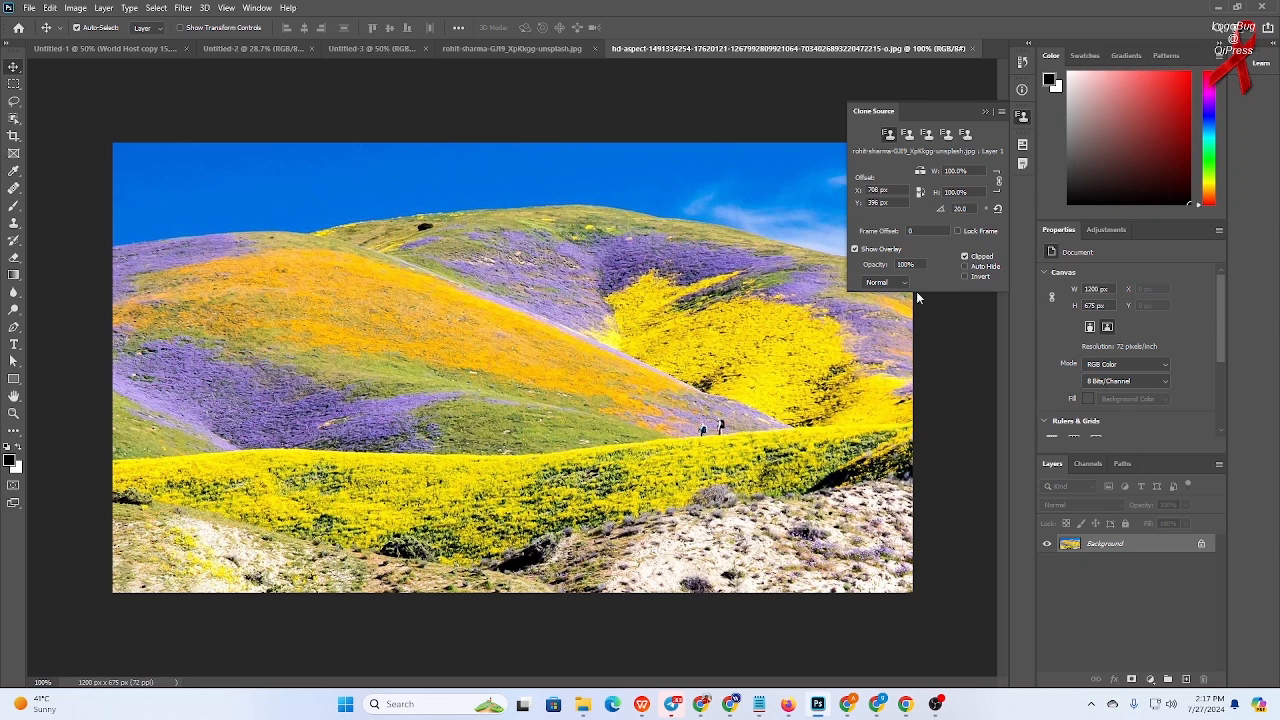
# - Add a new empty layer above the landscape and set the Clone Stamp to sample All Layers
pyautogui.click(984, 111)
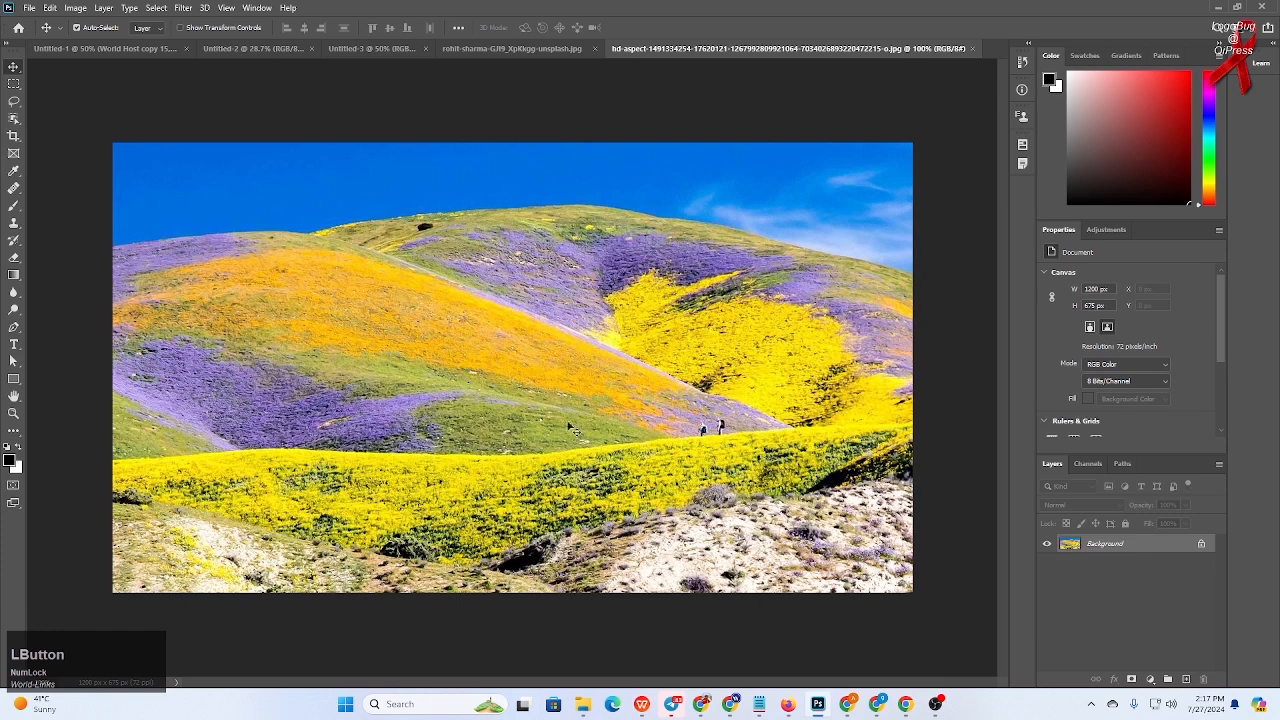
pyautogui.click(14, 224)
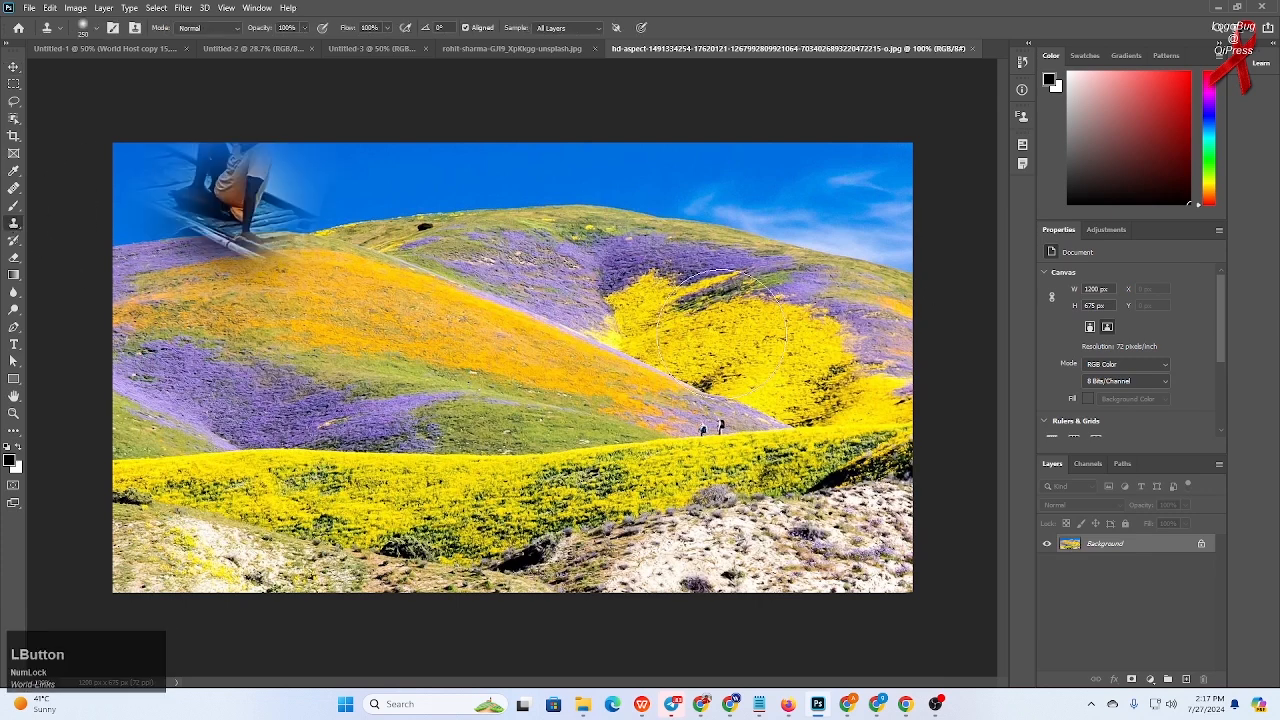
pyautogui.click(1186, 679)
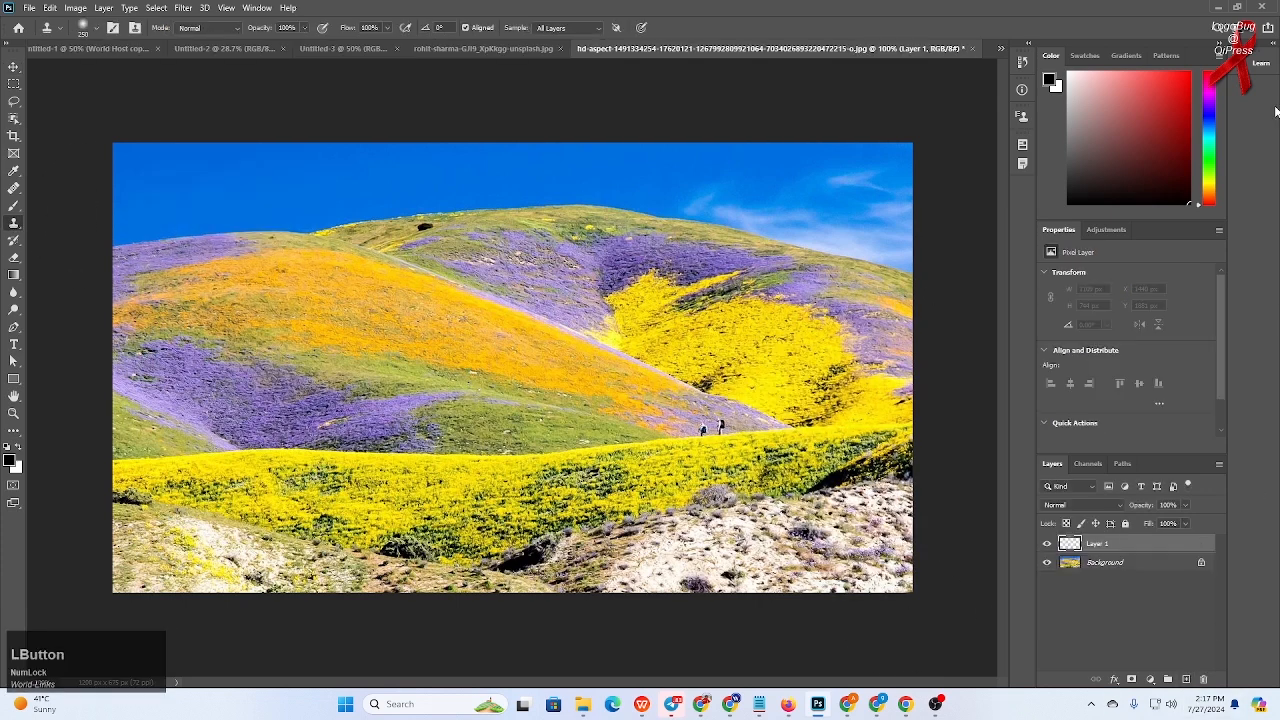
pyautogui.click(555, 28)
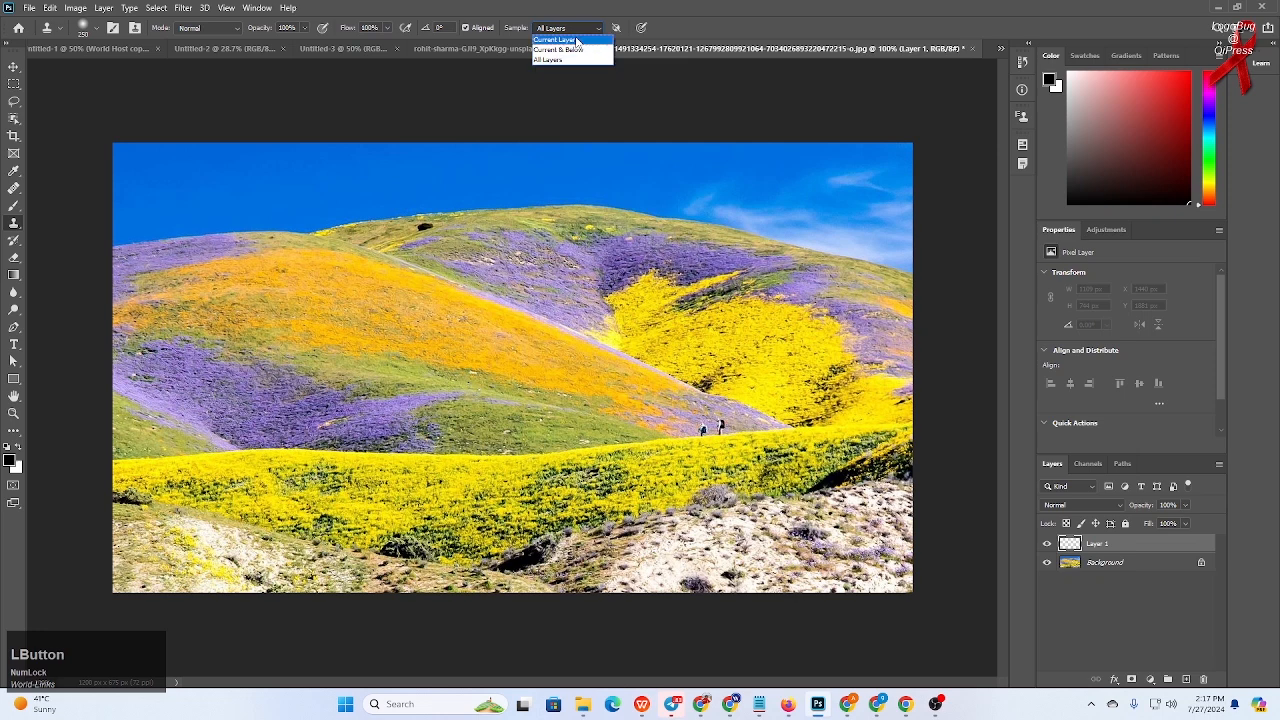
pyautogui.click(559, 58)
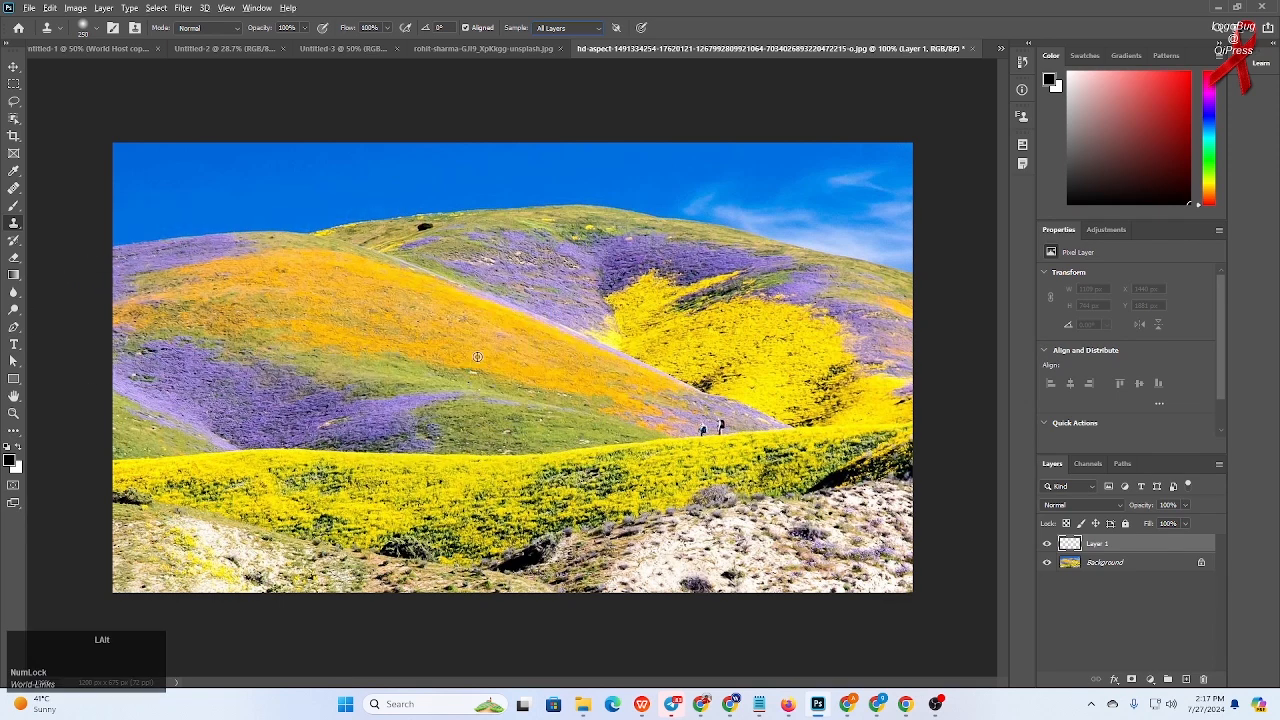
# - Shrink the Clone Stamp brush and clone a purple flower stripe diagonally across the orange slope
pyautogui.keyDown('alt'); pyautogui.click(470, 348); pyautogui.keyUp('alt')
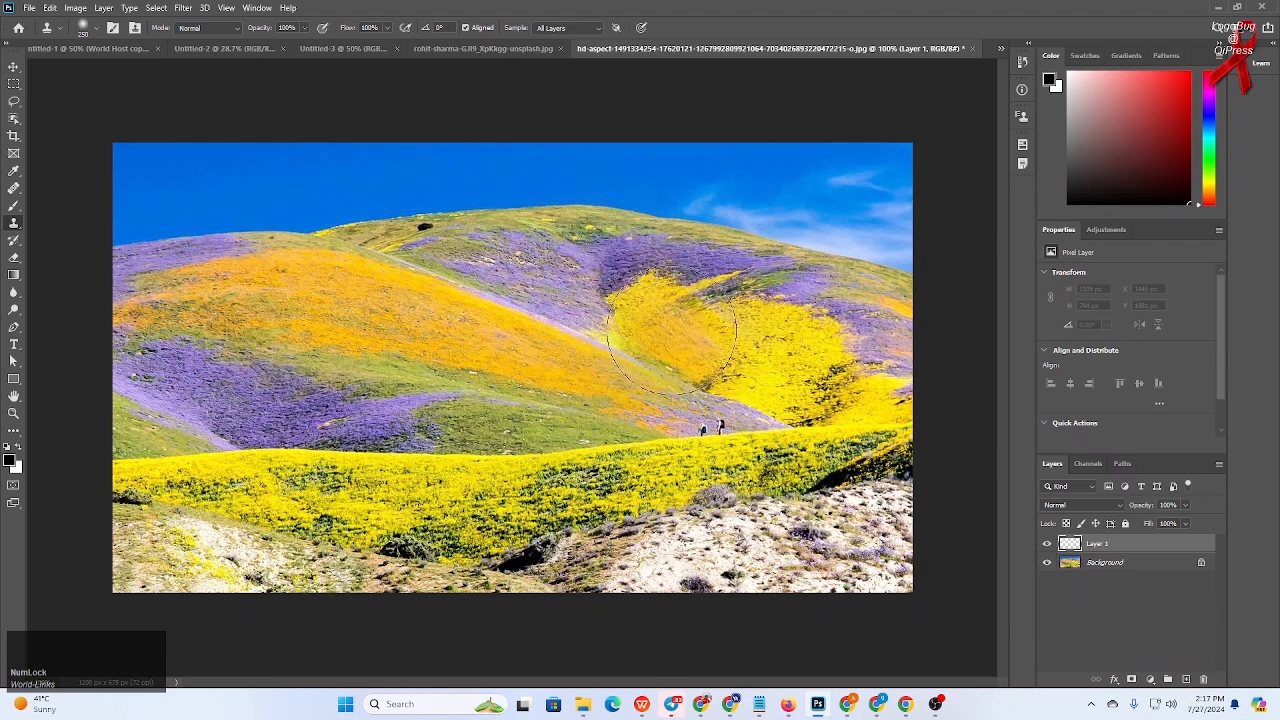
pyautogui.press('[')
pyautogui.press('[')
pyautogui.press('[')
pyautogui.press('[')
pyautogui.press('[')
pyautogui.press('[')
pyautogui.press('[')
pyautogui.press('[')
pyautogui.press('[')
pyautogui.press('[')
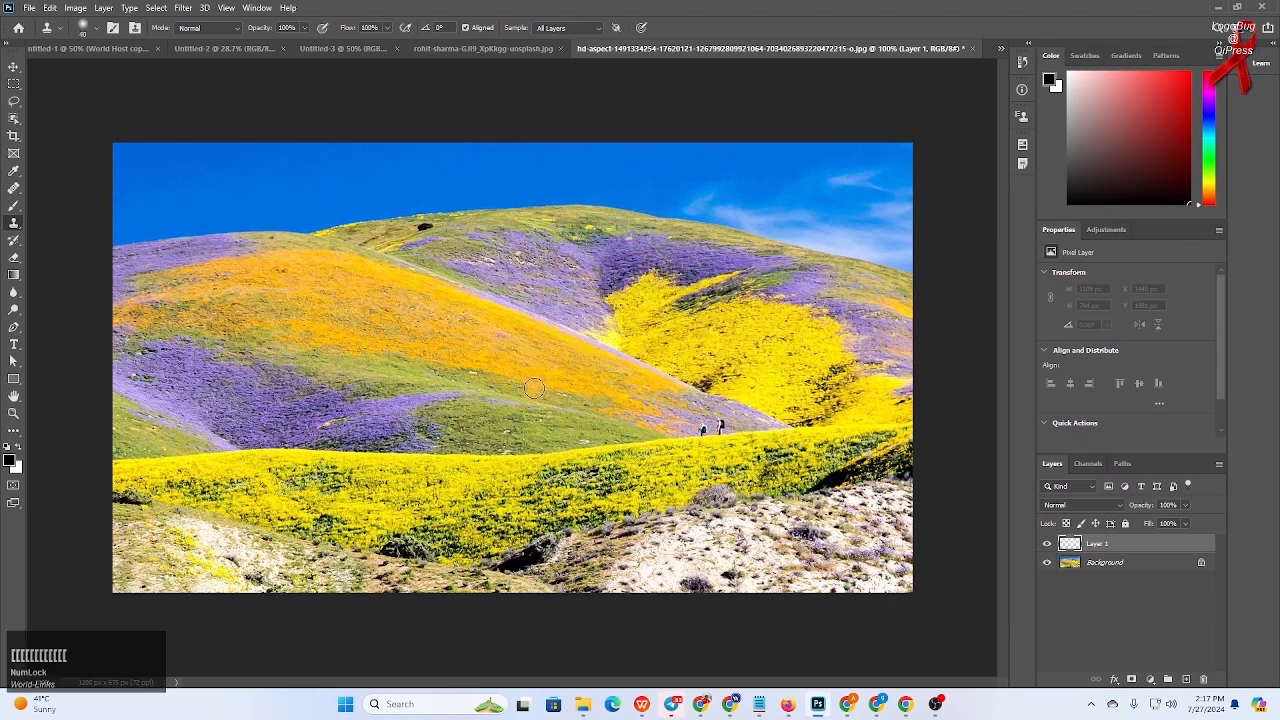
pyautogui.click(530, 424)
pyautogui.scroll(1, 500, 374)
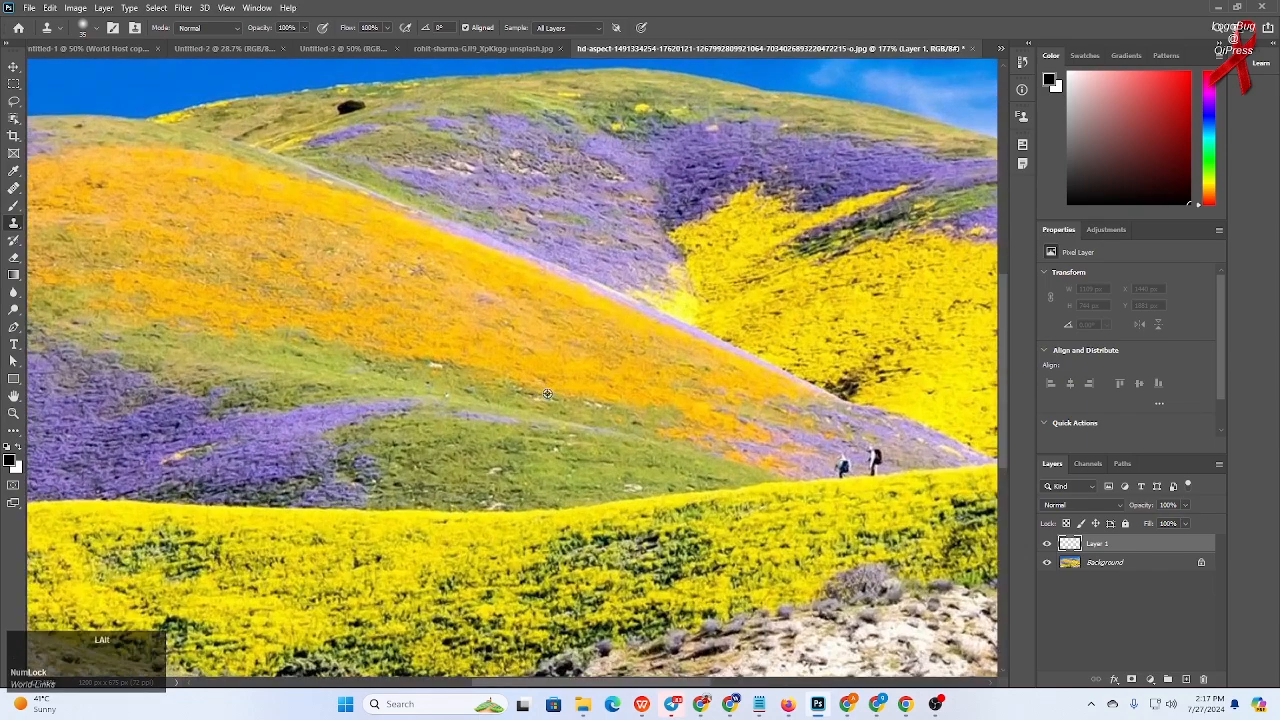
pyautogui.scroll(1, 547, 393)
pyautogui.scroll(-1, 547, 393)
pyautogui.scroll(-1, 547, 393)
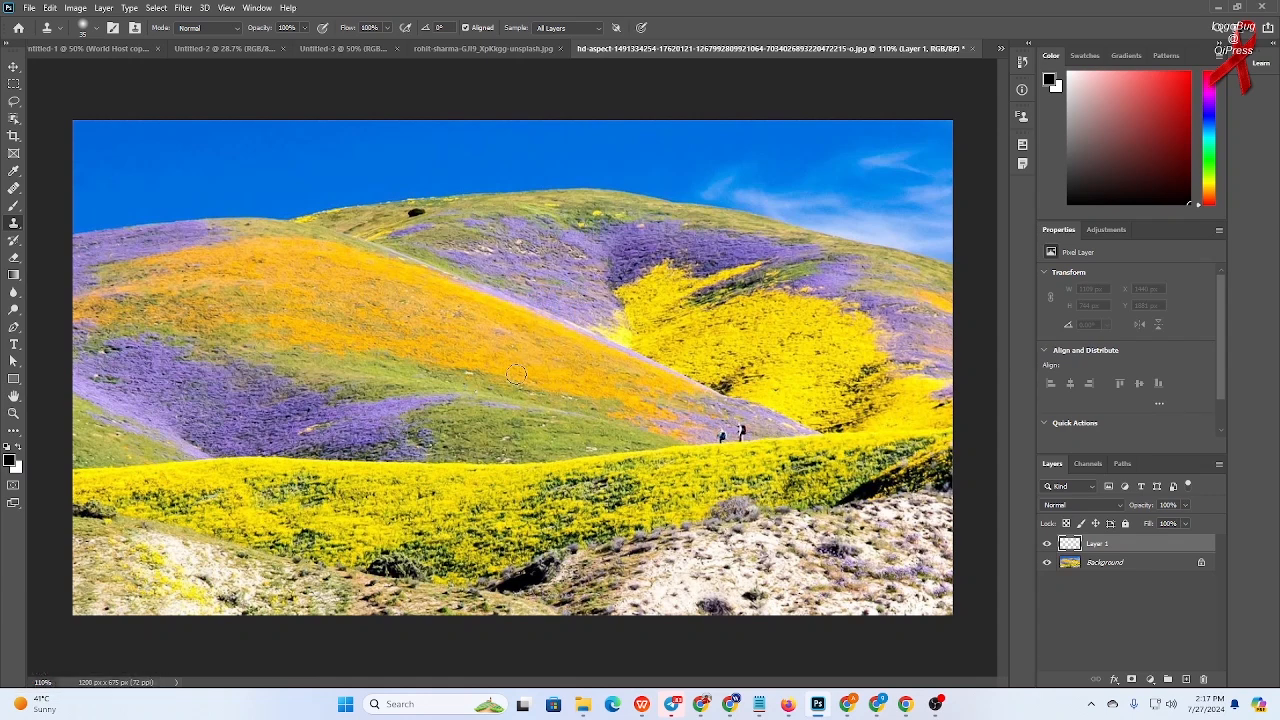
pyautogui.press('alt')
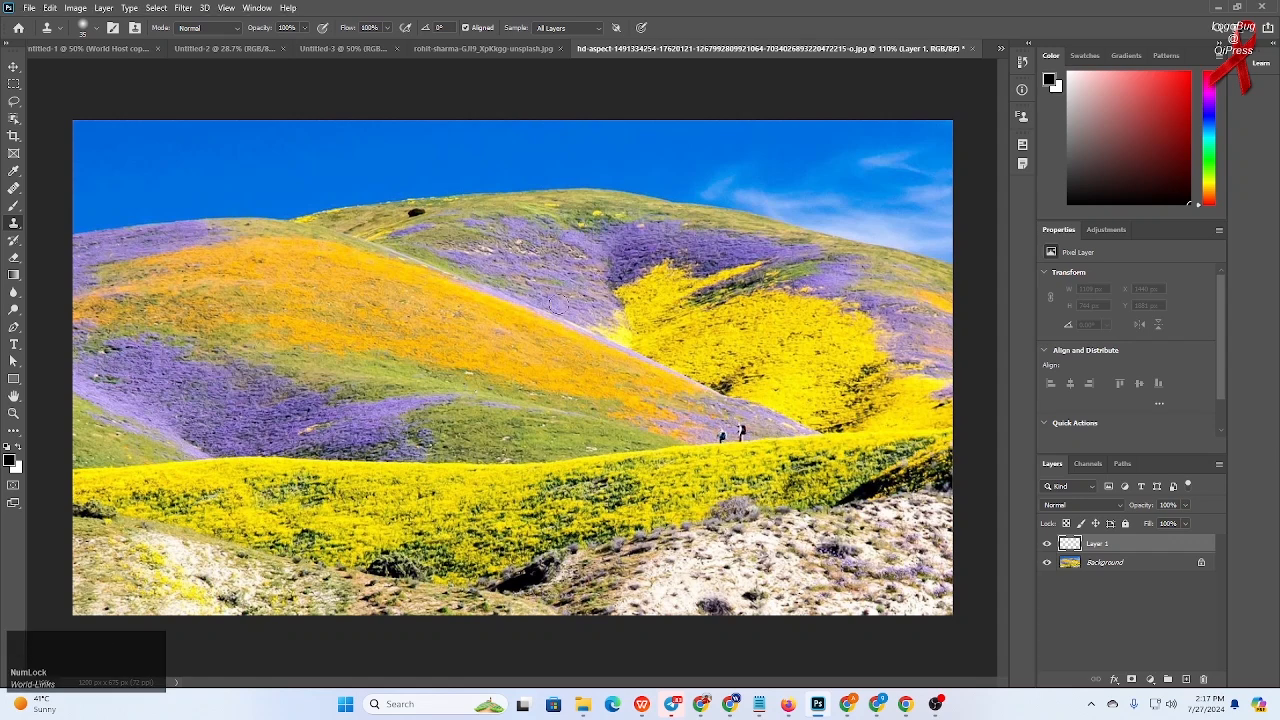
pyautogui.moveTo(578, 346)
pyautogui.mouseDown()
pyautogui.moveTo(463, 292)
pyautogui.moveTo(554, 326)
pyautogui.moveTo(470, 297)
pyautogui.moveTo(515, 338)
pyautogui.moveTo(461, 299)
pyautogui.moveTo(472, 319)
pyautogui.moveTo(561, 355)
pyautogui.mouseUp()
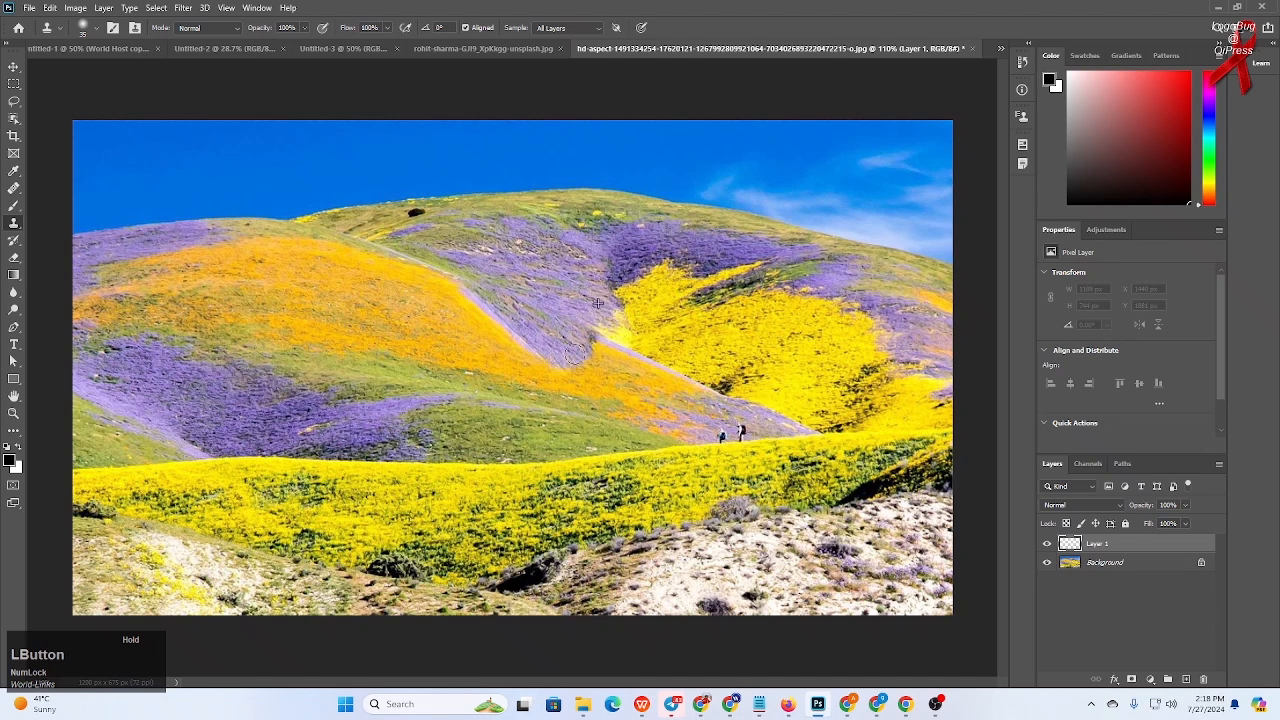
pyautogui.click(520, 310)
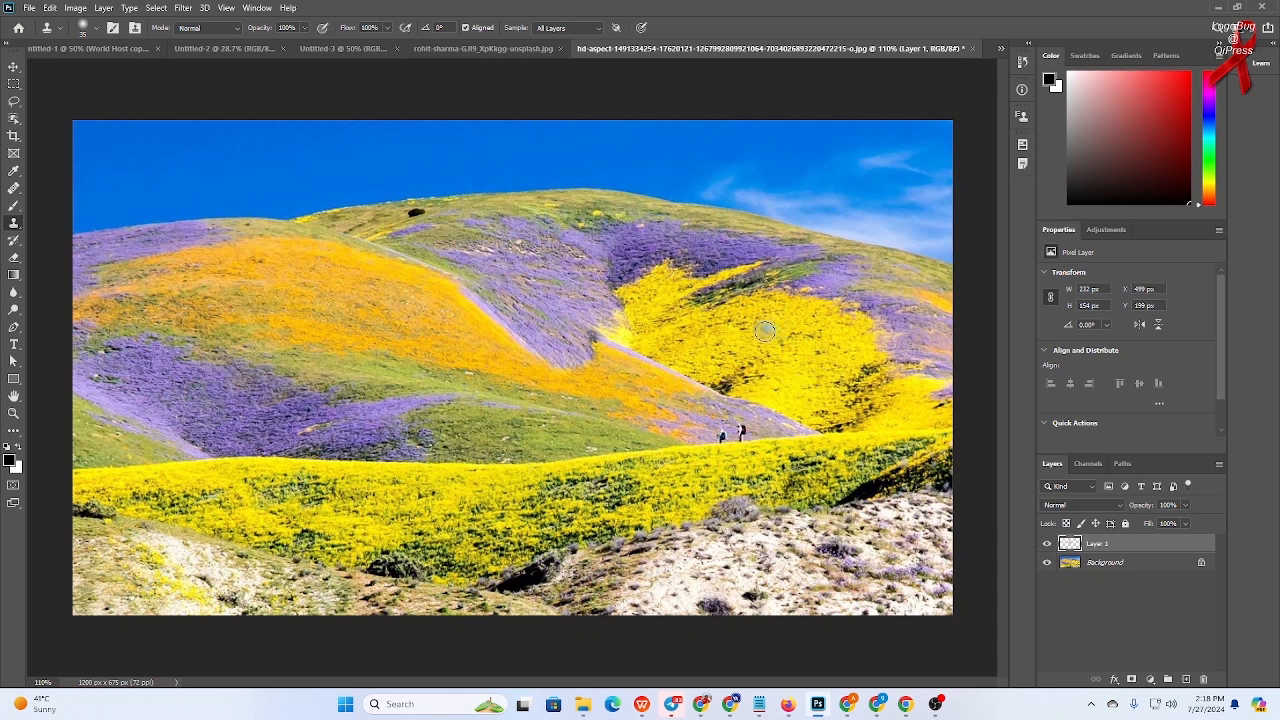
# - Sample the yellow flowers on the right hill and paint them over the purple patch at the lower left
pyautogui.keyDown('alt'); pyautogui.click(765, 331); pyautogui.keyUp('alt')
pyautogui.moveTo(150, 405)
pyautogui.mouseDown()
pyautogui.moveTo(228, 388)
pyautogui.moveTo(106, 406)
pyautogui.moveTo(158, 396)
pyautogui.moveTo(86, 387)
pyautogui.moveTo(130, 373)
pyautogui.moveTo(86, 387)
pyautogui.moveTo(148, 388)
pyautogui.moveTo(170, 399)
pyautogui.moveTo(152, 427)
pyautogui.moveTo(204, 433)
pyautogui.moveTo(169, 431)
pyautogui.moveTo(198, 413)
pyautogui.moveTo(167, 435)
pyautogui.moveTo(220, 430)
pyautogui.moveTo(208, 441)
pyautogui.moveTo(236, 446)
pyautogui.moveTo(66, 458)
pyautogui.moveTo(143, 445)
pyautogui.moveTo(77, 438)
pyautogui.moveTo(143, 441)
pyautogui.moveTo(69, 419)
pyautogui.moveTo(139, 437)
pyautogui.moveTo(77, 395)
pyautogui.moveTo(162, 435)
pyautogui.mouseUp()
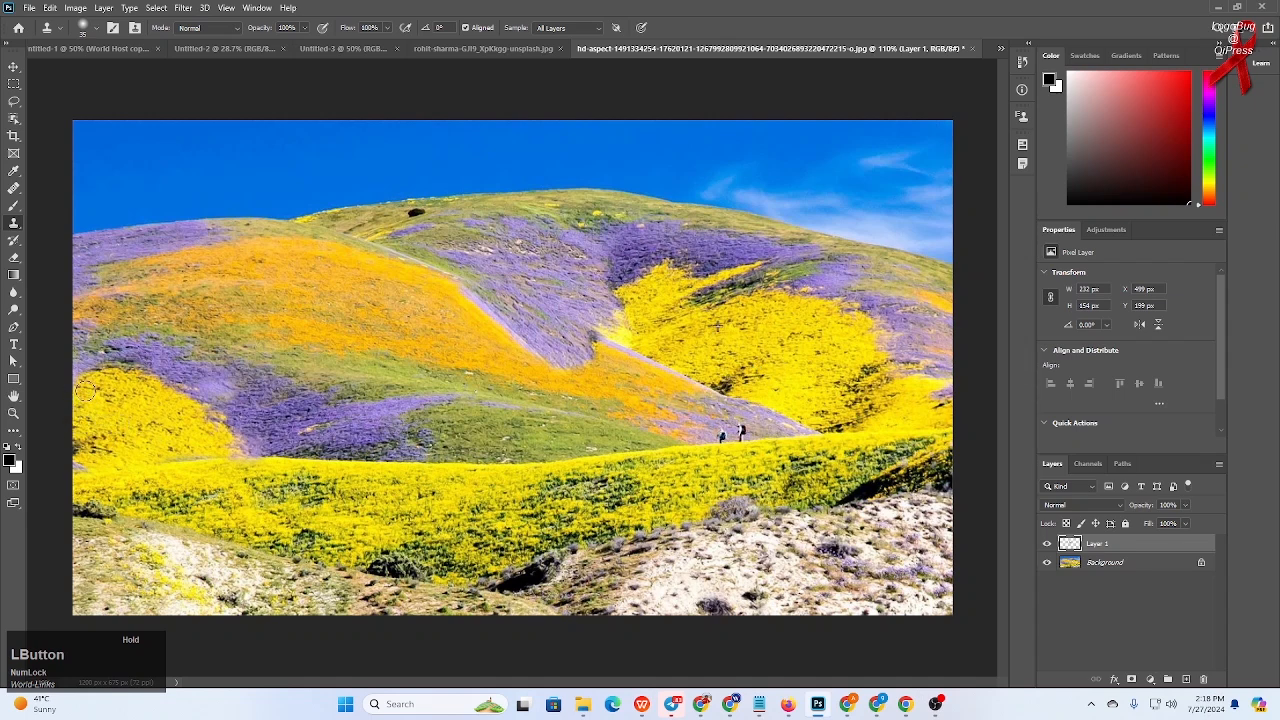
pyautogui.moveTo(86, 391)
pyautogui.mouseDown()
pyautogui.moveTo(76, 384)
pyautogui.moveTo(120, 407)
pyautogui.moveTo(53, 386)
pyautogui.mouseUp()
# - Hide the background and erase stray edges of the cloned patches on Layer 1, then show the background
pyautogui.click(1047, 562)
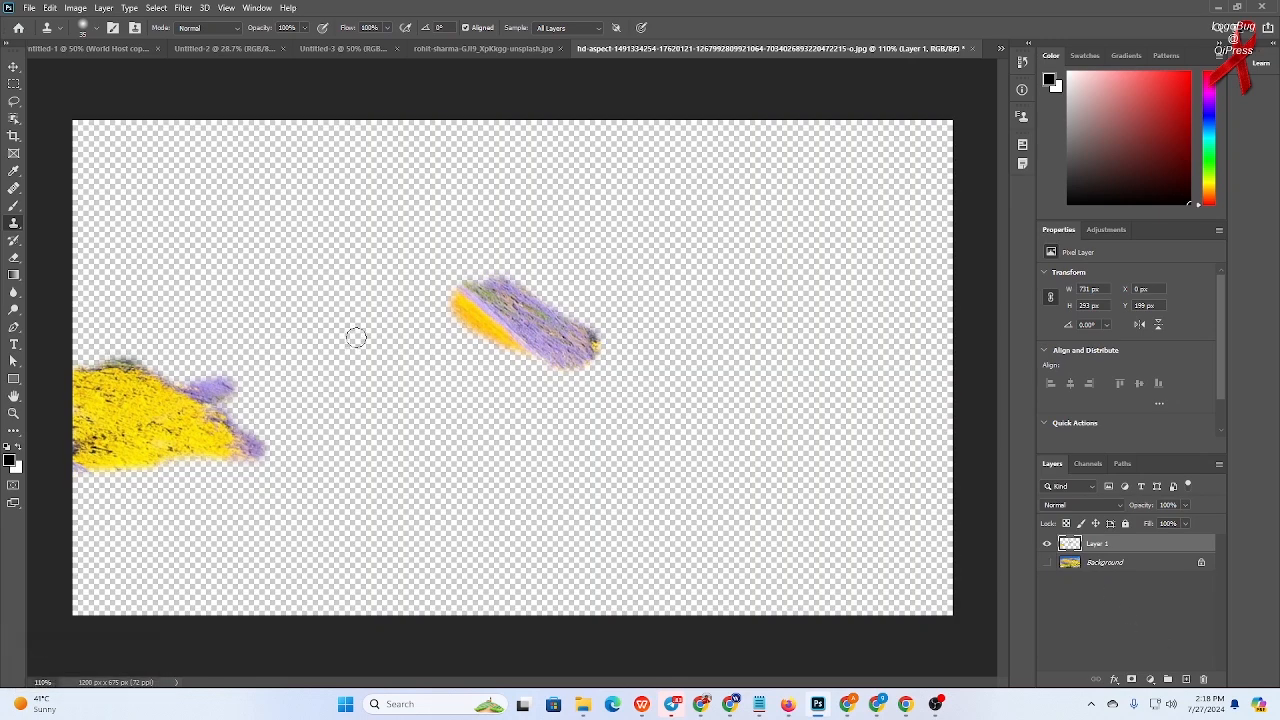
pyautogui.click(12, 258)
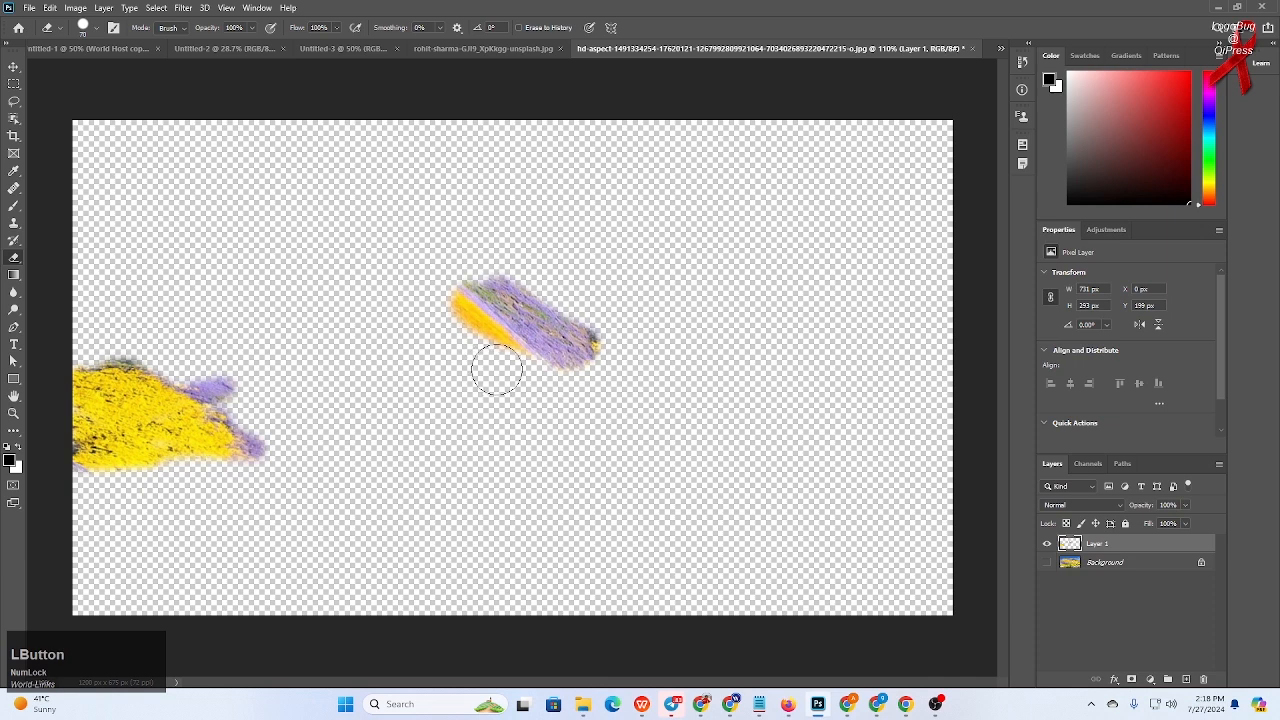
pyautogui.moveTo(497, 369)
pyautogui.mouseDown()
pyautogui.moveTo(444, 319)
pyautogui.moveTo(506, 366)
pyautogui.moveTo(440, 311)
pyautogui.moveTo(507, 370)
pyautogui.moveTo(609, 323)
pyautogui.mouseUp()
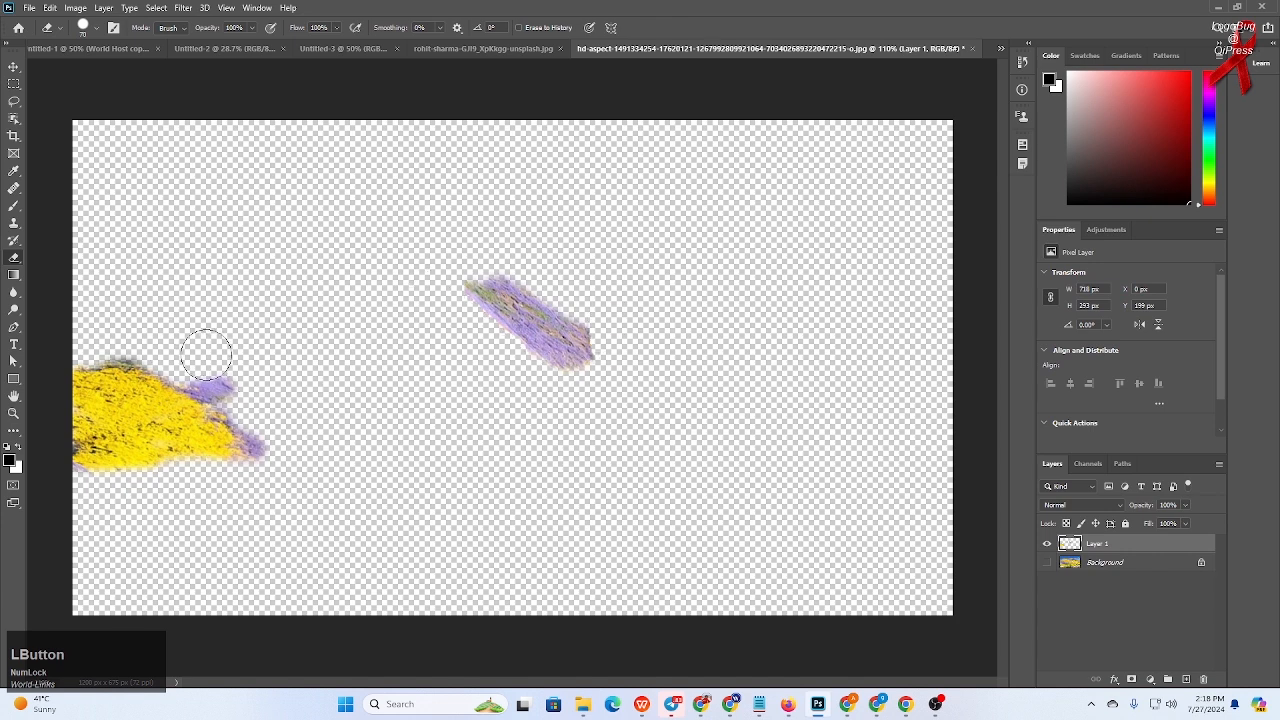
pyautogui.moveTo(215, 365)
pyautogui.mouseDown()
pyautogui.moveTo(245, 388)
pyautogui.moveTo(201, 366)
pyautogui.moveTo(254, 406)
pyautogui.moveTo(273, 442)
pyautogui.moveTo(208, 360)
pyautogui.moveTo(106, 334)
pyautogui.moveTo(157, 346)
pyautogui.moveTo(102, 342)
pyautogui.mouseUp()
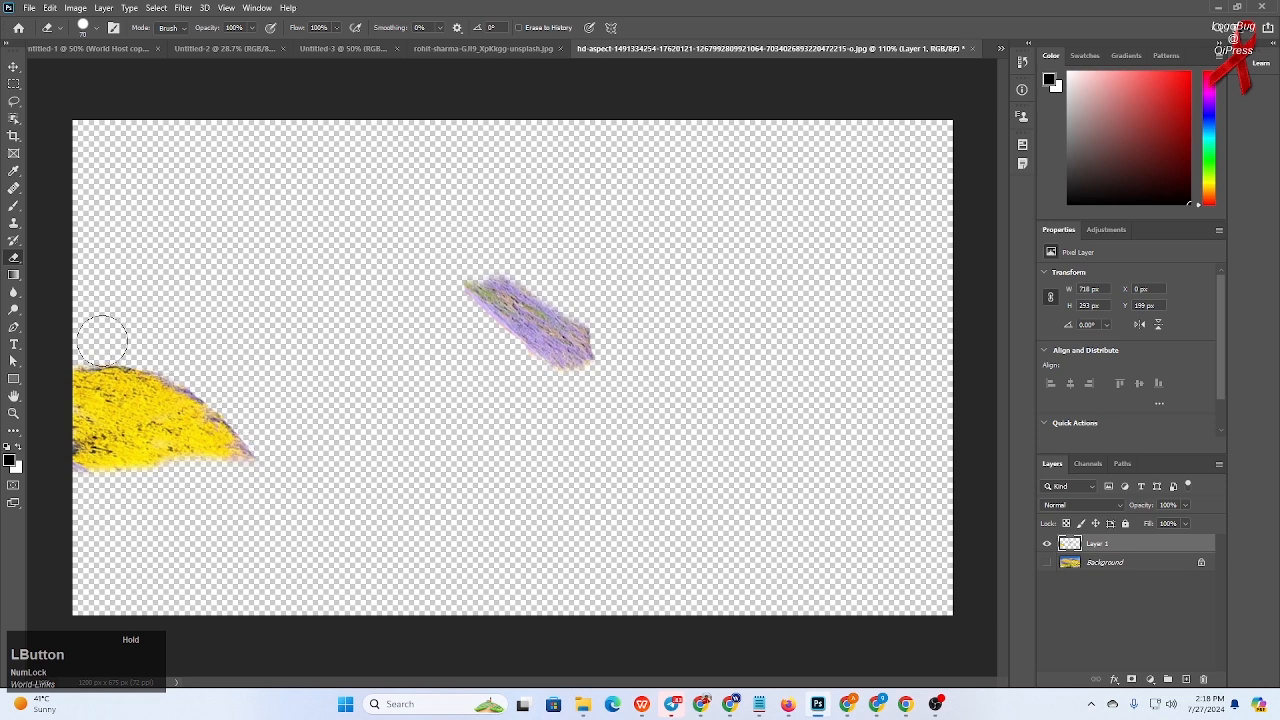
pyautogui.click(1046, 562)
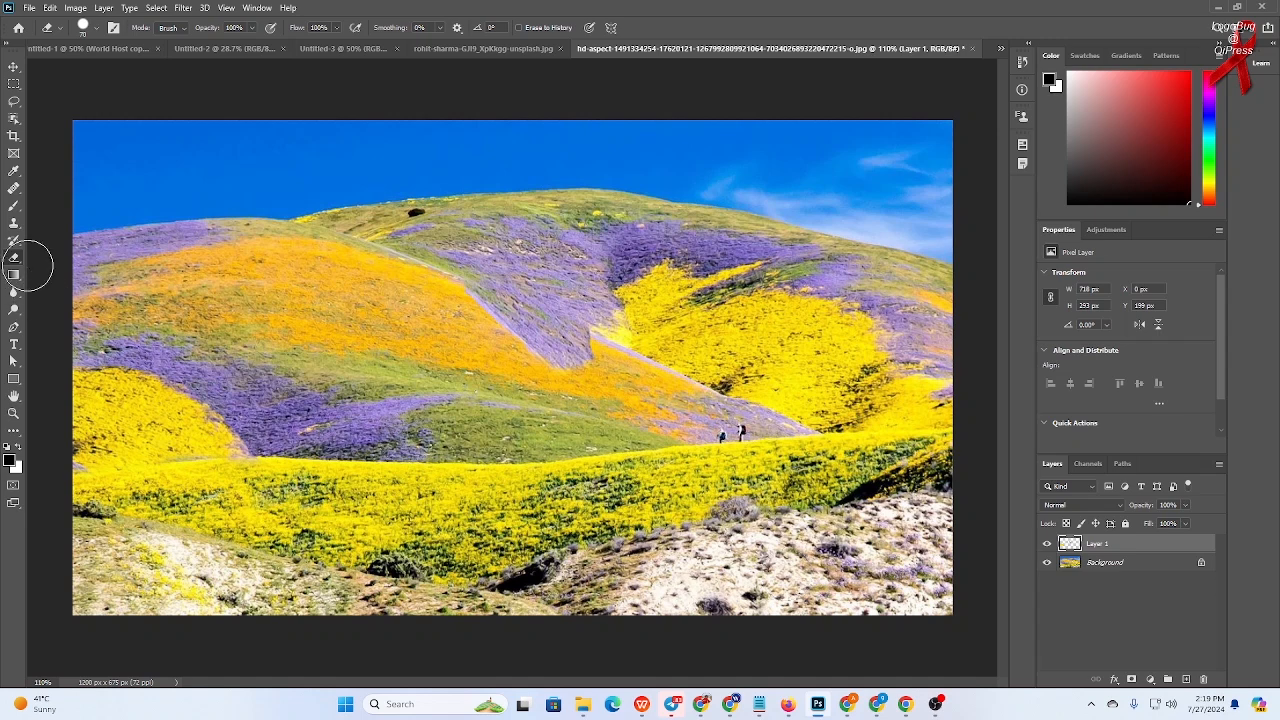
# - Clone sky onto the yellow hillside with the Clone Stamp in two strokes
pyautogui.click(14, 223)
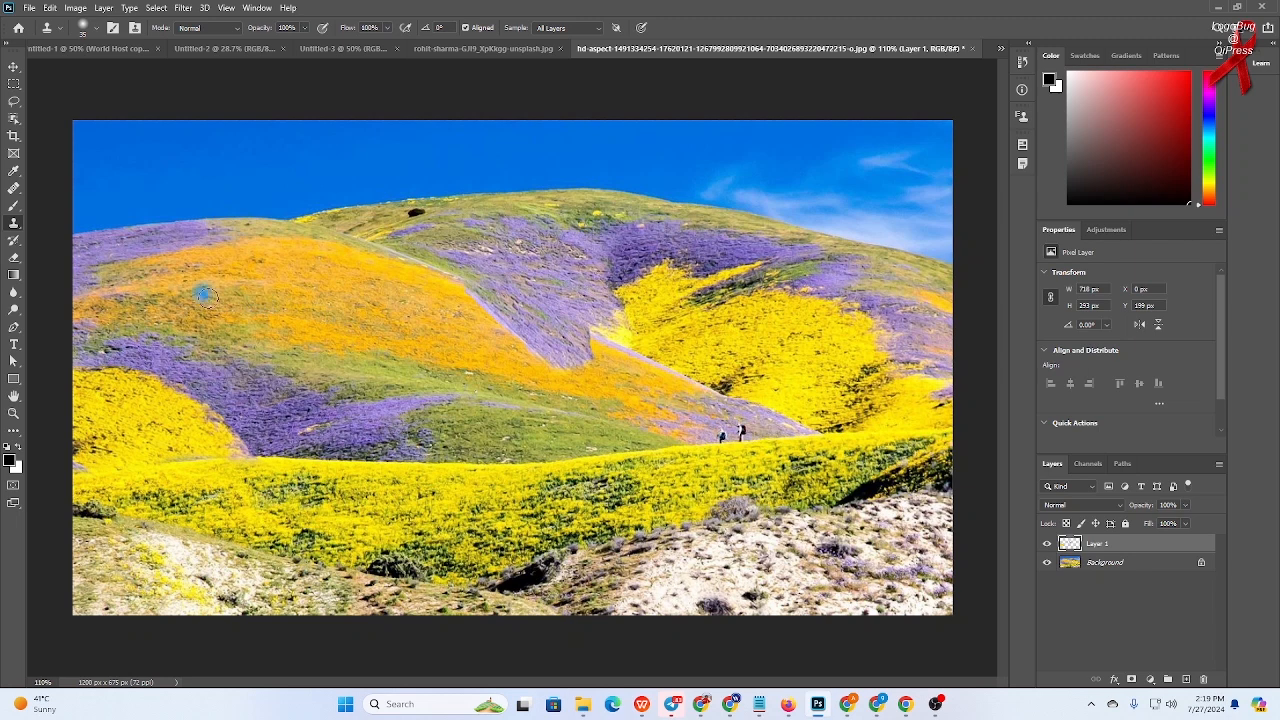
pyautogui.keyDown('alt'); pyautogui.click(228, 298); pyautogui.keyUp('alt')
pyautogui.moveTo(358, 345)
pyautogui.mouseDown()
pyautogui.moveTo(422, 349)
pyautogui.moveTo(450, 333)
pyautogui.moveTo(437, 339)
pyautogui.moveTo(515, 363)
pyautogui.moveTo(597, 311)
pyautogui.moveTo(607, 350)
pyautogui.moveTo(650, 321)
pyautogui.moveTo(744, 332)
pyautogui.moveTo(752, 311)
pyautogui.moveTo(895, 329)
pyautogui.moveTo(928, 368)
pyautogui.moveTo(766, 383)
pyautogui.moveTo(796, 375)
pyautogui.mouseUp()
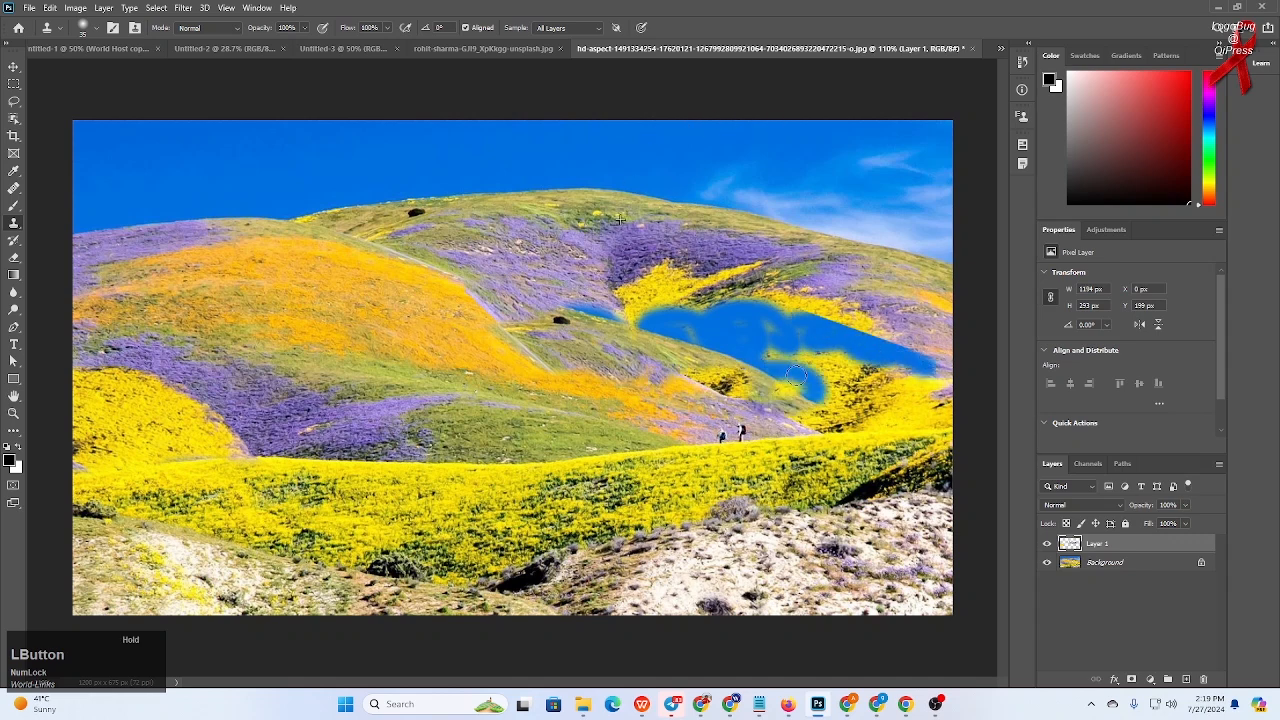
pyautogui.keyDown('alt'); pyautogui.click(338, 286); pyautogui.keyUp('alt')
pyautogui.moveTo(472, 390)
pyautogui.mouseDown()
pyautogui.moveTo(640, 402)
pyautogui.moveTo(800, 435)
pyautogui.moveTo(690, 492)
pyautogui.moveTo(812, 465)
pyautogui.moveTo(810, 488)
pyautogui.moveTo(800, 445)
pyautogui.moveTo(823, 403)
pyautogui.moveTo(748, 360)
pyautogui.moveTo(710, 357)
pyautogui.mouseUp()
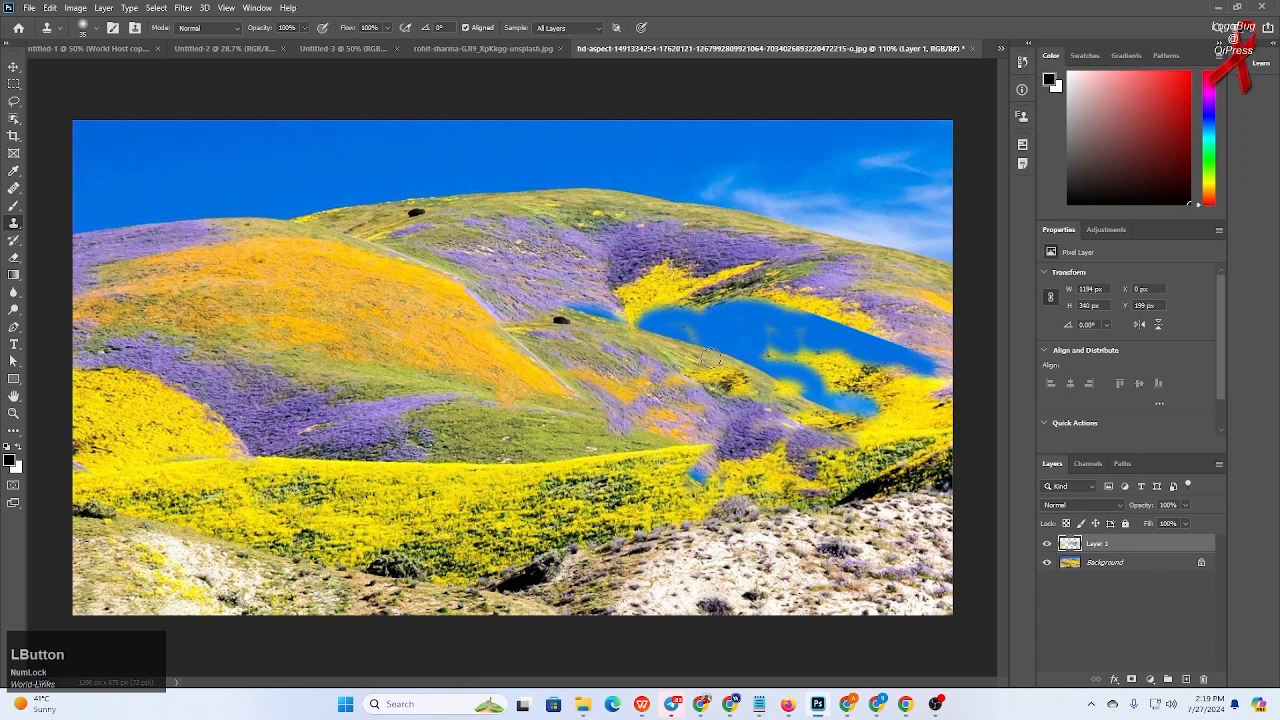
# - Undo the sky strokes and the last eraser stroke, then show the background layer again
pyautogui.hotkey('ctrl', 'z')
pyautogui.hotkey('ctrl', 'z')
pyautogui.hotkey('ctrl', 'z')
pyautogui.hotkey('ctrl', 'z')
pyautogui.hotkey('ctrl', 'z')
pyautogui.hotkey('ctrl', 'z')
pyautogui.hotkey('ctrl', 'z')
pyautogui.hotkey('ctrl', 'z')
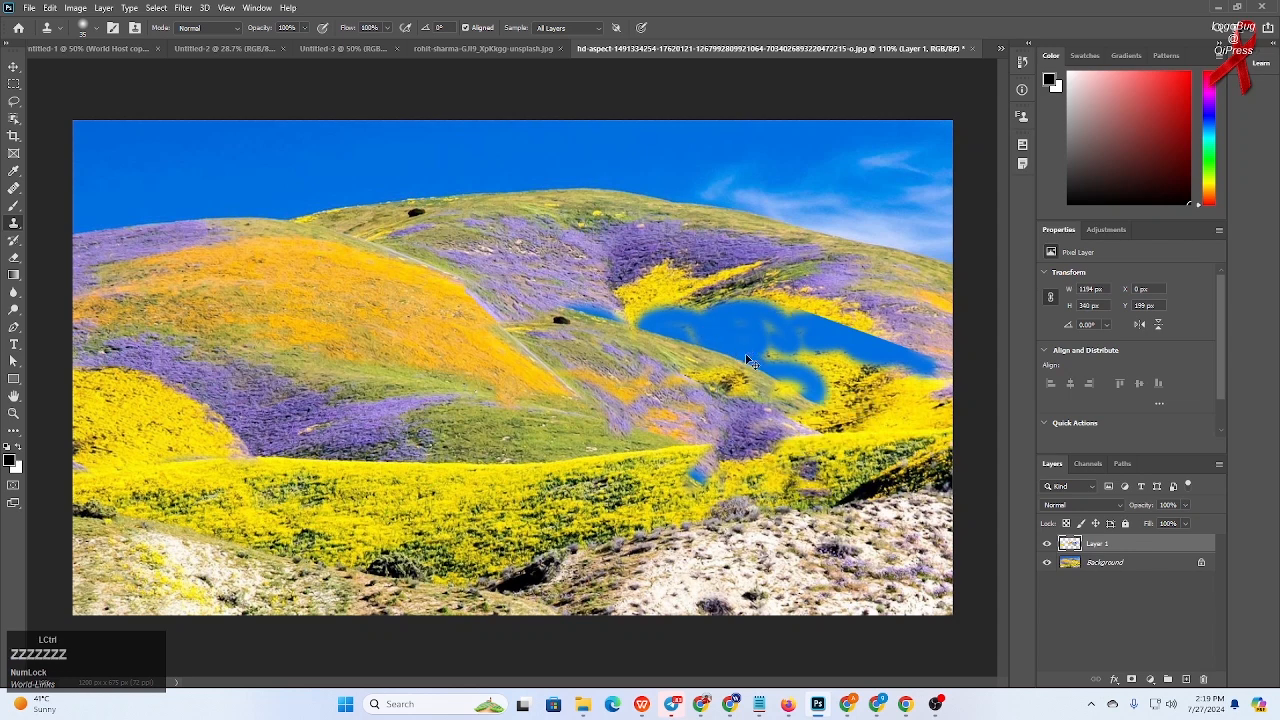
pyautogui.hotkey('ctrl', 'z')
pyautogui.hotkey('ctrl', 'z')
pyautogui.hotkey('ctrl', 'z')
pyautogui.hotkey('ctrl', 'z')
pyautogui.hotkey('ctrl', 'z')
pyautogui.hotkey('ctrl', 'z')
pyautogui.hotkey('ctrl', 'z')
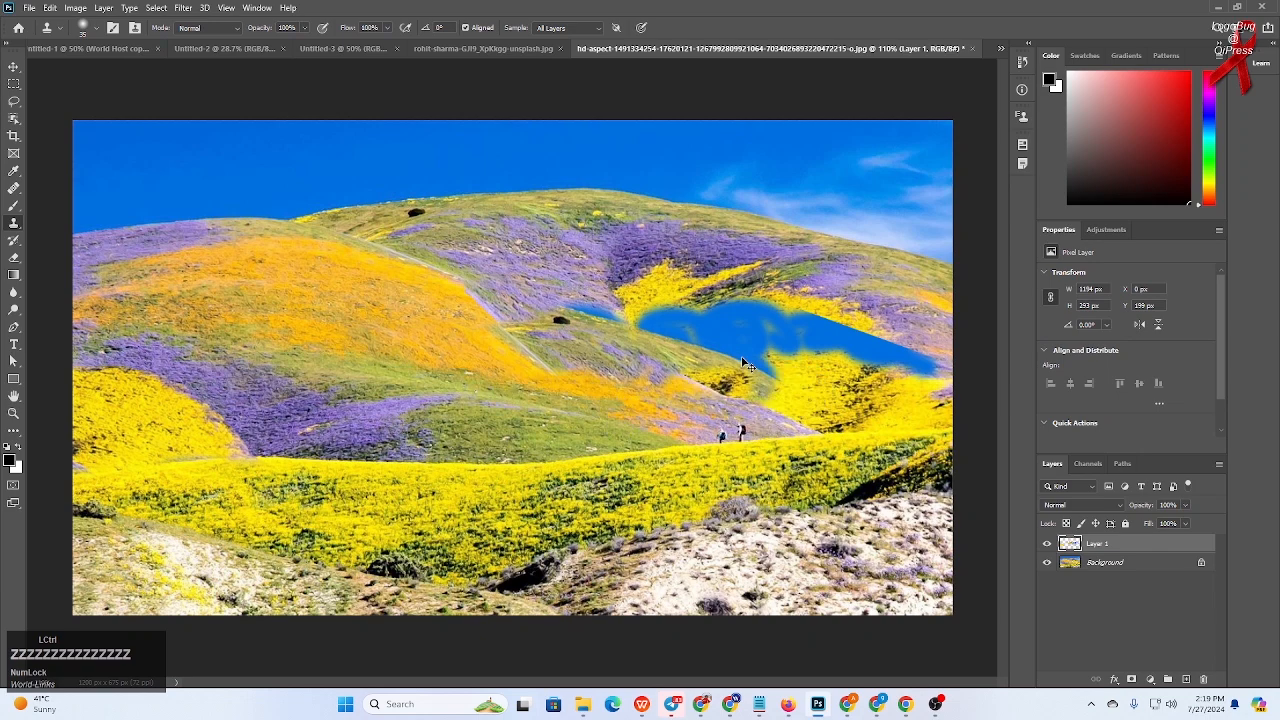
pyautogui.hotkey('ctrl', 'z')
pyautogui.hotkey('ctrl', 'z')
pyautogui.hotkey('ctrl', 'z')
pyautogui.hotkey('ctrl', 'z')
pyautogui.hotkey('ctrl', 'z')
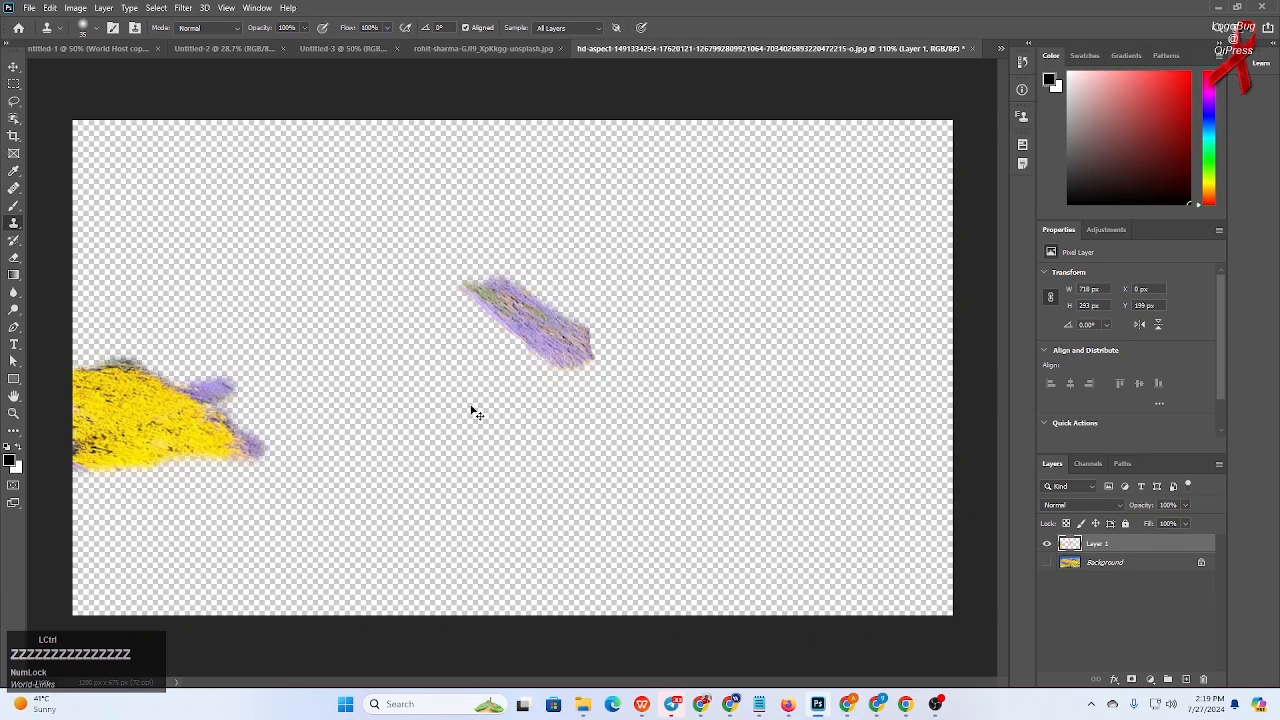
pyautogui.press('ctrl')
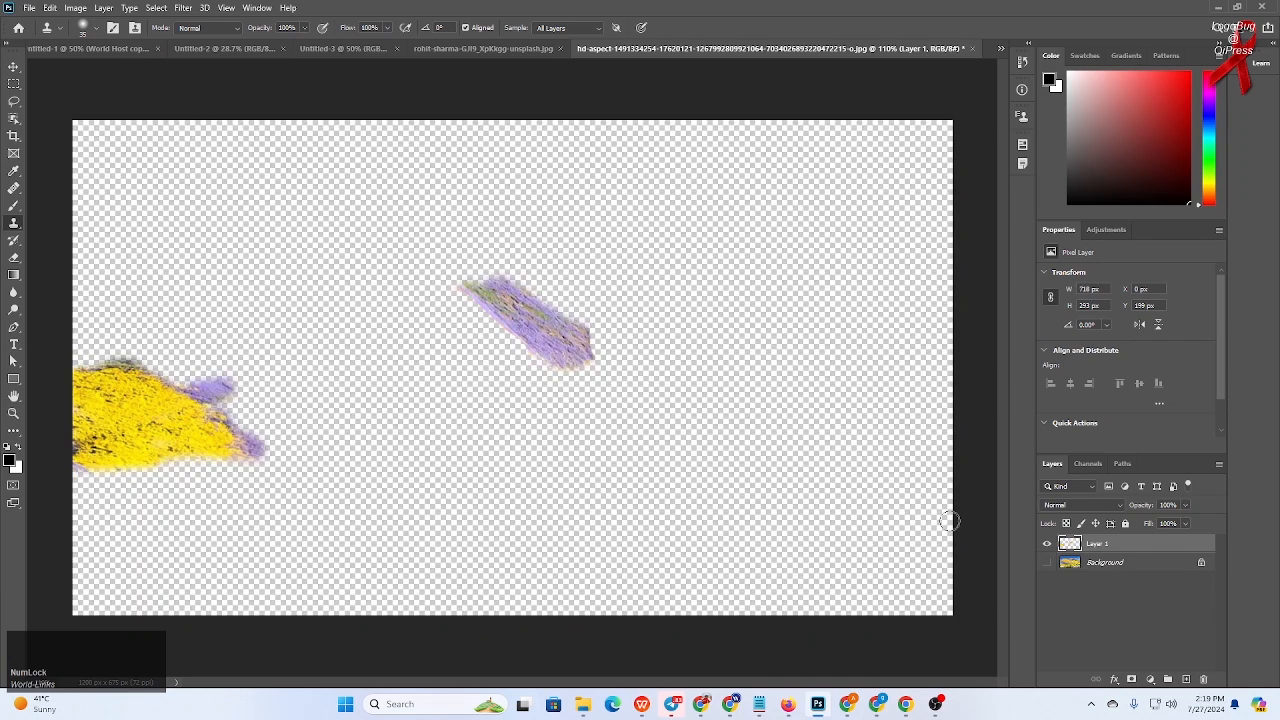
pyautogui.click(1047, 563)
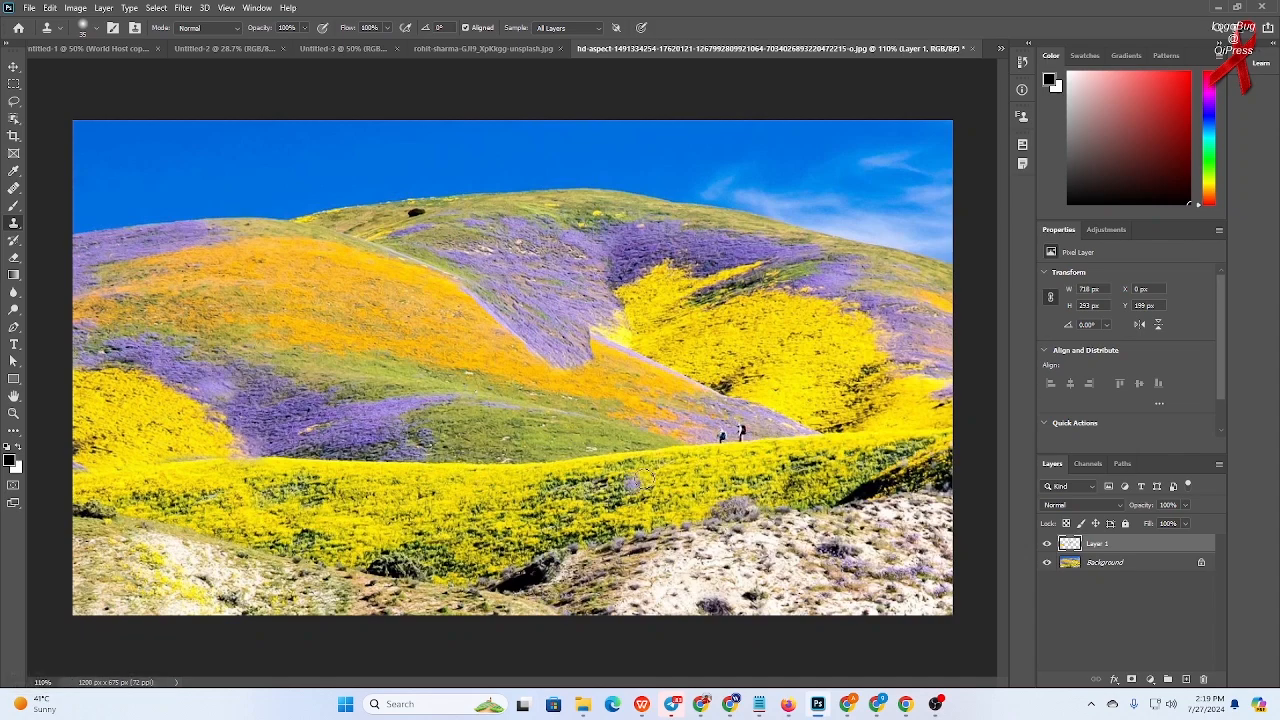
# - Turn off Aligned, sample a hiker with a smaller brush, and stamp hiker copies across the green slope
pyautogui.scroll(3, 755, 462)
pyautogui.scroll(-3, 755, 462)
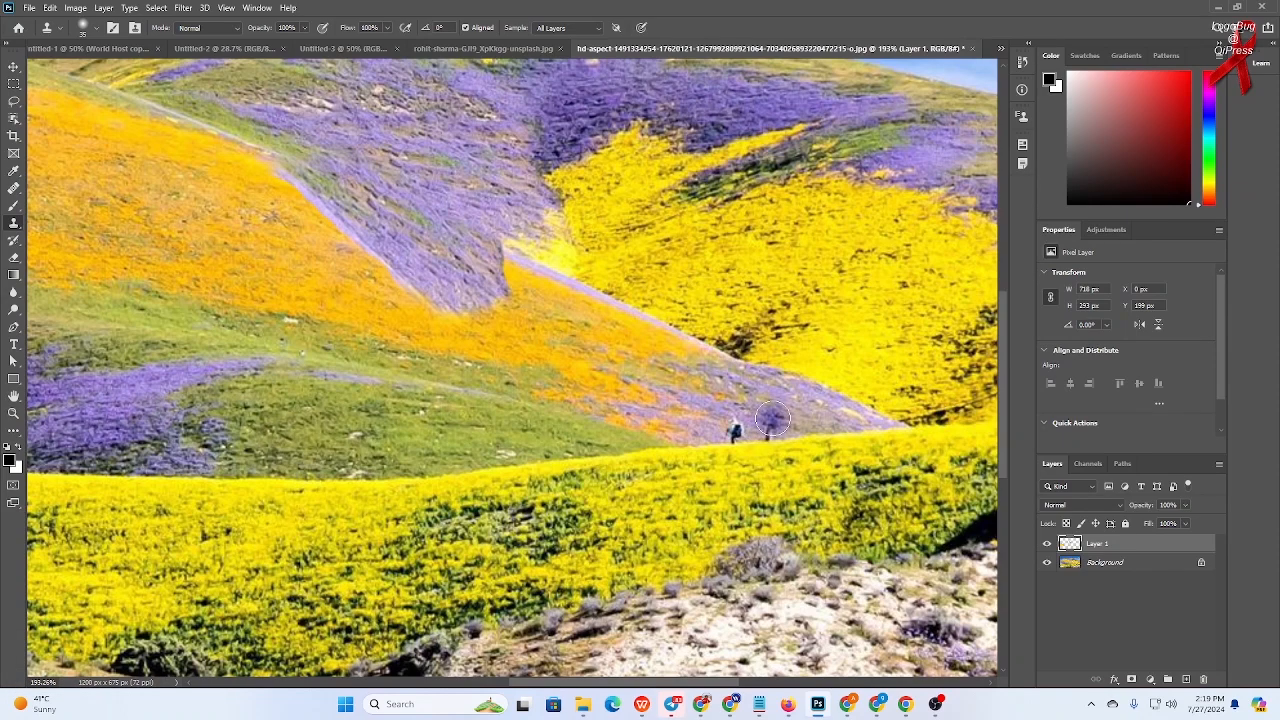
pyautogui.click(772, 420)
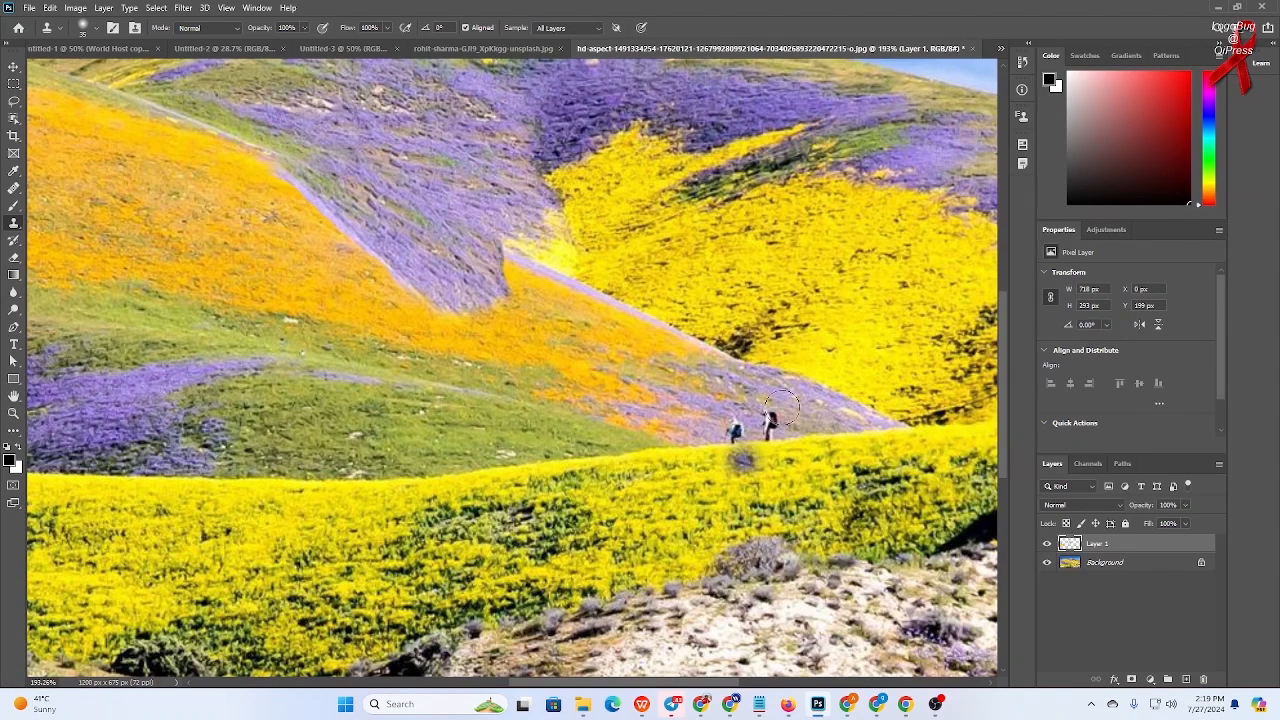
pyautogui.click(465, 28)
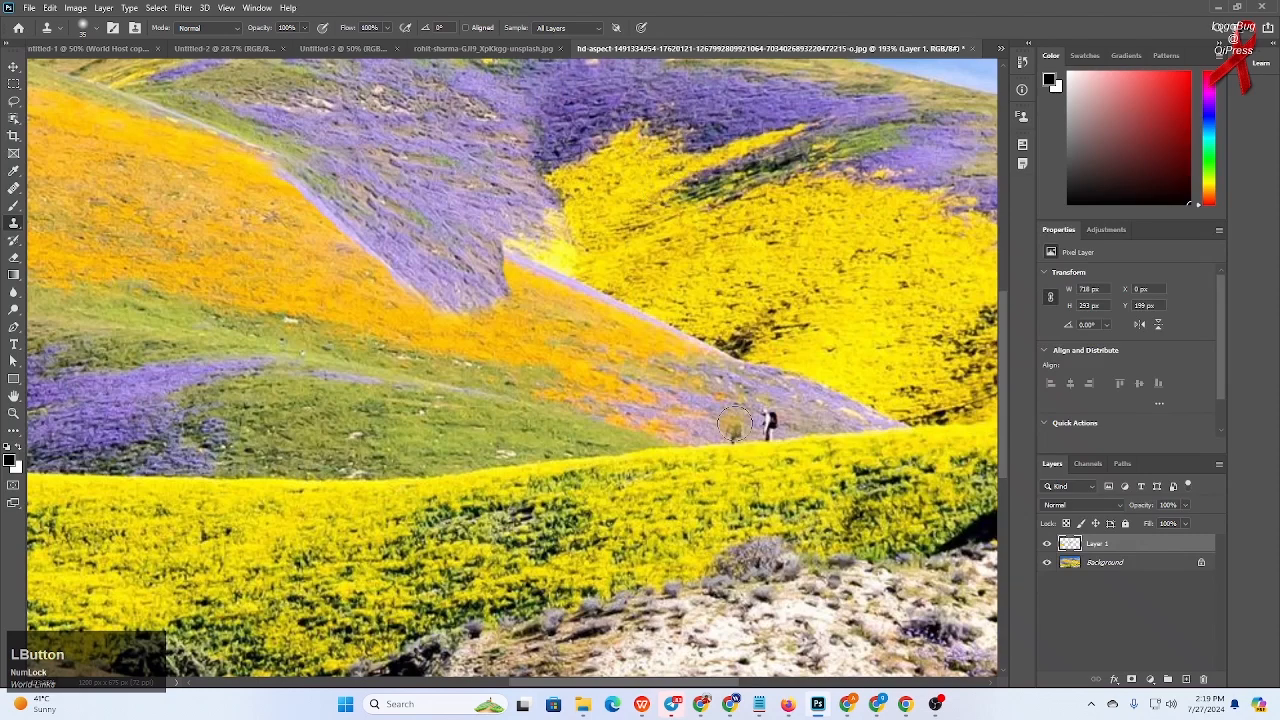
pyautogui.press('[')
pyautogui.press('[')
pyautogui.press('[')
pyautogui.press('[')
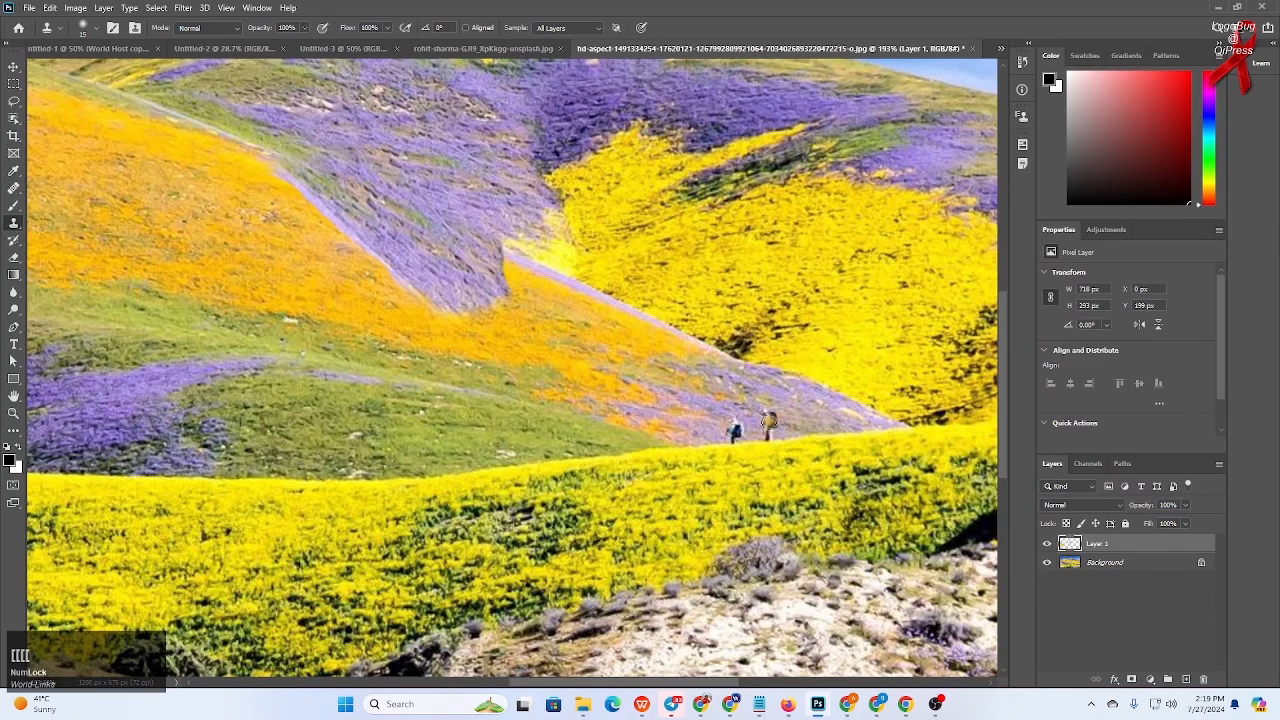
pyautogui.press('alt')
pyautogui.click(630, 422)
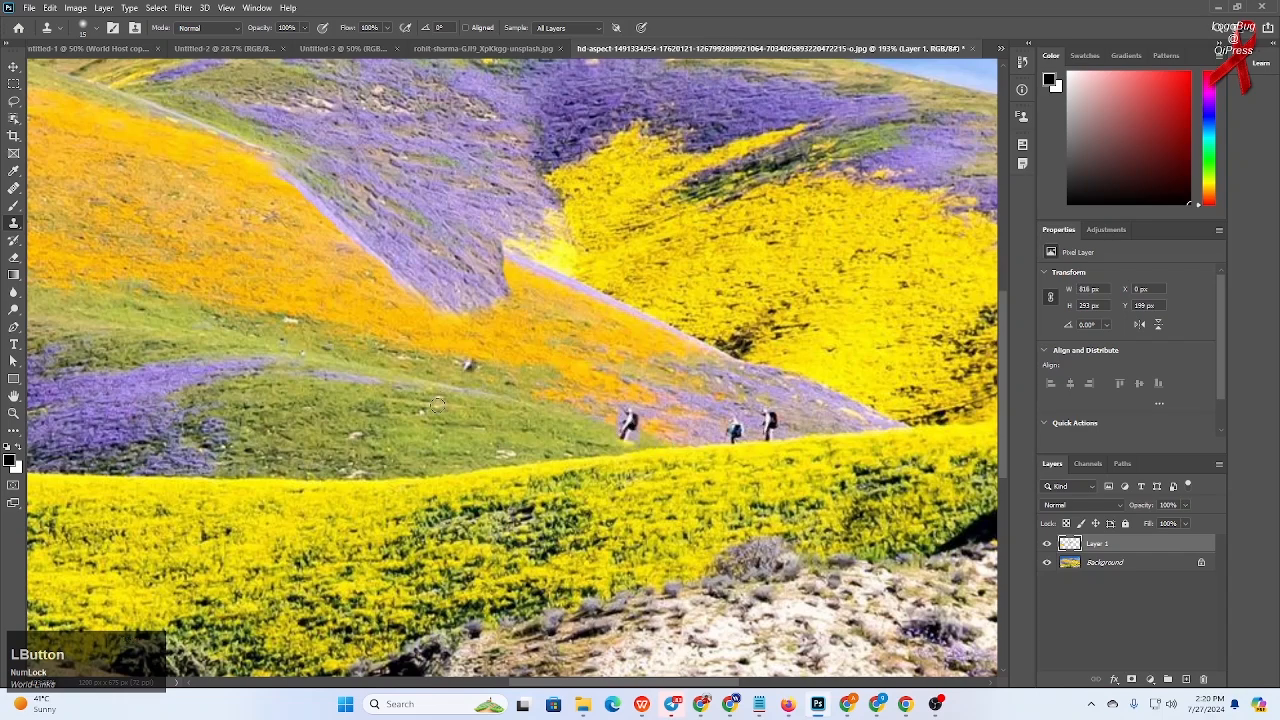
pyautogui.click(491, 409)
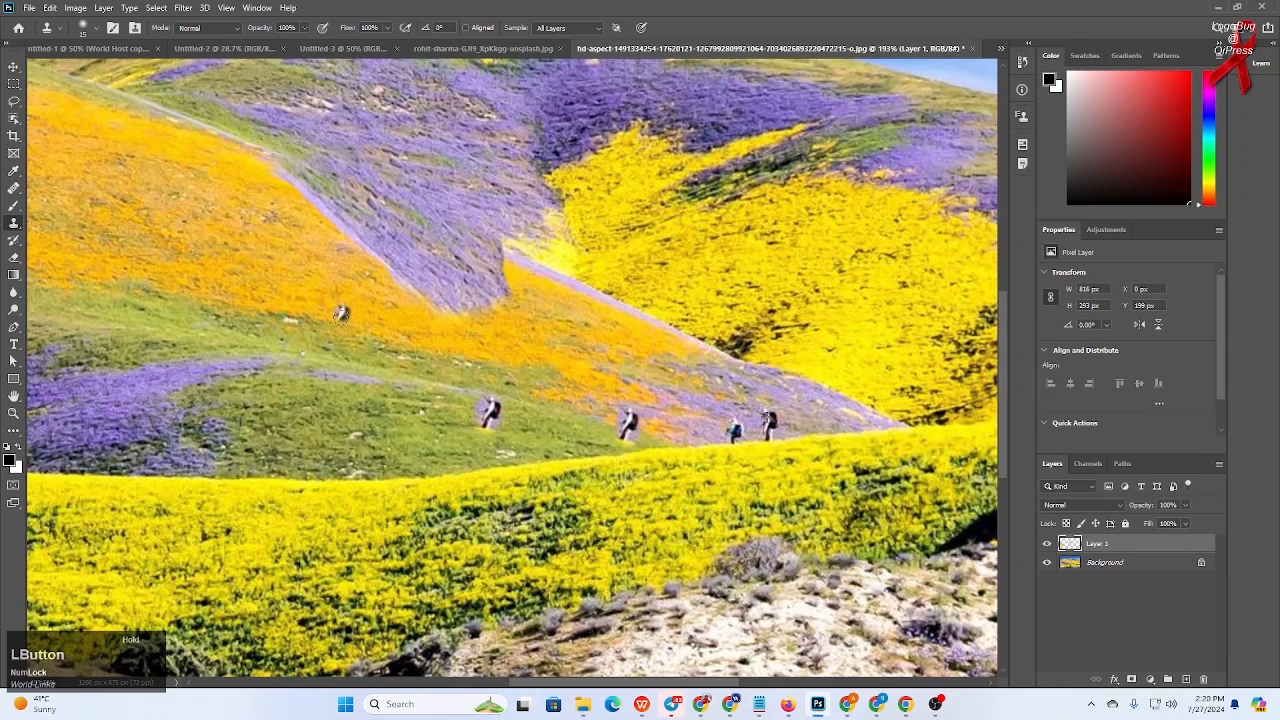
pyautogui.click(341, 314)
pyautogui.moveTo(340, 314); pyautogui.dragTo(361, 309)
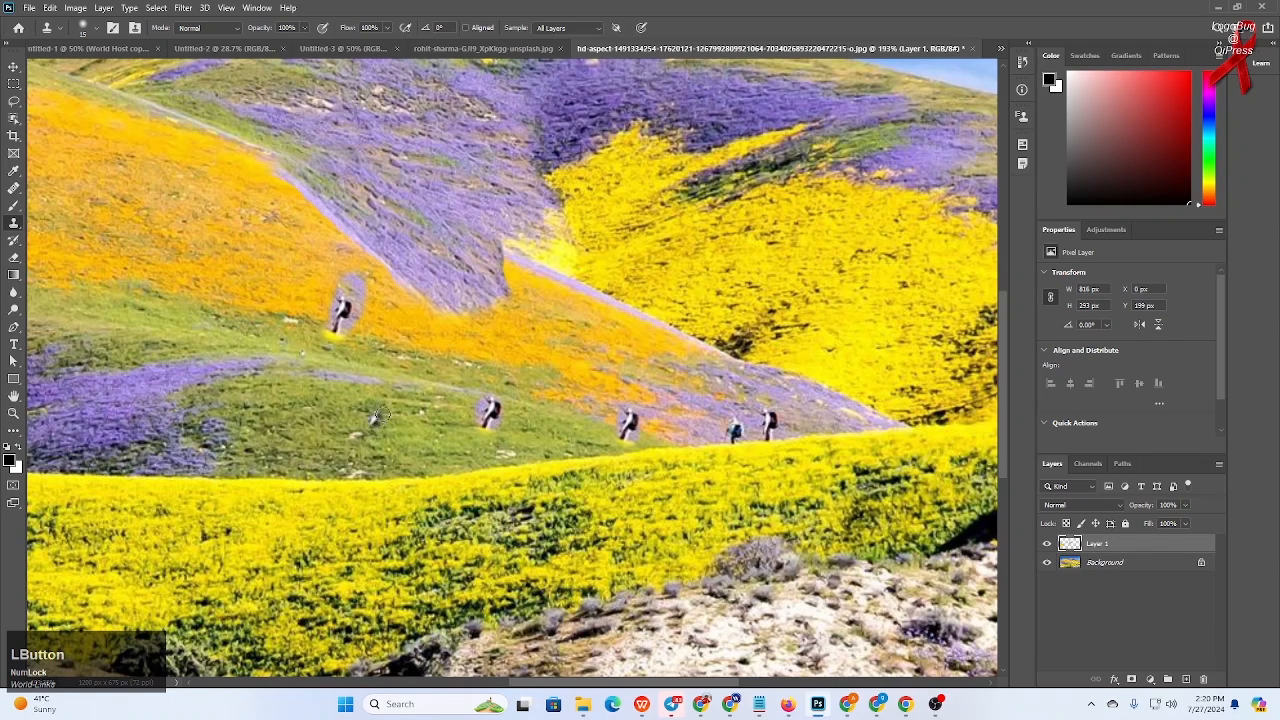
pyautogui.moveTo(379, 413)
pyautogui.mouseDown()
pyautogui.moveTo(384, 448)
pyautogui.moveTo(399, 419)
pyautogui.moveTo(369, 394)
pyautogui.moveTo(342, 419)
pyautogui.moveTo(399, 439)
pyautogui.moveTo(397, 396)
pyautogui.moveTo(340, 393)
pyautogui.moveTo(372, 459)
pyautogui.moveTo(402, 398)
pyautogui.mouseUp()
pyautogui.moveTo(349, 438)
pyautogui.mouseDown()
pyautogui.moveTo(388, 361)
pyautogui.moveTo(330, 358)
pyautogui.moveTo(317, 381)
pyautogui.moveTo(390, 417)
pyautogui.moveTo(402, 387)
pyautogui.moveTo(364, 455)
pyautogui.moveTo(408, 415)
pyautogui.moveTo(373, 397)
pyautogui.moveTo(457, 419)
pyautogui.moveTo(339, 406)
pyautogui.moveTo(386, 395)
pyautogui.moveTo(436, 422)
pyautogui.mouseUp()
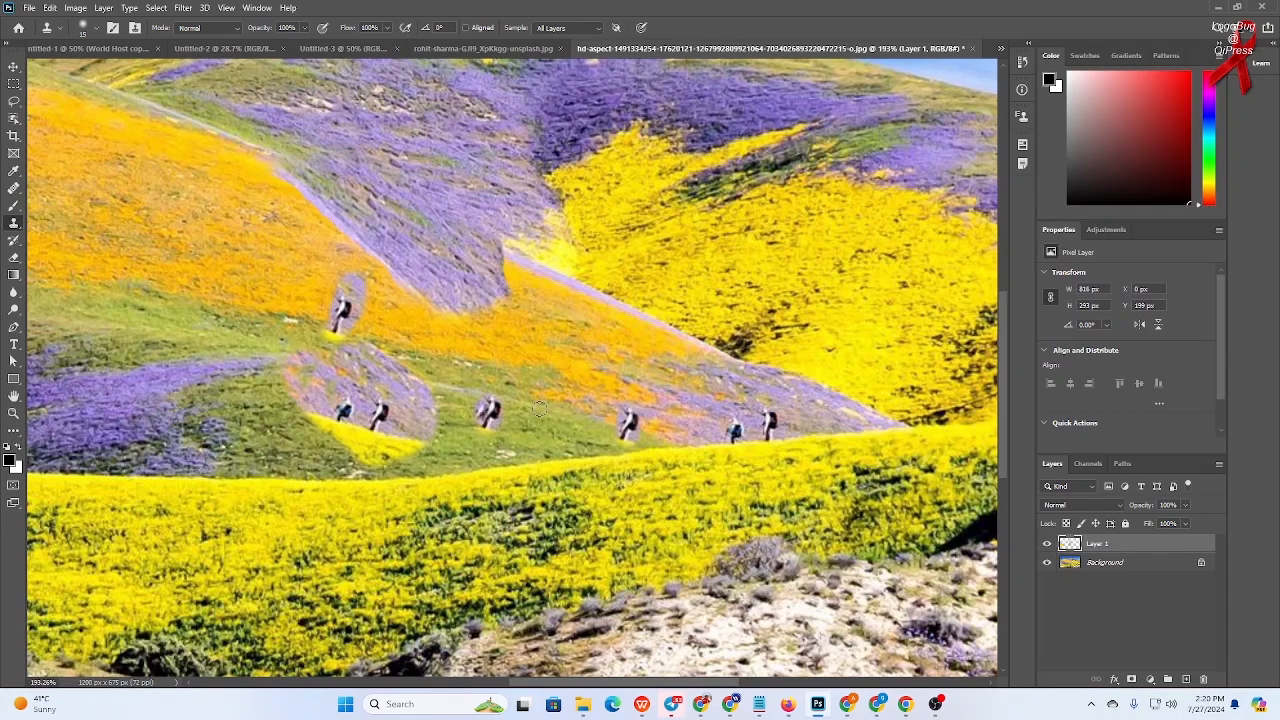
pyautogui.moveTo(582, 397)
pyautogui.mouseDown()
pyautogui.moveTo(566, 388)
pyautogui.moveTo(560, 400)
pyautogui.mouseUp()
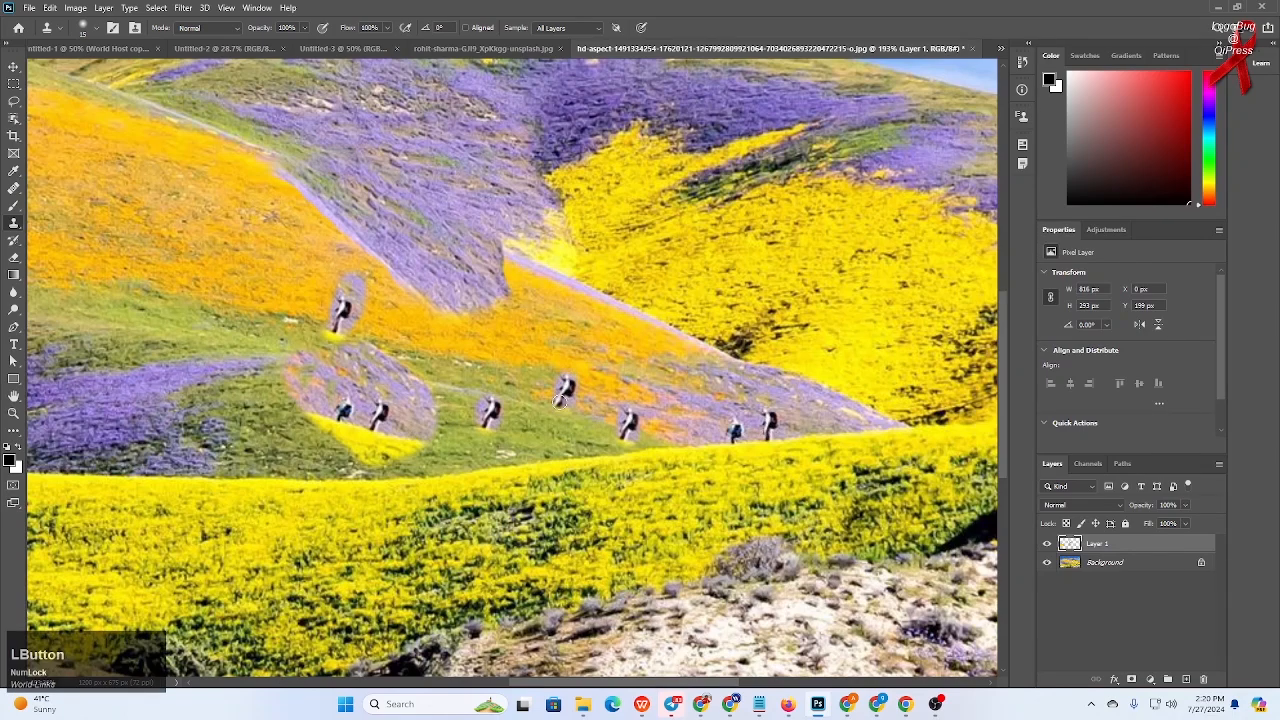
pyautogui.moveTo(543, 307)
pyautogui.mouseDown()
pyautogui.moveTo(533, 324)
pyautogui.moveTo(542, 296)
pyautogui.mouseUp()
# - Undo the hiker copies and show the background layer again
pyautogui.hotkey('ctrl', 'z')
pyautogui.hotkey('ctrl', 'z')
pyautogui.hotkey('ctrl', 'z')
pyautogui.hotkey('ctrl', 'z')
pyautogui.hotkey('ctrl', 'z')
pyautogui.hotkey('ctrl', 'z')
pyautogui.hotkey('ctrl', 'z')
pyautogui.hotkey('ctrl', 'z')
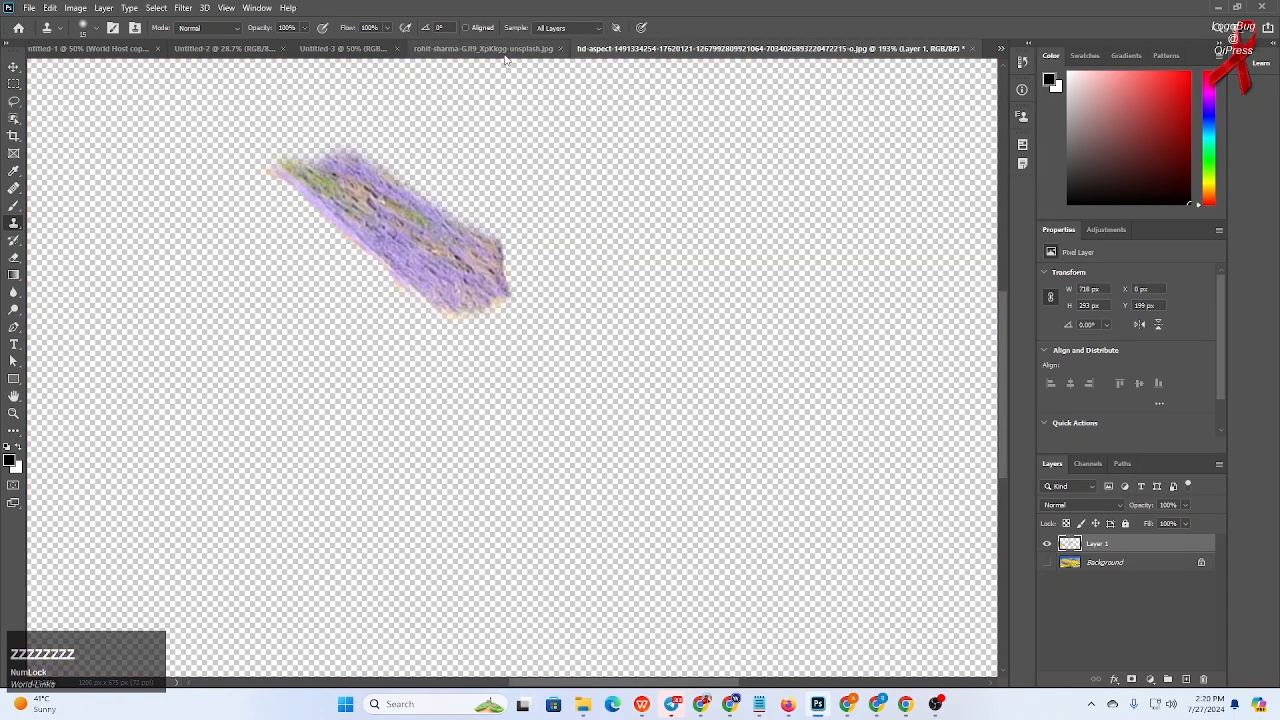
pyautogui.click(1047, 562)
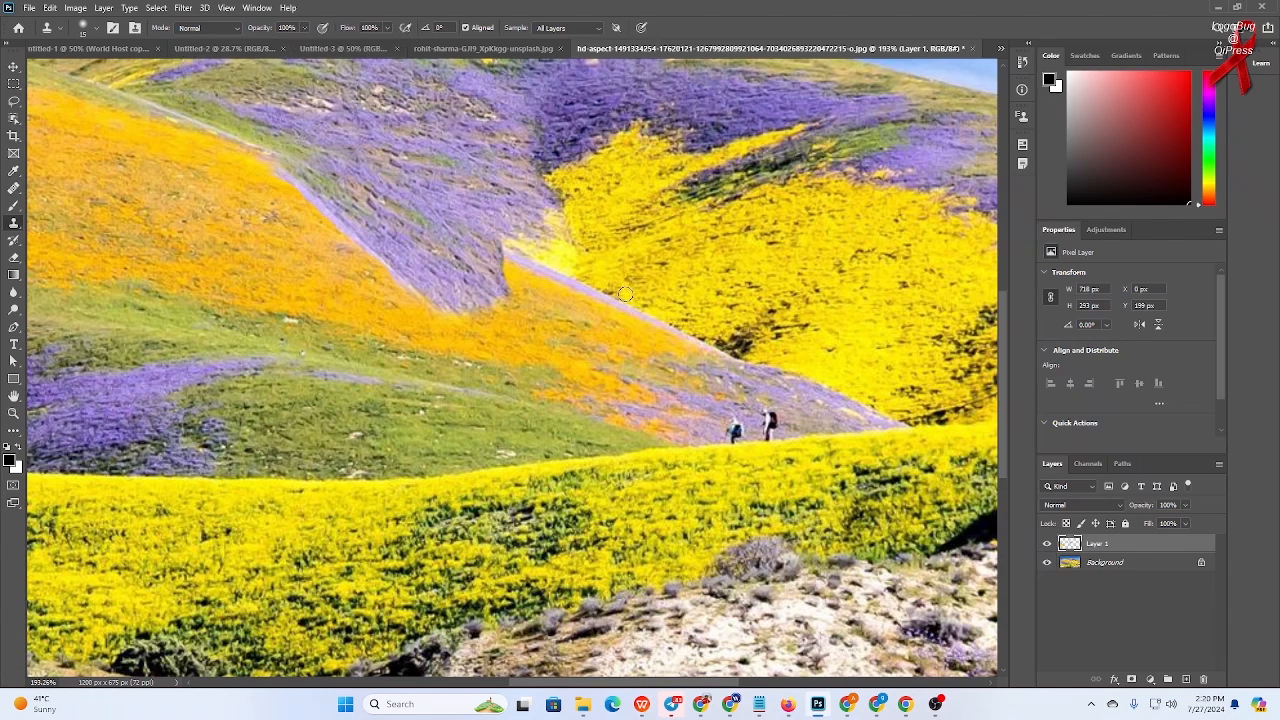
# - Enlarge the brush and clone purple flowers over the upper edge of the orange slope
pyautogui.scroll(-3, 658, 283)
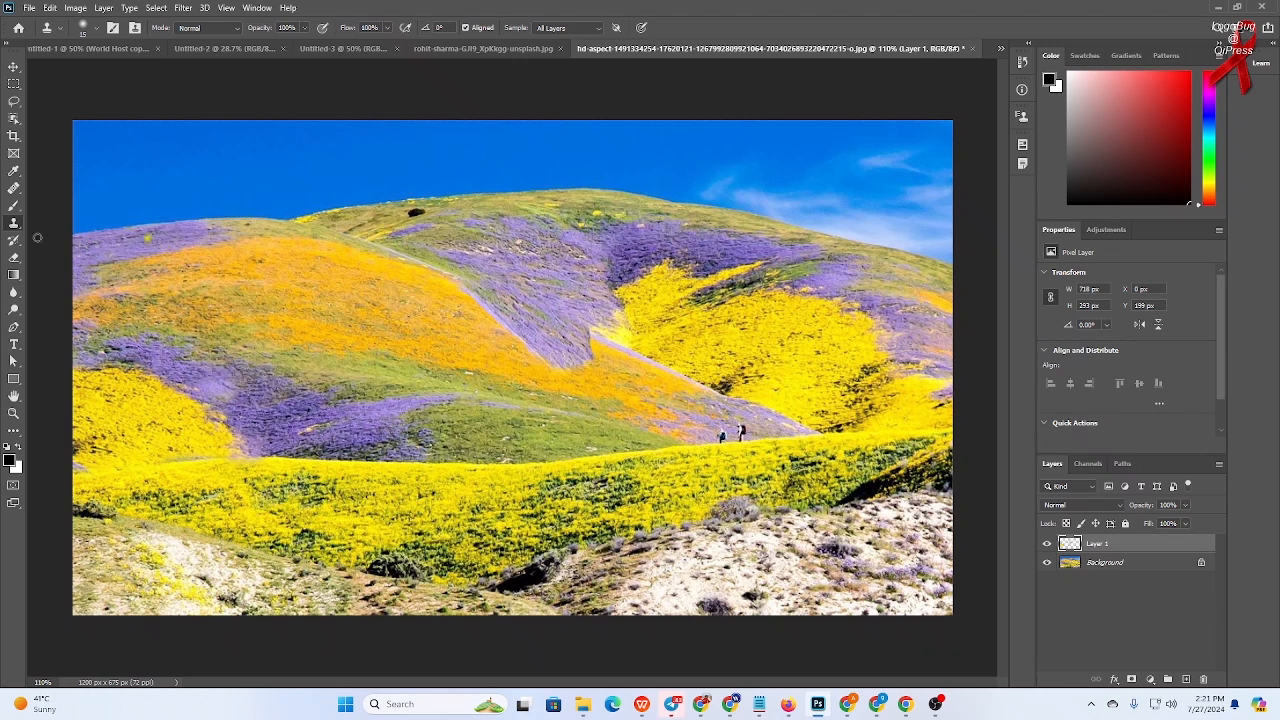
pyautogui.press(']')
pyautogui.press(']')
pyautogui.press(']')
pyautogui.press(']')
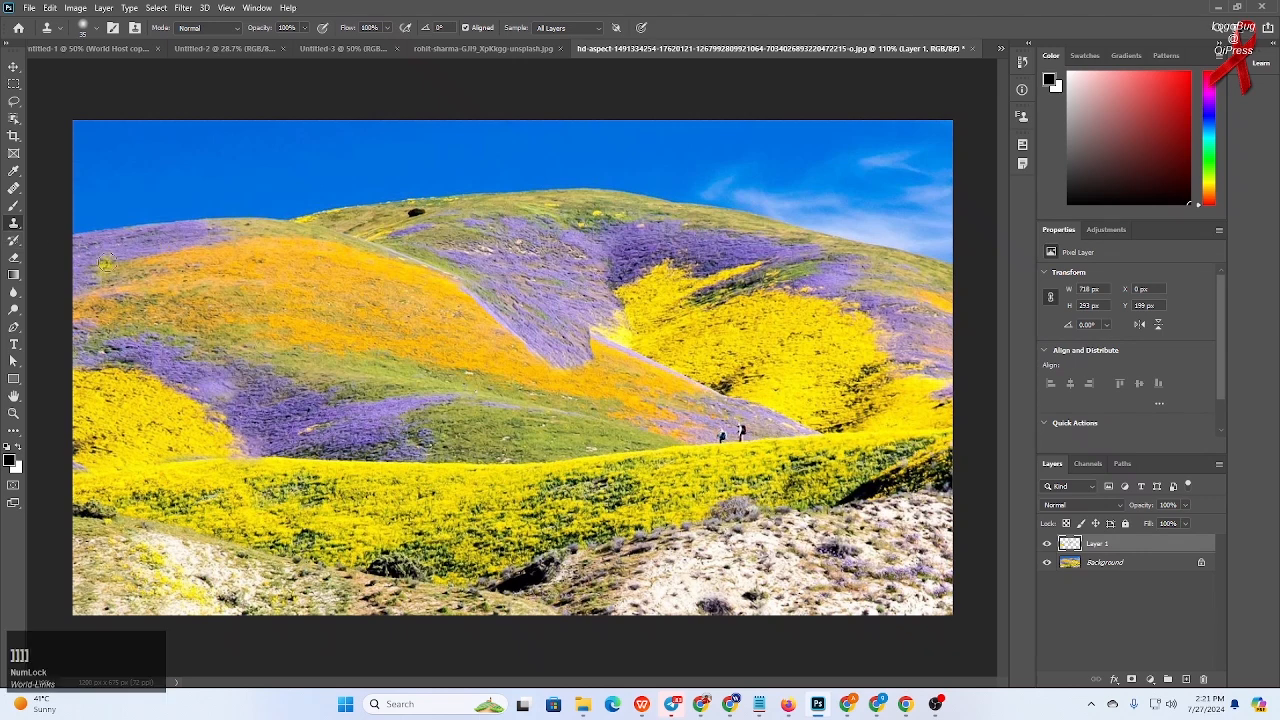
pyautogui.keyDown('alt'); pyautogui.click(140, 248); pyautogui.keyUp('alt')
pyautogui.click(274, 233)
pyautogui.moveTo(274, 233)
pyautogui.mouseDown()
pyautogui.moveTo(321, 249)
pyautogui.moveTo(214, 224)
pyautogui.moveTo(352, 249)
pyautogui.moveTo(210, 233)
pyautogui.moveTo(266, 244)
pyautogui.moveTo(137, 272)
pyautogui.moveTo(245, 253)
pyautogui.moveTo(323, 257)
pyautogui.moveTo(231, 261)
pyautogui.moveTo(399, 272)
pyautogui.moveTo(343, 257)
pyautogui.moveTo(464, 287)
pyautogui.moveTo(340, 273)
pyautogui.moveTo(477, 311)
pyautogui.moveTo(315, 297)
pyautogui.moveTo(457, 321)
pyautogui.moveTo(306, 337)
pyautogui.moveTo(428, 366)
pyautogui.moveTo(471, 352)
pyautogui.moveTo(416, 348)
pyautogui.moveTo(496, 370)
pyautogui.moveTo(455, 373)
pyautogui.moveTo(466, 381)
pyautogui.moveTo(681, 401)
pyautogui.moveTo(635, 409)
pyautogui.moveTo(688, 417)
pyautogui.moveTo(597, 383)
pyautogui.moveTo(652, 384)
pyautogui.moveTo(565, 377)
pyautogui.moveTo(596, 366)
pyautogui.moveTo(580, 343)
pyautogui.moveTo(628, 369)
pyautogui.moveTo(566, 319)
pyautogui.mouseUp()
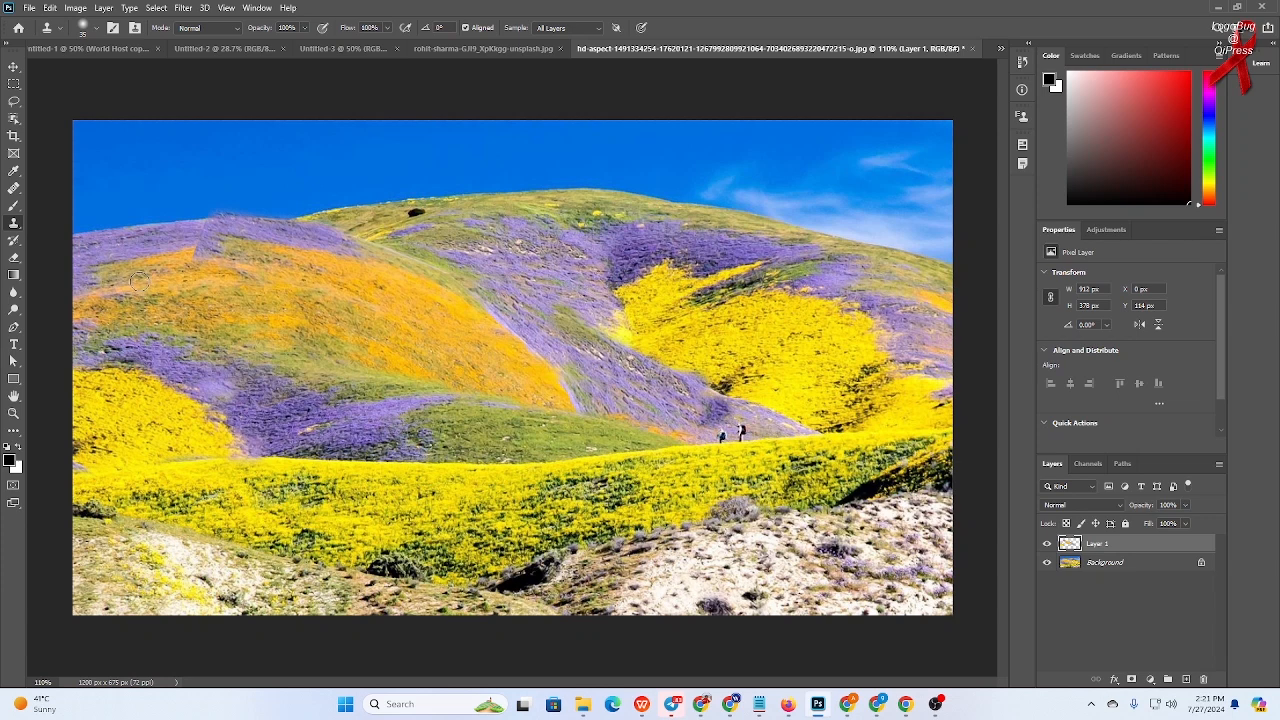
# - Toggle the retouched layer's visibility to compare the landscape before and after cloning
pyautogui.click(1047, 543)
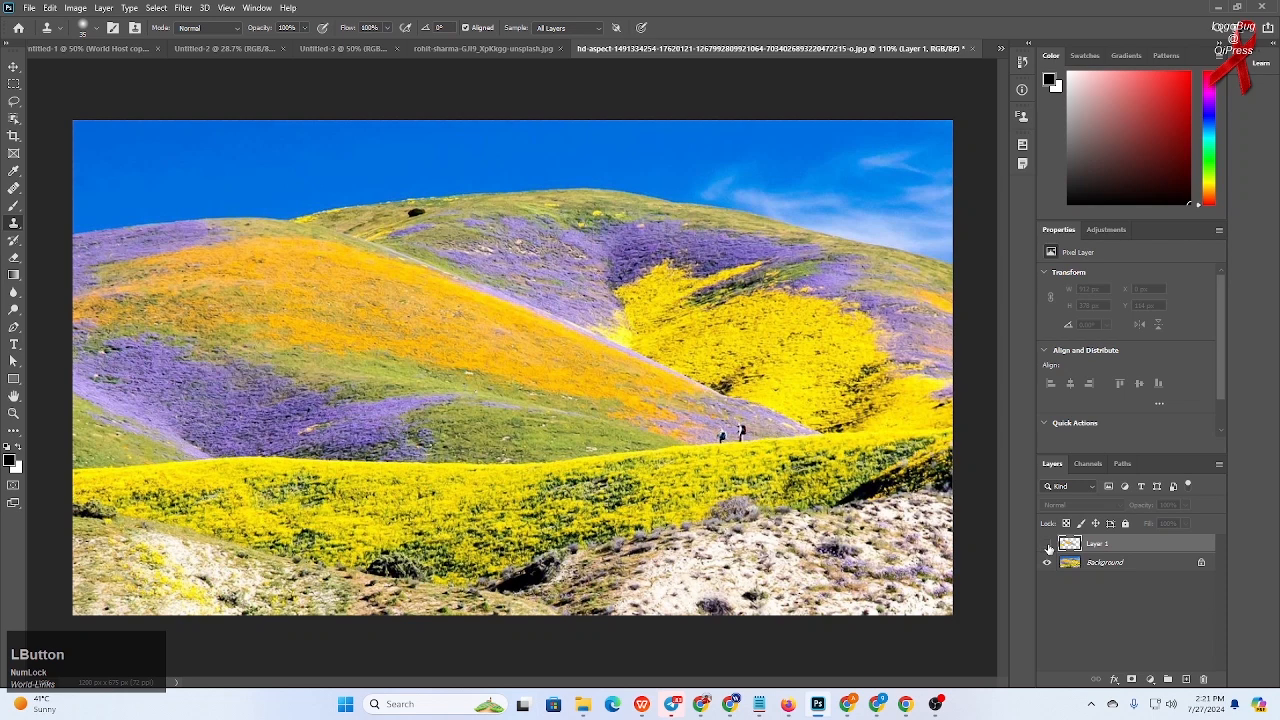
pyautogui.click(1047, 543)
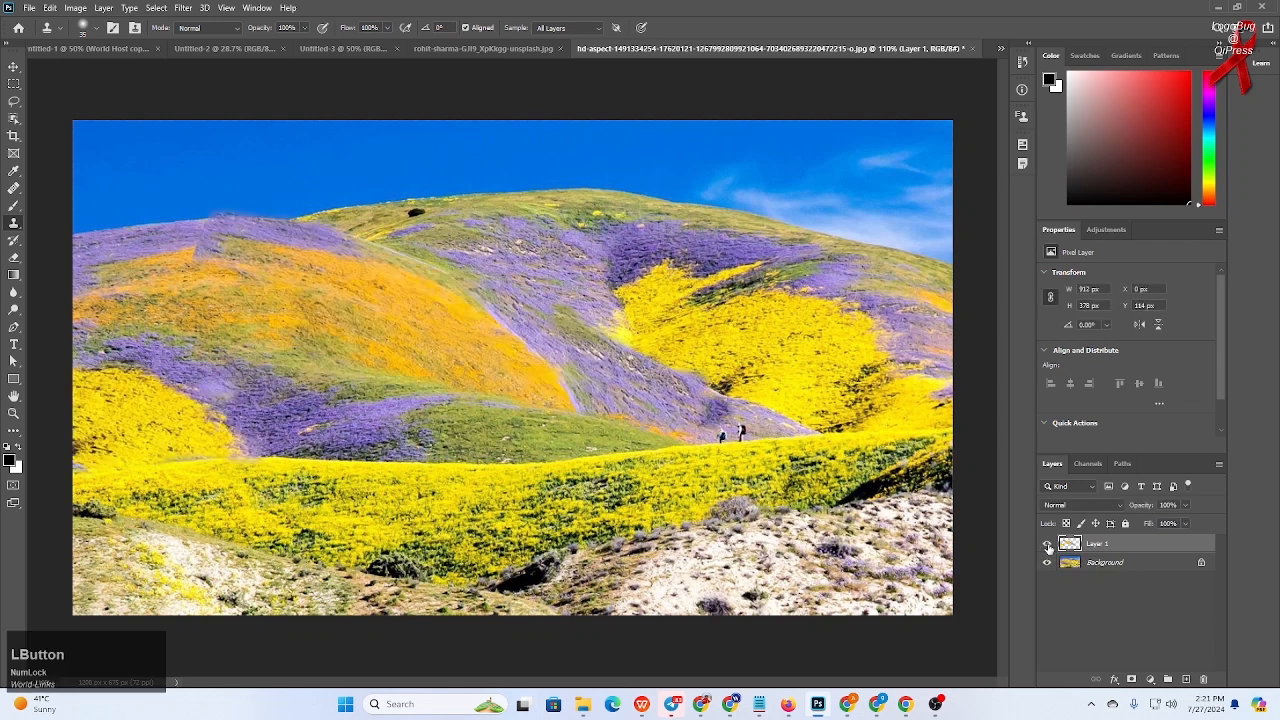
pyautogui.click(1047, 543)
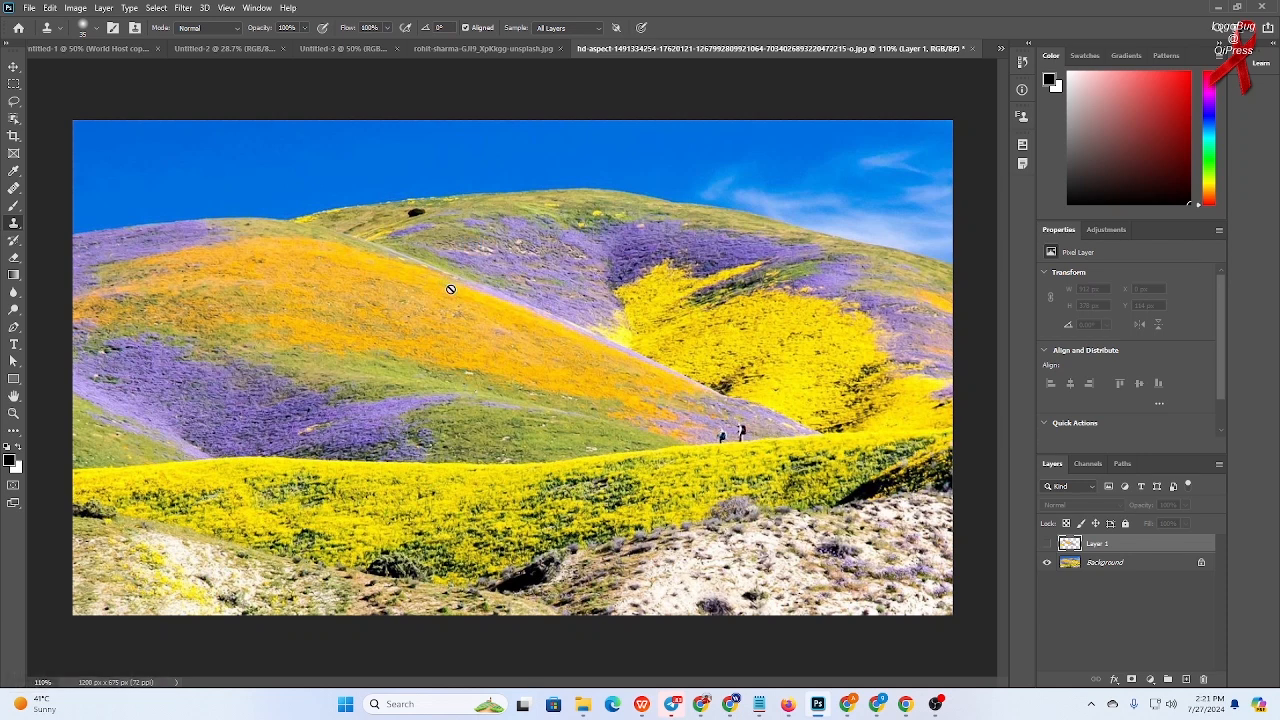
# - Open the dog portrait from the Wallpapers folder as a new document
pyautogui.moveTo(585, 705)
pyautogui.click(583, 657)
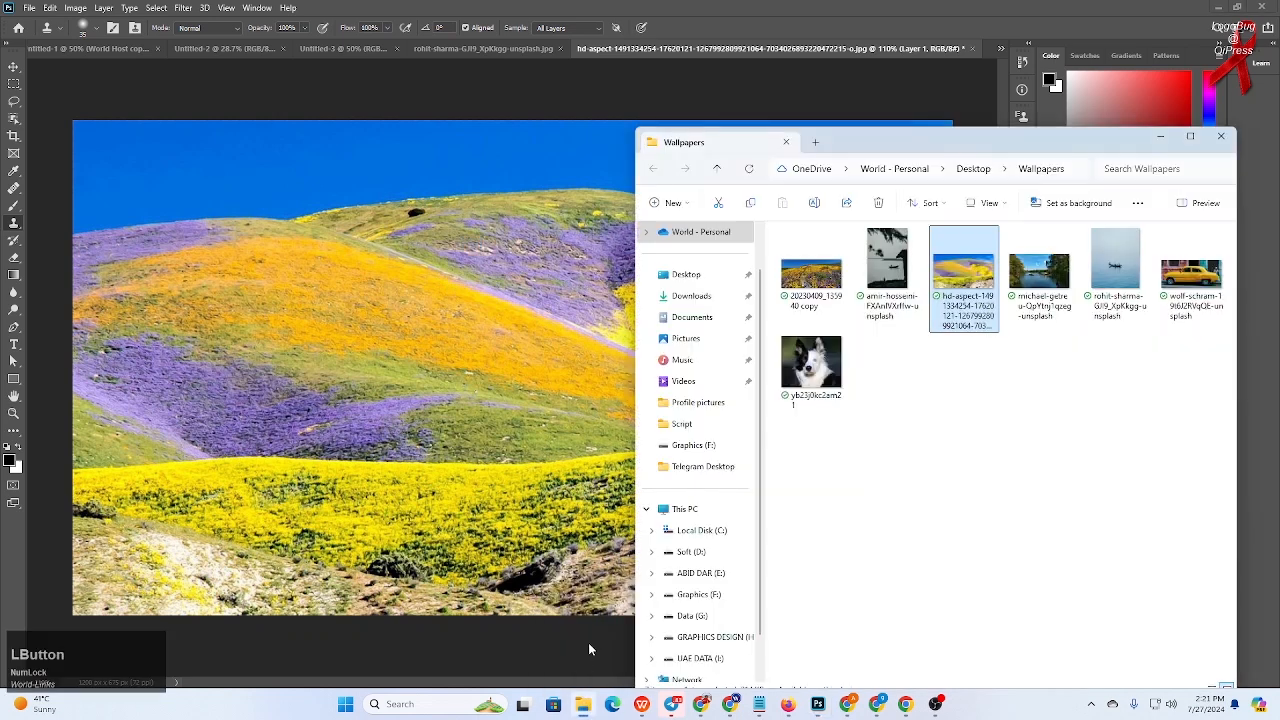
pyautogui.click(967, 442)
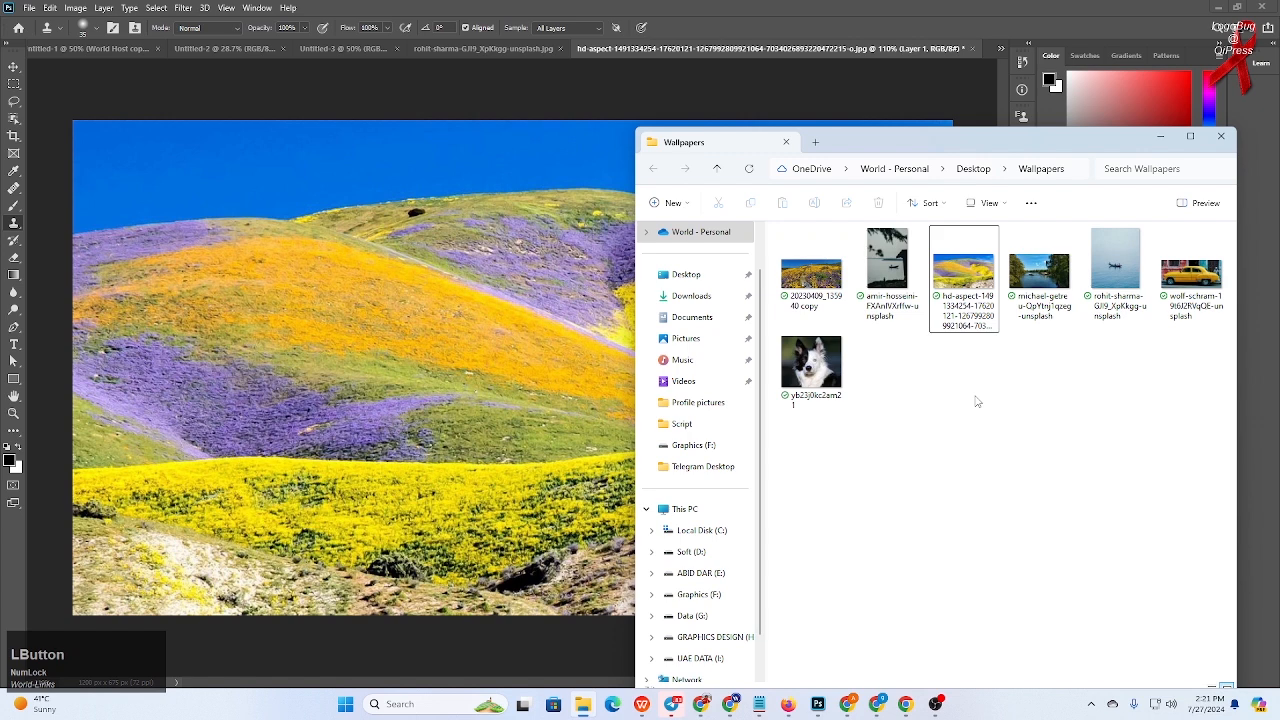
pyautogui.click(1002, 408)
pyautogui.click(828, 388)
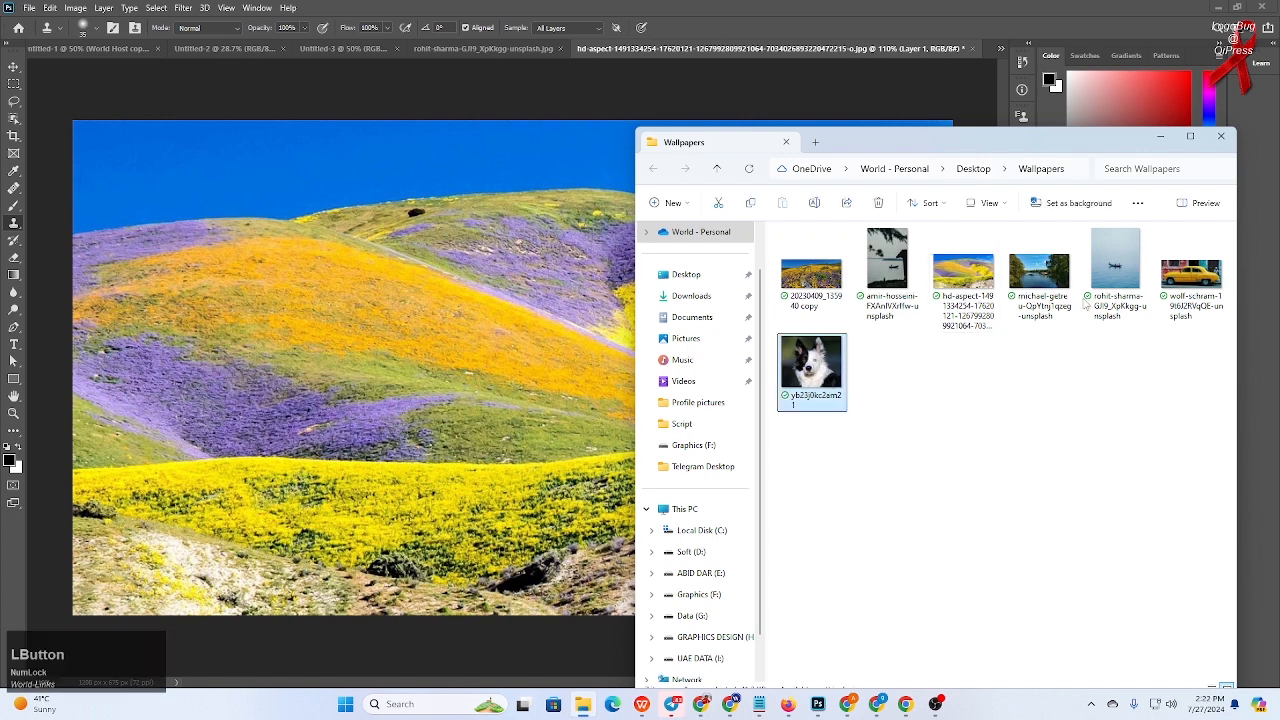
pyautogui.click(972, 49)
pyautogui.click(630, 262)
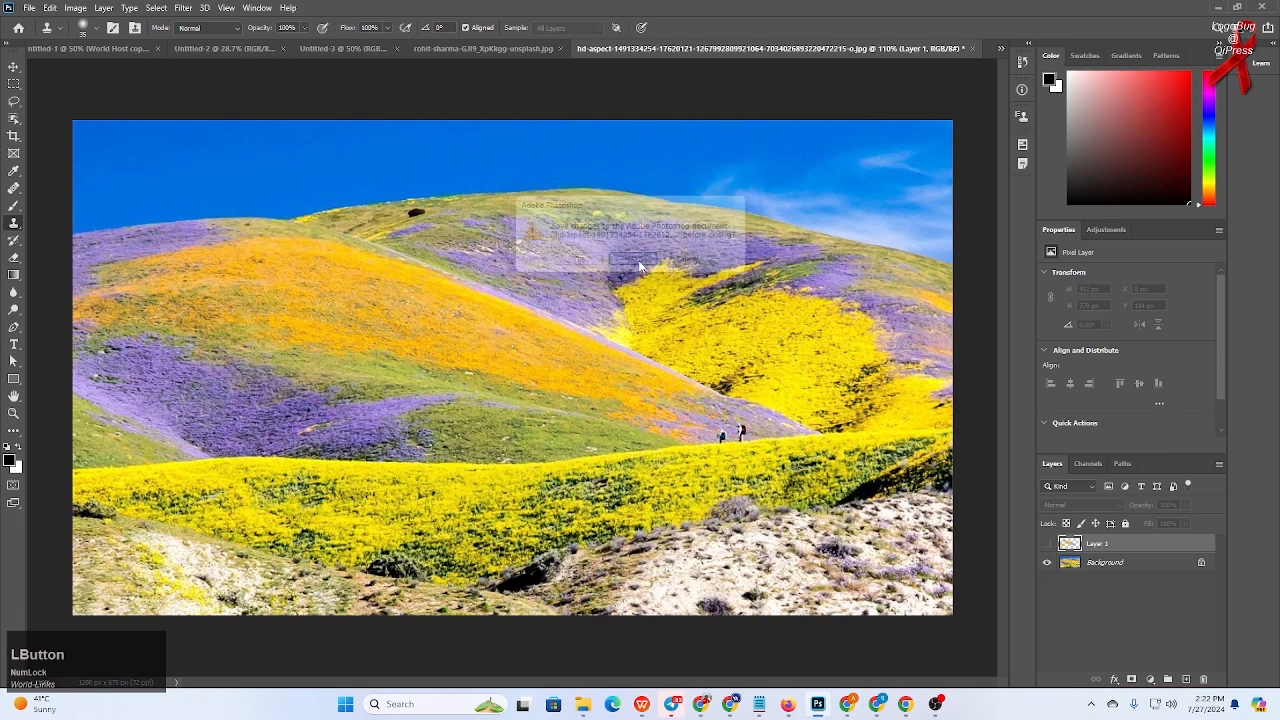
pyautogui.moveTo(587, 712)
pyautogui.click(593, 655)
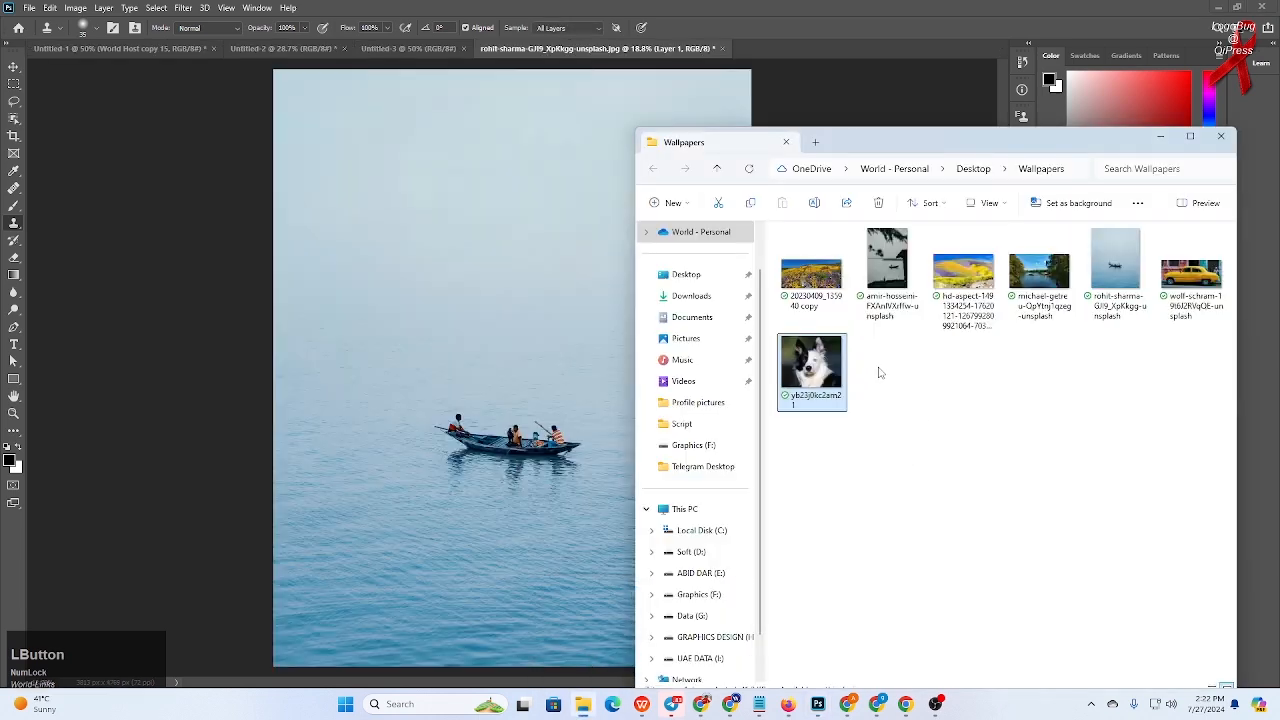
pyautogui.moveTo(820, 385); pyautogui.dragTo(780, 42)
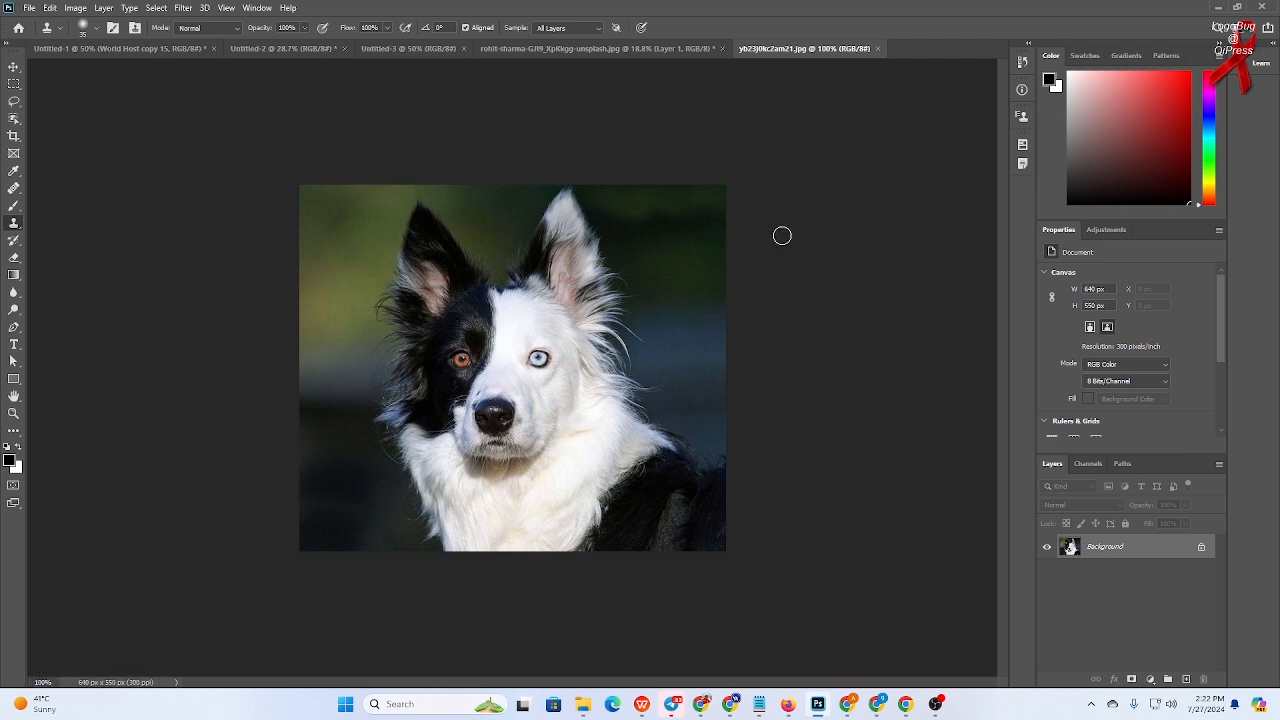
# - Add a new empty layer and turn on horizontal flip in the Clone Source panel
pyautogui.click(1022, 116)
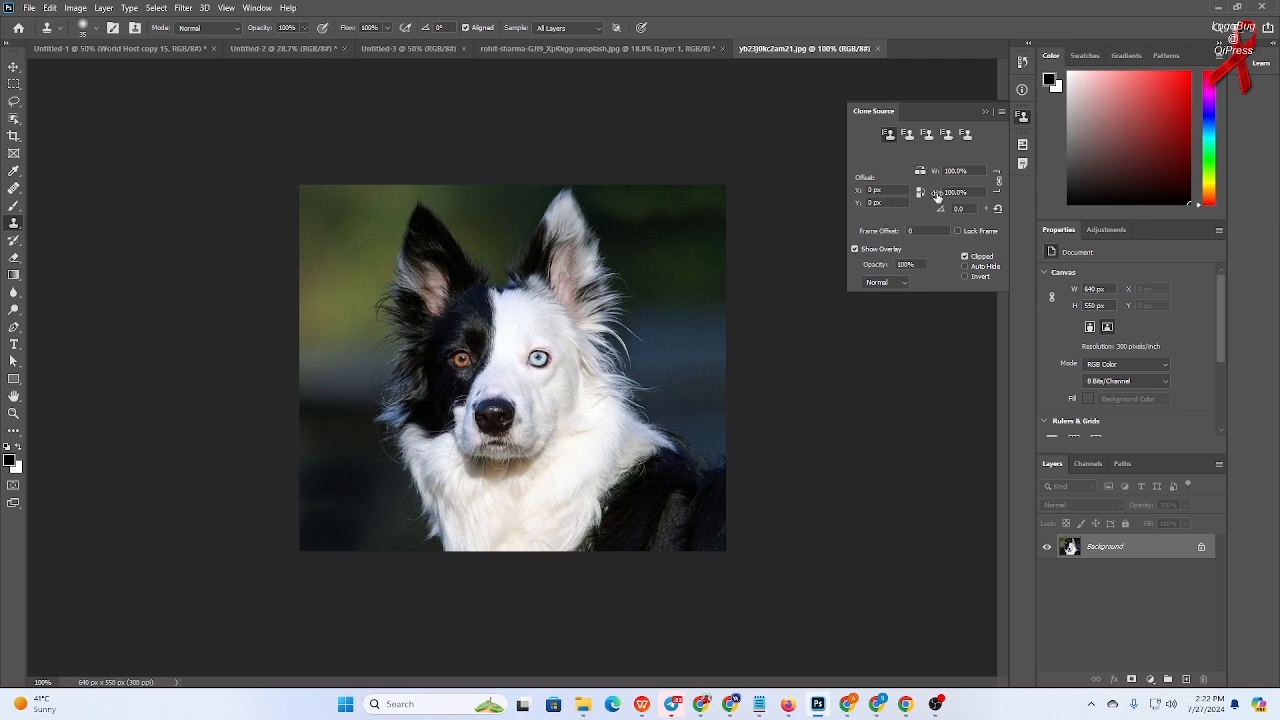
pyautogui.click(1186, 679)
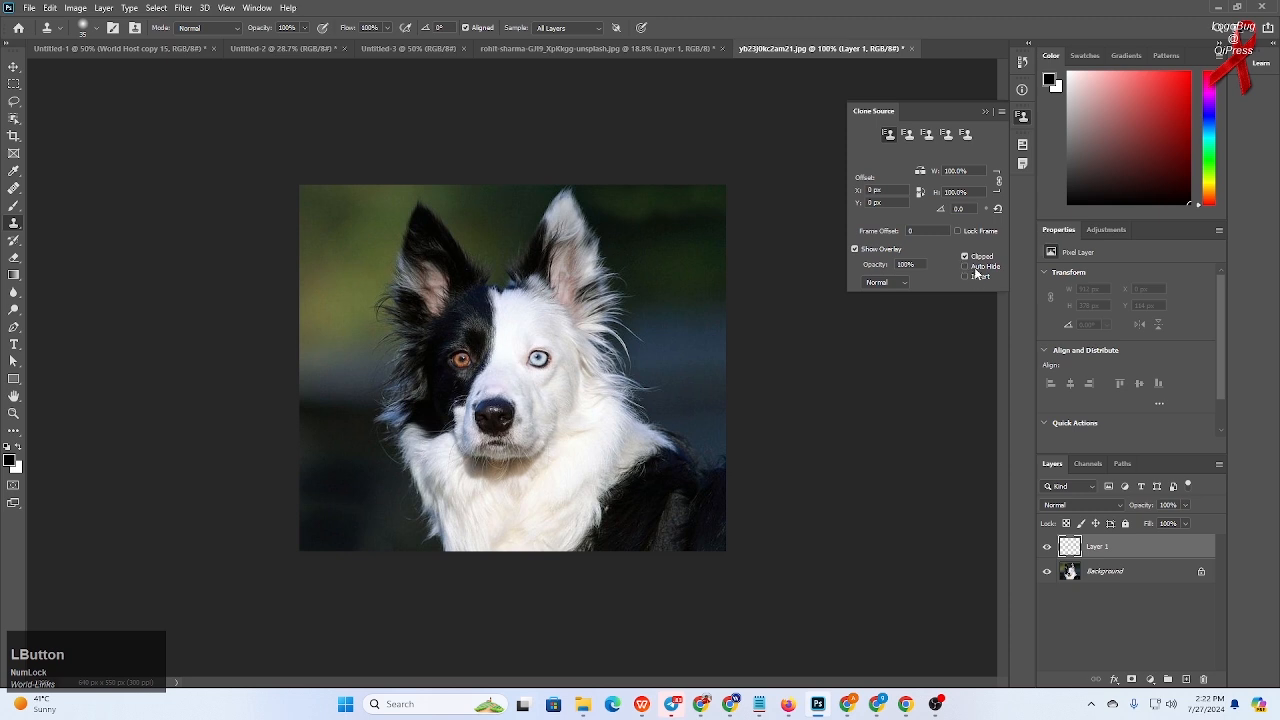
pyautogui.click(921, 174)
# - Sample the dog's brown eye and clone a mirrored copy of the dark half over the white half of the face
pyautogui.keyDown('alt'); pyautogui.click(460, 357); pyautogui.keyUp('alt')
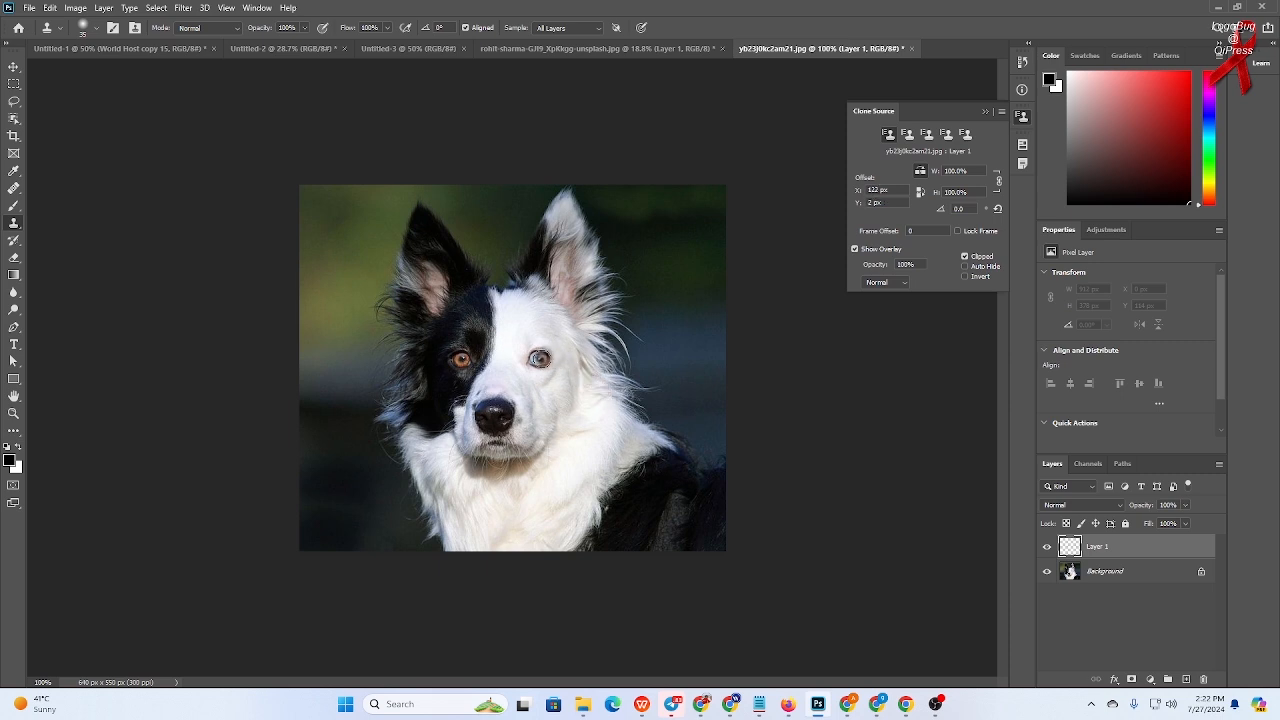
pyautogui.click(538, 358)
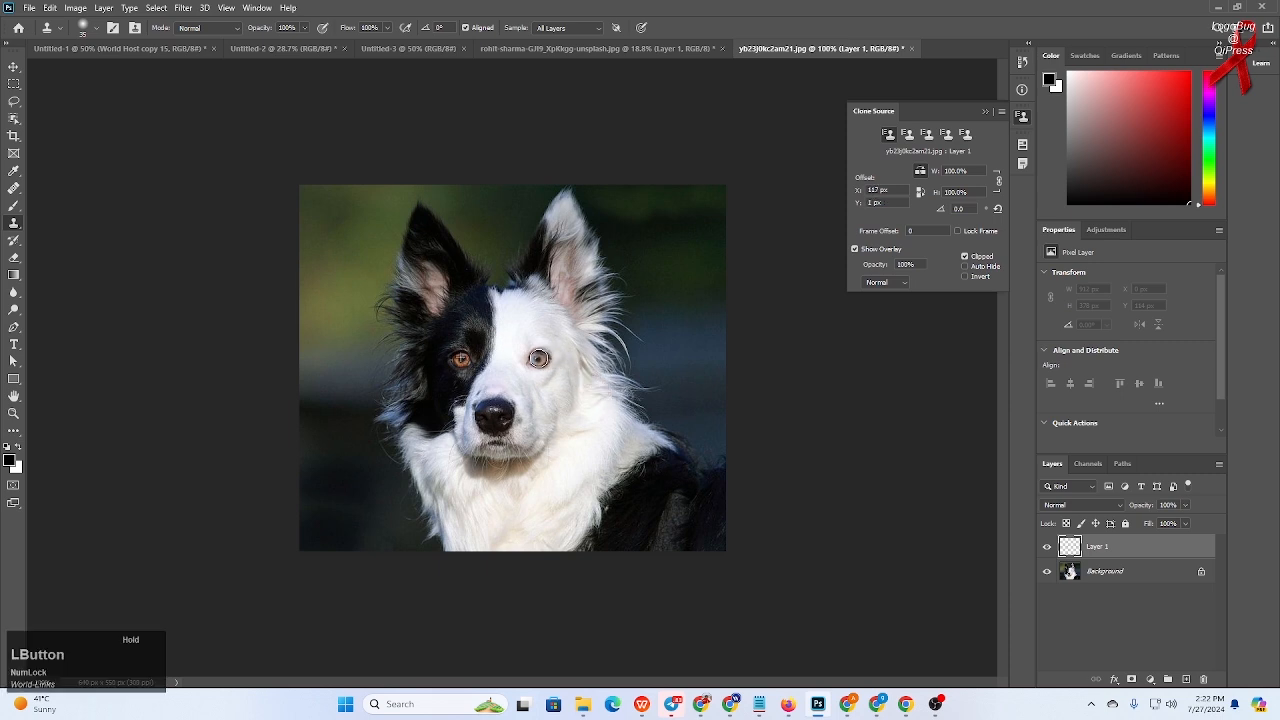
pyautogui.moveTo(538, 358)
pyautogui.mouseDown()
pyautogui.moveTo(521, 286)
pyautogui.moveTo(521, 347)
pyautogui.moveTo(565, 406)
pyautogui.mouseUp()
pyautogui.moveTo(531, 317)
pyautogui.mouseDown()
pyautogui.moveTo(534, 295)
pyautogui.moveTo(541, 348)
pyautogui.moveTo(564, 376)
pyautogui.mouseUp()
pyautogui.moveTo(549, 308)
pyautogui.mouseDown()
pyautogui.moveTo(541, 294)
pyautogui.moveTo(579, 384)
pyautogui.mouseUp()
pyautogui.moveTo(551, 275)
pyautogui.mouseDown()
pyautogui.moveTo(553, 318)
pyautogui.moveTo(592, 388)
pyautogui.mouseUp()
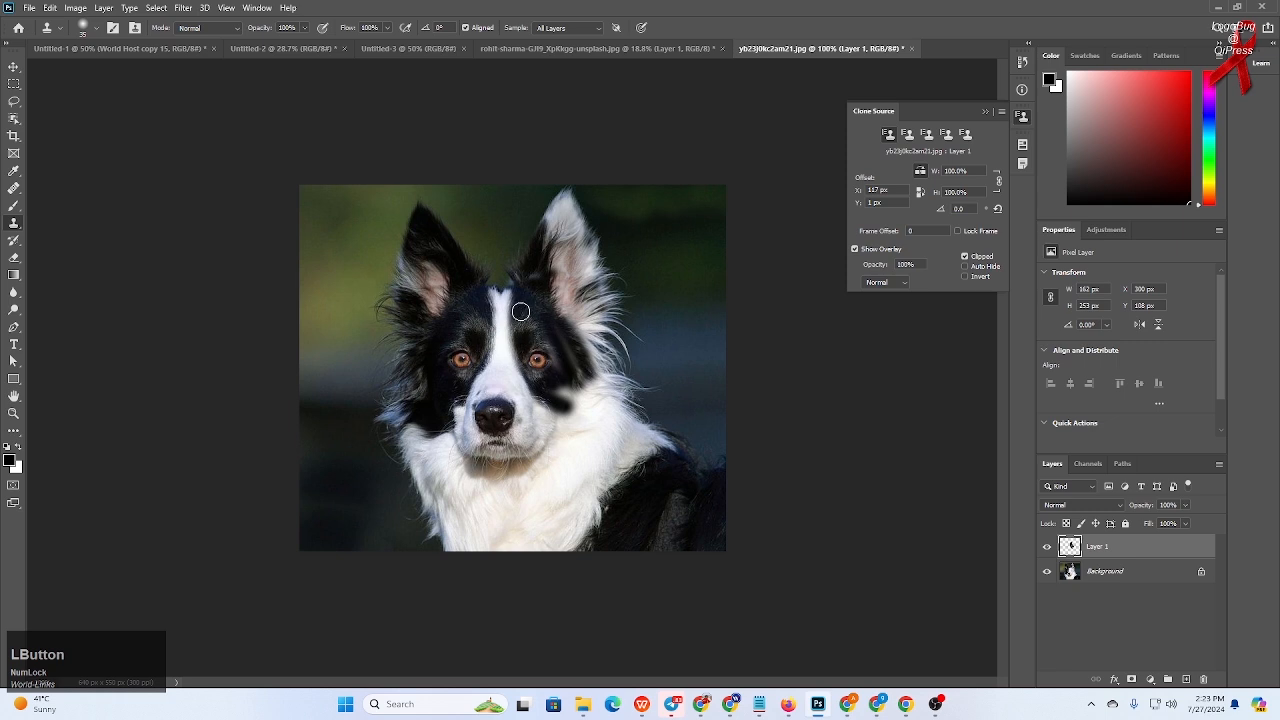
# - Continue cloning the mirrored dark fur up over the right ear and cheek, undoing one stroke along the way
pyautogui.moveTo(520, 293)
pyautogui.mouseDown()
pyautogui.moveTo(508, 323)
pyautogui.moveTo(528, 378)
pyautogui.moveTo(566, 407)
pyautogui.moveTo(566, 434)
pyautogui.moveTo(584, 435)
pyautogui.moveTo(564, 392)
pyautogui.moveTo(594, 386)
pyautogui.moveTo(594, 421)
pyautogui.moveTo(586, 370)
pyautogui.moveTo(602, 418)
pyautogui.moveTo(610, 398)
pyautogui.moveTo(568, 330)
pyautogui.moveTo(592, 325)
pyautogui.moveTo(590, 352)
pyautogui.moveTo(588, 318)
pyautogui.moveTo(565, 315)
pyautogui.moveTo(598, 298)
pyautogui.moveTo(562, 306)
pyautogui.moveTo(592, 277)
pyautogui.moveTo(579, 287)
pyautogui.moveTo(587, 246)
pyautogui.moveTo(577, 229)
pyautogui.moveTo(548, 238)
pyautogui.moveTo(562, 234)
pyautogui.moveTo(553, 218)
pyautogui.mouseUp()
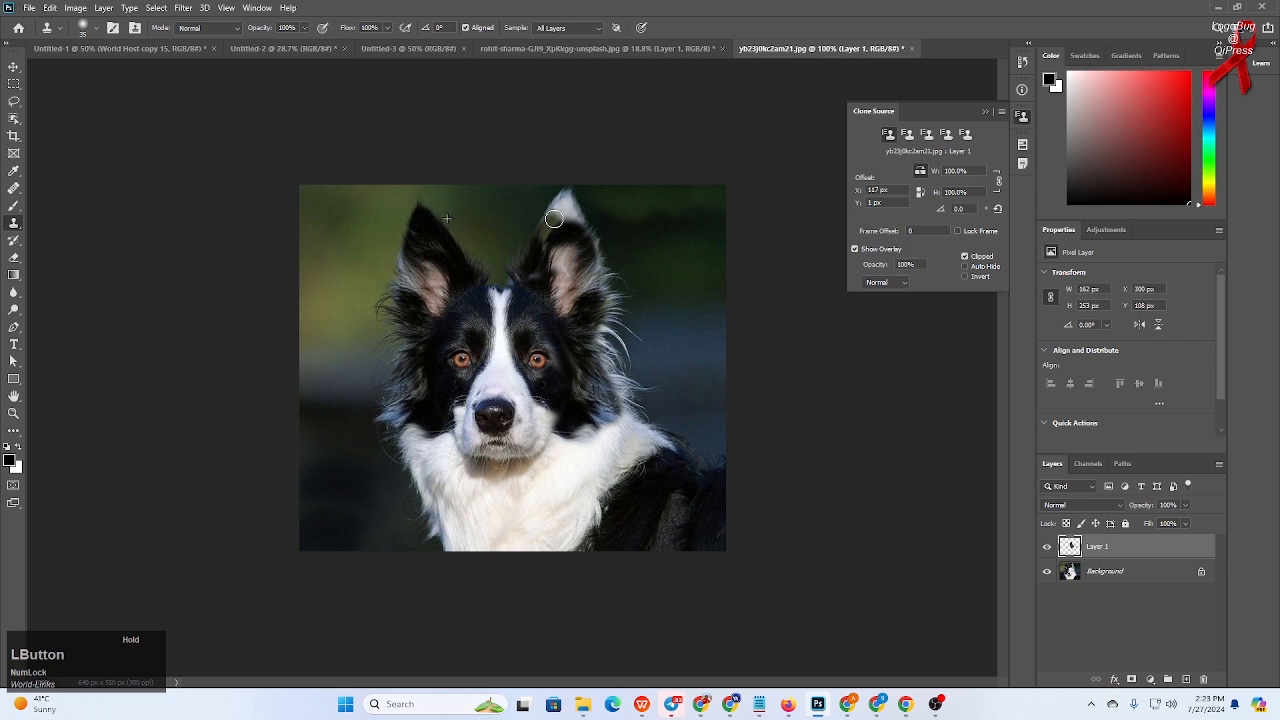
pyautogui.moveTo(553, 218); pyautogui.dragTo(555, 218)
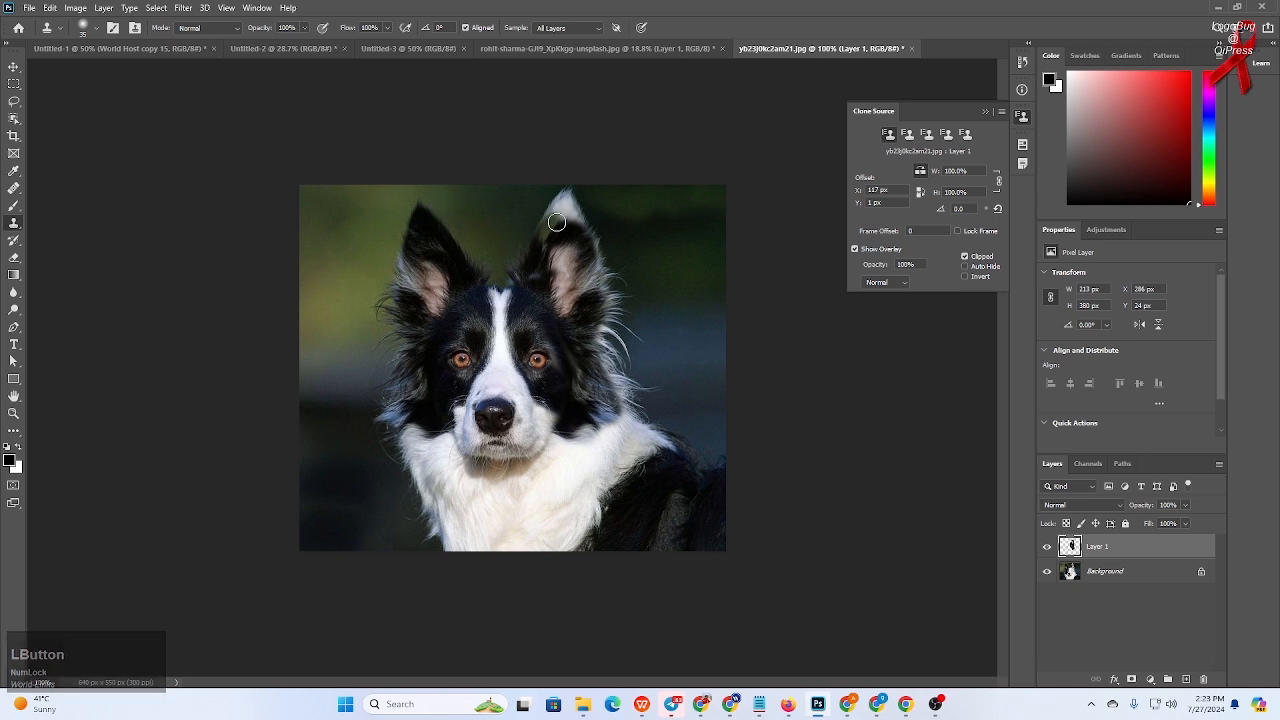
pyautogui.hotkey('ctrl', 'z')
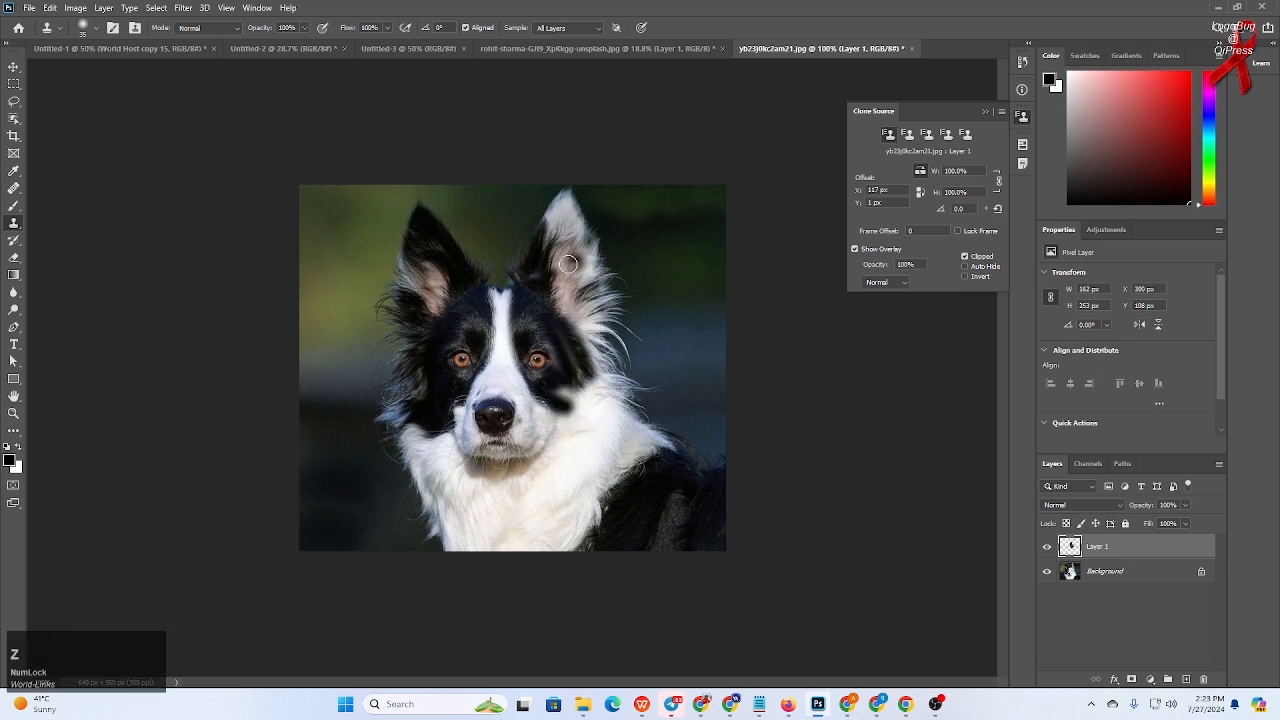
pyautogui.moveTo(571, 402)
pyautogui.mouseDown()
pyautogui.moveTo(594, 427)
pyautogui.moveTo(556, 400)
pyautogui.moveTo(614, 419)
pyautogui.moveTo(542, 414)
pyautogui.moveTo(604, 429)
pyautogui.moveTo(552, 424)
pyautogui.moveTo(604, 417)
pyautogui.moveTo(562, 394)
pyautogui.moveTo(615, 406)
pyautogui.moveTo(573, 381)
pyautogui.moveTo(620, 405)
pyautogui.moveTo(595, 391)
pyautogui.moveTo(593, 363)
pyautogui.moveTo(618, 390)
pyautogui.mouseUp()
pyautogui.moveTo(558, 311)
pyautogui.mouseDown()
pyautogui.moveTo(609, 352)
pyautogui.moveTo(593, 340)
pyautogui.moveTo(619, 390)
pyautogui.mouseUp()
pyautogui.moveTo(564, 307)
pyautogui.mouseDown()
pyautogui.moveTo(580, 312)
pyautogui.moveTo(584, 290)
pyautogui.moveTo(566, 203)
pyautogui.mouseUp()
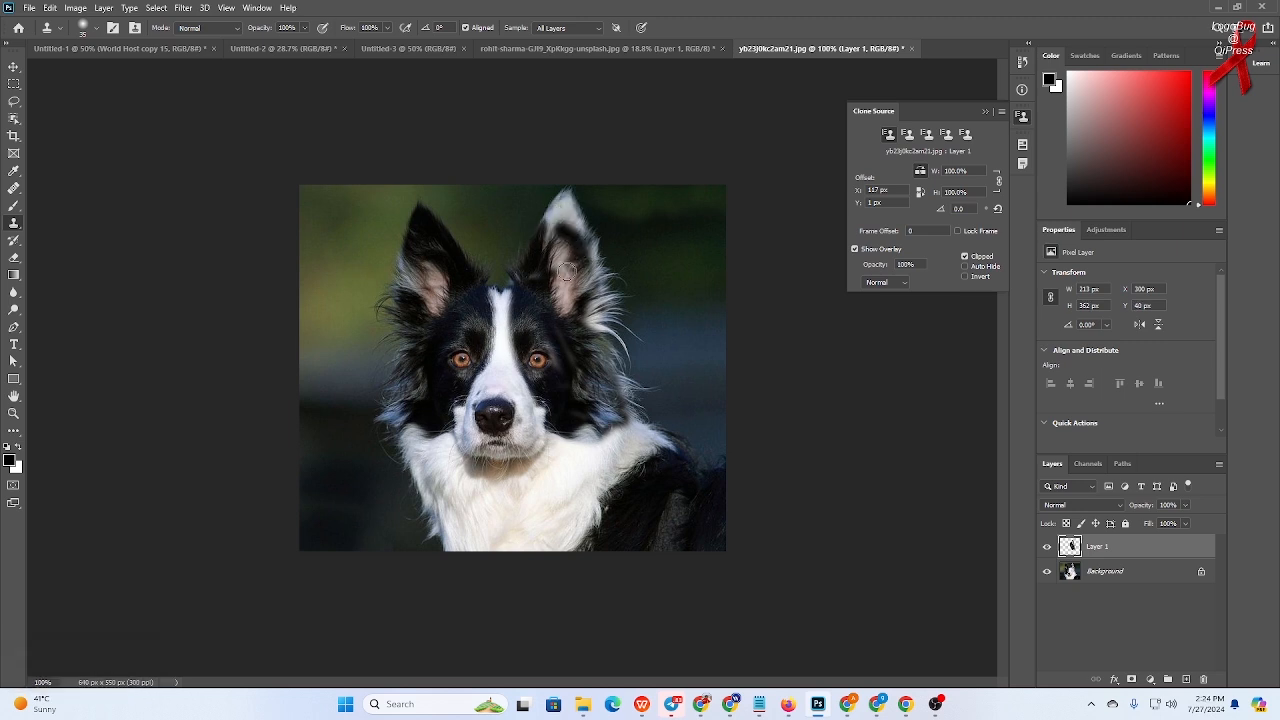
pyautogui.moveTo(594, 313); pyautogui.dragTo(594, 300)
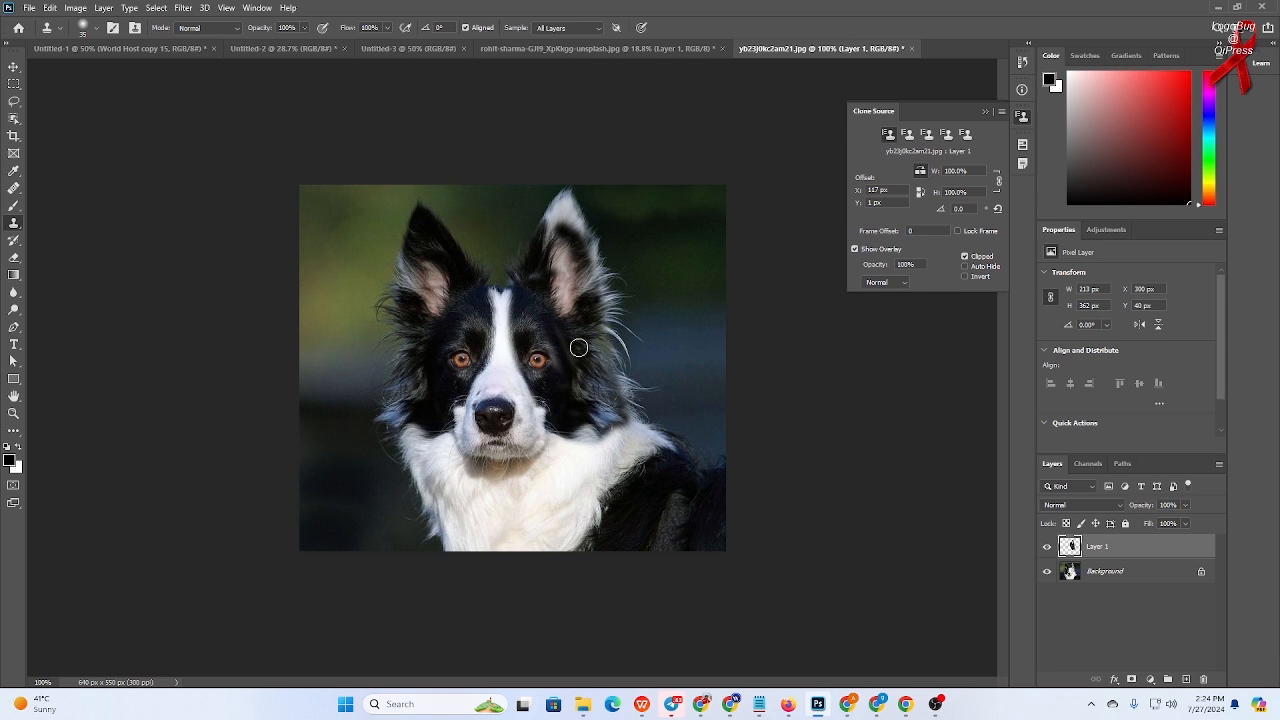
# - Switch the clone source to a vertical flip, resample the eye, and stamp an upside-down face copy onto the chest
pyautogui.click(921, 193)
pyautogui.click(921, 174)
pyautogui.keyDown('alt'); pyautogui.click(457, 357); pyautogui.keyUp('alt')
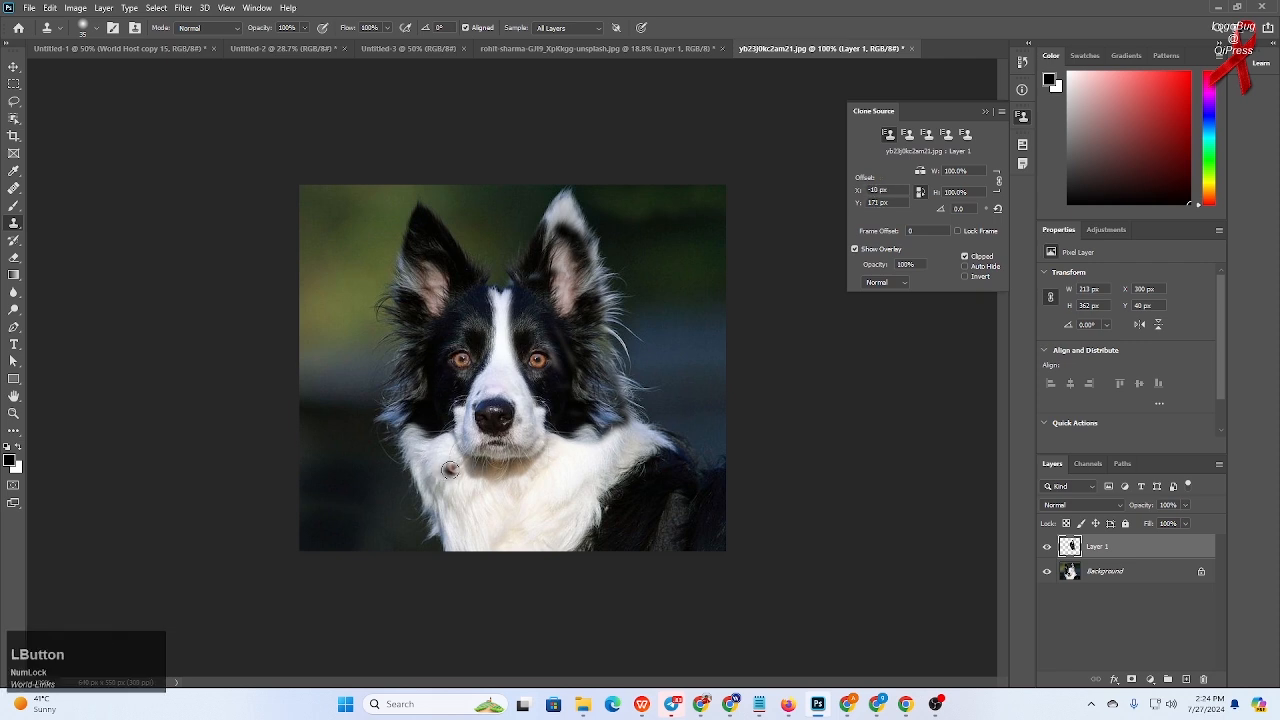
pyautogui.moveTo(450, 470)
pyautogui.mouseDown()
pyautogui.moveTo(490, 520)
pyautogui.moveTo(451, 464)
pyautogui.moveTo(491, 514)
pyautogui.moveTo(461, 454)
pyautogui.moveTo(492, 467)
pyautogui.moveTo(453, 437)
pyautogui.moveTo(524, 511)
pyautogui.moveTo(401, 472)
pyautogui.moveTo(493, 537)
pyautogui.moveTo(415, 492)
pyautogui.moveTo(473, 504)
pyautogui.moveTo(383, 426)
pyautogui.moveTo(473, 446)
pyautogui.moveTo(430, 427)
pyautogui.moveTo(504, 498)
pyautogui.moveTo(483, 436)
pyautogui.moveTo(538, 520)
pyautogui.moveTo(461, 438)
pyautogui.moveTo(540, 513)
pyautogui.moveTo(518, 486)
pyautogui.moveTo(472, 525)
pyautogui.moveTo(531, 533)
pyautogui.moveTo(538, 520)
pyautogui.moveTo(493, 530)
pyautogui.moveTo(479, 550)
pyautogui.moveTo(459, 544)
pyautogui.moveTo(537, 548)
pyautogui.moveTo(440, 524)
pyautogui.mouseUp()
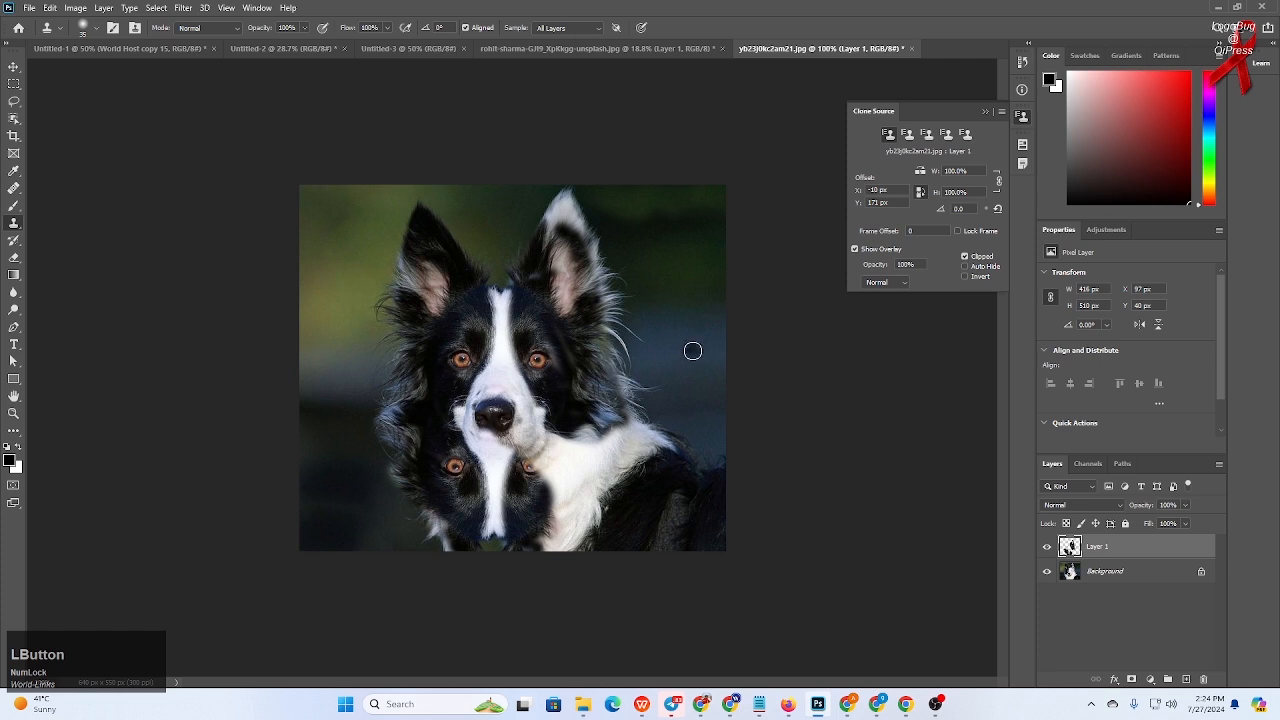
# - Undo the upside-down face copy
pyautogui.hotkey('ctrl', 'z')
pyautogui.hotkey('ctrl', 'z')
pyautogui.hotkey('ctrl', 'z')
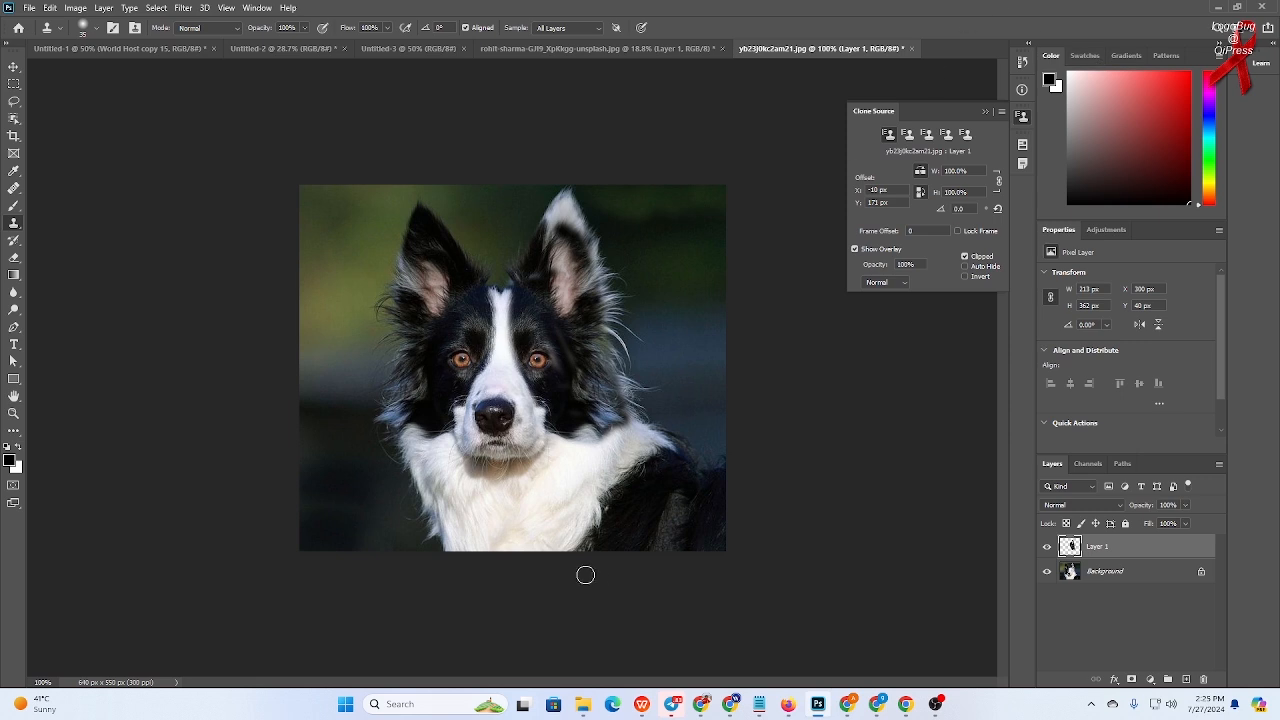
# - Open the yellow car photo from the Wallpapers folder as a new document
pyautogui.moveTo(592, 713)
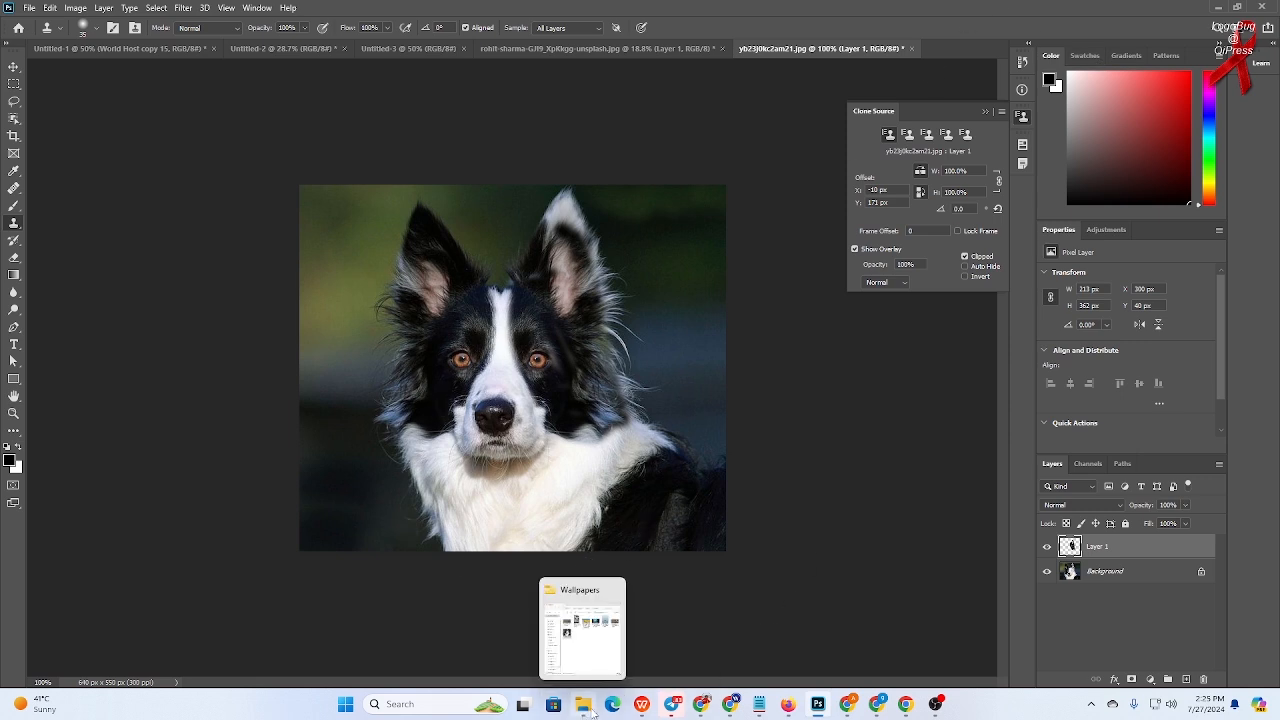
pyautogui.click(584, 660)
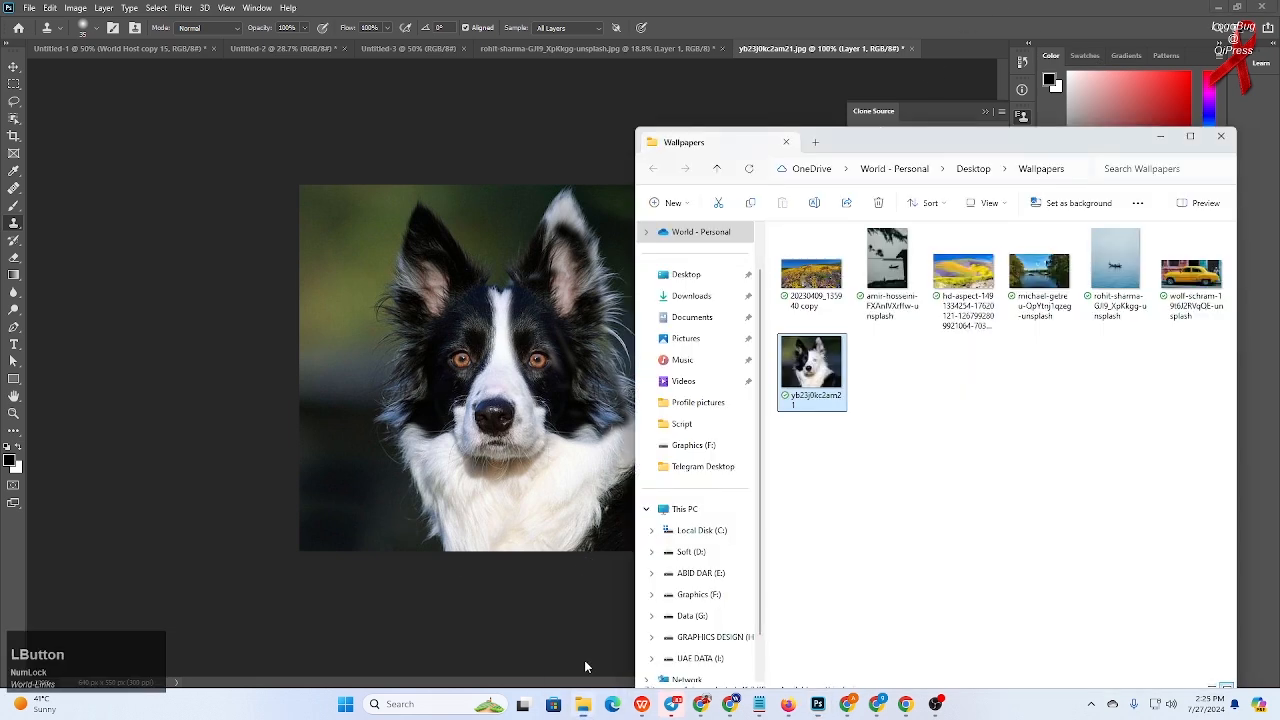
pyautogui.click(975, 499)
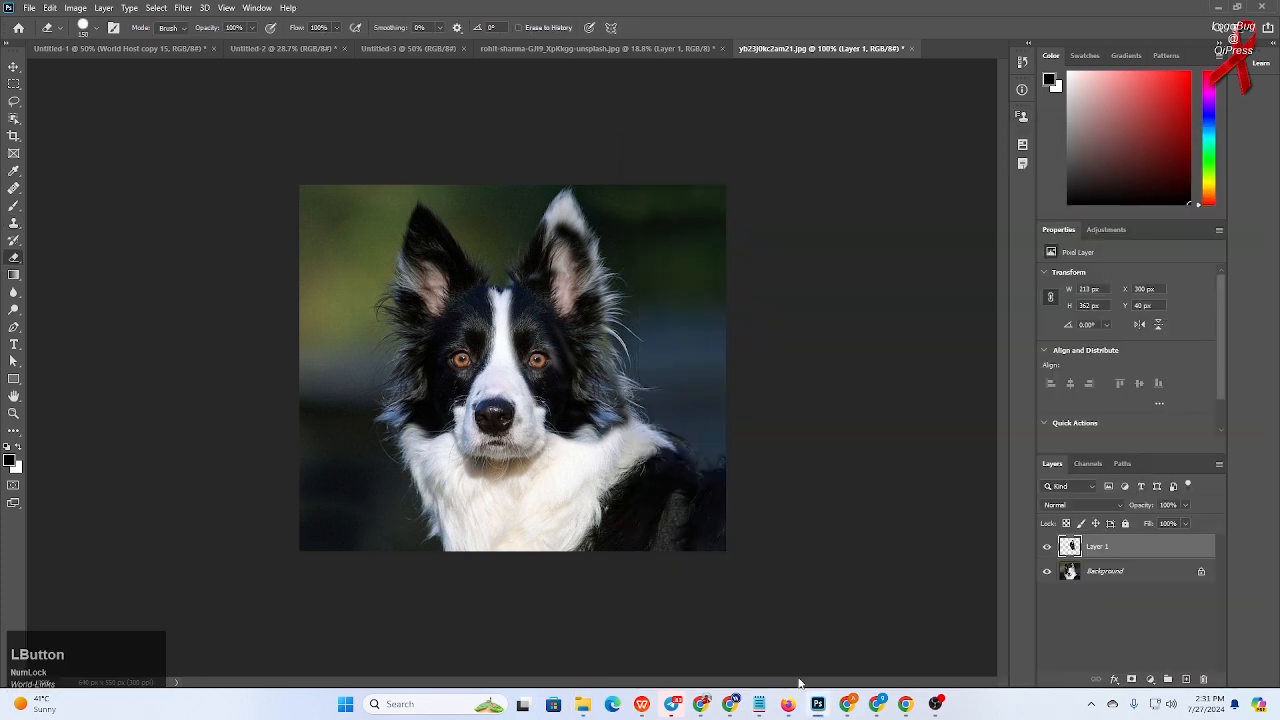
pyautogui.moveTo(670, 710)
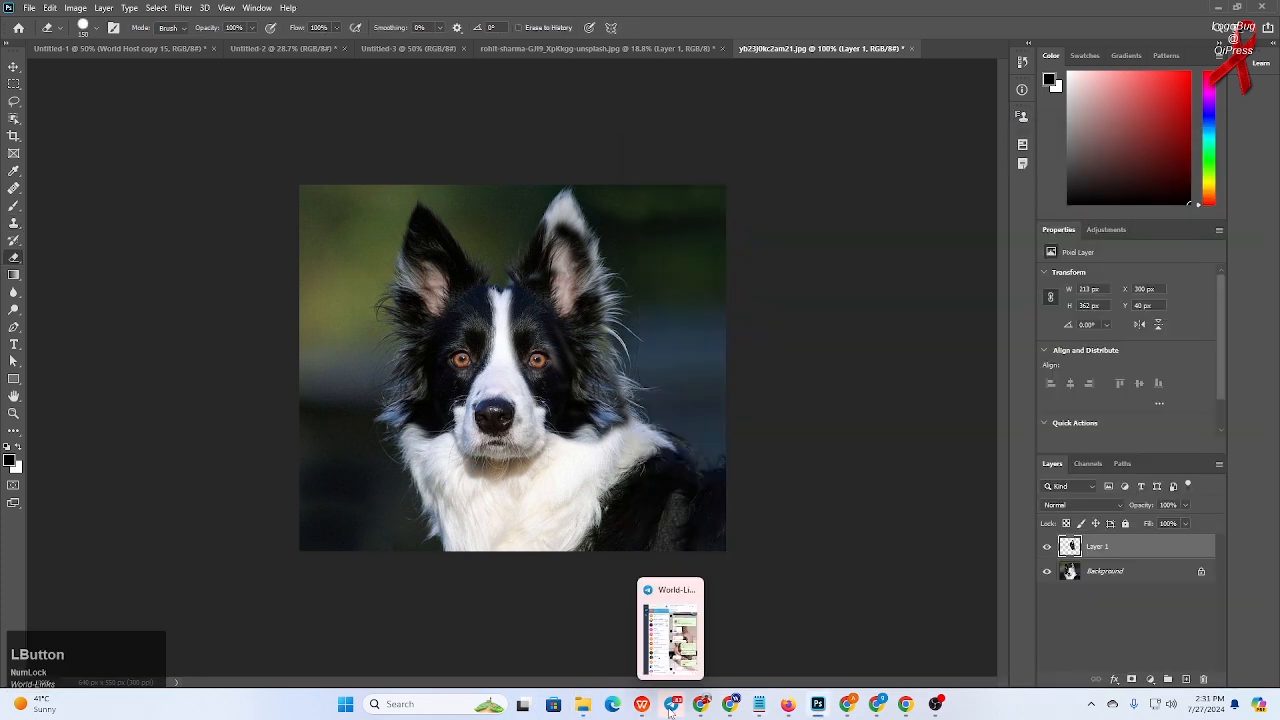
pyautogui.click(622, 632)
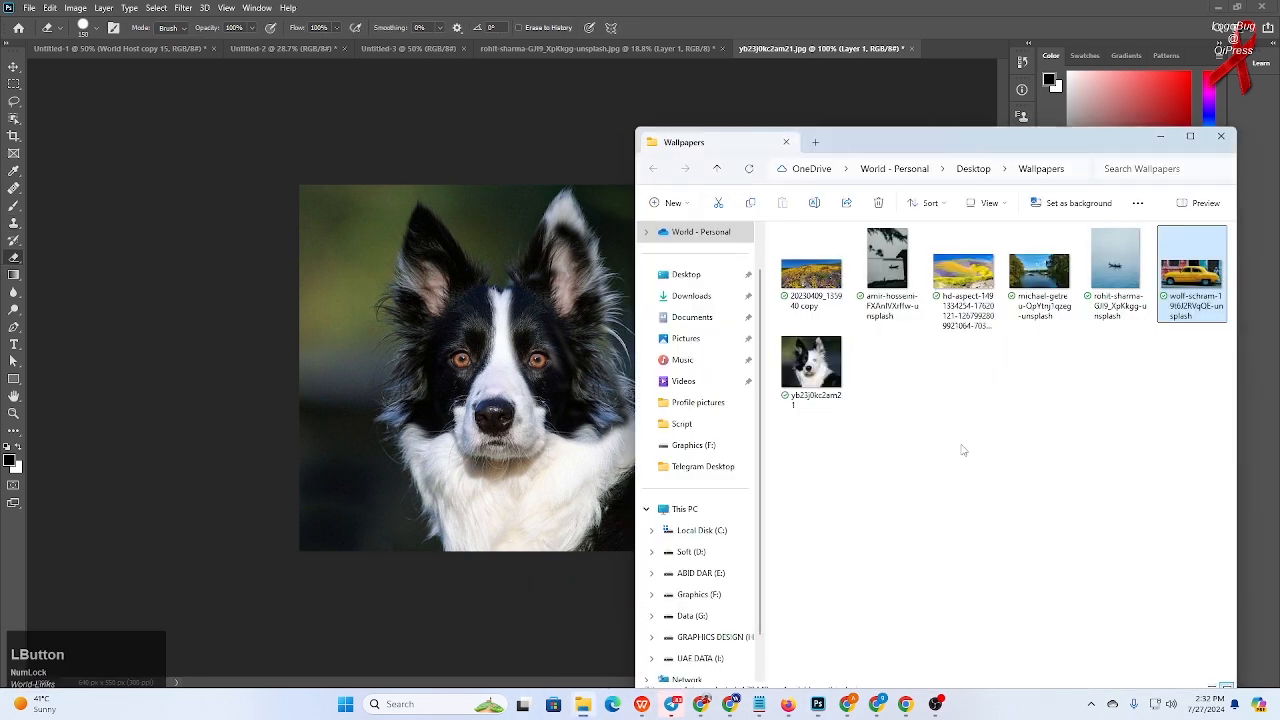
pyautogui.click(1034, 425)
pyautogui.click(1196, 287)
pyautogui.click(1075, 429)
pyautogui.click(965, 61)
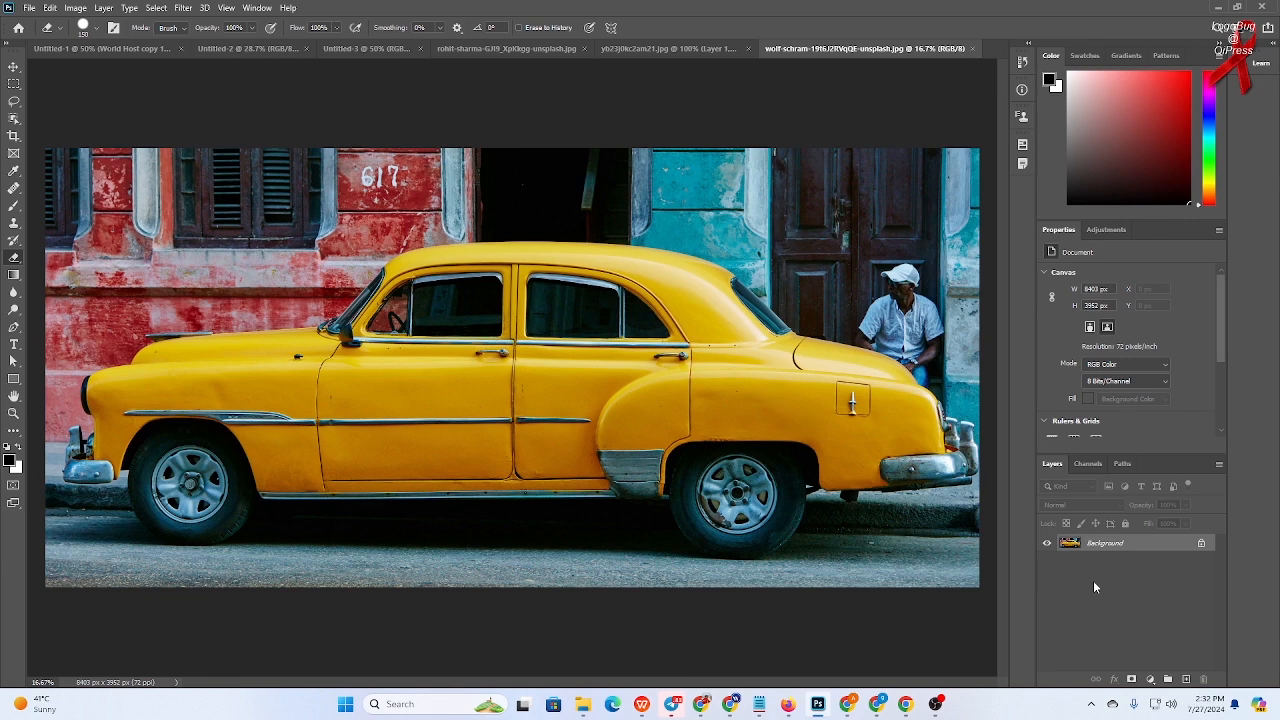
# - Add a new layer, select the Clone Stamp tool with sampling from All Layers, and open Clone Source
pyautogui.click(1186, 679)
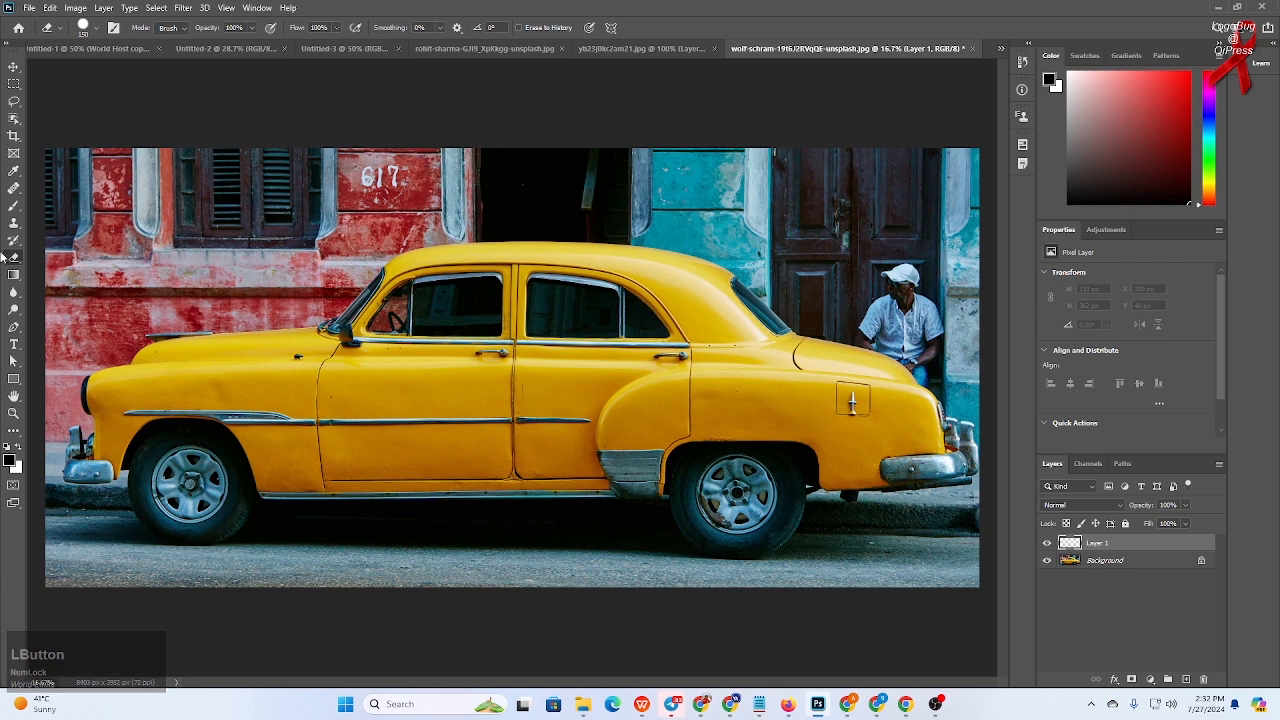
pyautogui.click(14, 222)
pyautogui.click(597, 33)
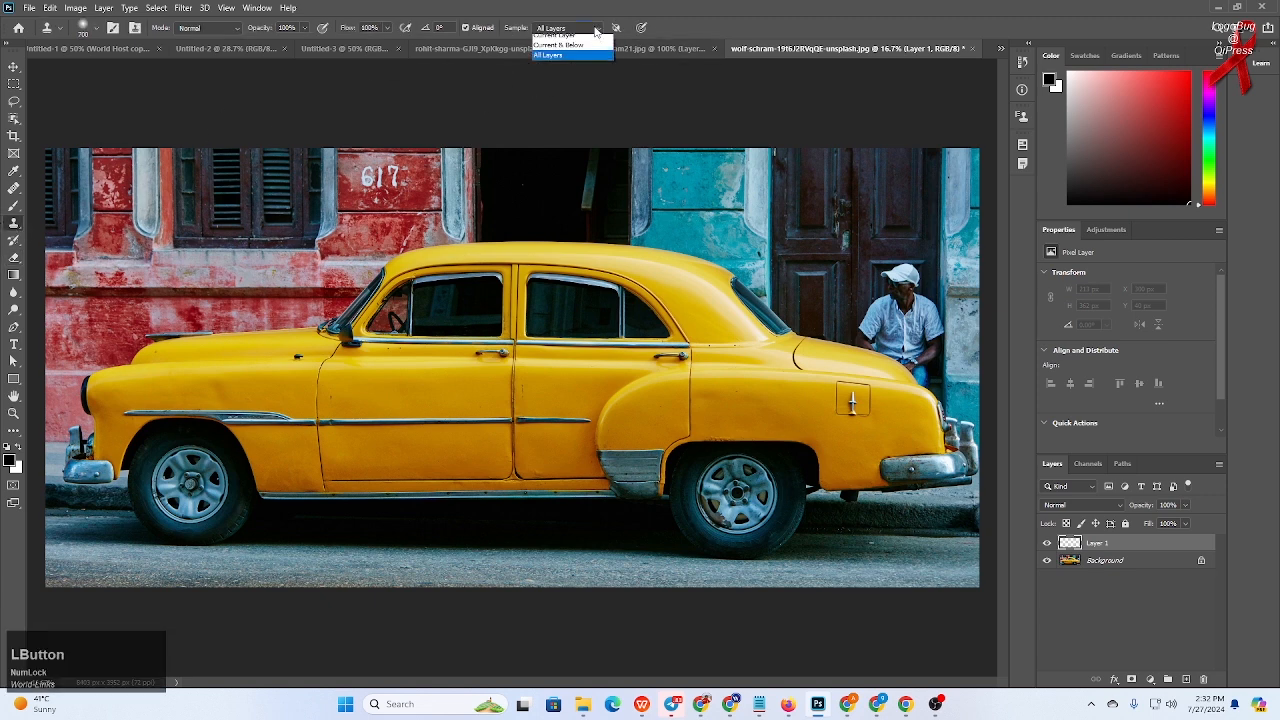
pyautogui.click(568, 61)
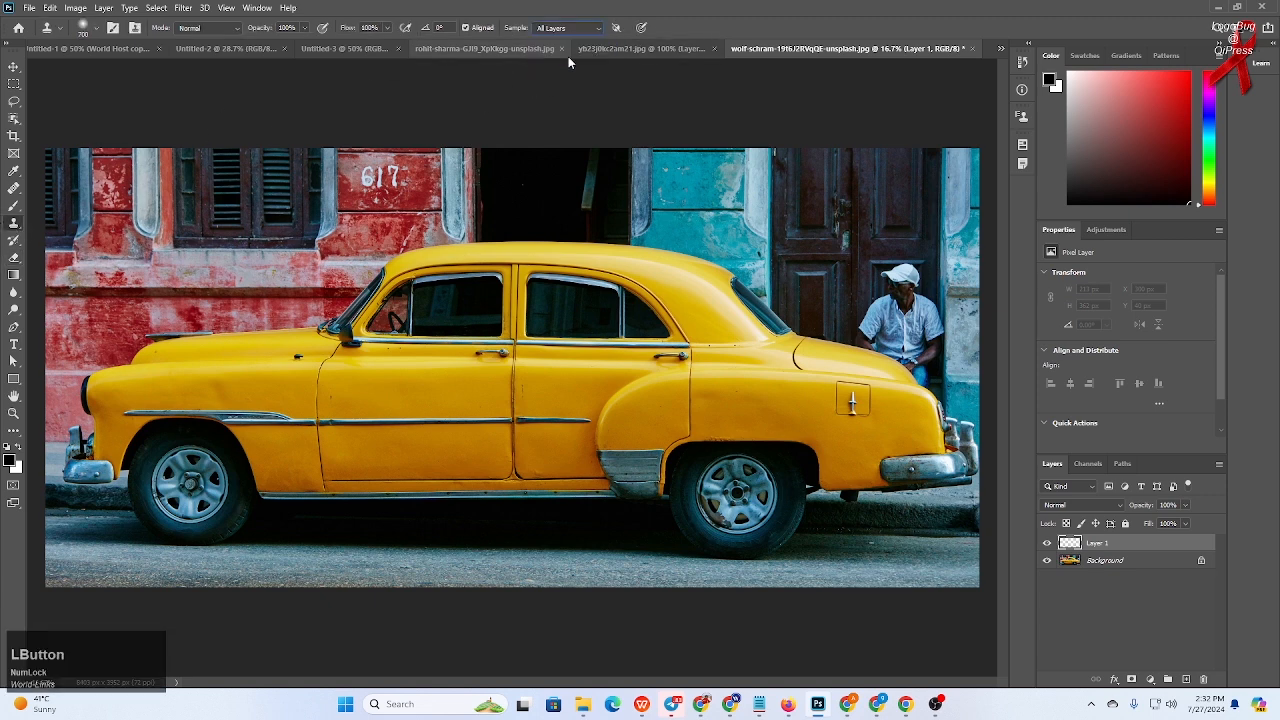
pyautogui.click(1022, 116)
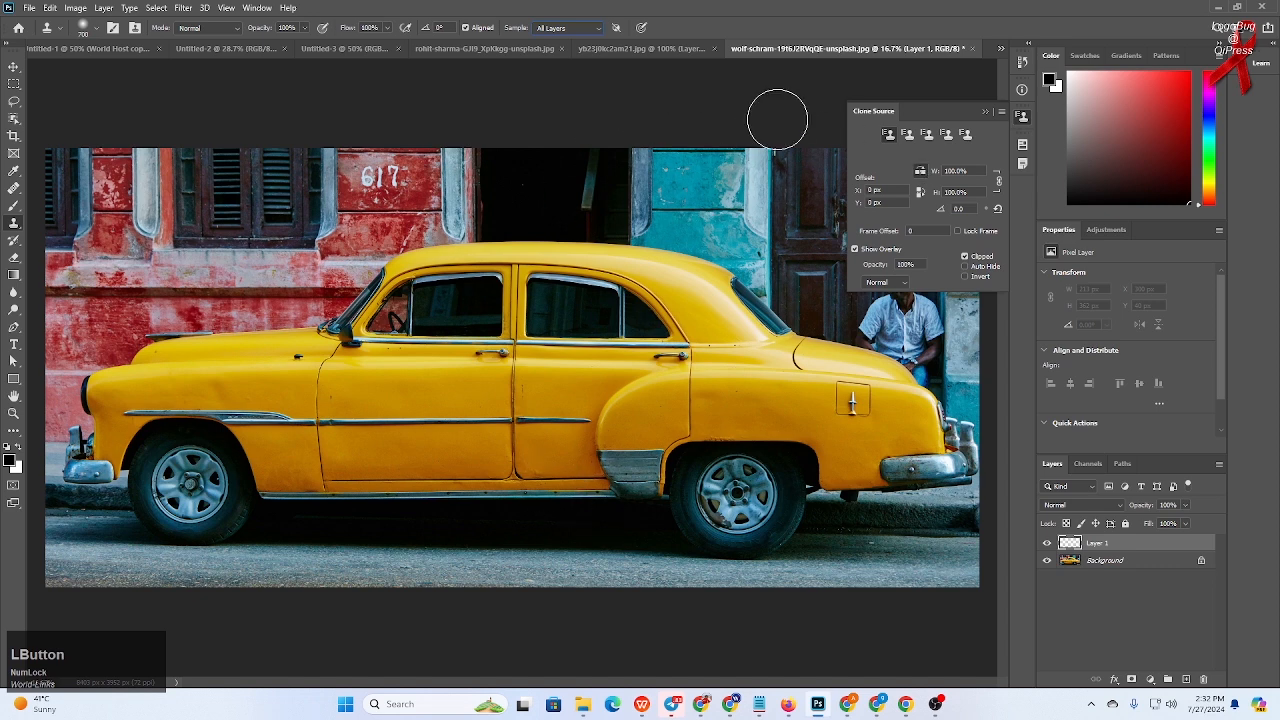
pyautogui.click(981, 118)
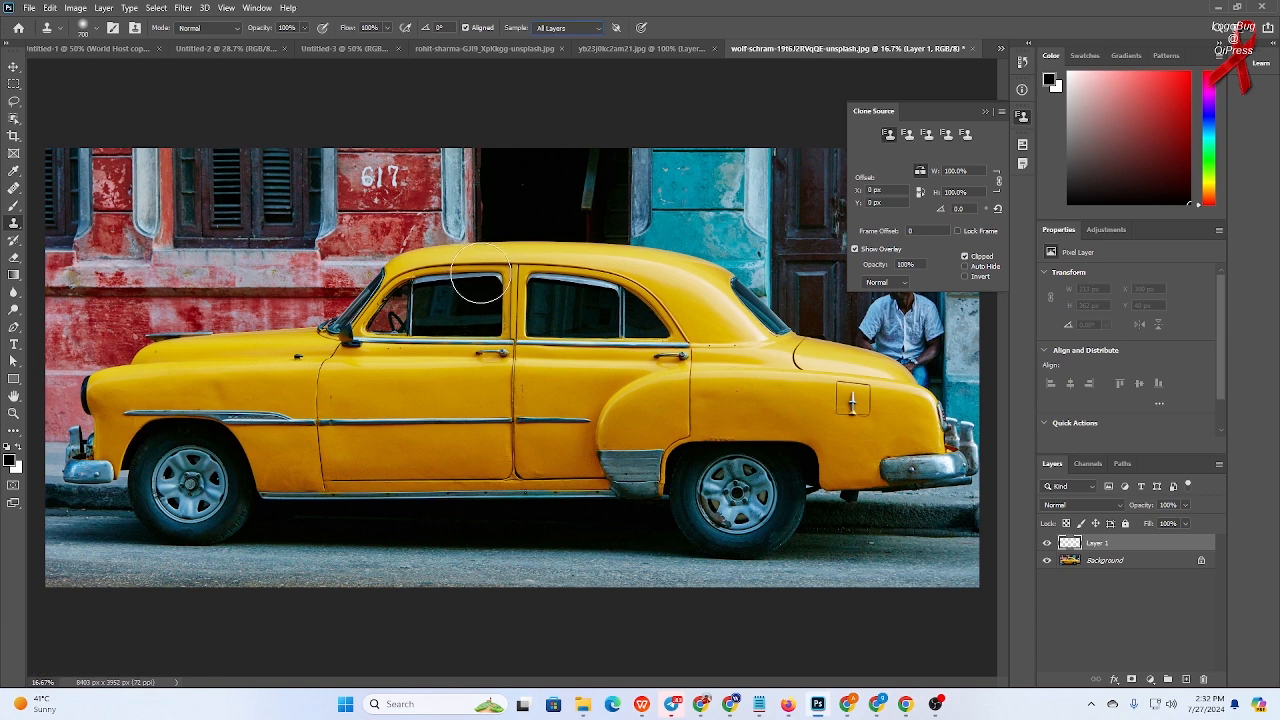
# - Sample the car's front half and clone a mirrored copy of it over the rear half on the new layer, then close Clone Source
pyautogui.click(480, 280)
pyautogui.click(632, 275)
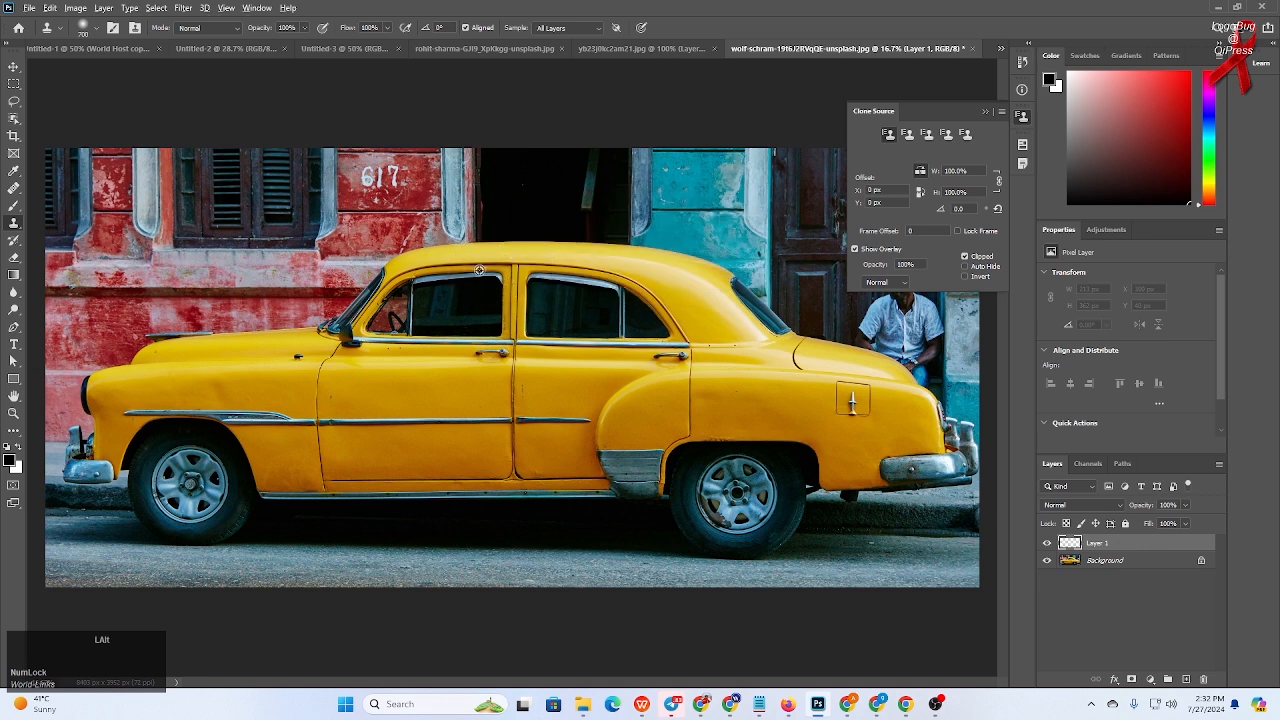
pyautogui.keyDown('alt'); pyautogui.click(480, 280); pyautogui.keyUp('alt')
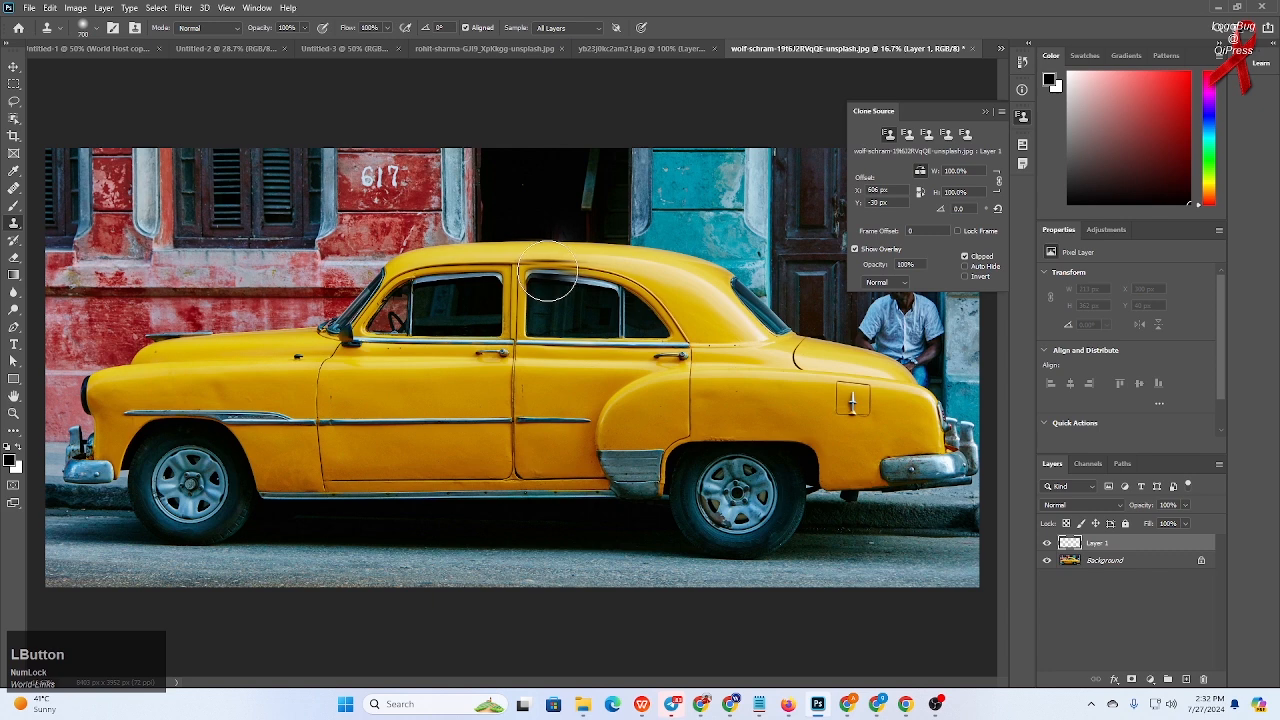
pyautogui.moveTo(550, 283)
pyautogui.mouseDown()
pyautogui.moveTo(672, 292)
pyautogui.moveTo(718, 315)
pyautogui.moveTo(620, 345)
pyautogui.mouseUp()
pyautogui.moveTo(567, 380)
pyautogui.mouseDown()
pyautogui.moveTo(544, 405)
pyautogui.moveTo(554, 396)
pyautogui.moveTo(556, 476)
pyautogui.moveTo(567, 457)
pyautogui.moveTo(653, 466)
pyautogui.moveTo(646, 434)
pyautogui.moveTo(637, 452)
pyautogui.moveTo(651, 422)
pyautogui.moveTo(721, 415)
pyautogui.moveTo(737, 368)
pyautogui.moveTo(701, 380)
pyautogui.moveTo(674, 313)
pyautogui.moveTo(751, 349)
pyautogui.moveTo(791, 391)
pyautogui.moveTo(813, 380)
pyautogui.moveTo(860, 396)
pyautogui.moveTo(930, 450)
pyautogui.moveTo(850, 450)
pyautogui.moveTo(928, 465)
pyautogui.moveTo(820, 489)
pyautogui.moveTo(795, 460)
pyautogui.moveTo(704, 490)
pyautogui.moveTo(860, 492)
pyautogui.moveTo(882, 510)
pyautogui.moveTo(693, 520)
pyautogui.moveTo(807, 537)
pyautogui.moveTo(628, 556)
pyautogui.moveTo(690, 560)
pyautogui.moveTo(583, 558)
pyautogui.moveTo(622, 571)
pyautogui.moveTo(610, 568)
pyautogui.moveTo(829, 564)
pyautogui.moveTo(994, 542)
pyautogui.moveTo(894, 508)
pyautogui.moveTo(956, 521)
pyautogui.moveTo(912, 528)
pyautogui.moveTo(755, 467)
pyautogui.moveTo(841, 437)
pyautogui.moveTo(850, 404)
pyautogui.moveTo(917, 410)
pyautogui.moveTo(890, 390)
pyautogui.moveTo(925, 410)
pyautogui.moveTo(870, 375)
pyautogui.moveTo(890, 390)
pyautogui.moveTo(775, 380)
pyautogui.moveTo(785, 395)
pyautogui.moveTo(660, 372)
pyautogui.moveTo(780, 400)
pyautogui.moveTo(745, 402)
pyautogui.mouseUp()
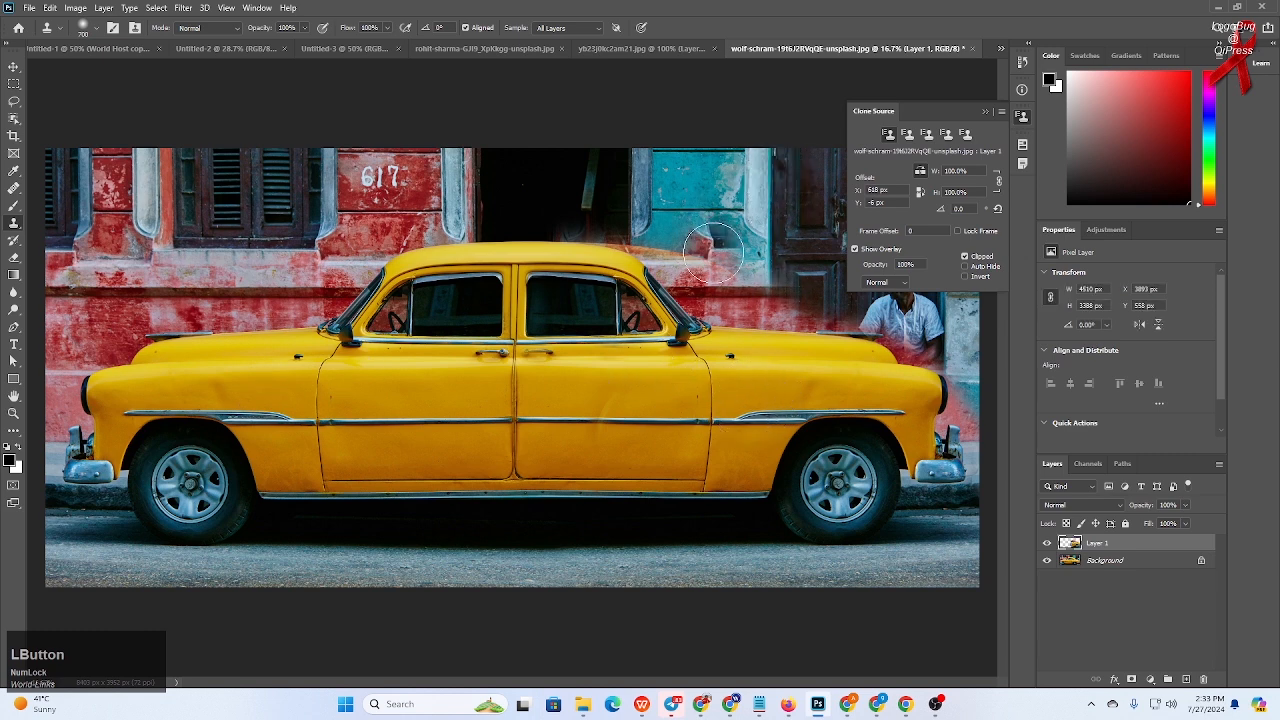
pyautogui.click(985, 113)
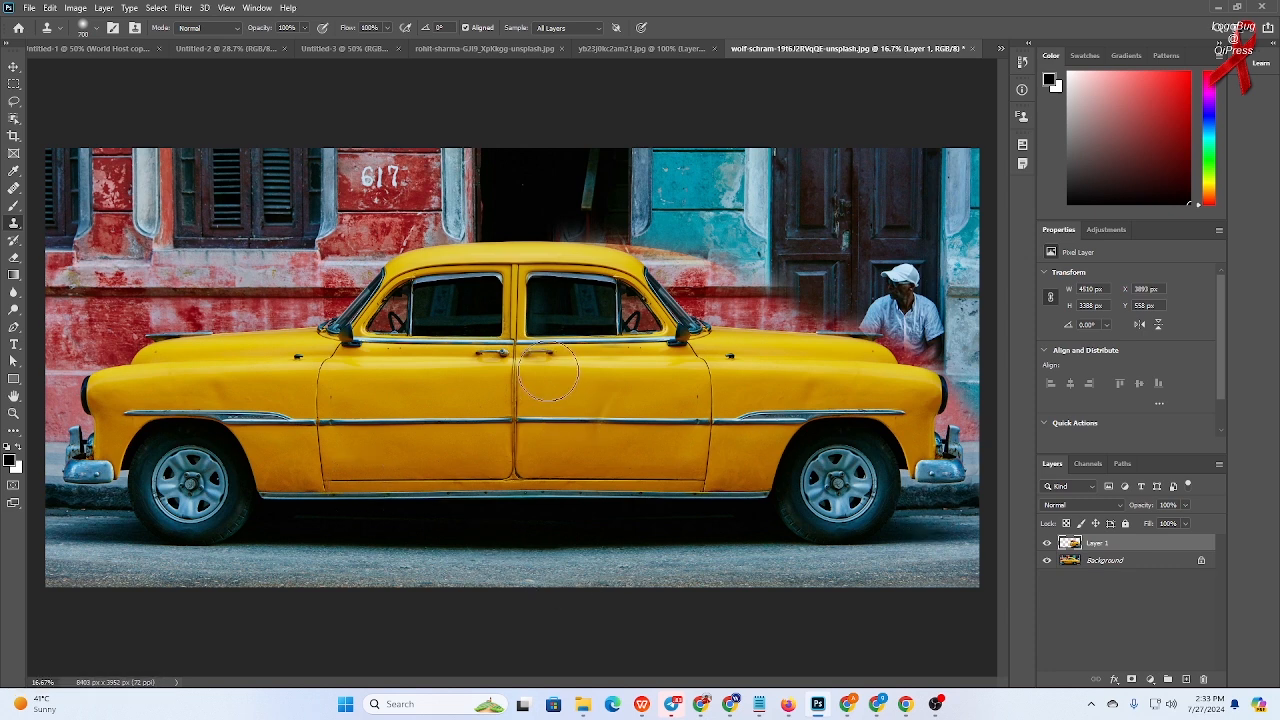
# - Touch up the cloned copy along the door and lower body, toggling the Background layer's visibility to check the clone
pyautogui.moveTo(548, 366); pyautogui.dragTo(547, 358)
pyautogui.click(1046, 561)
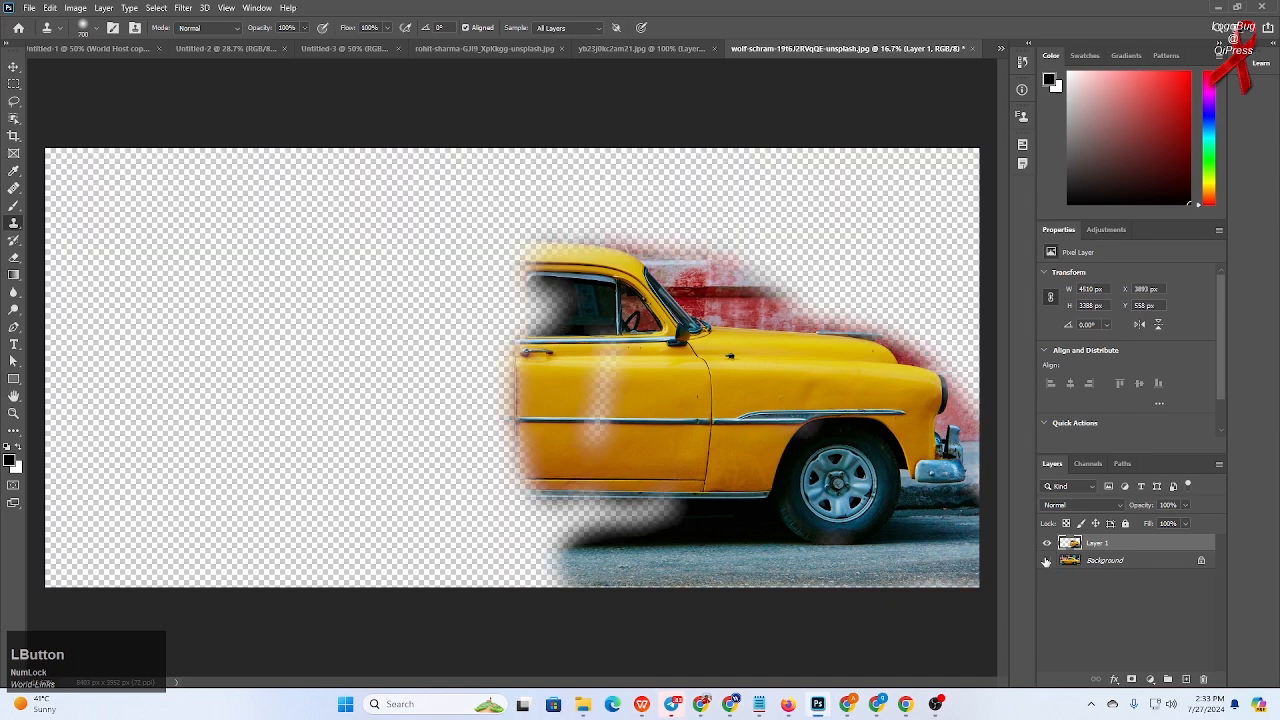
pyautogui.click(1046, 561)
pyautogui.moveTo(608, 452)
pyautogui.mouseDown()
pyautogui.moveTo(607, 397)
pyautogui.moveTo(600, 425)
pyautogui.moveTo(640, 418)
pyautogui.mouseUp()
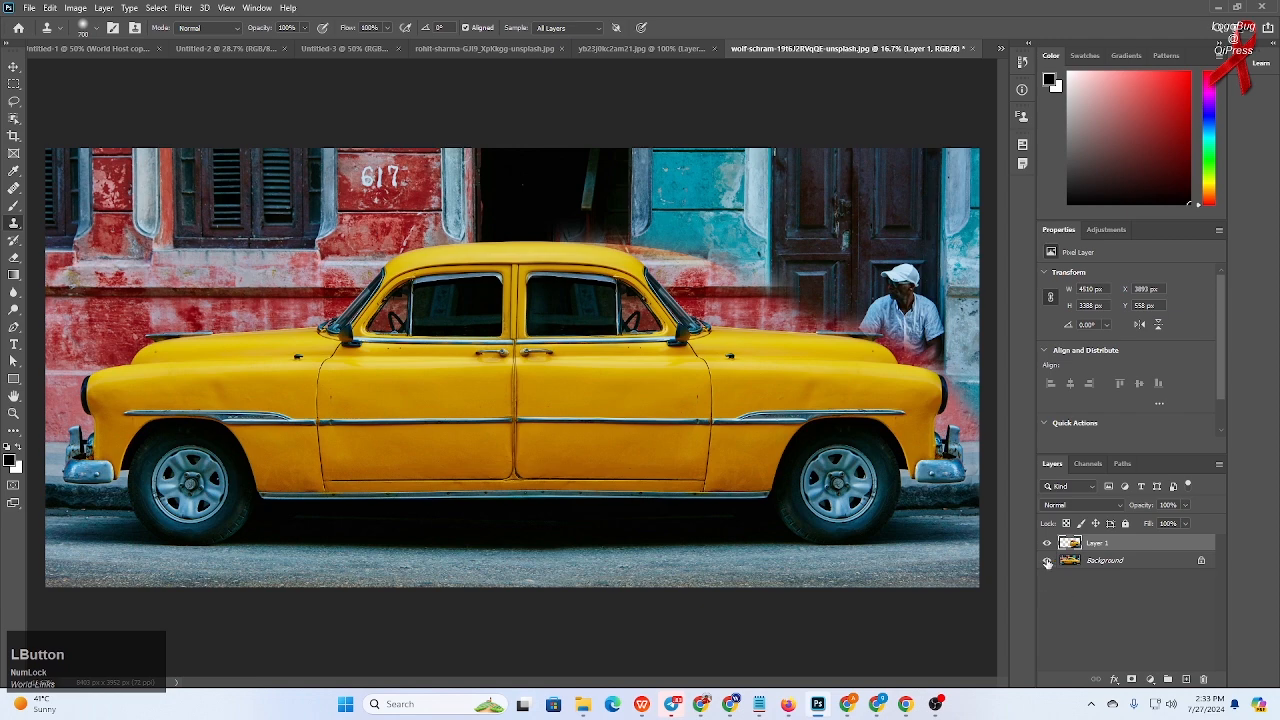
pyautogui.click(1047, 561)
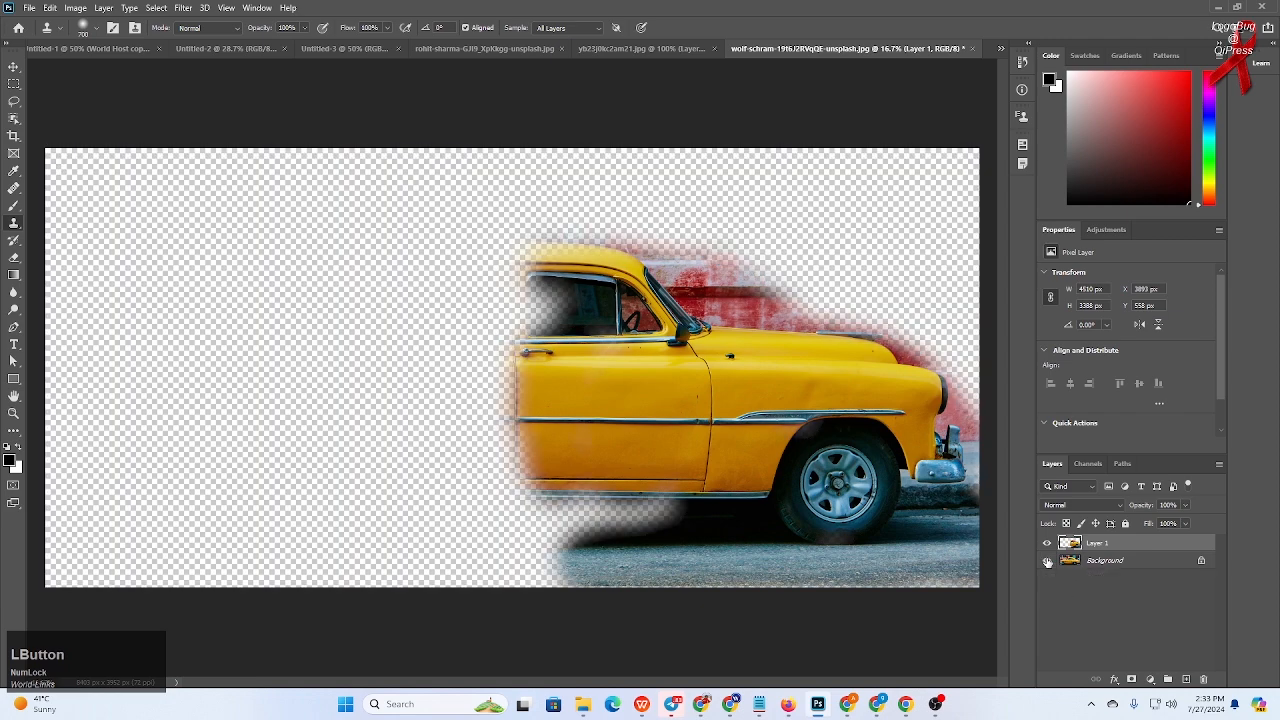
pyautogui.click(1047, 561)
pyautogui.moveTo(651, 517)
pyautogui.mouseDown()
pyautogui.moveTo(560, 501)
pyautogui.moveTo(605, 522)
pyautogui.moveTo(637, 509)
pyautogui.moveTo(593, 524)
pyautogui.moveTo(551, 486)
pyautogui.moveTo(581, 512)
pyautogui.moveTo(733, 459)
pyautogui.moveTo(714, 494)
pyautogui.moveTo(772, 487)
pyautogui.moveTo(727, 516)
pyautogui.moveTo(868, 490)
pyautogui.mouseUp()
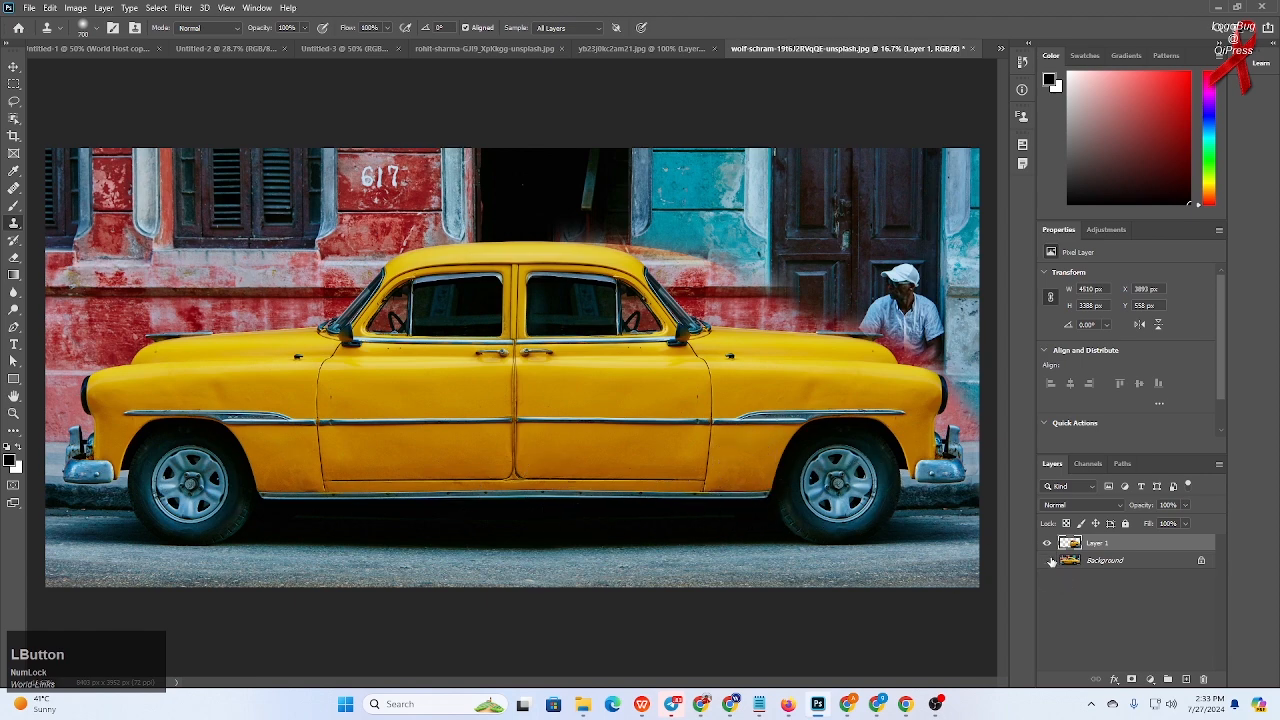
pyautogui.click(1048, 561)
pyautogui.click(1048, 561)
pyautogui.click(1048, 561)
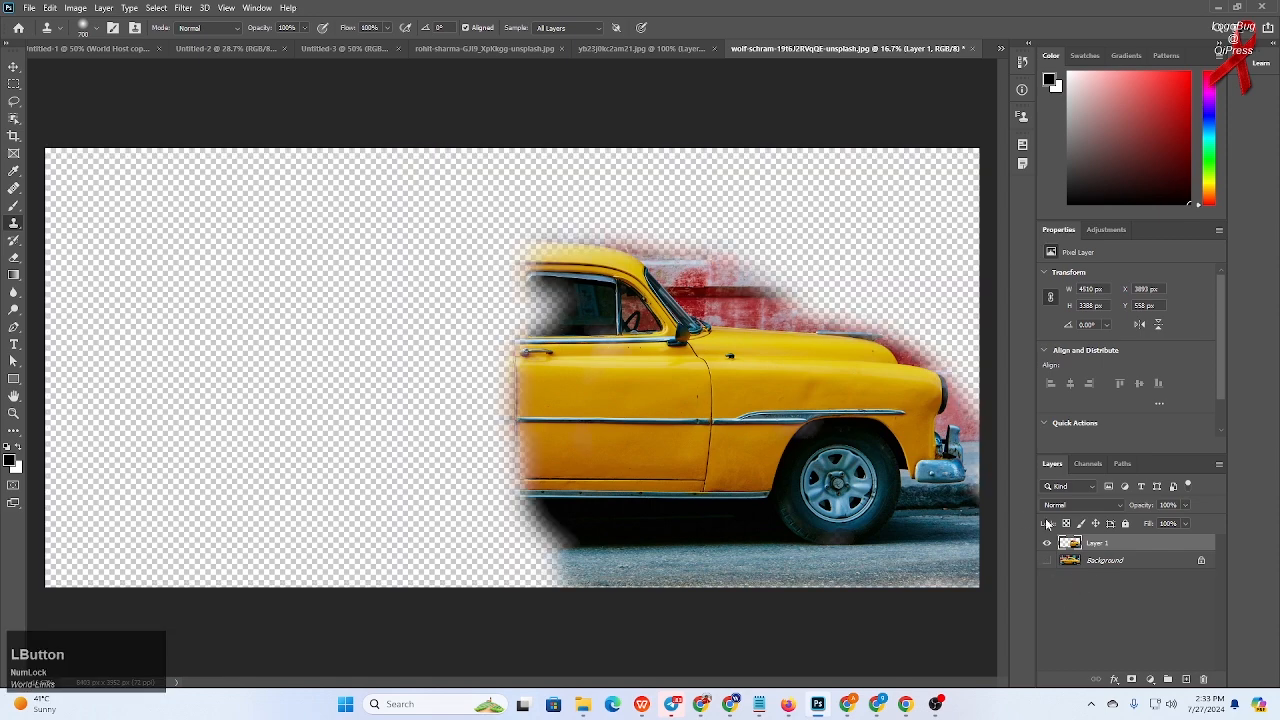
# - Switch to the Eraser with a larger brush and erase the stray wall pixels around the roof and hood on the cloned layer
pyautogui.scroll(3, 794, 463)
pyautogui.press('space')
pyautogui.moveTo(734, 291); pyautogui.dragTo(622, 474)
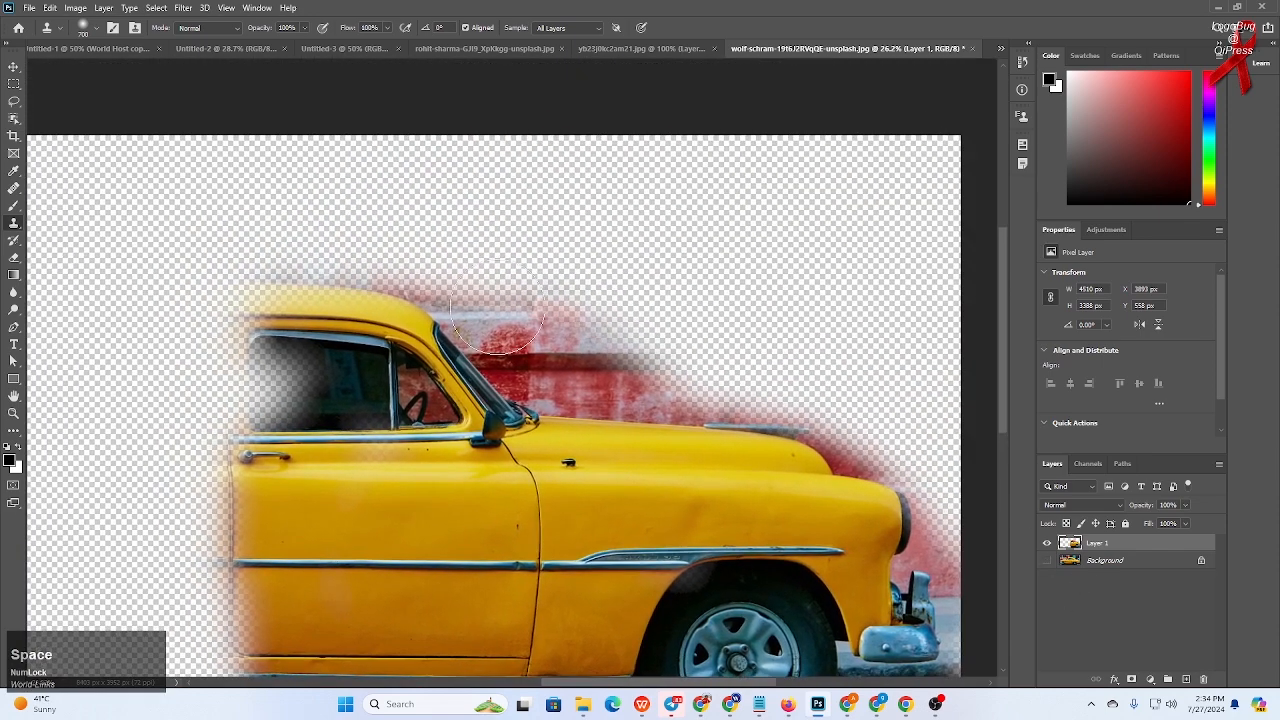
pyautogui.click(13, 258)
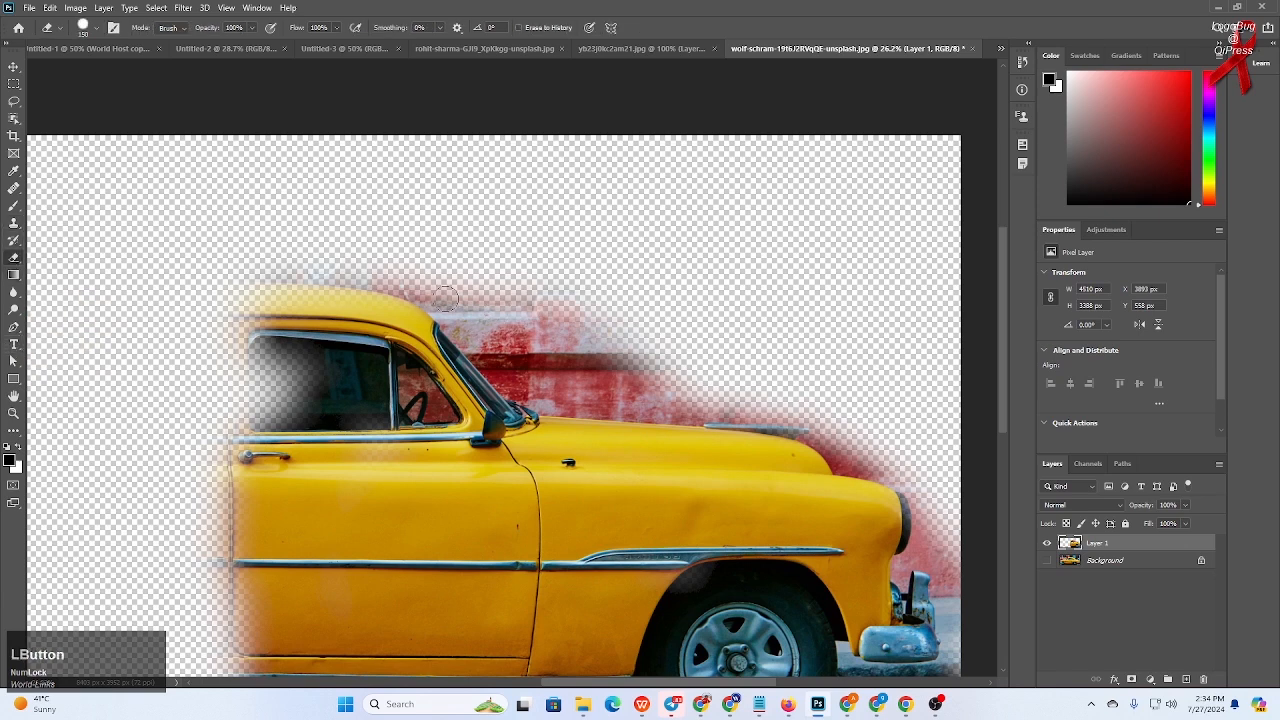
pyautogui.press(']')
pyautogui.press(']')
pyautogui.press(']')
pyautogui.moveTo(387, 270)
pyautogui.mouseDown()
pyautogui.moveTo(444, 290)
pyautogui.moveTo(540, 384)
pyautogui.moveTo(786, 413)
pyautogui.moveTo(890, 461)
pyautogui.mouseUp()
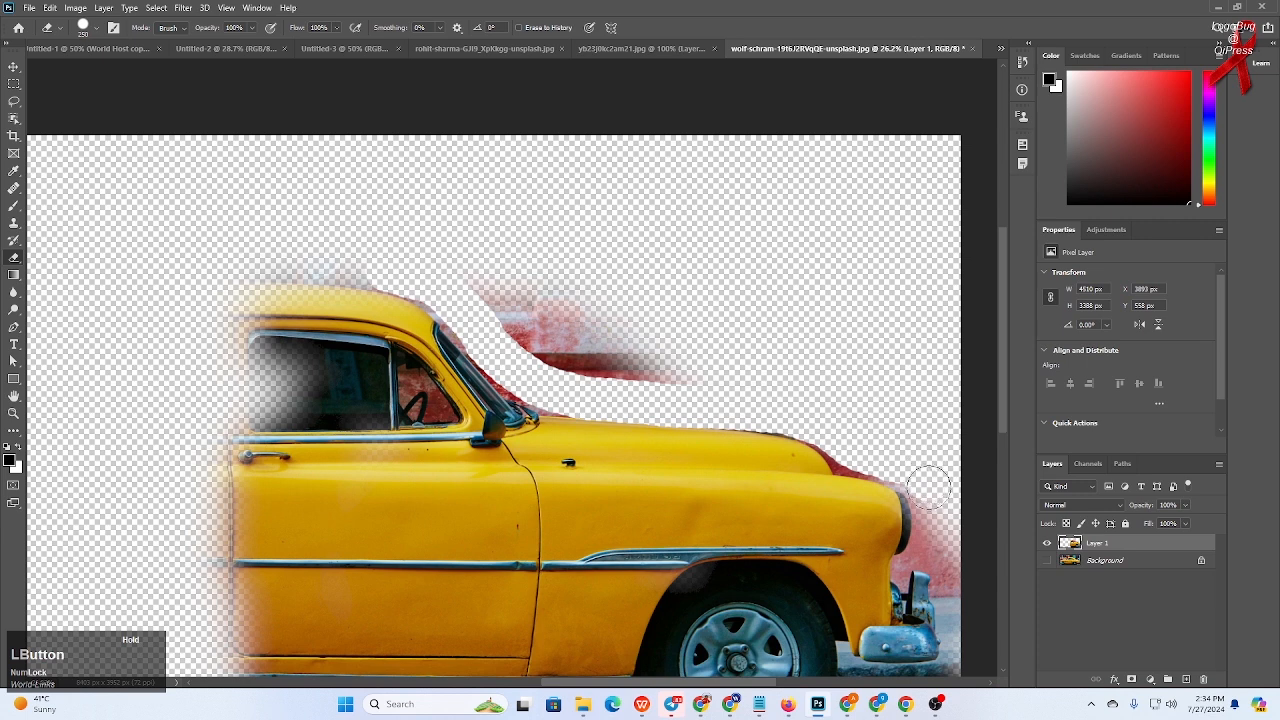
pyautogui.moveTo(934, 507); pyautogui.dragTo(956, 572)
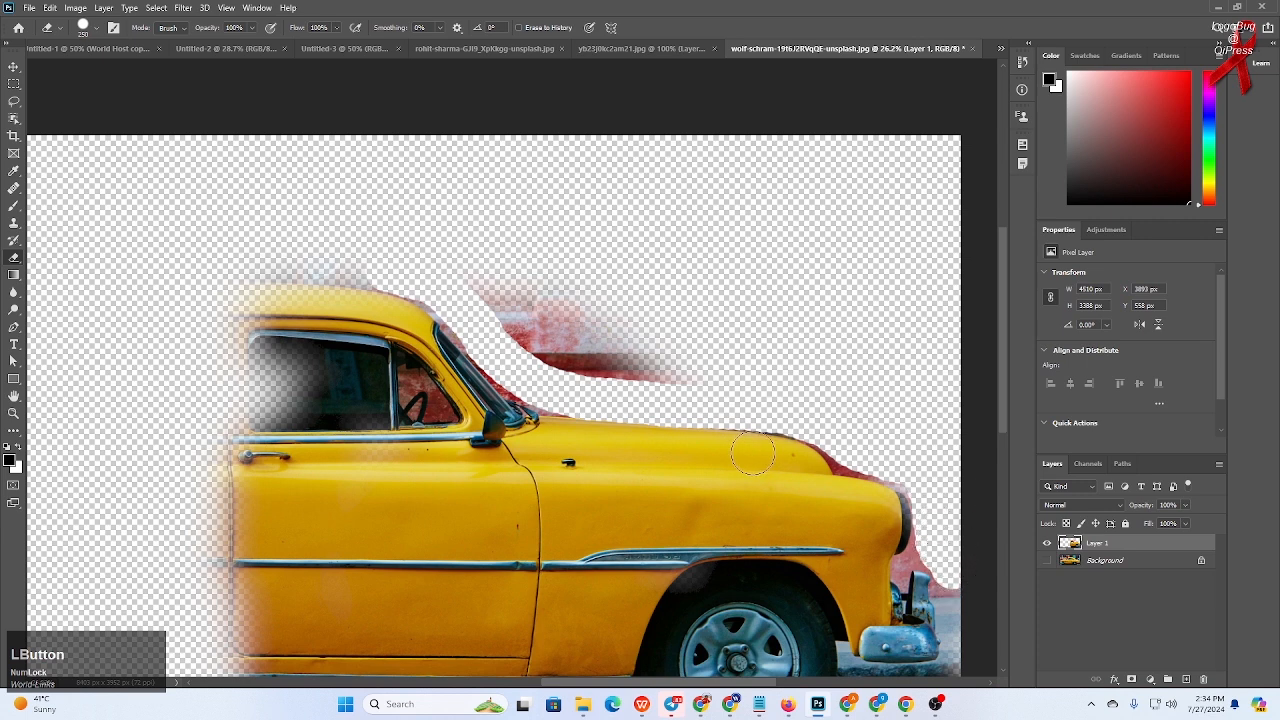
# - Shrink the eraser and erase the leftover red edges along the hood's outline up close
pyautogui.press('[')
pyautogui.press('[')
pyautogui.press('[')
pyautogui.scroll(3, 833, 495)
pyautogui.moveTo(903, 463); pyautogui.dragTo(617, 471)
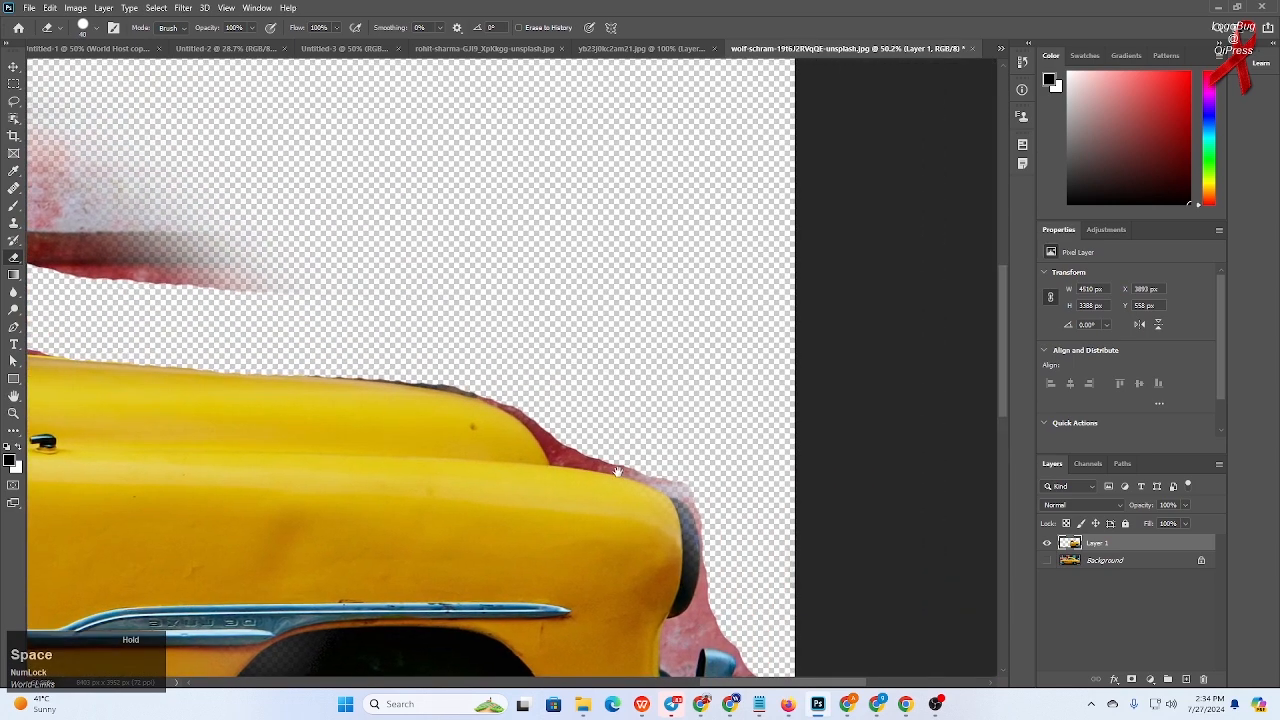
pyautogui.scroll(5, 686, 493)
pyautogui.moveTo(686, 491)
pyautogui.mouseDown()
pyautogui.moveTo(709, 489)
pyautogui.moveTo(557, 428)
pyautogui.moveTo(319, 395)
pyautogui.moveTo(265, 307)
pyautogui.moveTo(210, 254)
pyautogui.mouseUp()
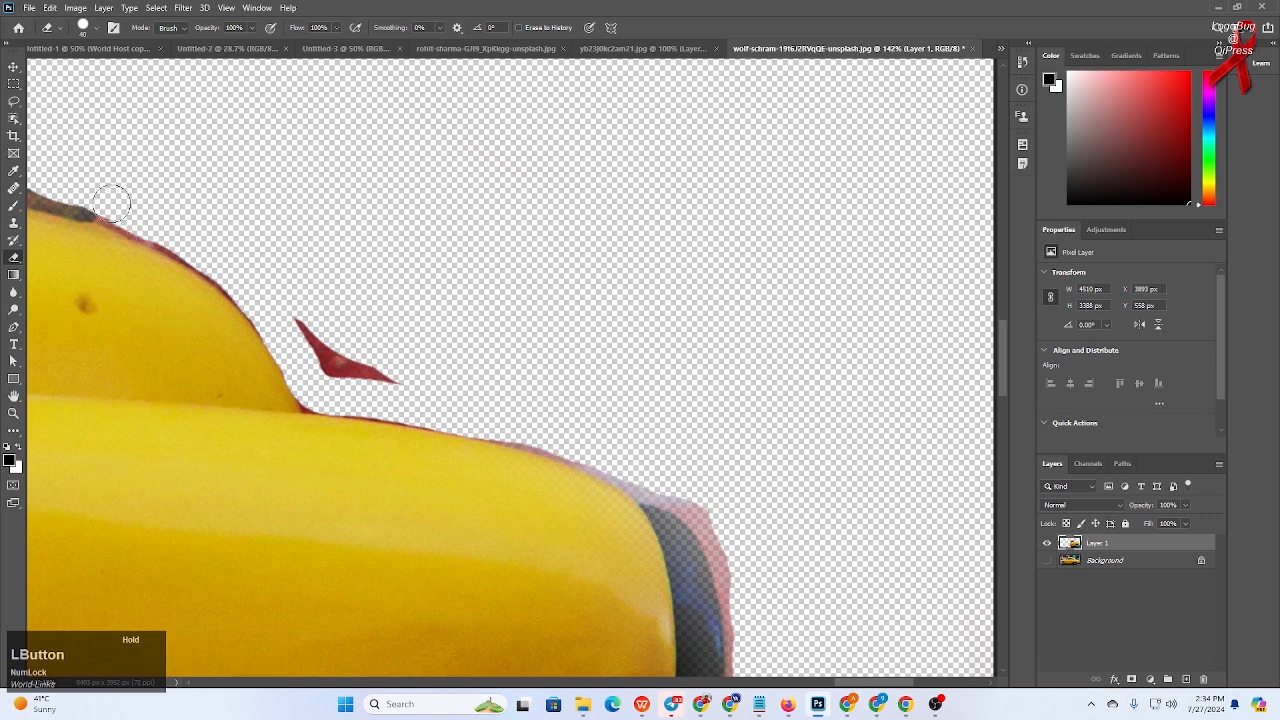
pyautogui.moveTo(308, 316)
pyautogui.mouseDown()
pyautogui.moveTo(397, 370)
pyautogui.moveTo(320, 358)
pyautogui.mouseUp()
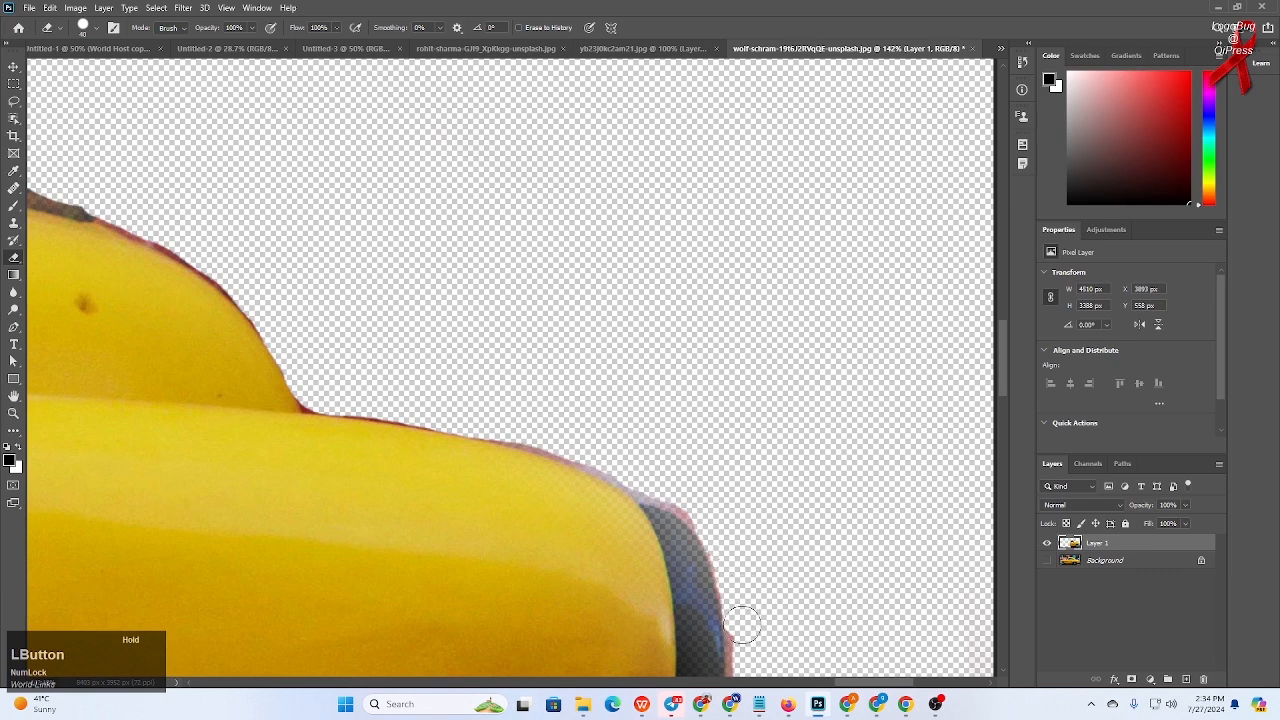
# - Erase the remaining red smear above the hood with a large eraser stroke and undo the last stroke
pyautogui.scroll(-5, 770, 557)
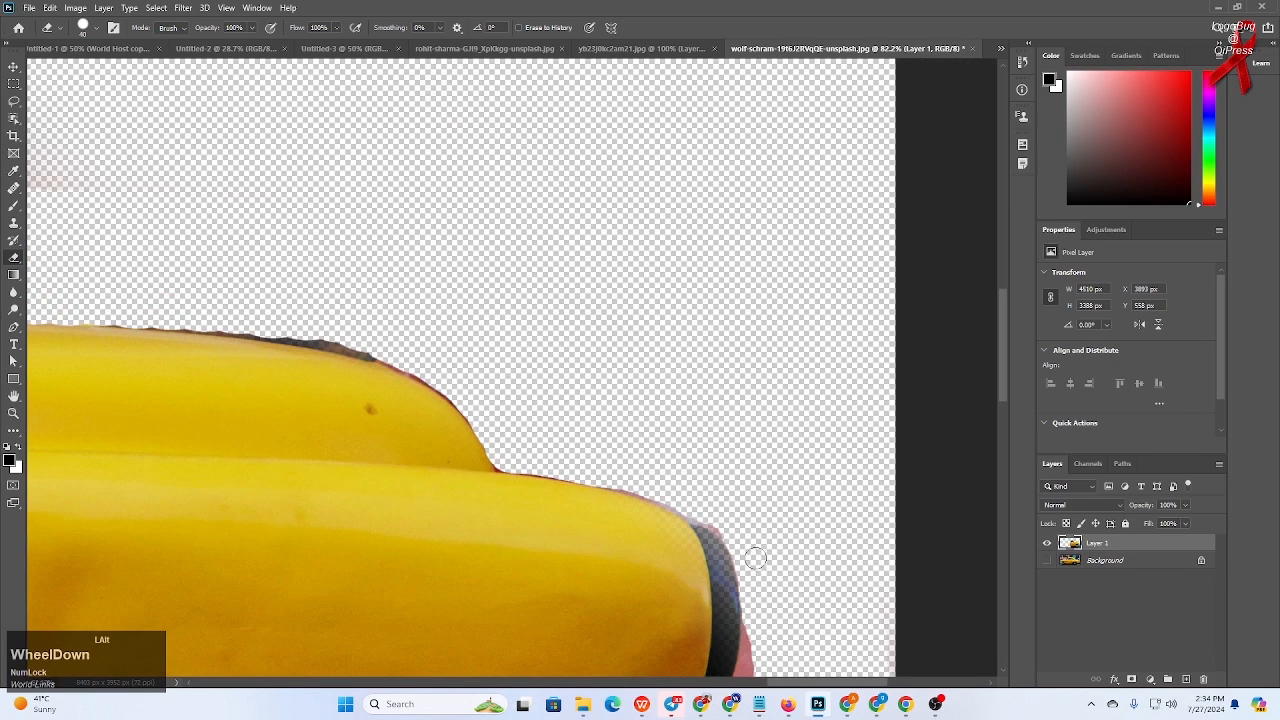
pyautogui.scroll(1, 340, 433)
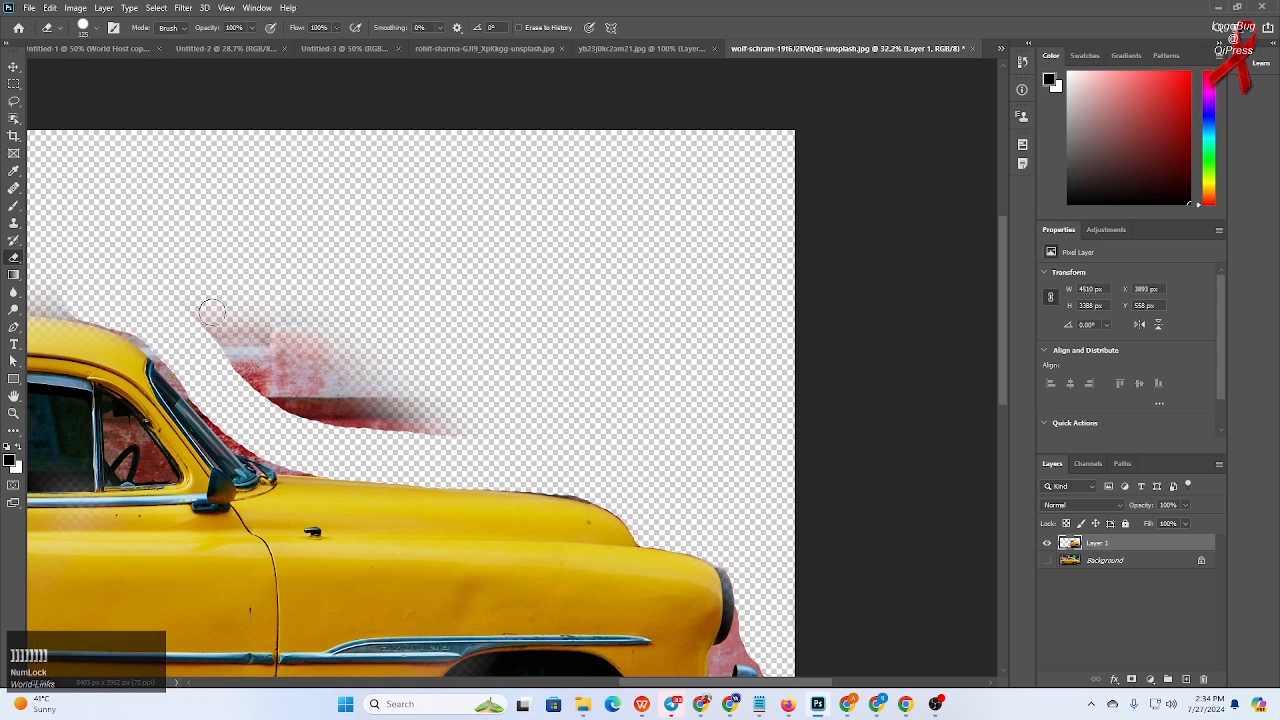
pyautogui.moveTo(177, 286)
pyautogui.mouseDown()
pyautogui.moveTo(262, 353)
pyautogui.moveTo(481, 388)
pyautogui.moveTo(318, 361)
pyautogui.moveTo(405, 399)
pyautogui.moveTo(318, 388)
pyautogui.moveTo(268, 343)
pyautogui.moveTo(130, 273)
pyautogui.moveTo(58, 270)
pyautogui.moveTo(155, 302)
pyautogui.moveTo(261, 411)
pyautogui.moveTo(303, 429)
pyautogui.moveTo(285, 428)
pyautogui.moveTo(245, 397)
pyautogui.moveTo(312, 435)
pyautogui.moveTo(537, 443)
pyautogui.moveTo(540, 455)
pyautogui.moveTo(594, 451)
pyautogui.moveTo(702, 497)
pyautogui.mouseUp()
pyautogui.hotkey('ctrl', 'z')
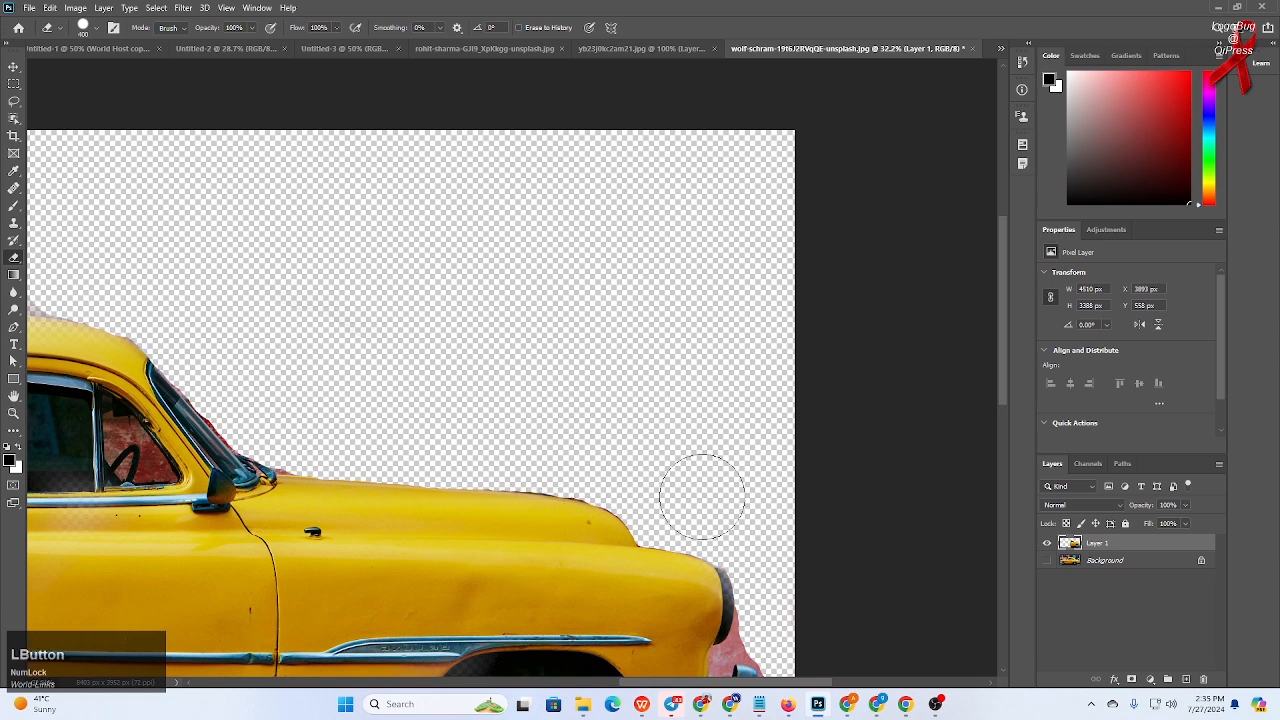
# - Show the Background layer again to view the mirrored car in the full photo
pyautogui.scroll(-4, 634, 463)
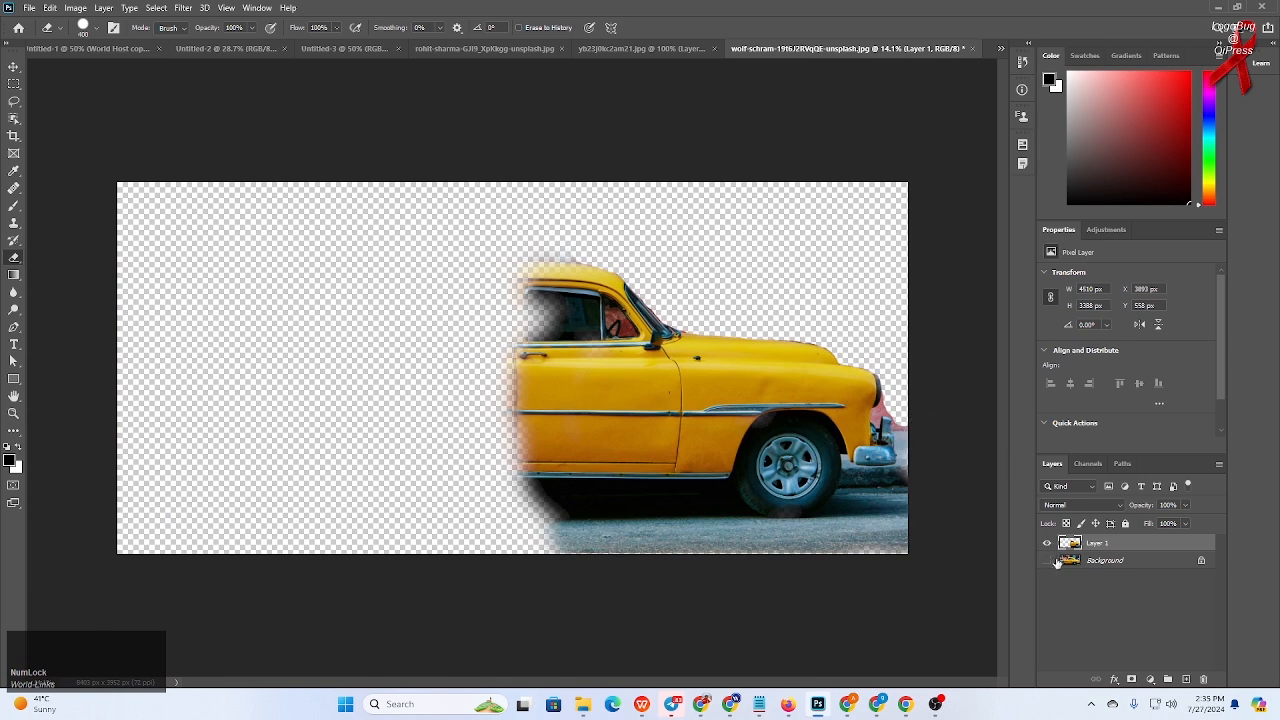
pyautogui.click(1047, 561)
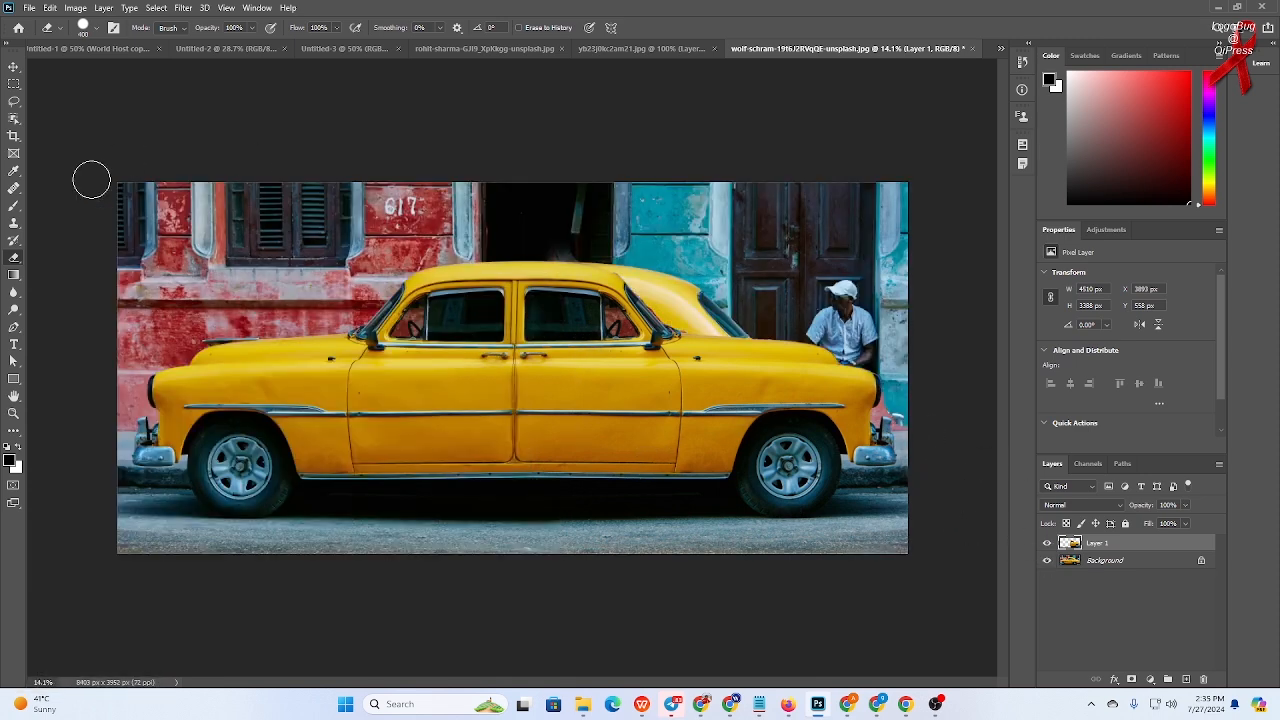
pyautogui.click(12, 261)
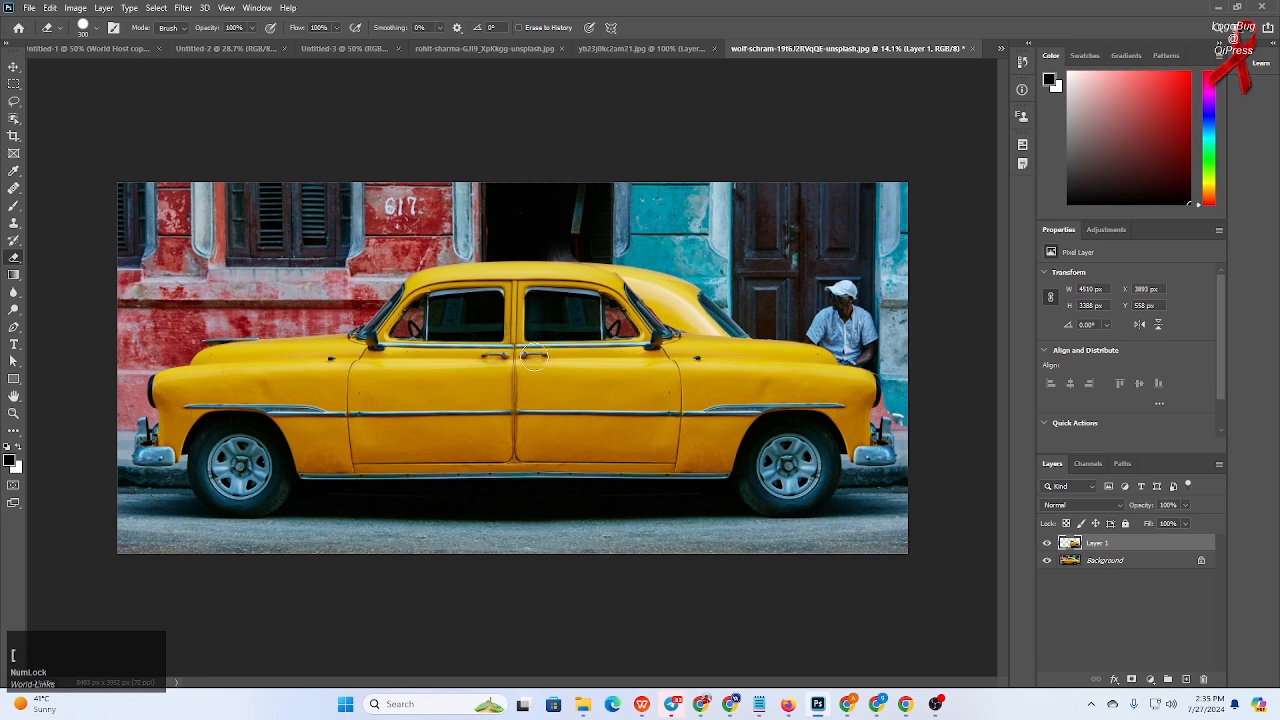